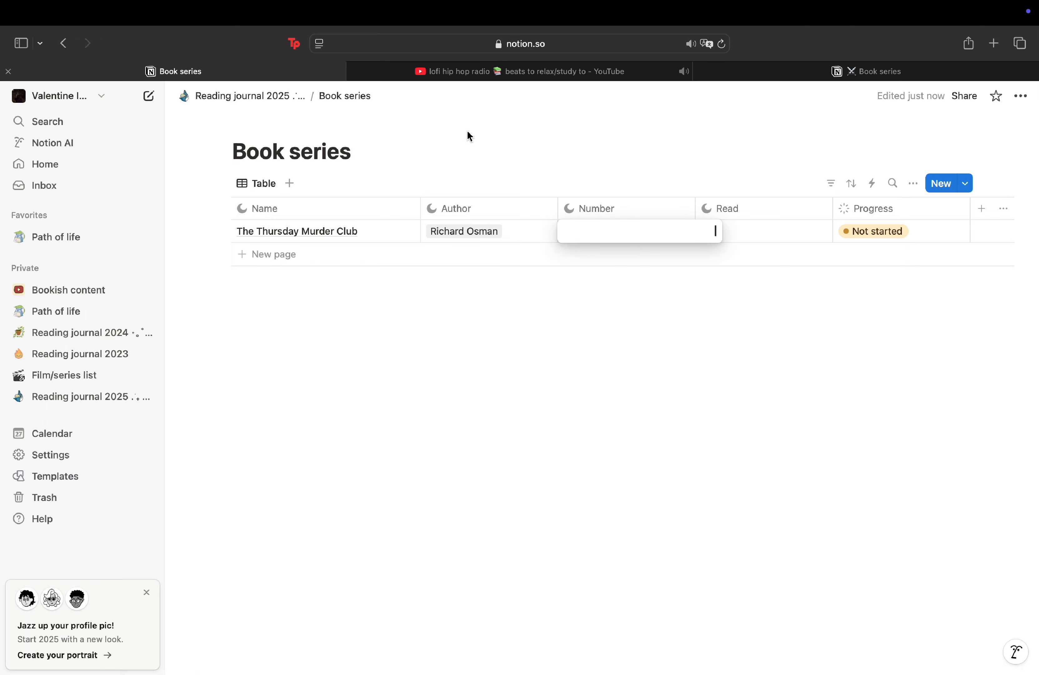
# Step: In the Thursday Murder Club row, set Number to 4 and Read to 2
pyautogui.click(749, 231)
pyautogui.hscroll(1, 745, 232)
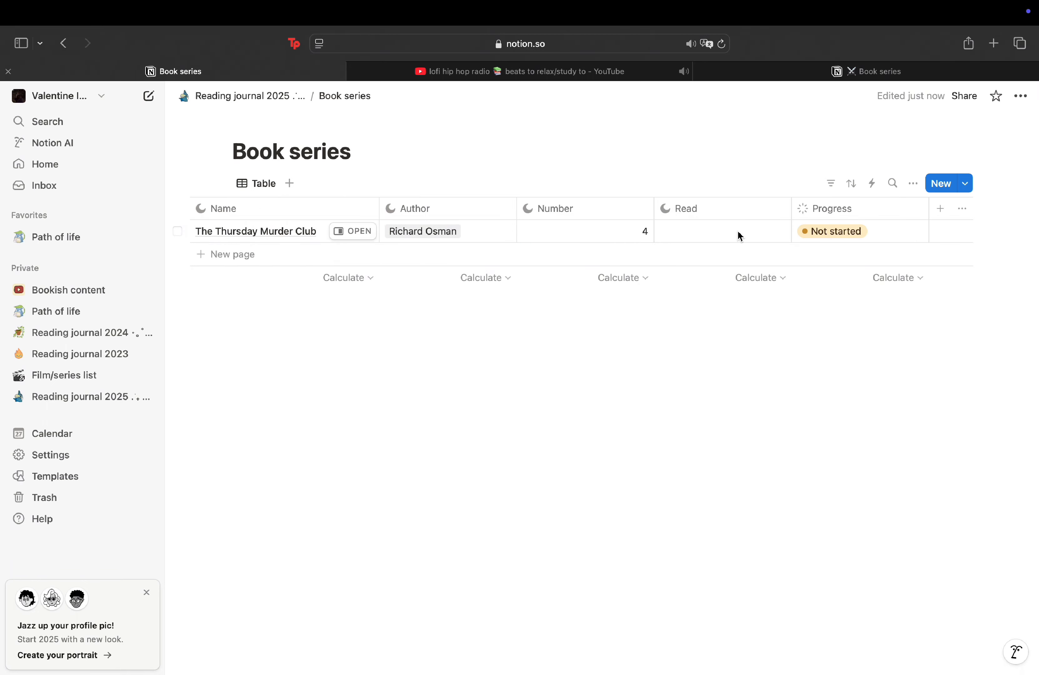
pyautogui.click(738, 233)
pyautogui.write('2')
# Step: Set the Progress of The Thursday Murder Club to In progress
pyautogui.click(851, 235)
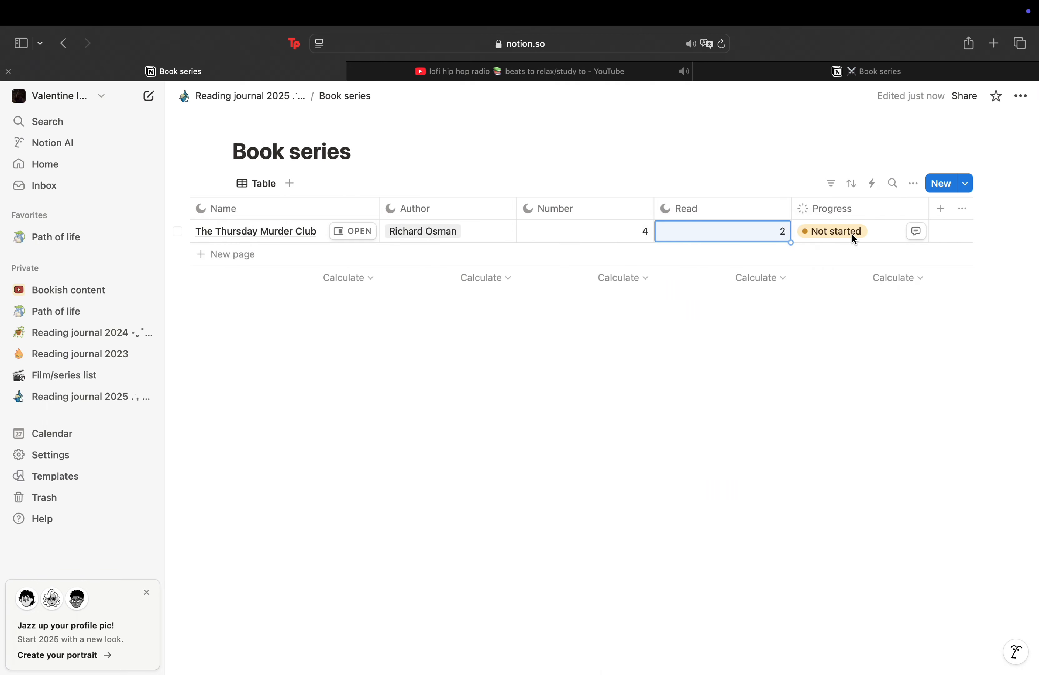
pyautogui.click(851, 234)
pyautogui.click(847, 335)
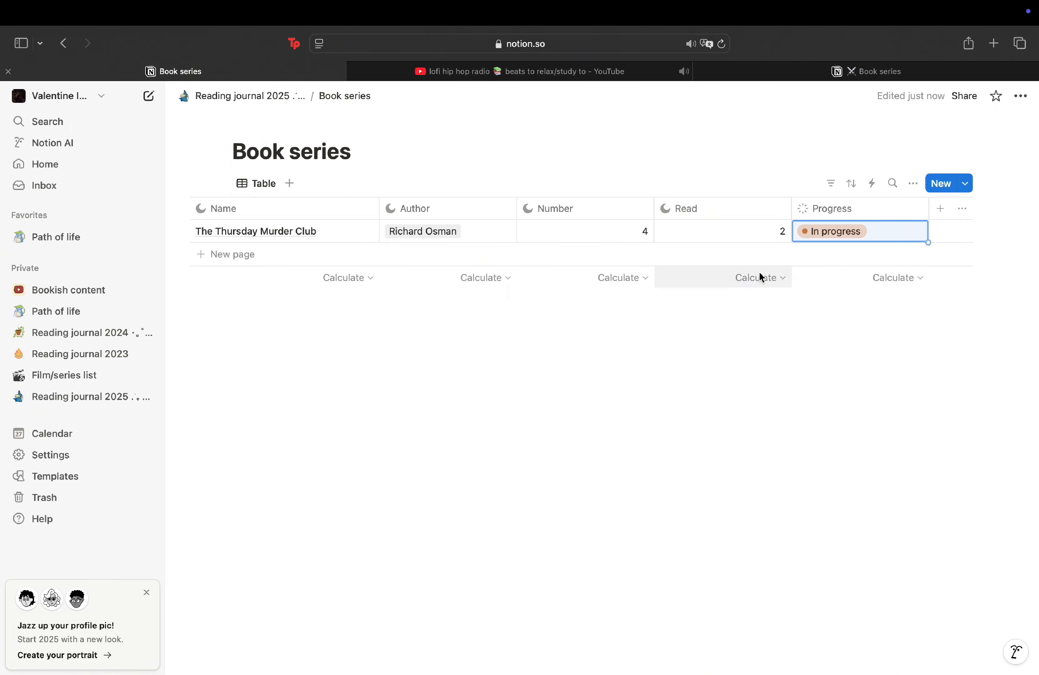
pyautogui.hscroll(-1, 627, 247)
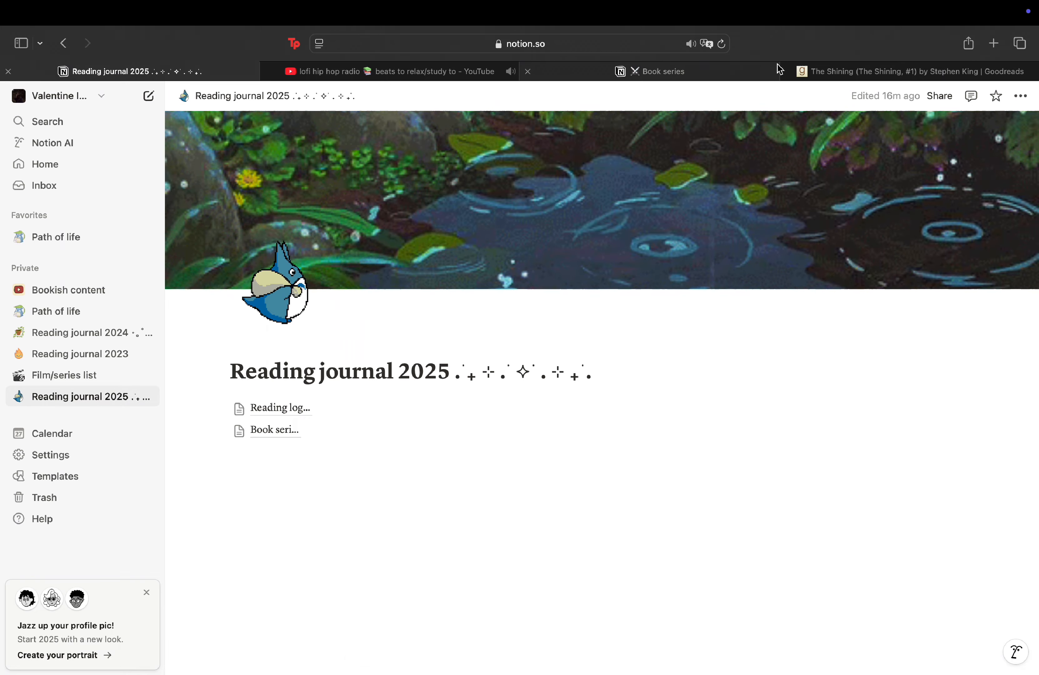
# Step: Add a full-page database to the Reading journal 2025 page and title it Manga Series
pyautogui.press('/')
pyautogui.scroll(-3, 322, 389)
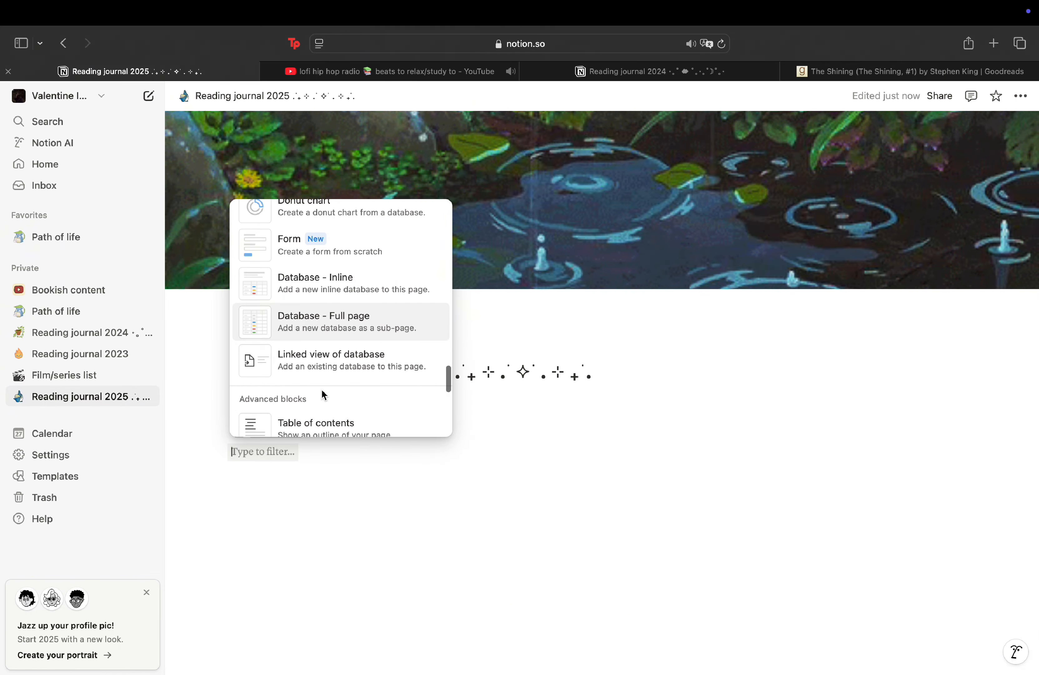
pyautogui.click(322, 314)
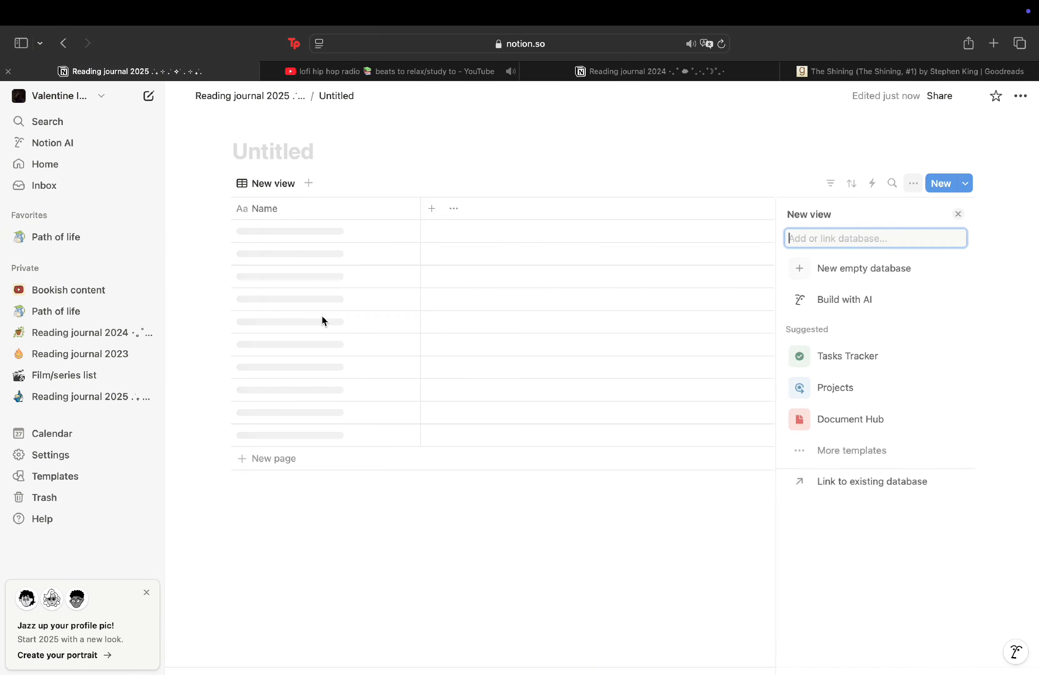
pyautogui.click(300, 148)
pyautogui.write('Manga ')
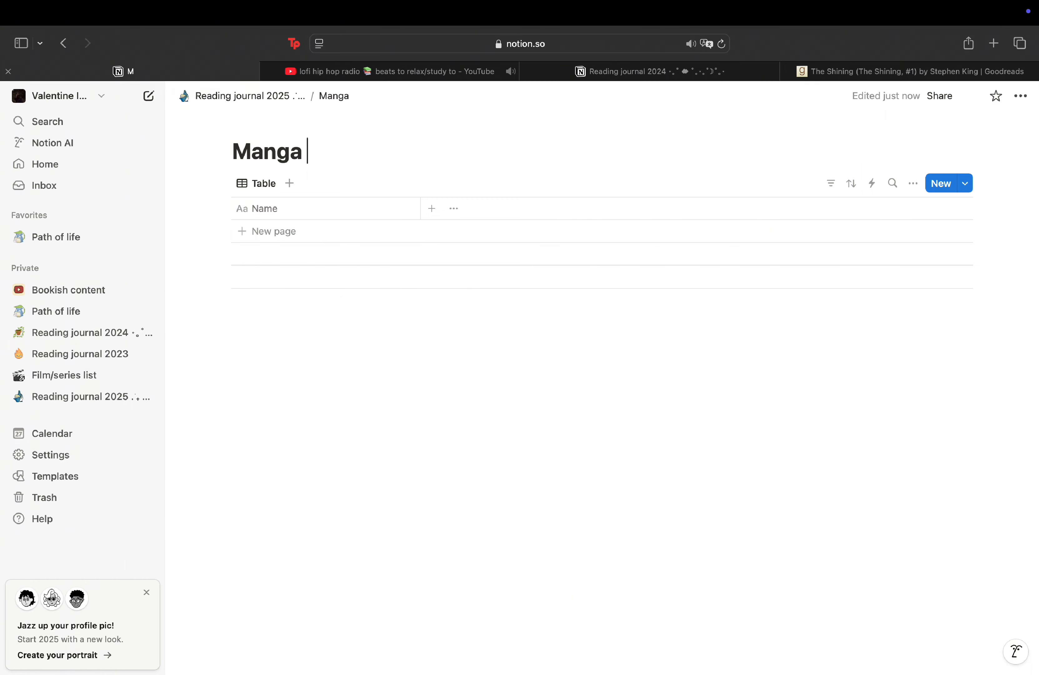
pyautogui.write('Series')
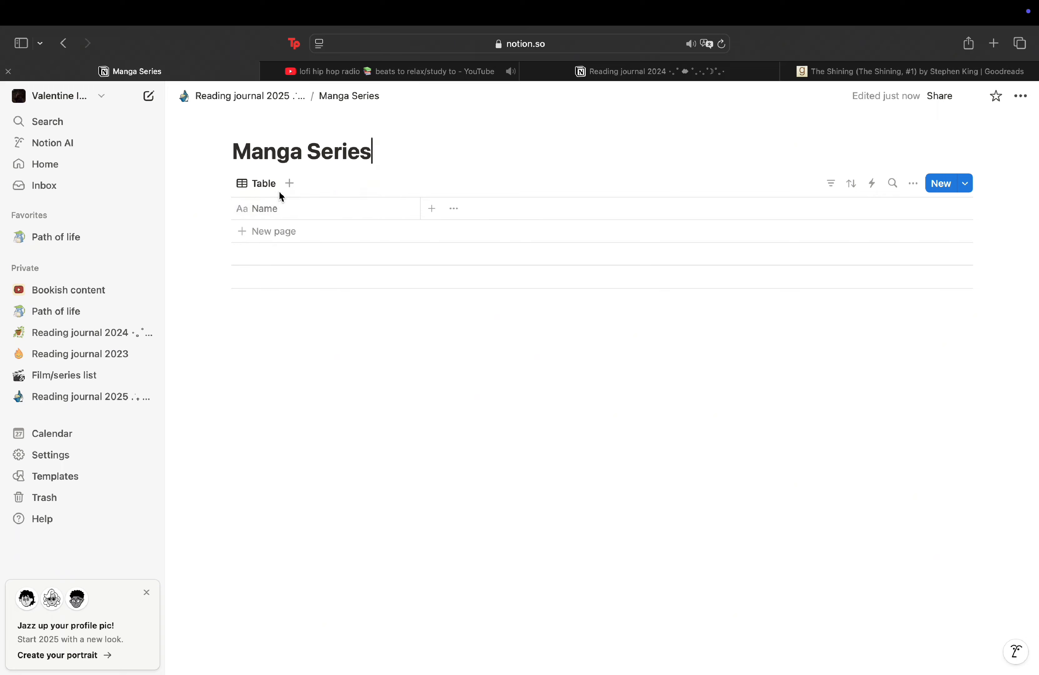
# Step: Rename the Name column to Title and add a text property called Author
pyautogui.click(288, 209)
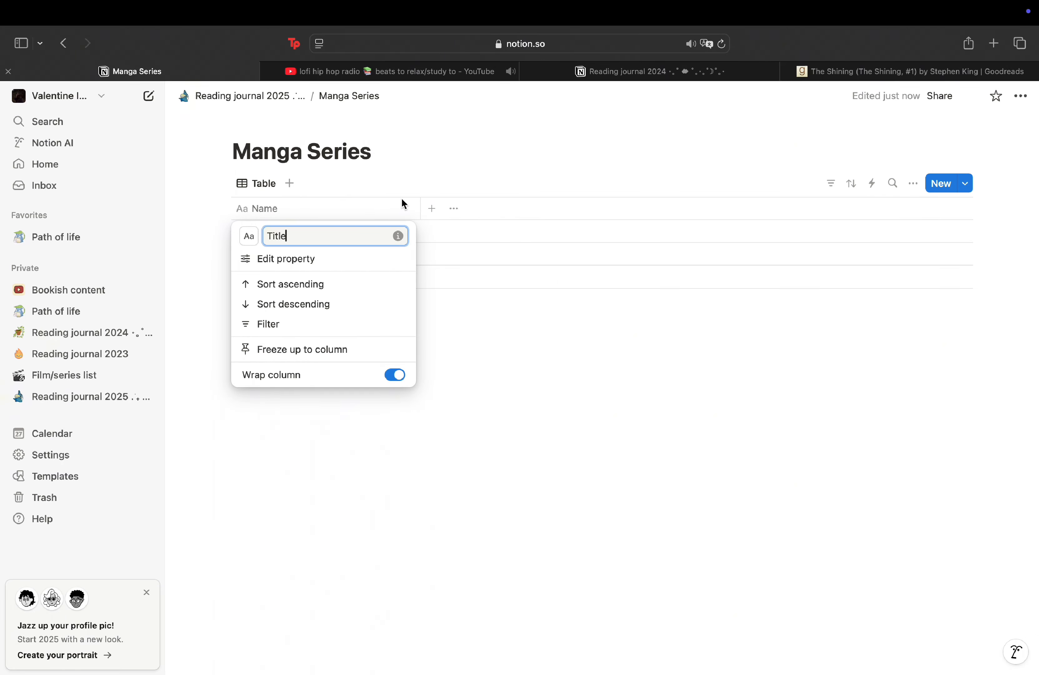
pyautogui.press('Return')
pyautogui.click(430, 208)
pyautogui.write('A')
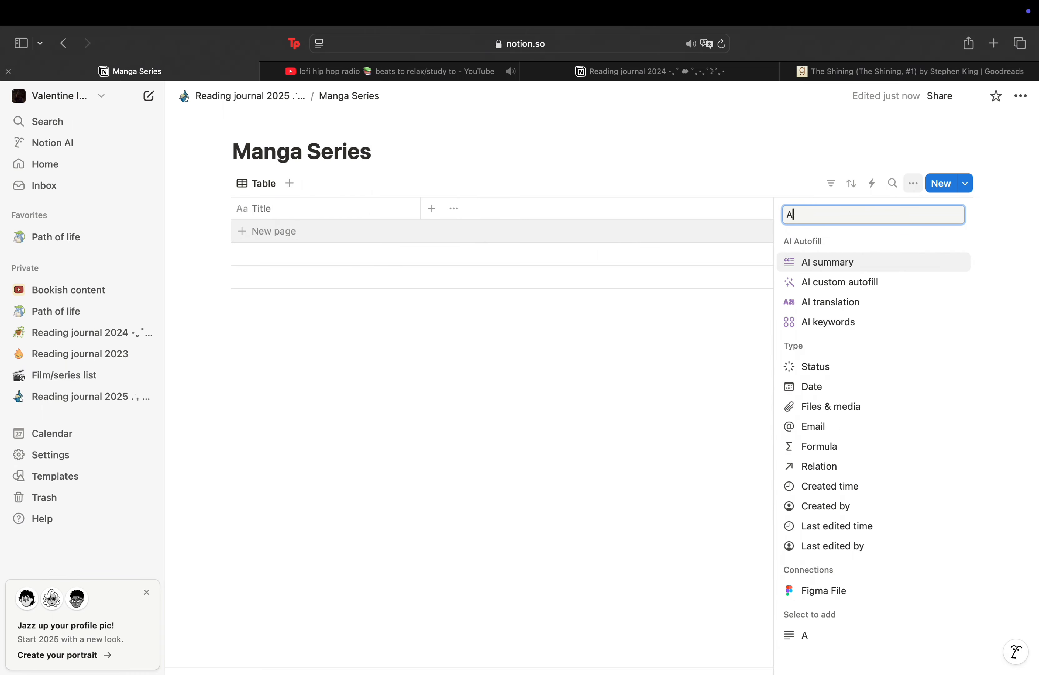
pyautogui.write('uthor')
pyautogui.click(822, 261)
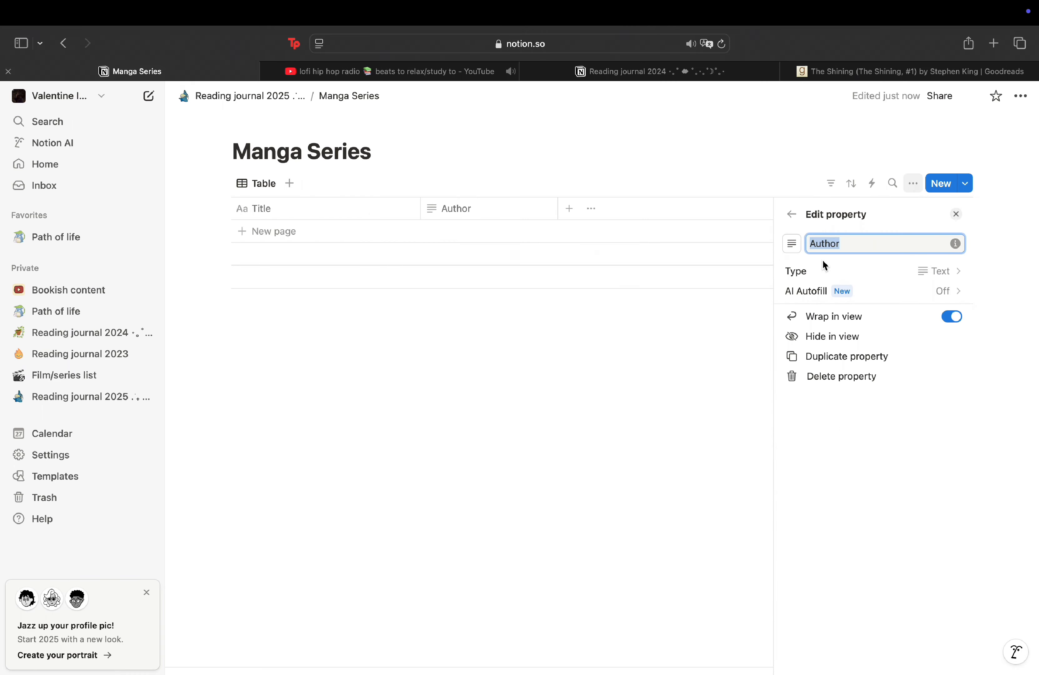
# Step: Add a text property called Genre after Author and rename it Rating
pyautogui.click(572, 215)
pyautogui.click(571, 213)
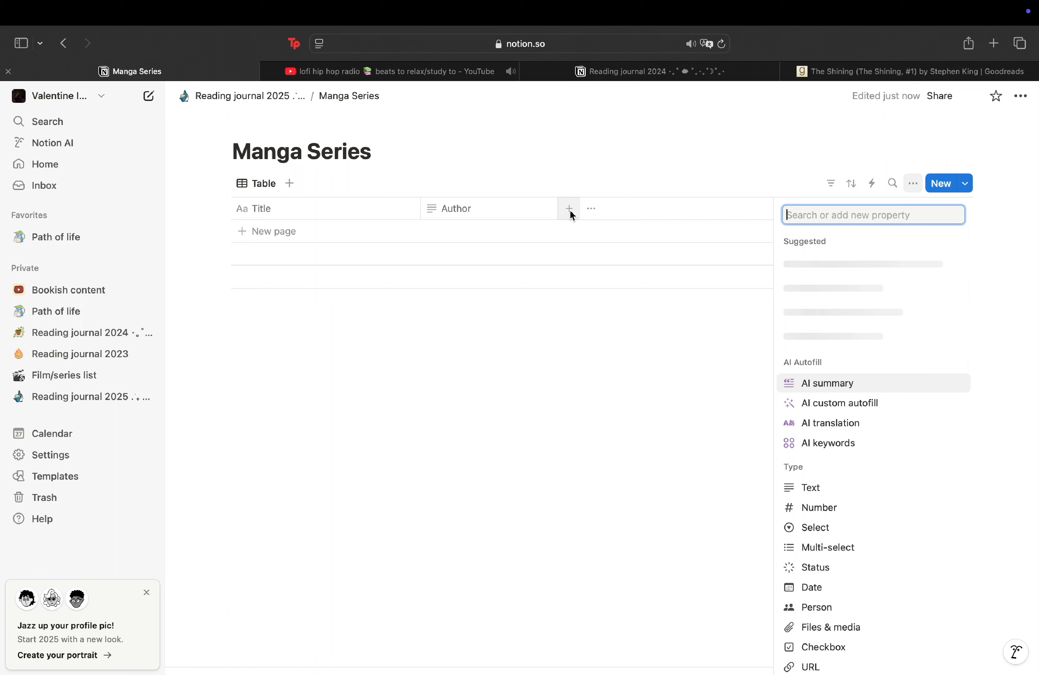
pyautogui.write('Genre')
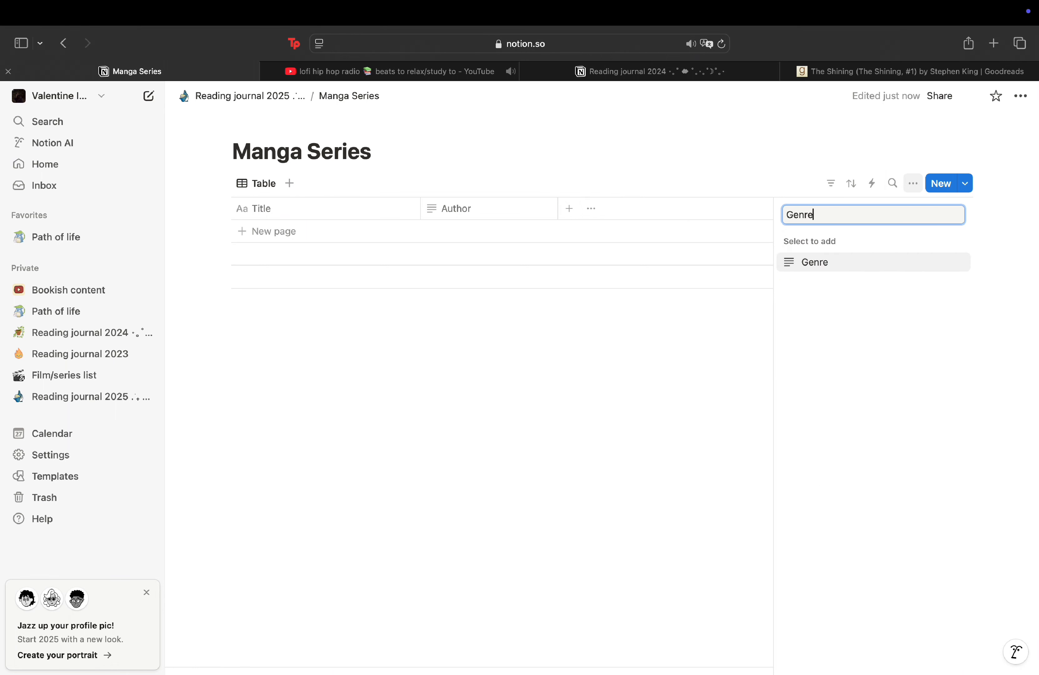
pyautogui.press('Return')
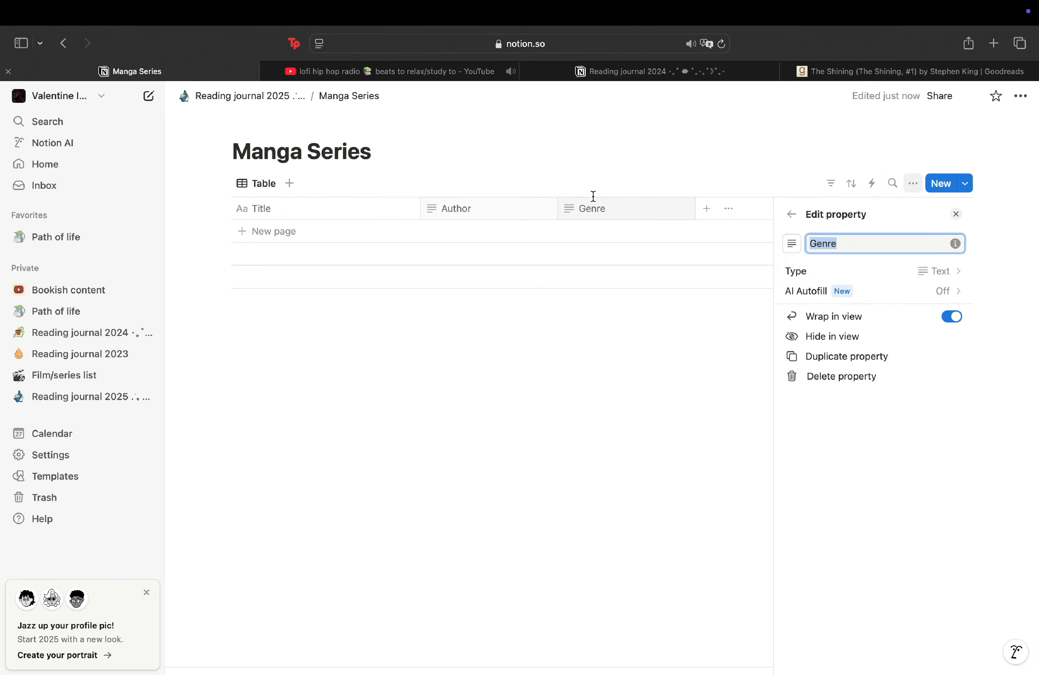
pyautogui.write('Rating')
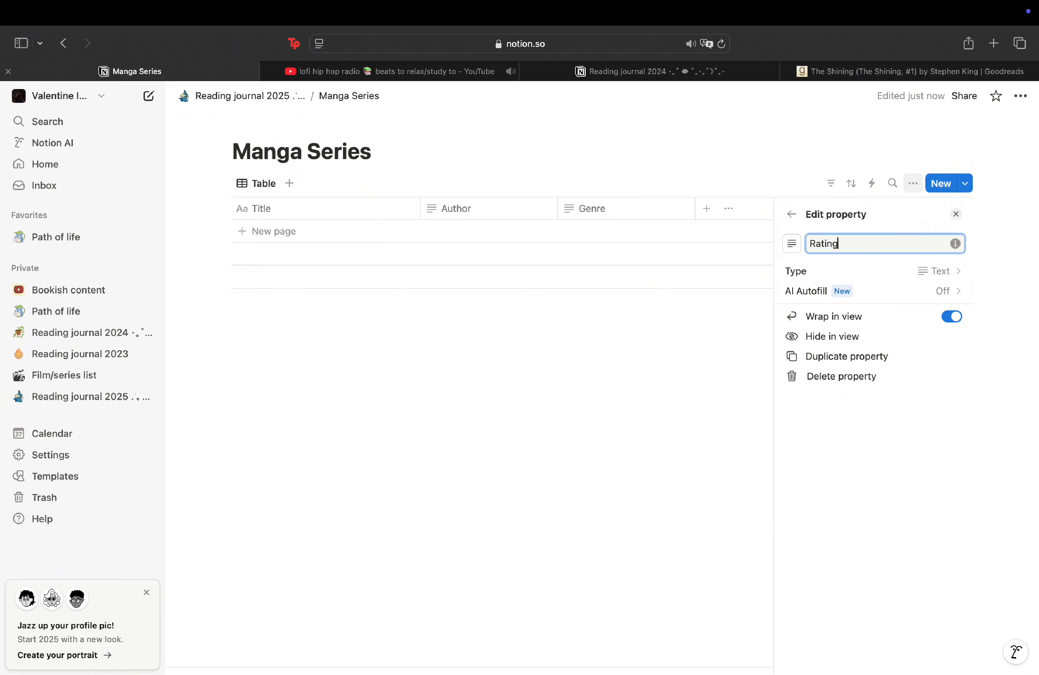
pyautogui.click(798, 246)
pyautogui.press('Escape')
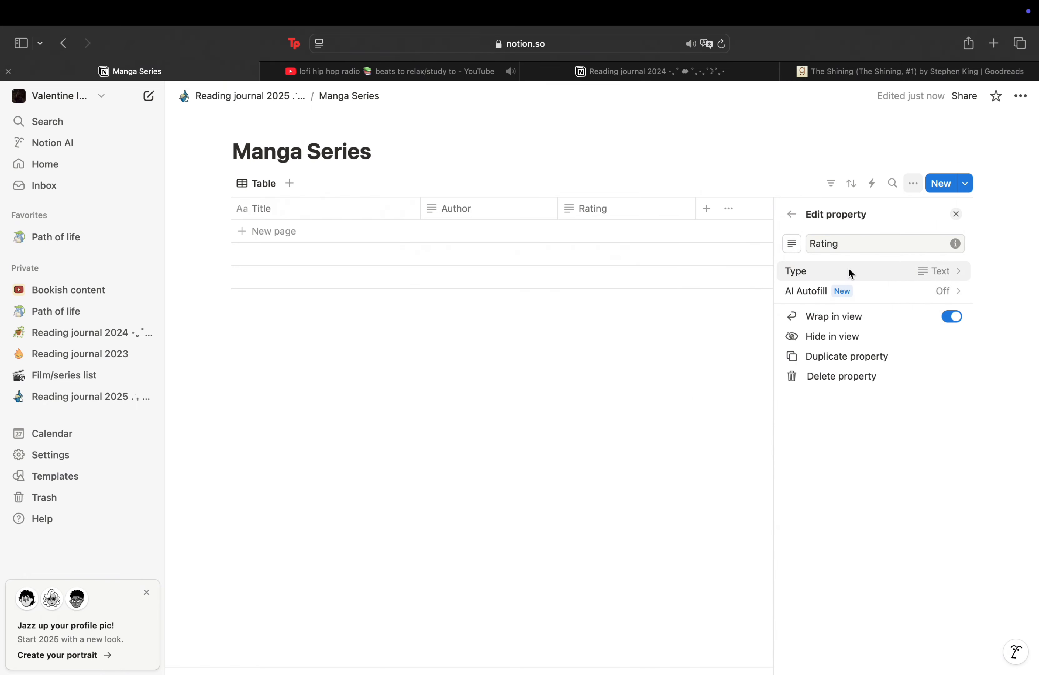
# Step: Change the Rating property's type to Select and give it the star outline icon
pyautogui.click(849, 271)
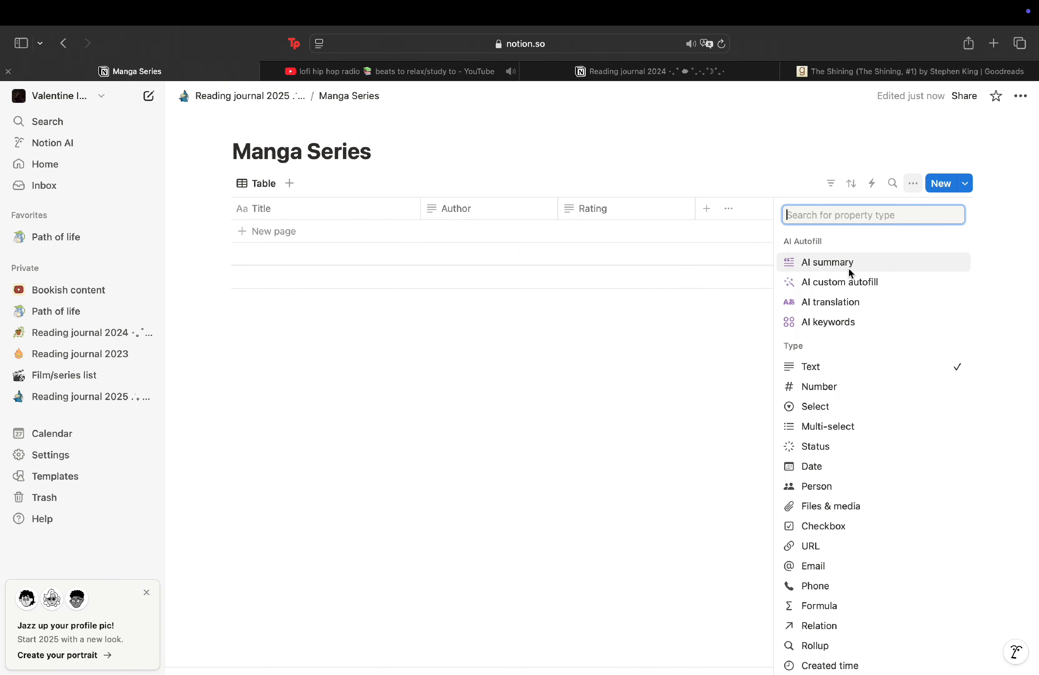
pyautogui.click(848, 427)
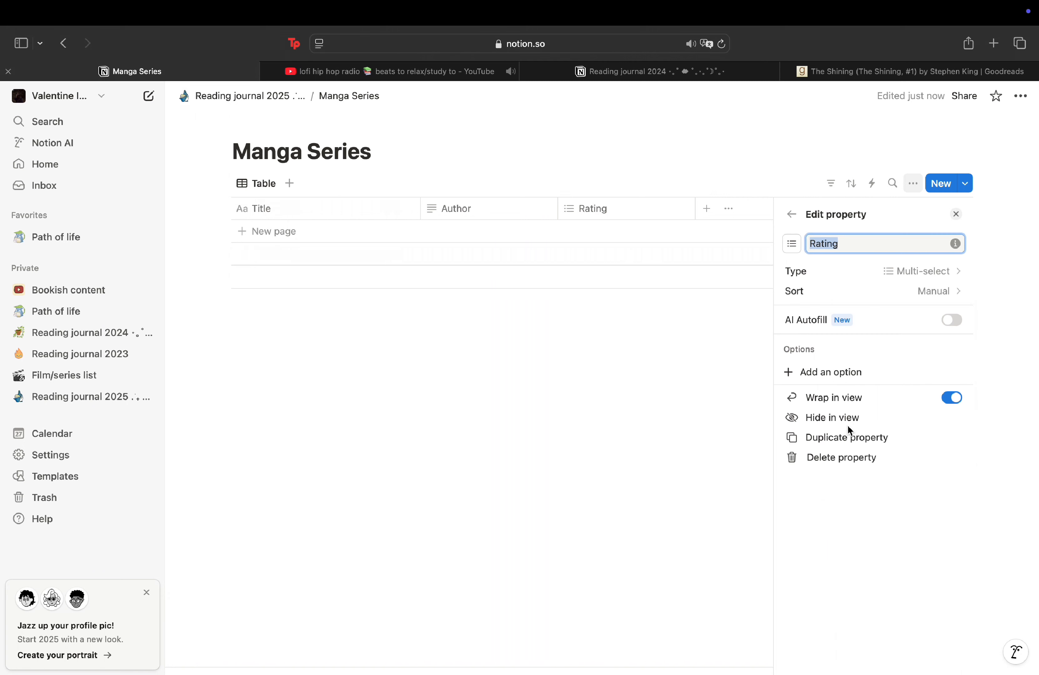
pyautogui.click(883, 270)
pyautogui.click(823, 406)
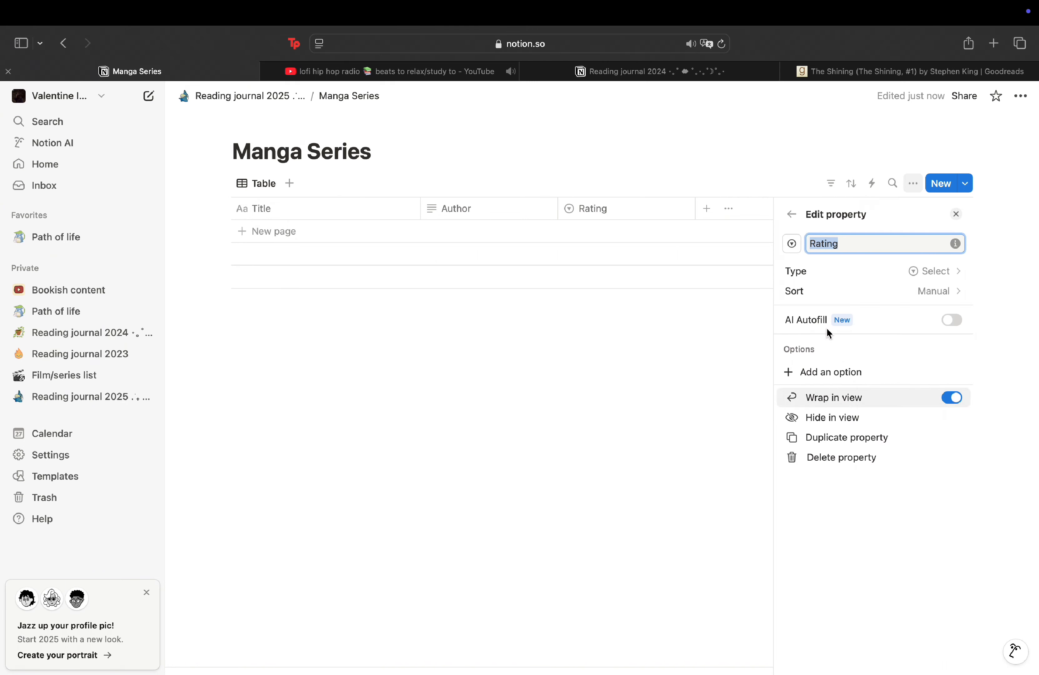
pyautogui.click(792, 244)
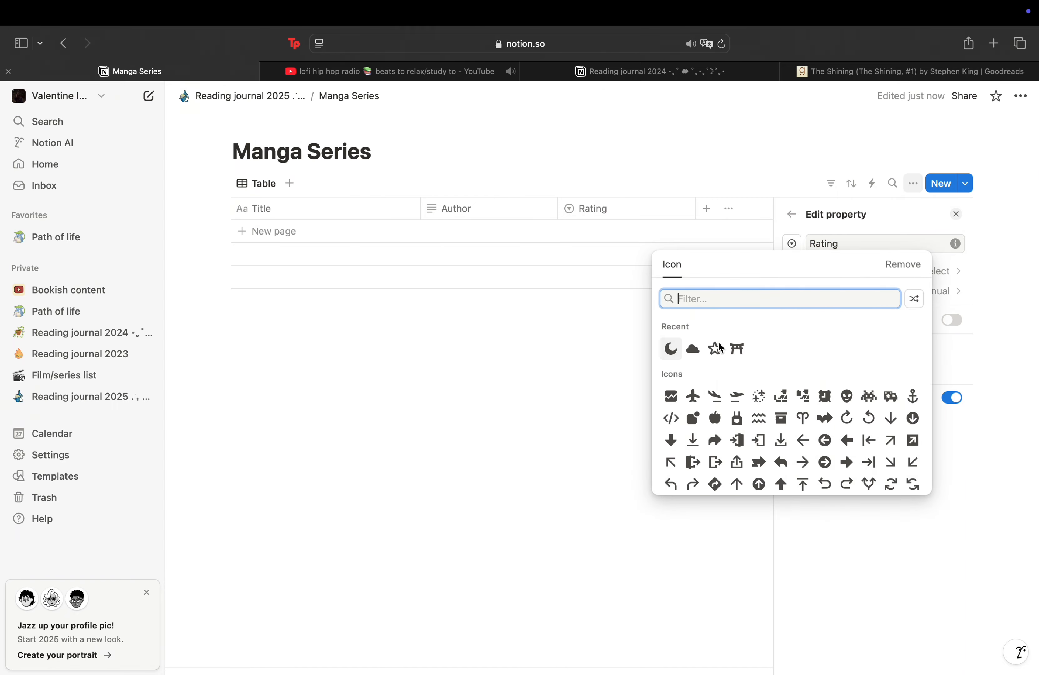
pyautogui.click(719, 346)
pyautogui.click(607, 321)
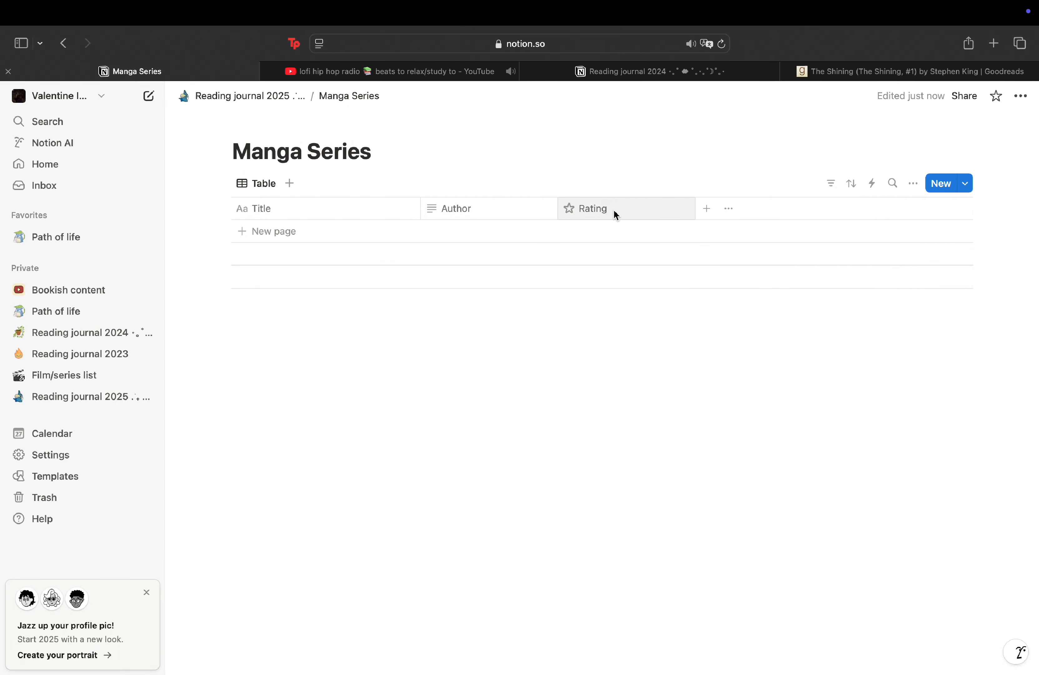
# Step: Add the suggested multi-select property Genre after the Rating column
pyautogui.click(705, 210)
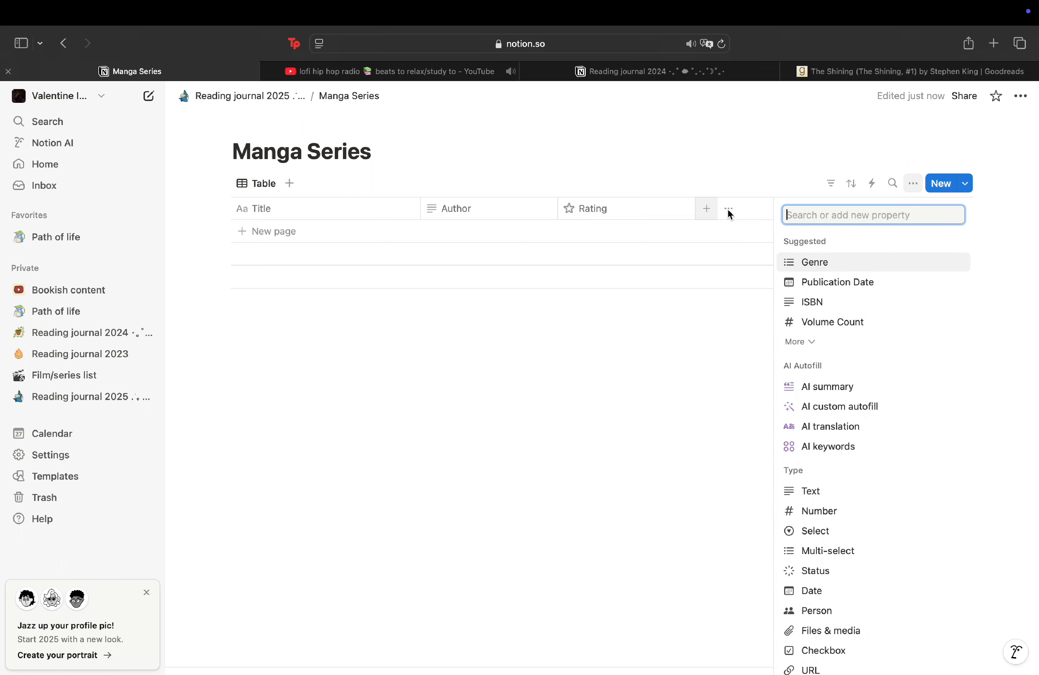
pyautogui.click(816, 263)
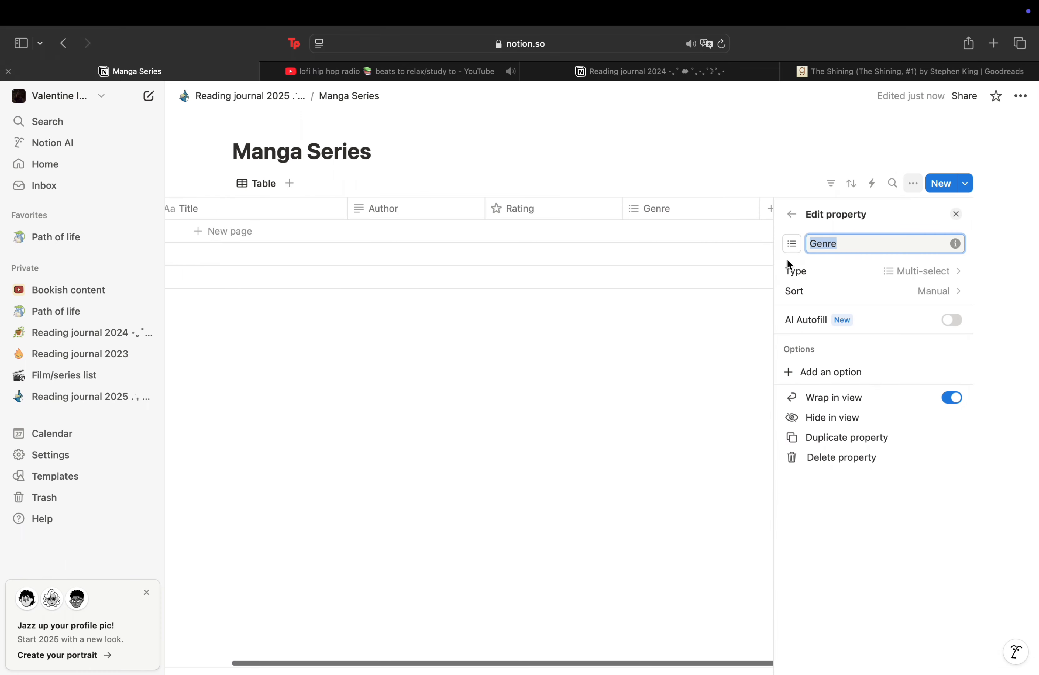
pyautogui.click(660, 381)
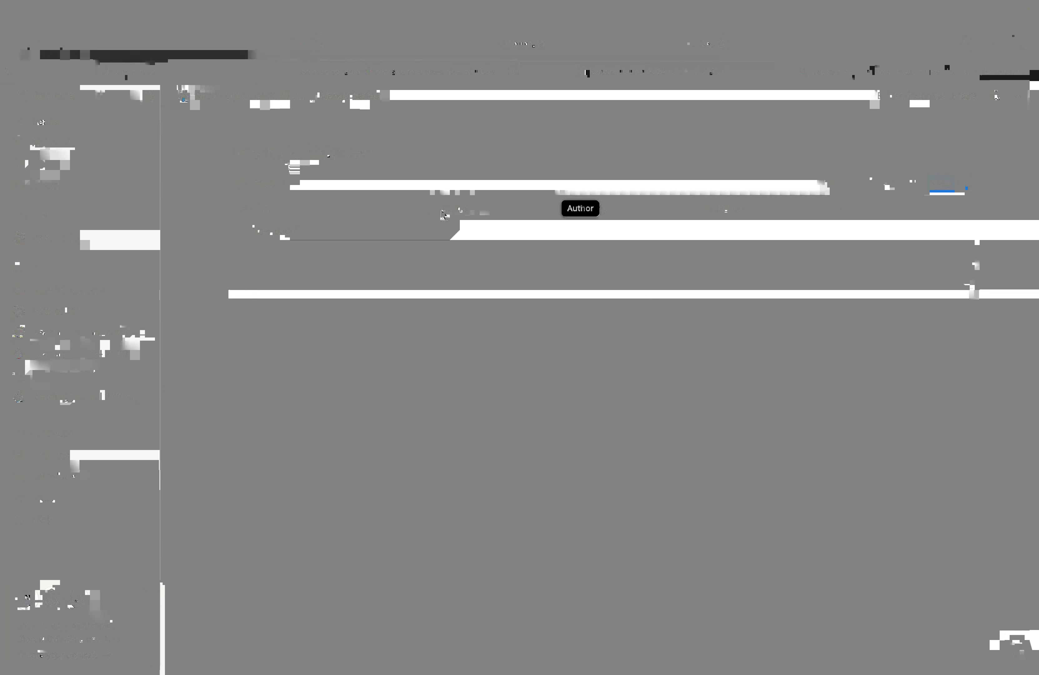
# Step: Give both the Author and Title columns the cloud icon
pyautogui.click(443, 213)
pyautogui.click(437, 235)
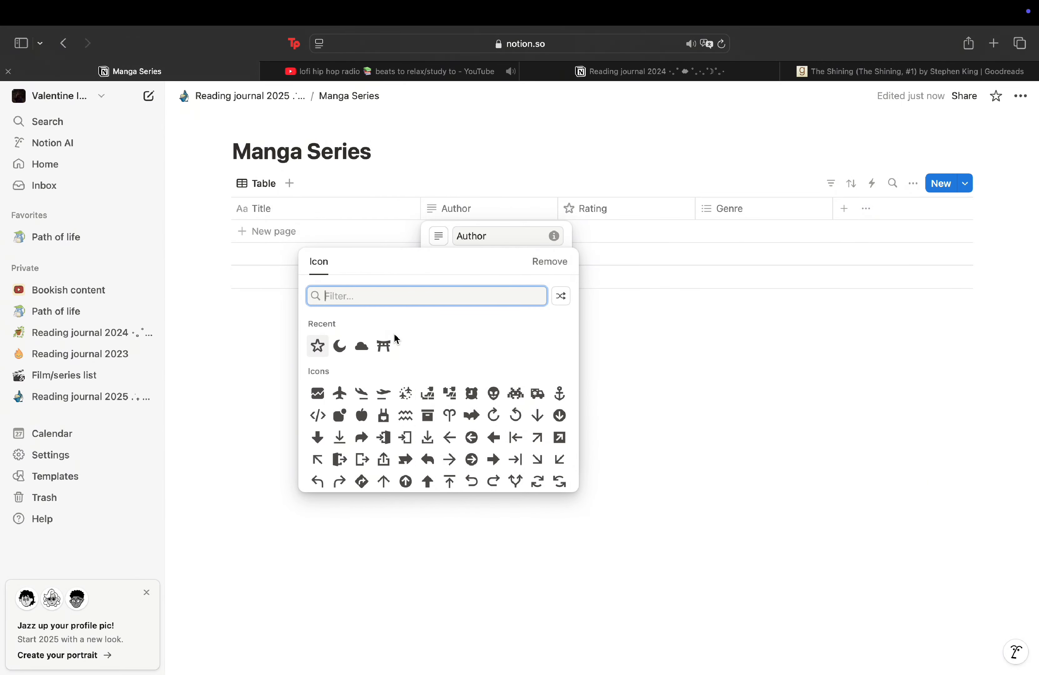
pyautogui.click(362, 348)
pyautogui.click(253, 322)
pyautogui.click(239, 208)
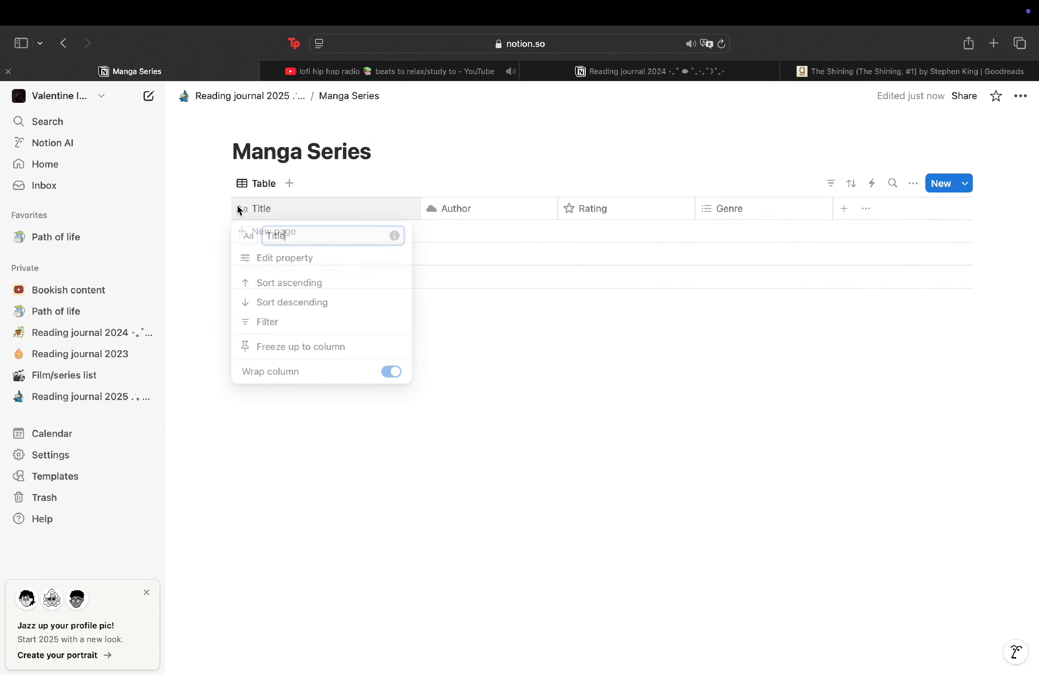
pyautogui.click(249, 236)
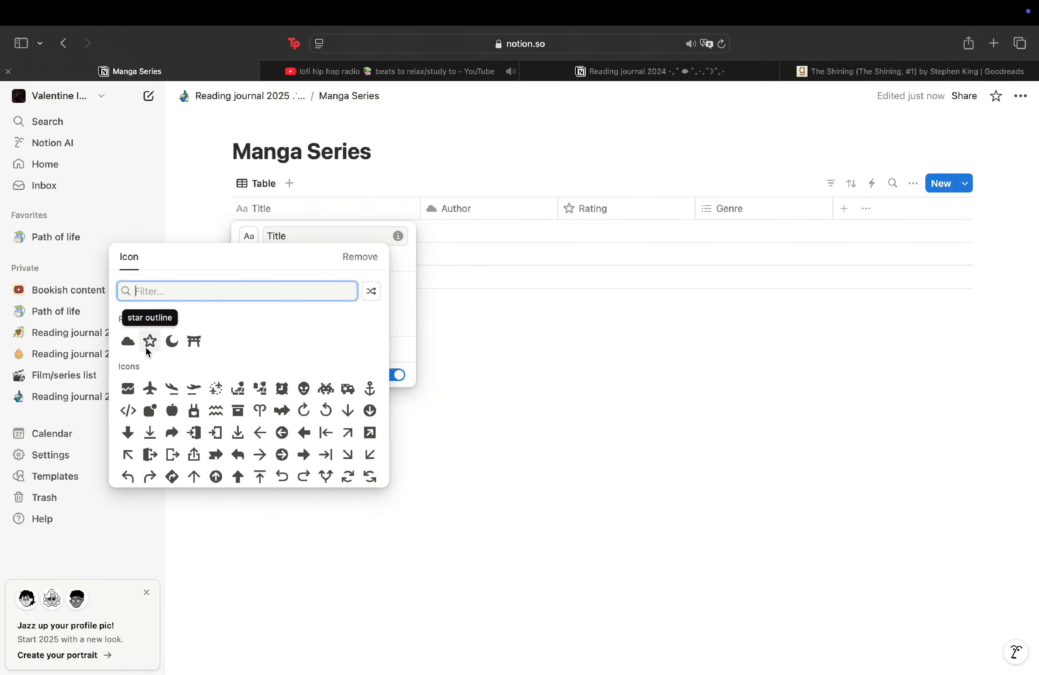
pyautogui.click(130, 341)
pyautogui.click(591, 318)
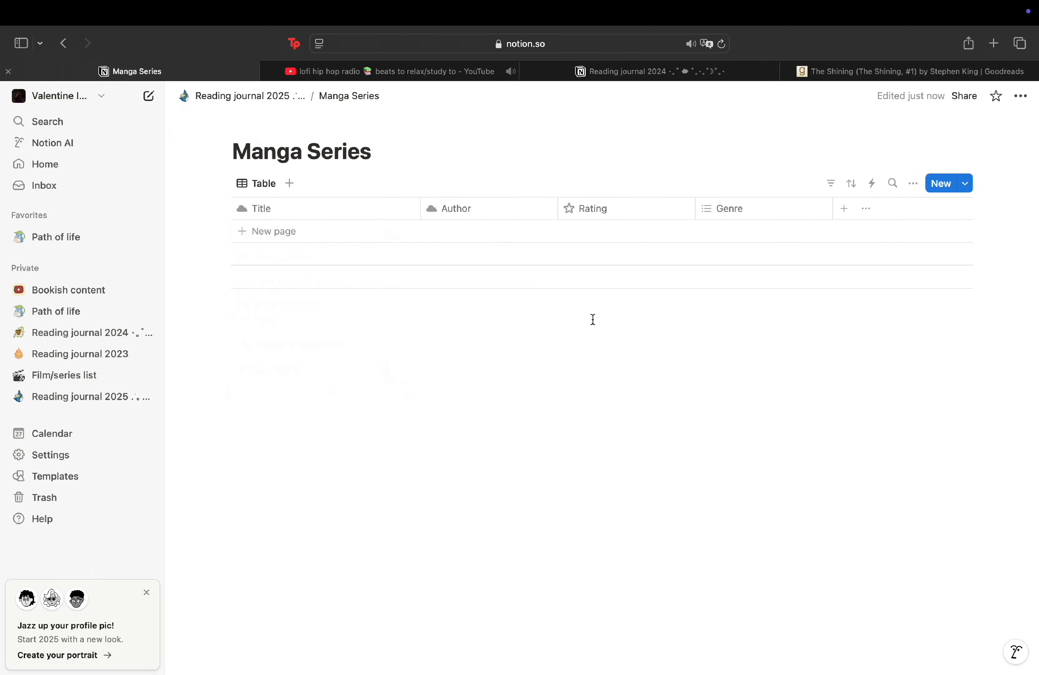
# Step: Add a multi-select property named Themes/Tropes after the Genre column
pyautogui.click(843, 209)
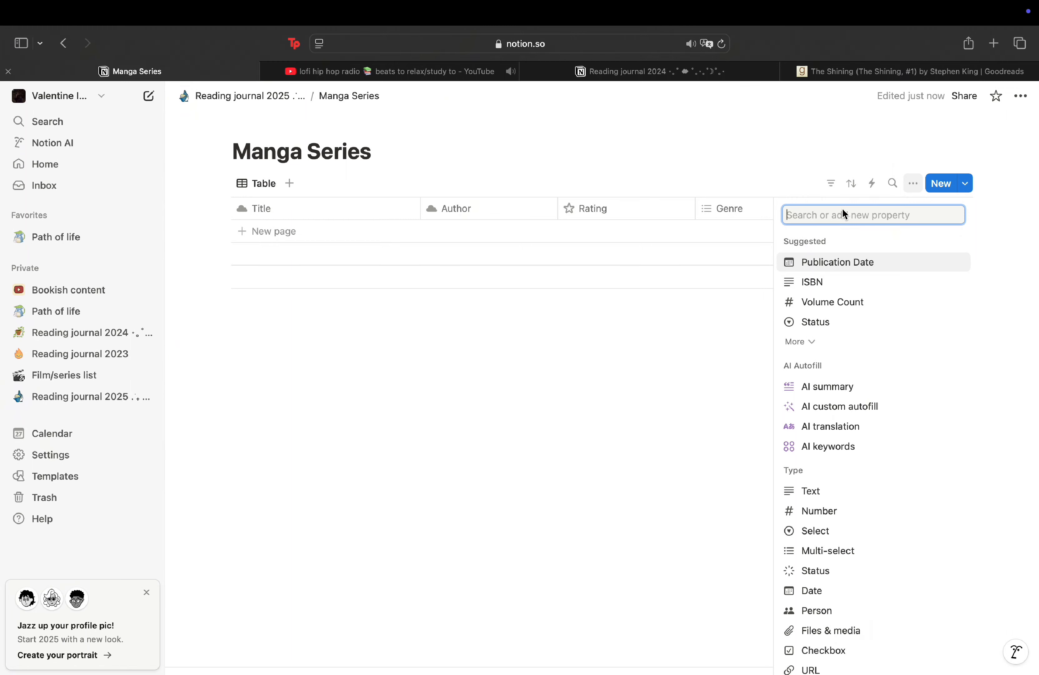
pyautogui.click(817, 551)
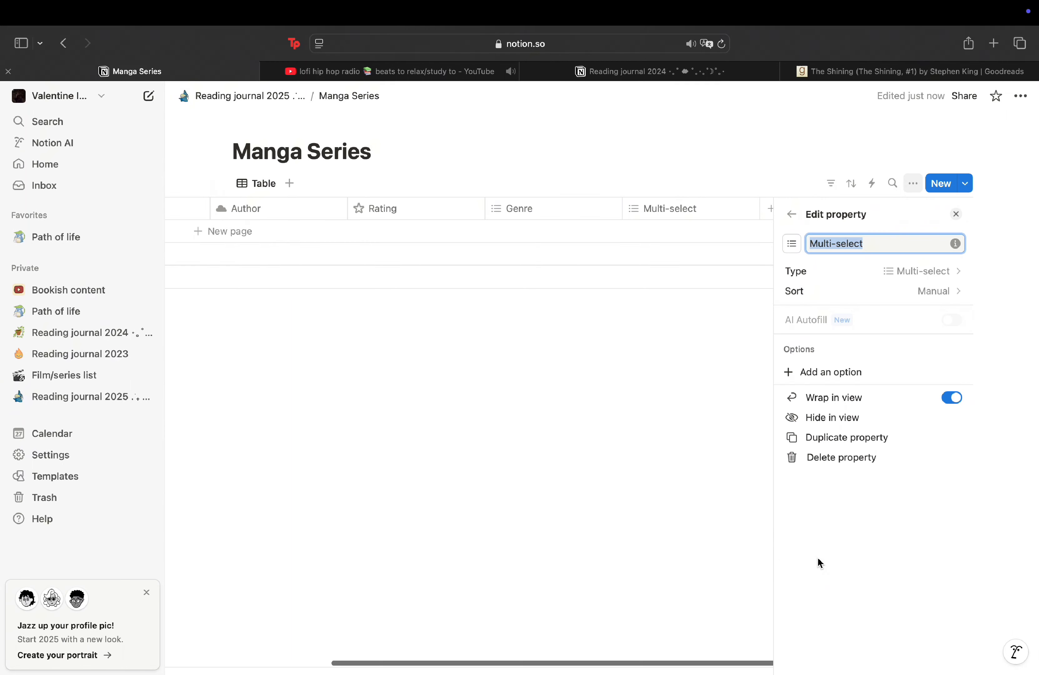
pyautogui.write('Theme')
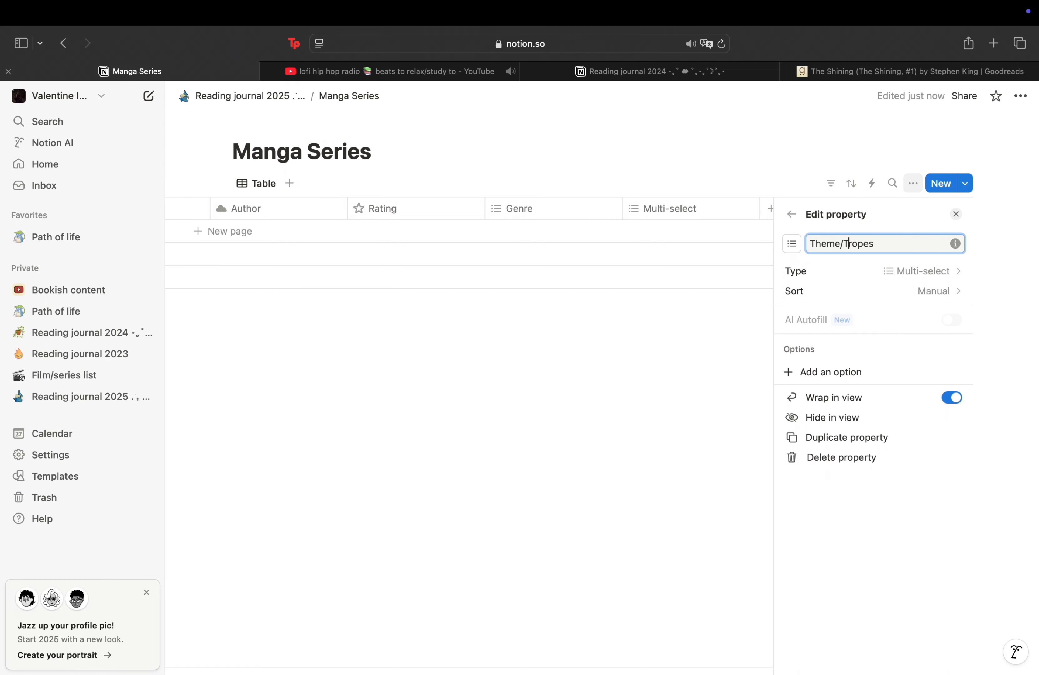
pyautogui.write('s')
pyautogui.click(679, 319)
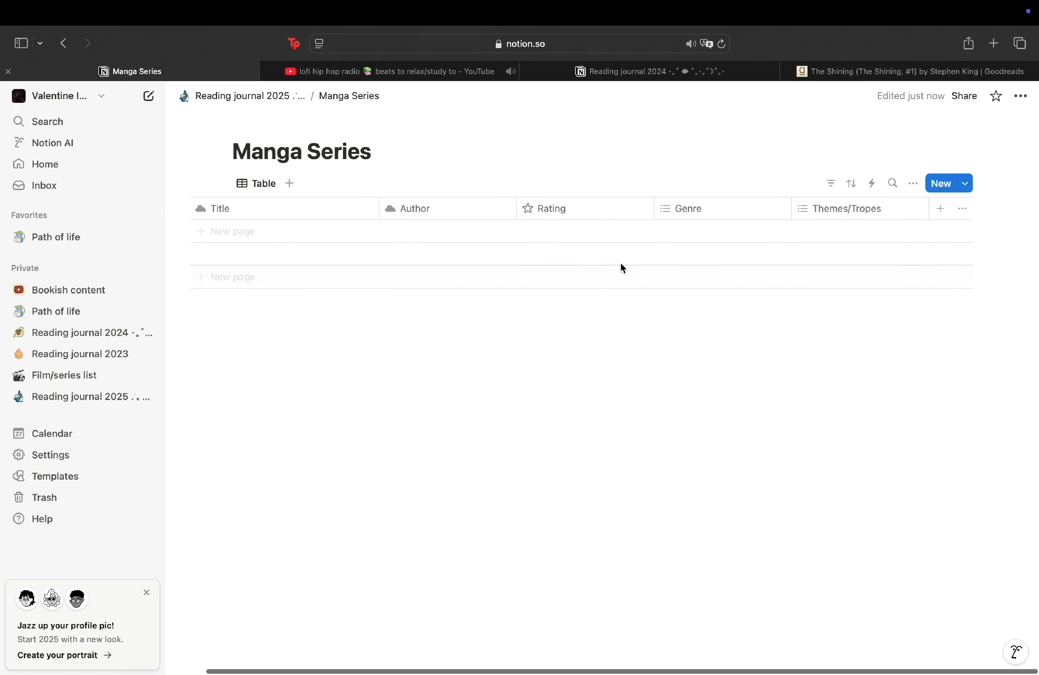
# Step: Add a Date property after the Themes/Tropes column, keeping the name Date
pyautogui.click(939, 209)
pyautogui.write('Date')
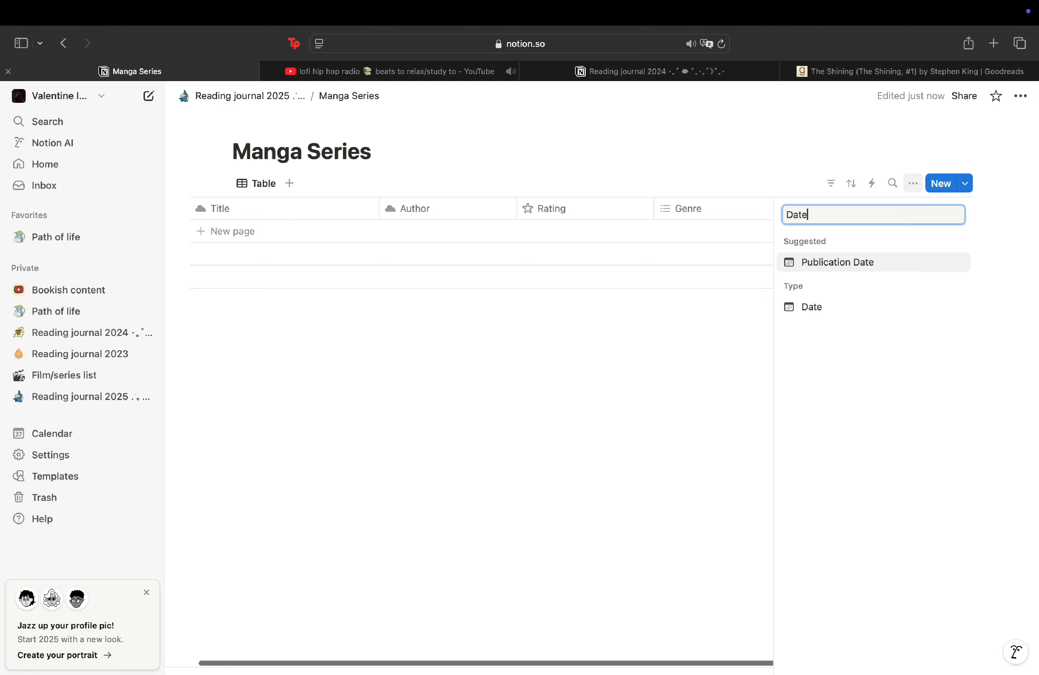
pyautogui.click(821, 307)
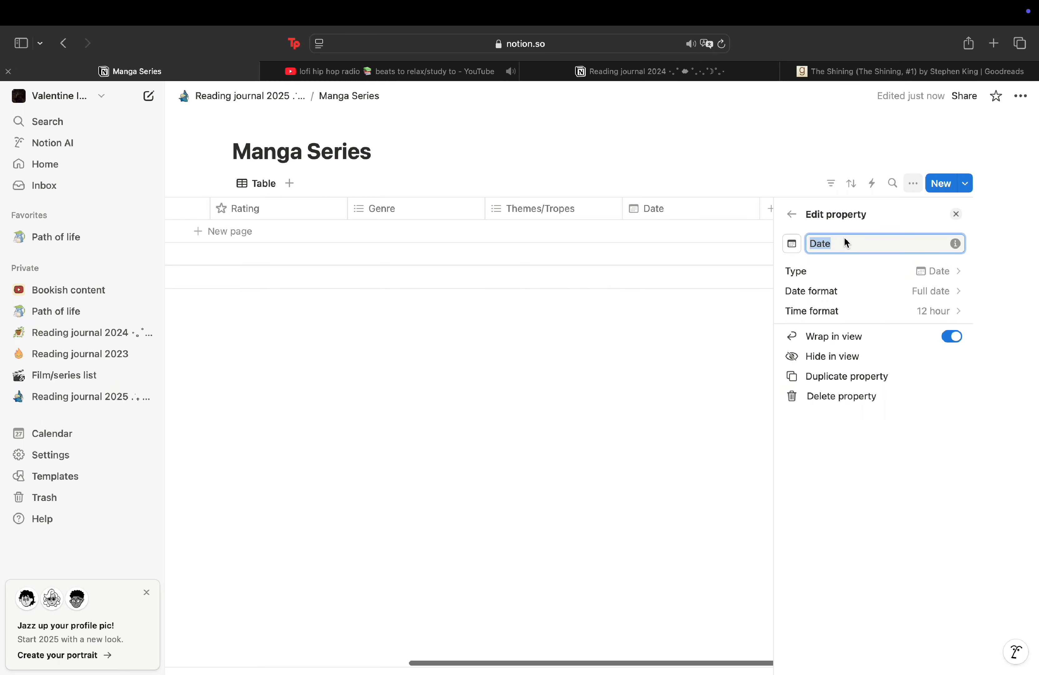
pyautogui.click(696, 318)
# Step: Change the database title to Manga Log
pyautogui.click(375, 151)
pyautogui.press('BackSpace')
pyautogui.press('BackSpace')
pyautogui.press('BackSpace')
pyautogui.press('BackSpace')
pyautogui.press('BackSpace')
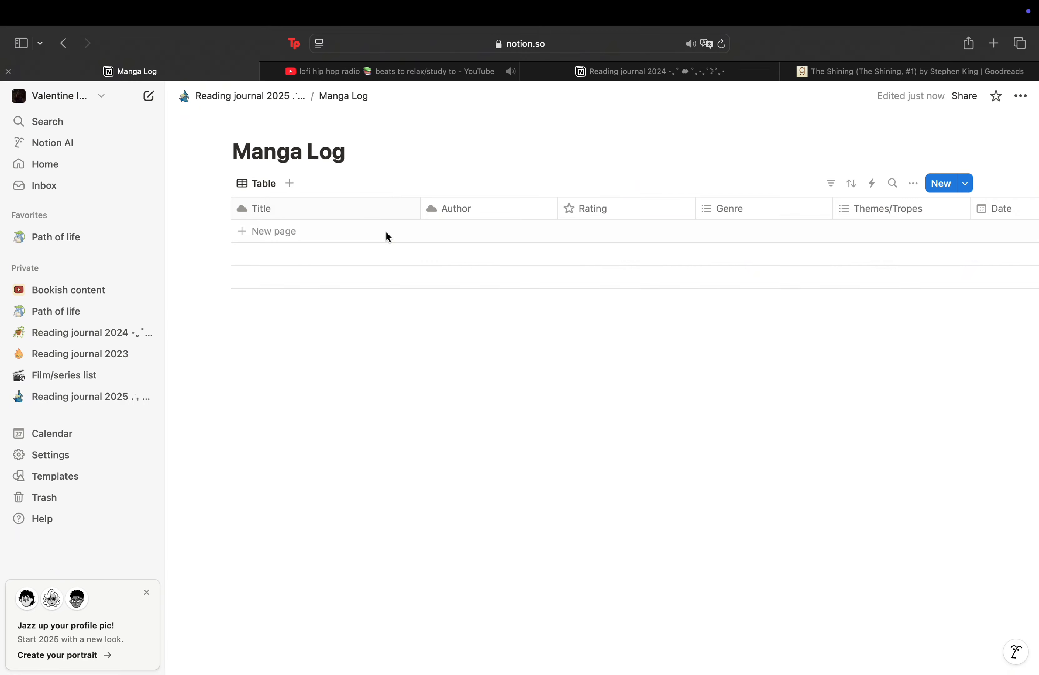
pyautogui.hscroll(3, 394, 240)
pyautogui.hscroll(1, 394, 241)
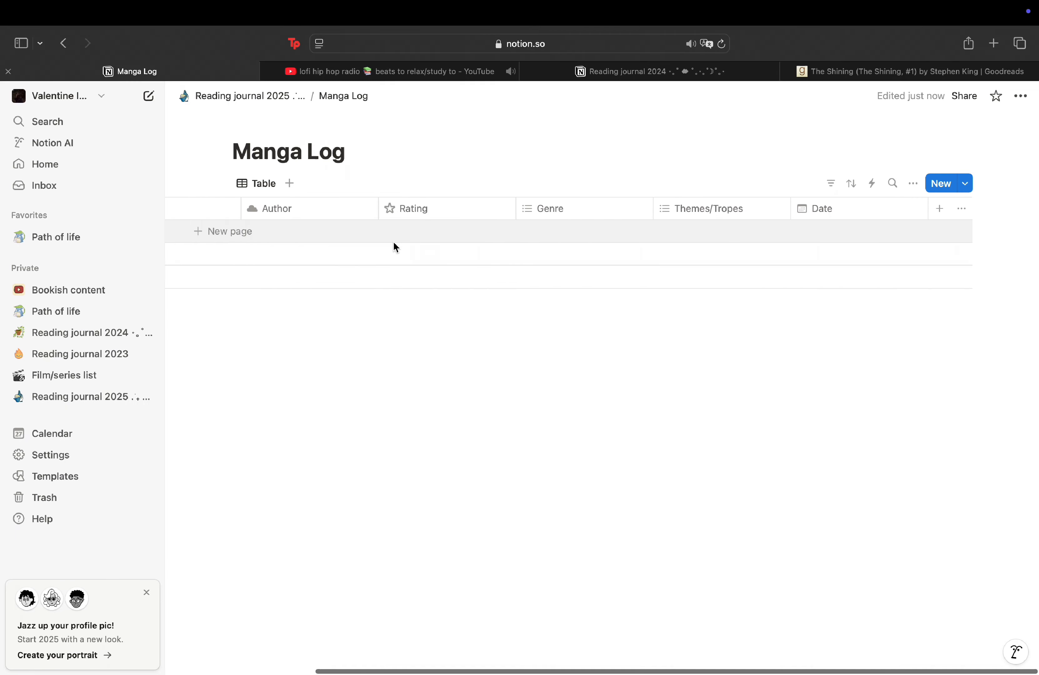
pyautogui.hscroll(-4, 394, 241)
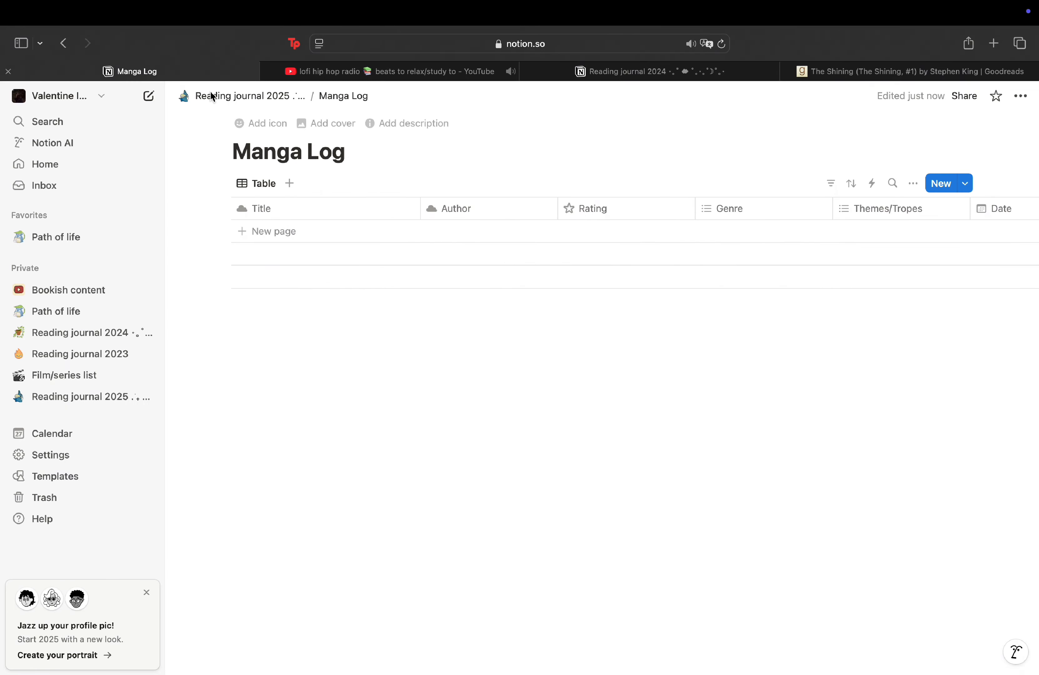
# Step: Return to the Reading journal 2025 page and add a new empty full-page table database below Manga Log
pyautogui.click(228, 97)
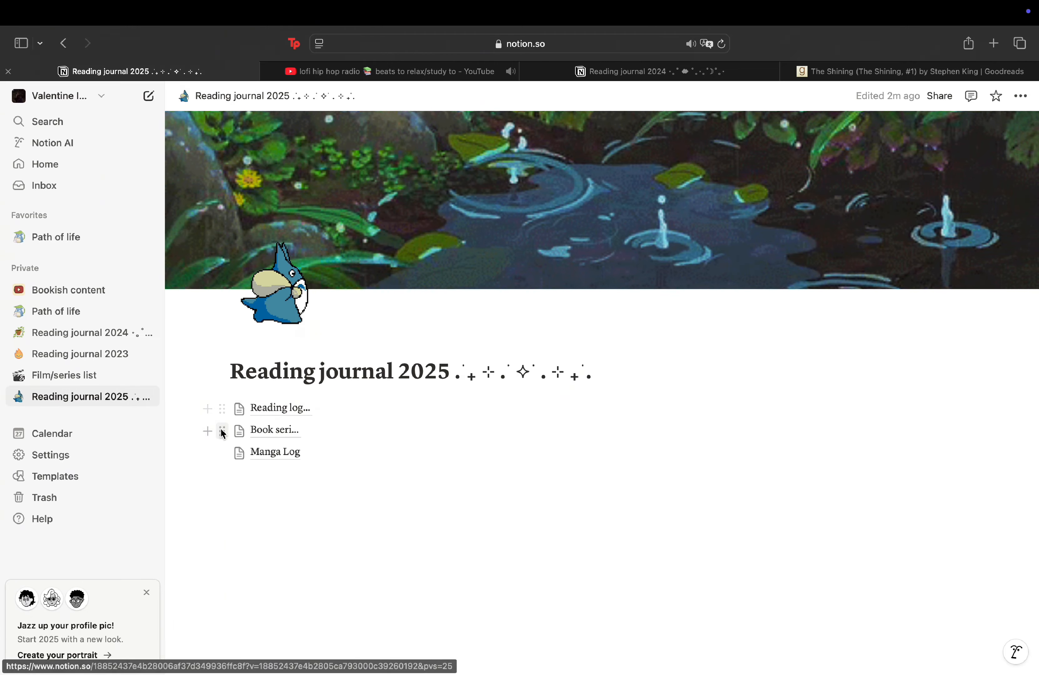
pyautogui.click(207, 452)
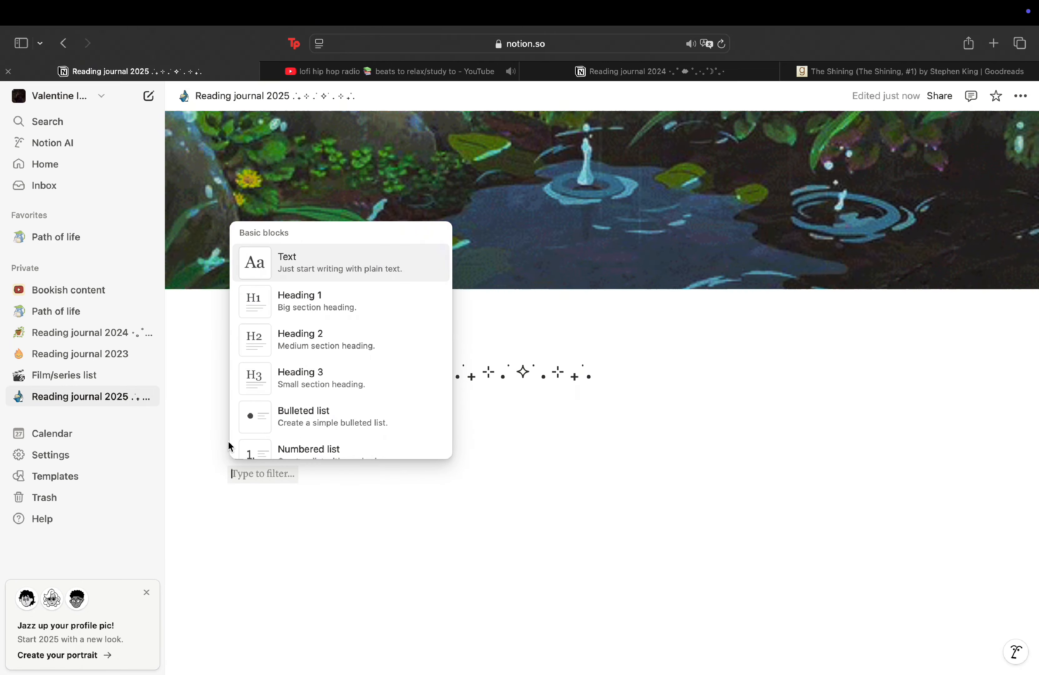
pyautogui.scroll(-1, 332, 375)
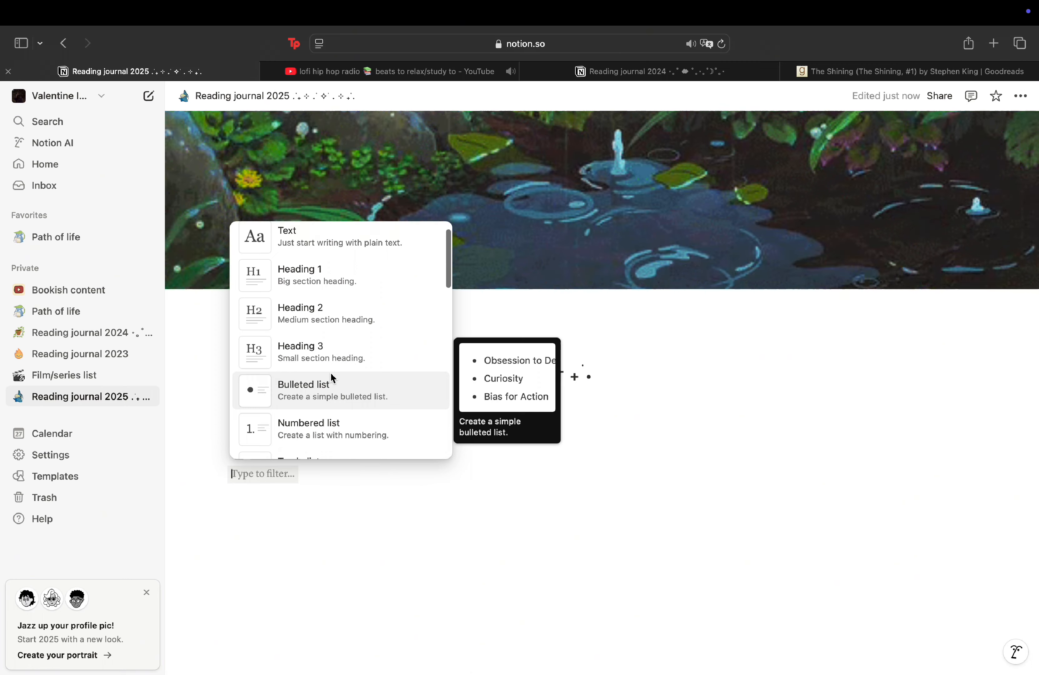
pyautogui.write('page')
pyautogui.click(358, 353)
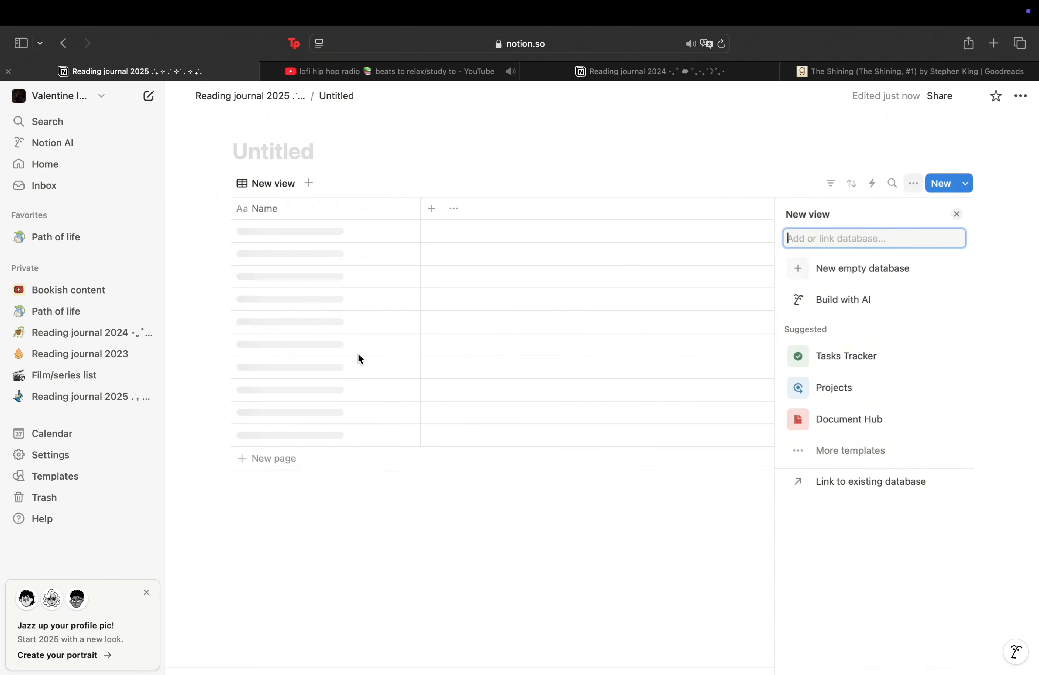
pyautogui.click(362, 157)
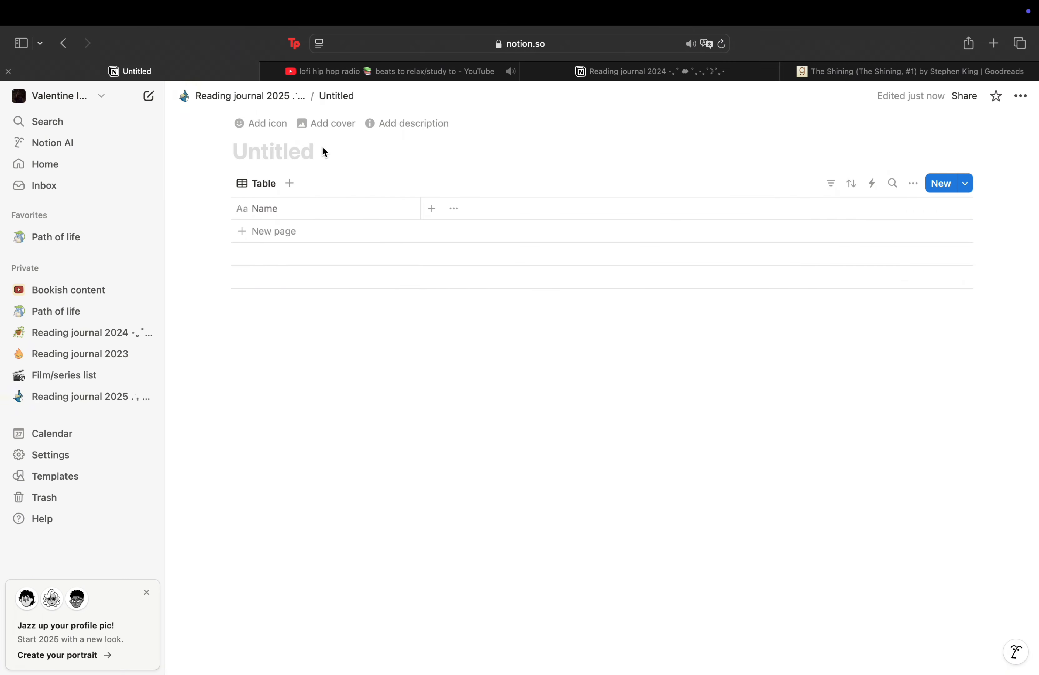
# Step: Title the new database Manga Series and rename its Name column to Title
pyautogui.click(265, 156)
pyautogui.write('Mang')
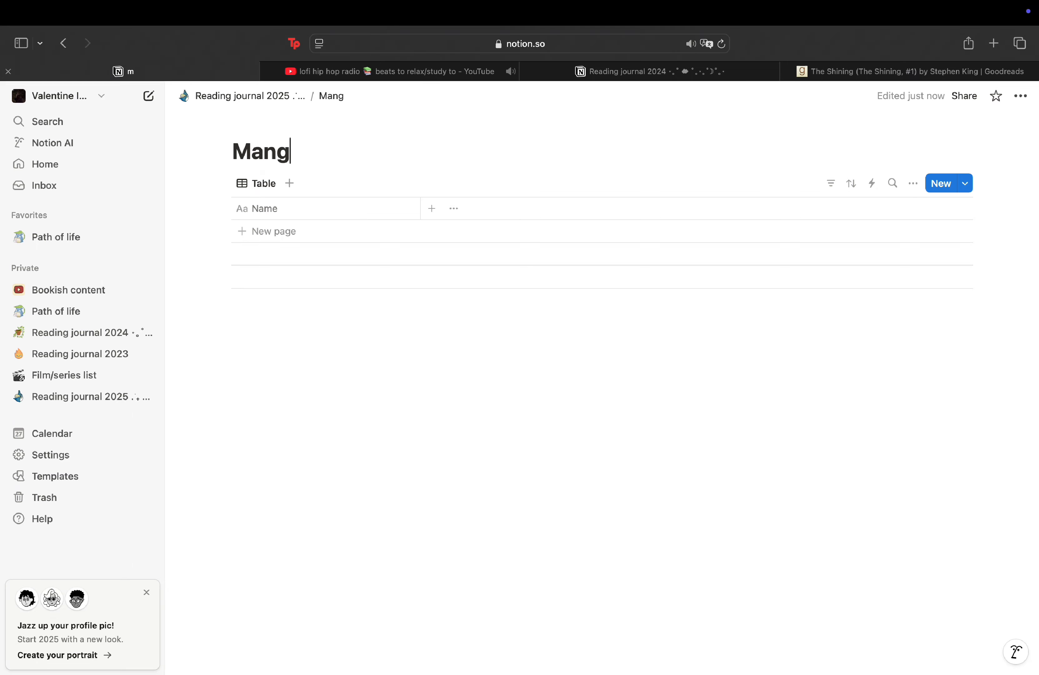
pyautogui.write('a Series')
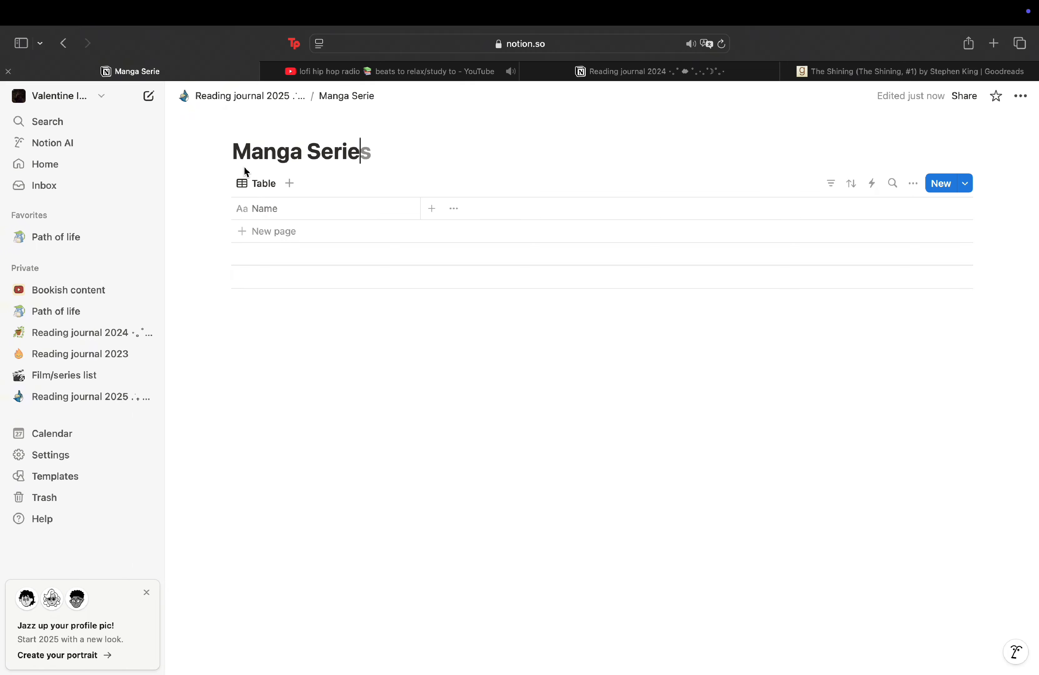
pyautogui.click(277, 207)
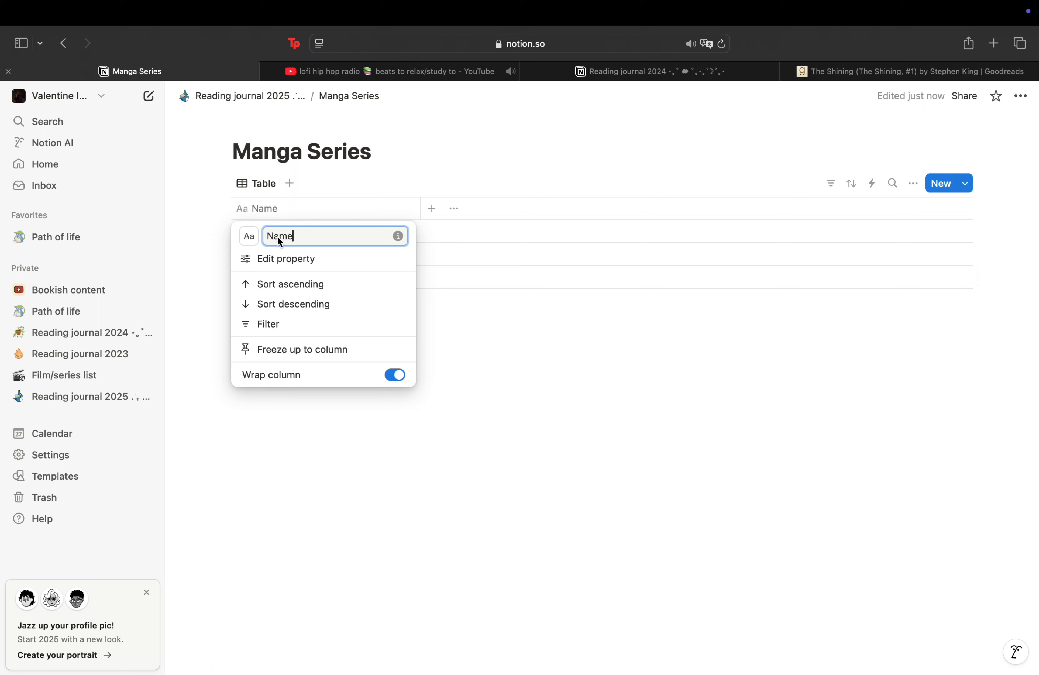
pyautogui.press('BackSpace')
pyautogui.click(450, 258)
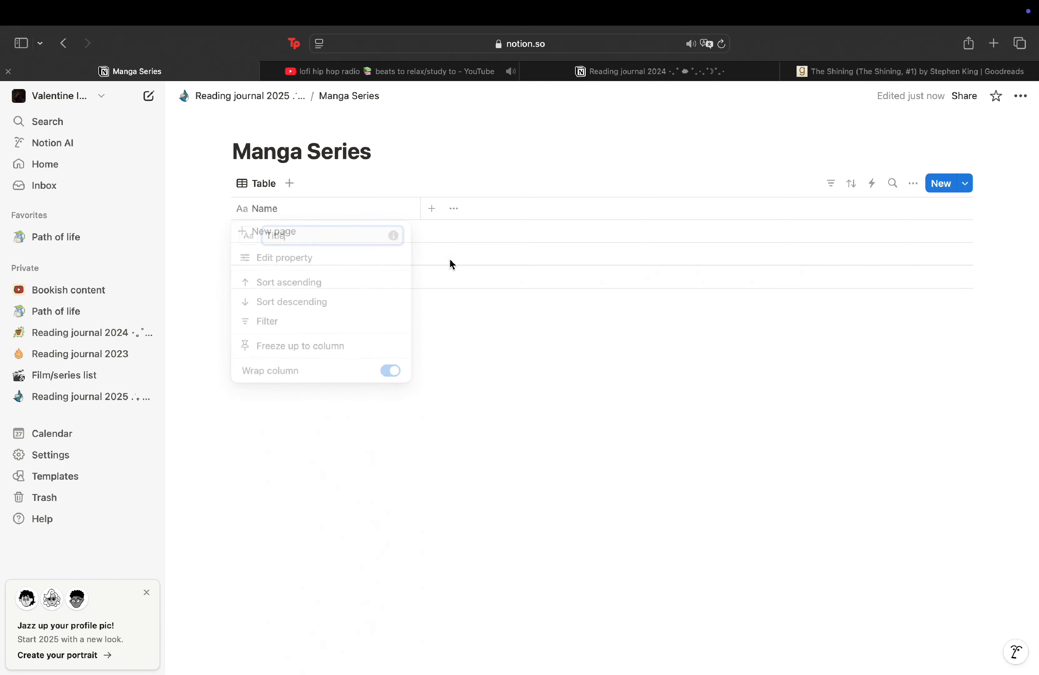
# Step: Add a number property named Number and the suggested Volume Count property to the Manga Series table
pyautogui.click(432, 209)
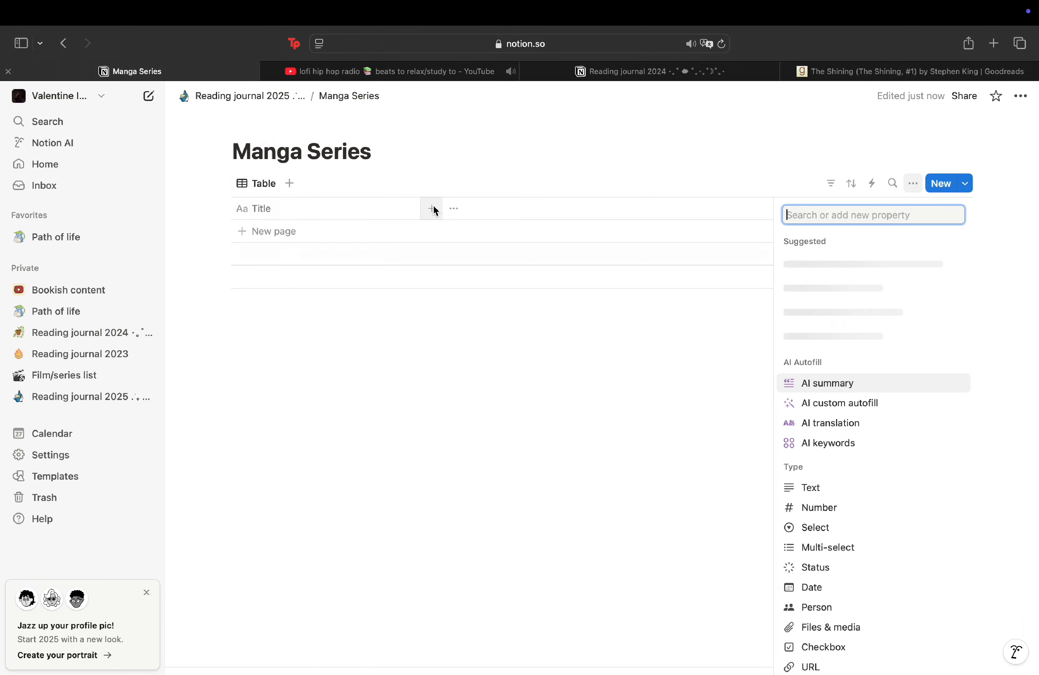
pyautogui.click(832, 511)
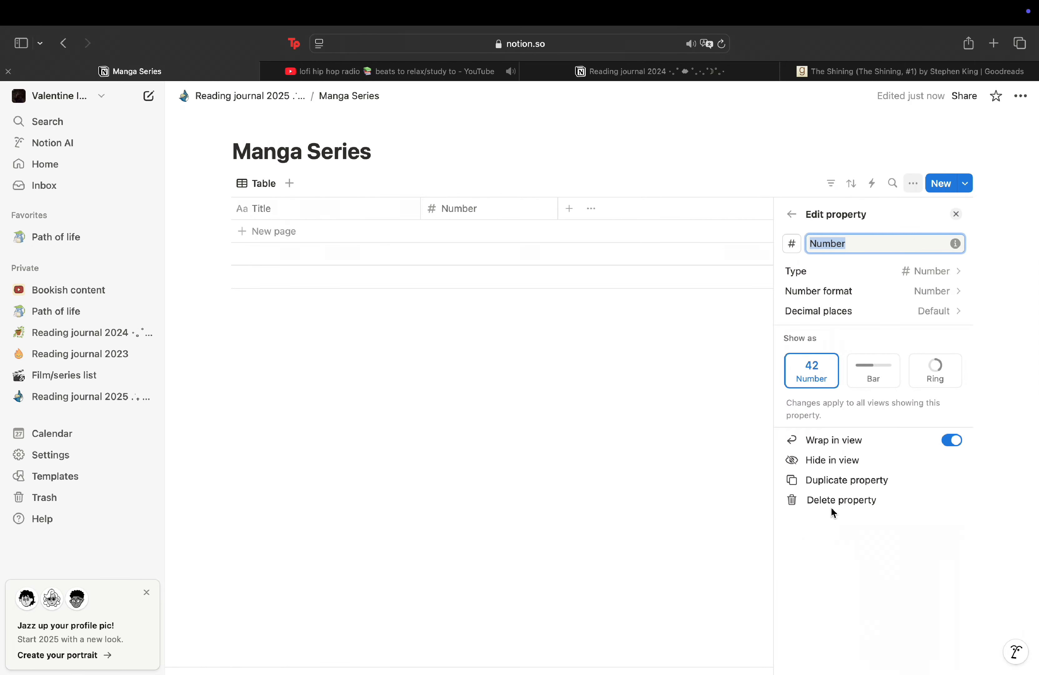
pyautogui.click(732, 303)
pyautogui.click(570, 208)
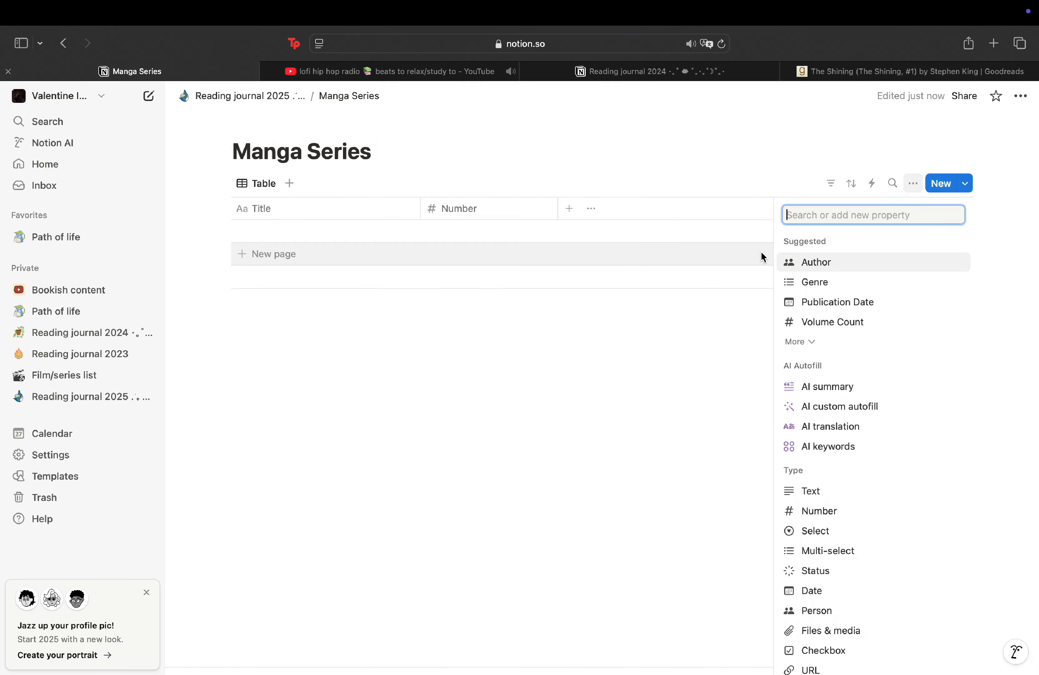
pyautogui.click(817, 323)
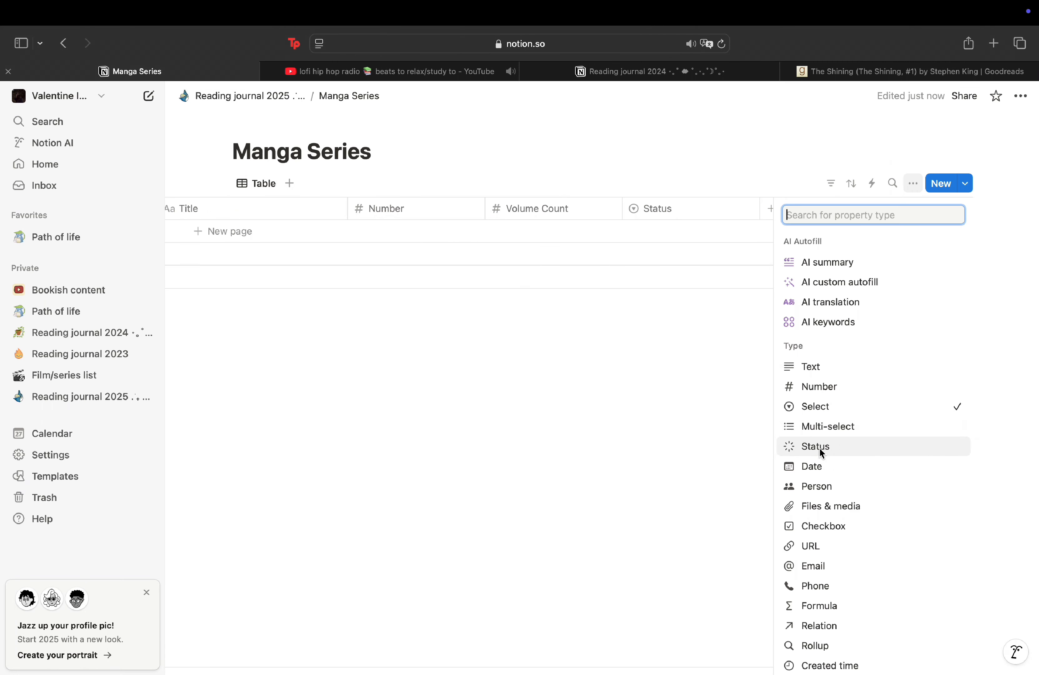
# Step: Change the Status column to the Status type and turn its Not started option into a red DNF option
pyautogui.click(819, 448)
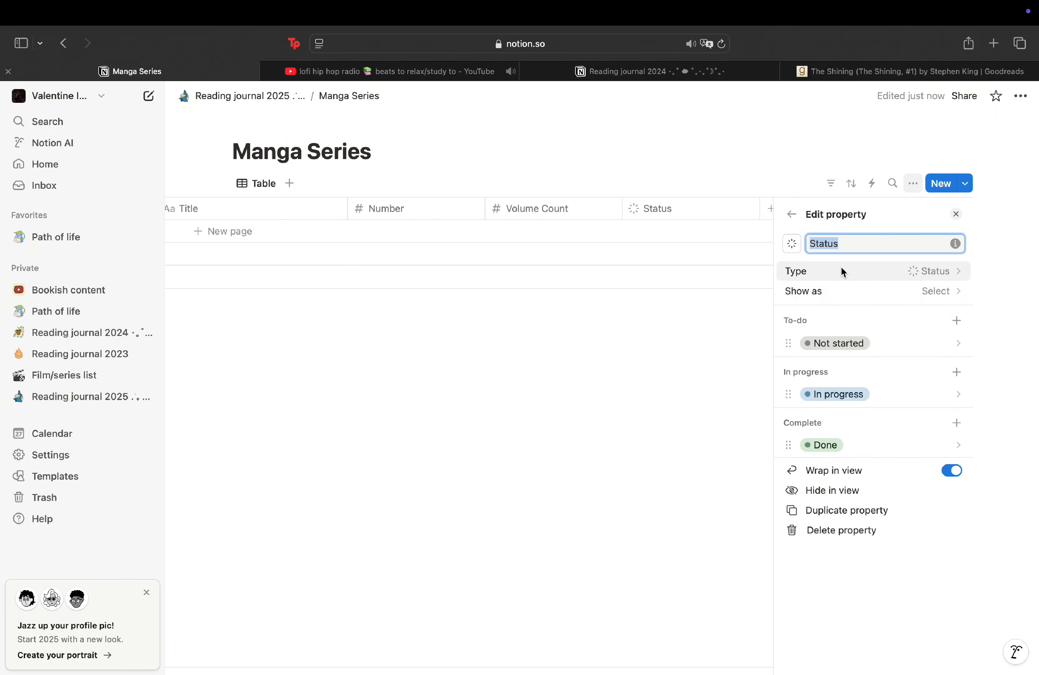
pyautogui.click(863, 343)
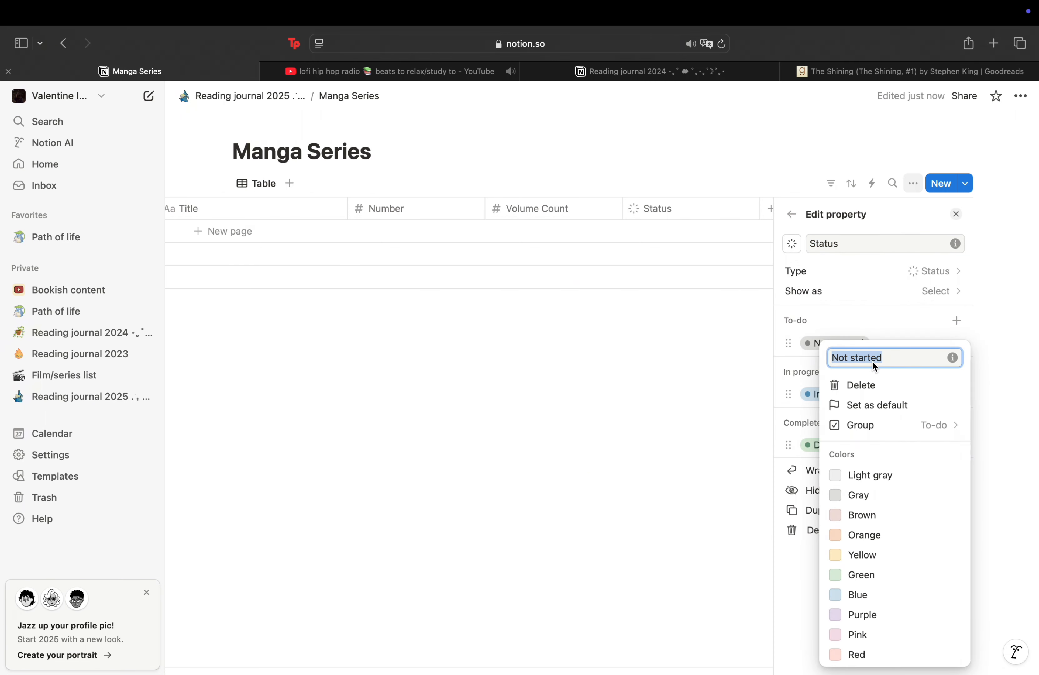
pyautogui.write("DNF'")
pyautogui.click(858, 654)
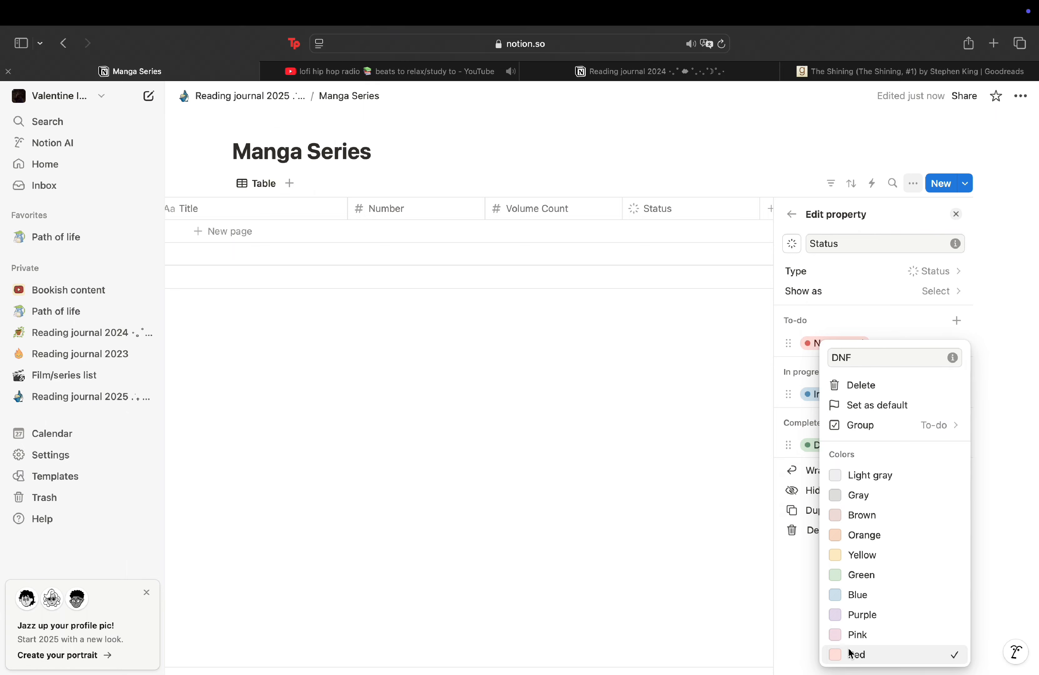
pyautogui.click(680, 480)
# Step: Set the colour of the Status column's In progress option to orange
pyautogui.click(856, 395)
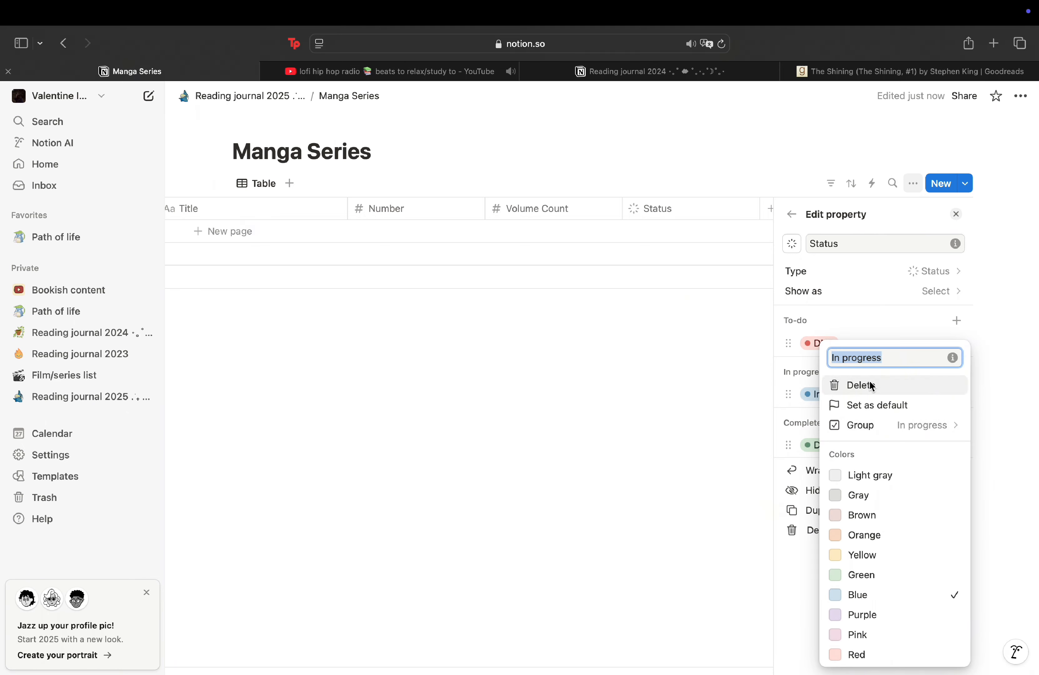
pyautogui.click(885, 537)
pyautogui.click(821, 422)
# Step: Recolour the Status column's Done option brown, rename it Finished, and close the property settings
pyautogui.click(841, 443)
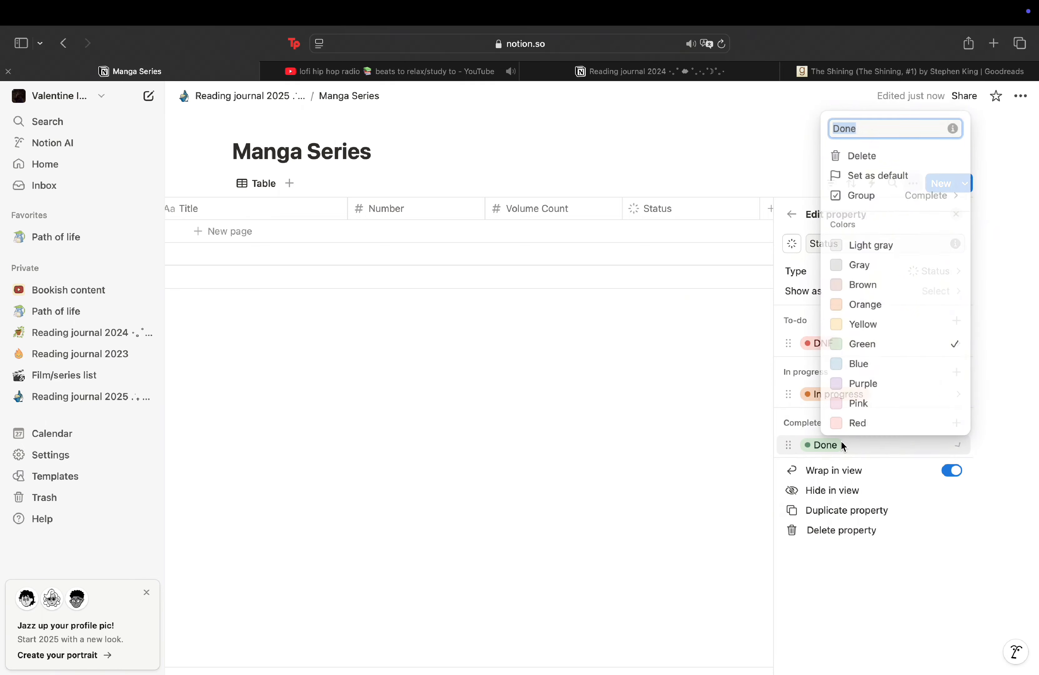
pyautogui.click(867, 285)
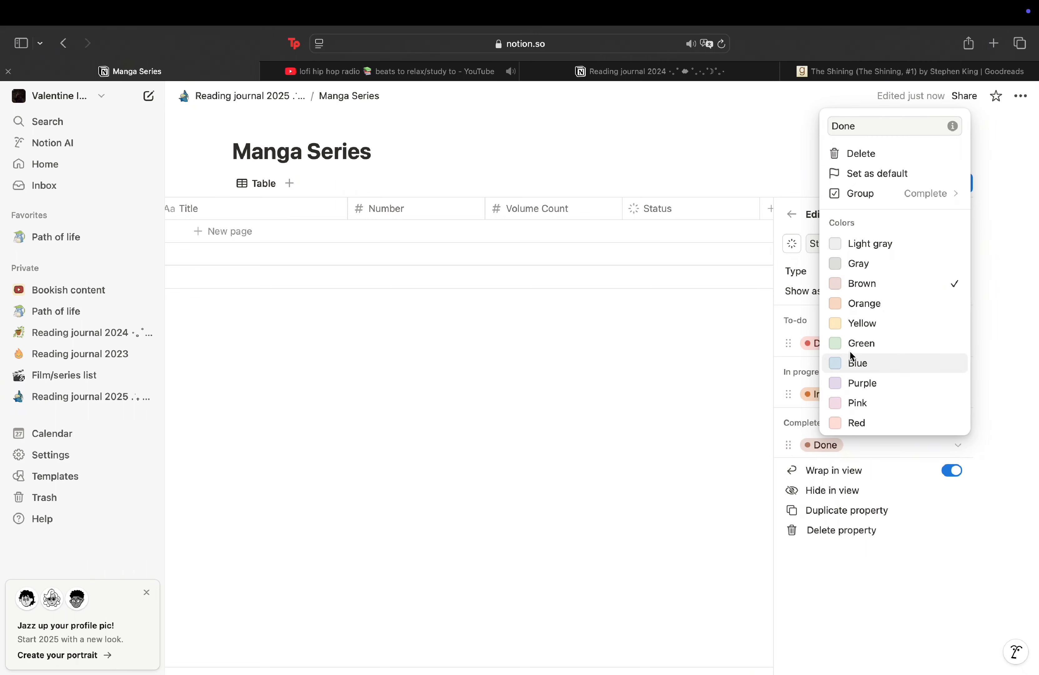
pyautogui.click(856, 123)
pyautogui.press('BackSpace')
pyautogui.press('BackSpace')
pyautogui.press('BackSpace')
pyautogui.press('BackSpace')
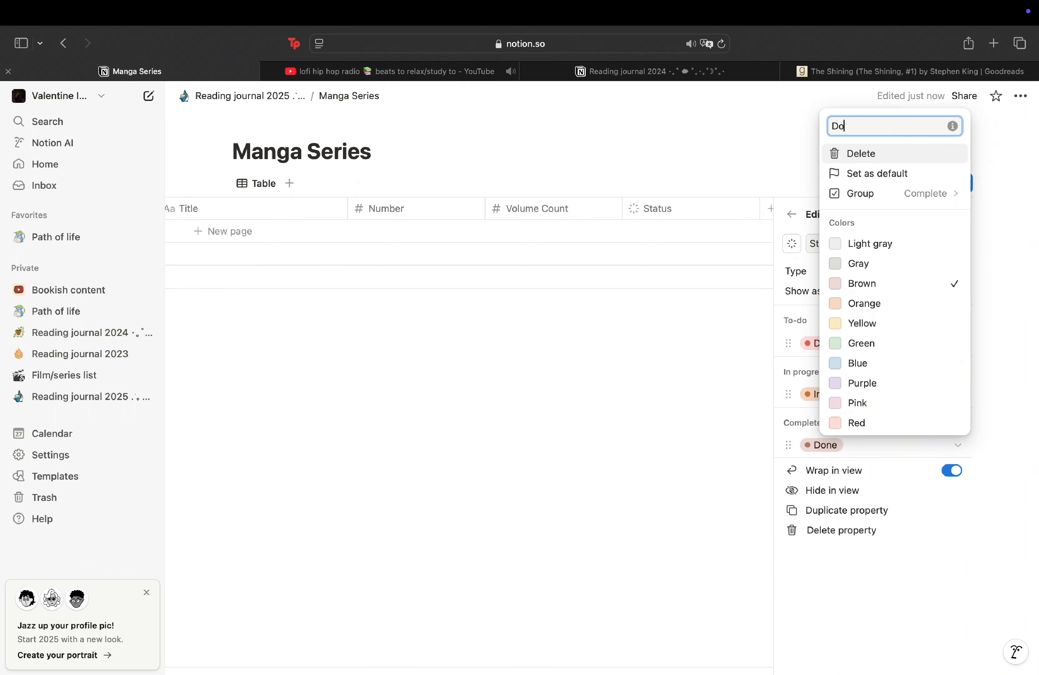
pyautogui.write('Finished')
pyautogui.press('Return')
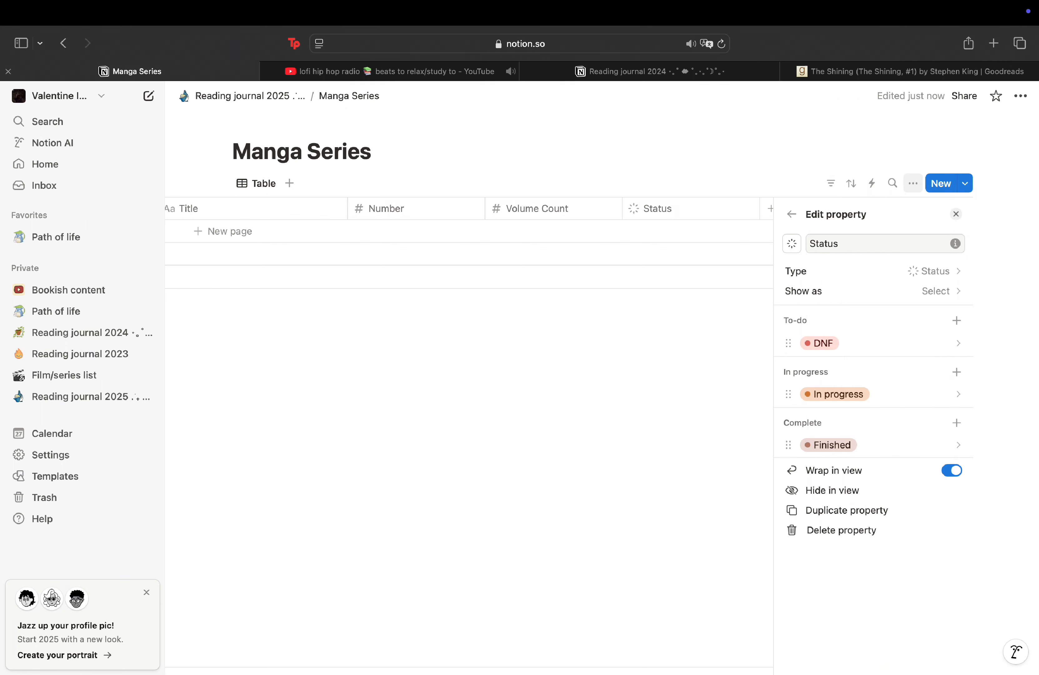
pyautogui.click(639, 284)
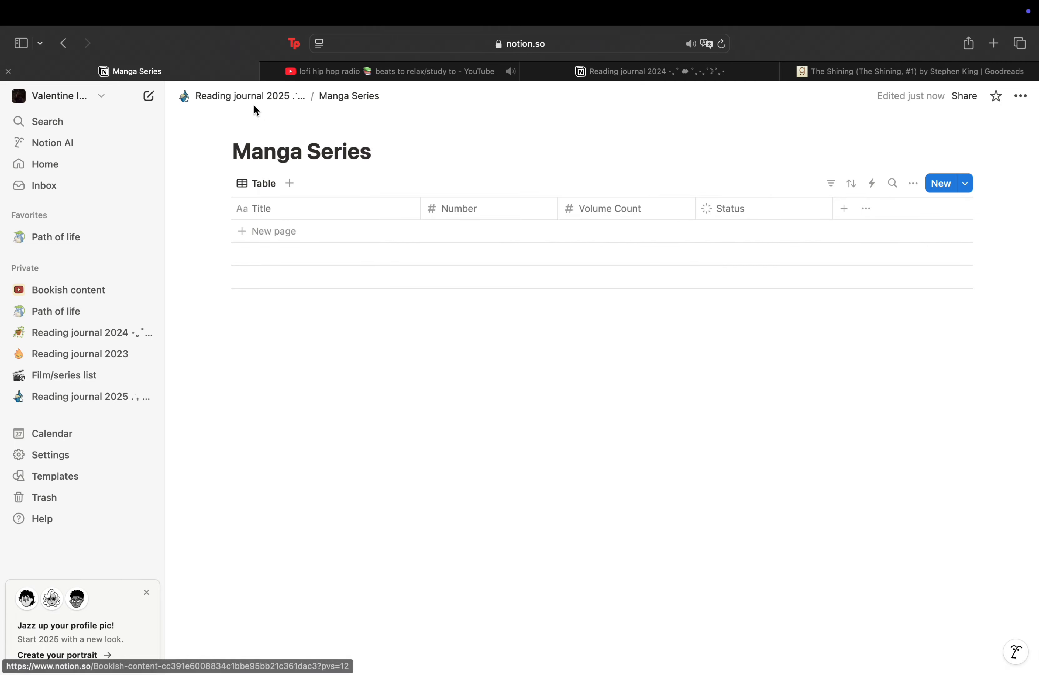
# Step: Open the Book series database from the Reading journal 2025 page and bring up its Progress property settings
pyautogui.click(238, 95)
pyautogui.click(333, 425)
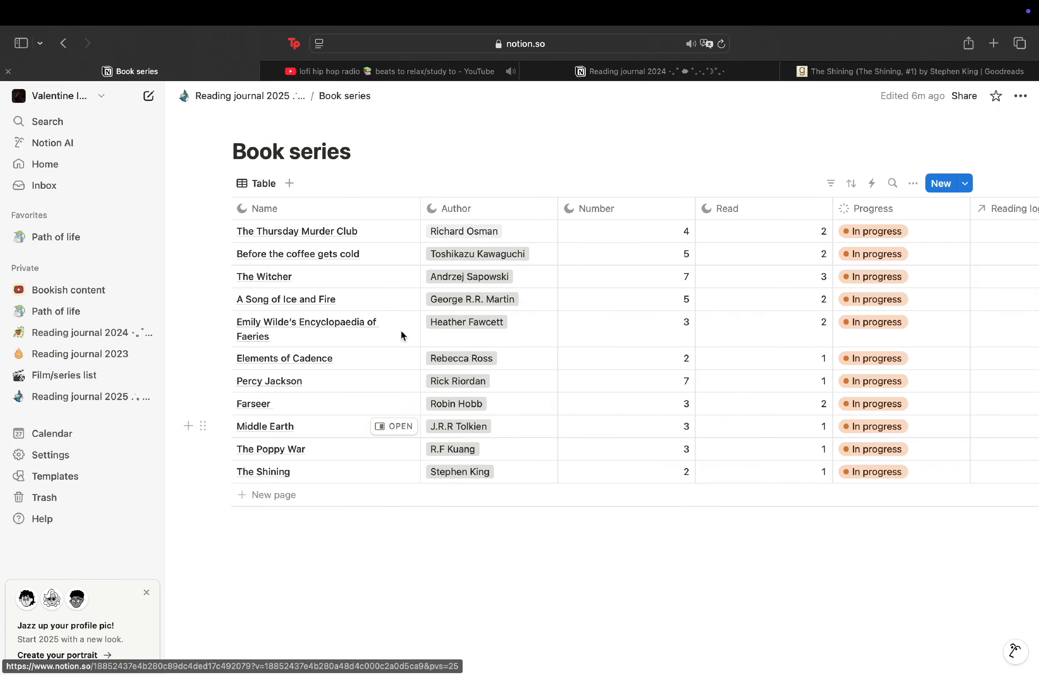
pyautogui.hscroll(5, 653, 270)
pyautogui.click(727, 211)
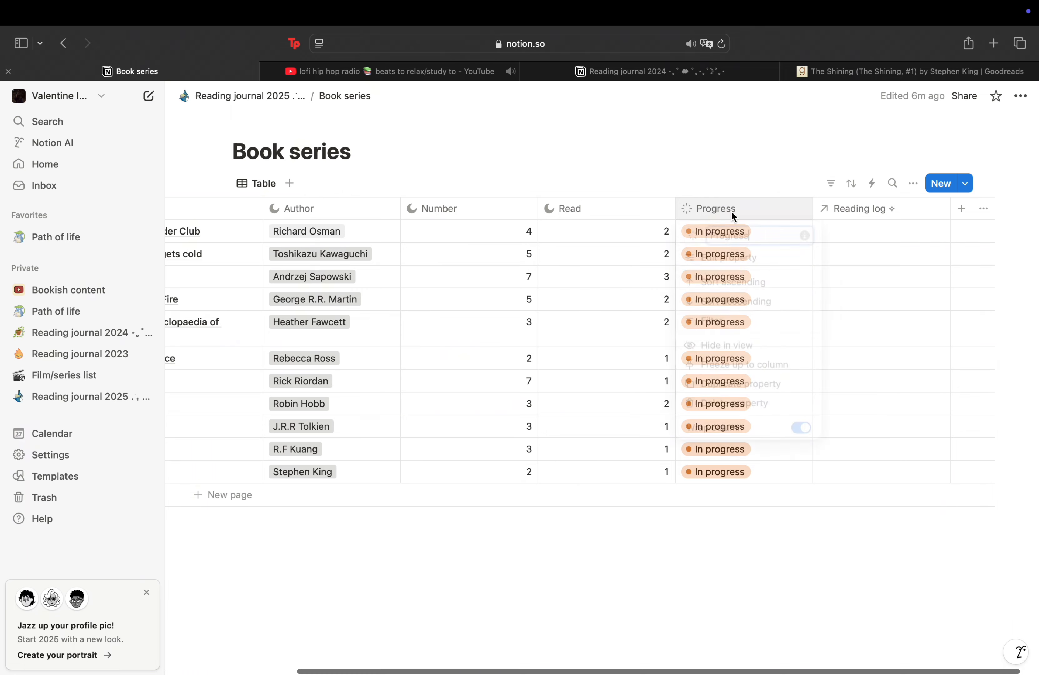
pyautogui.click(731, 259)
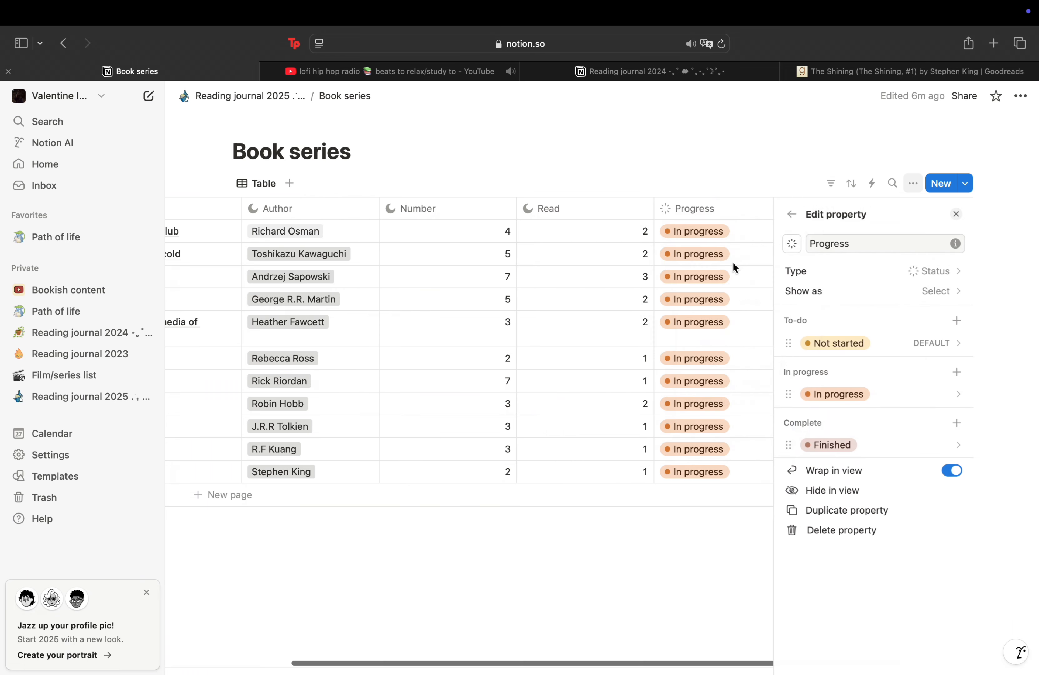
pyautogui.click(843, 343)
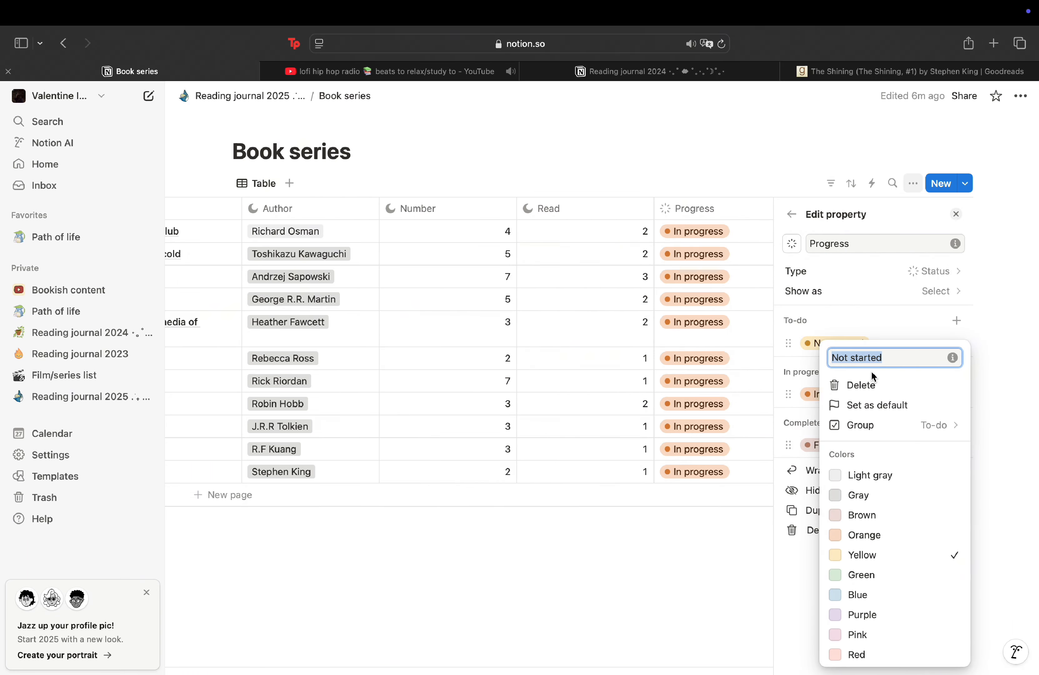
pyautogui.click(870, 319)
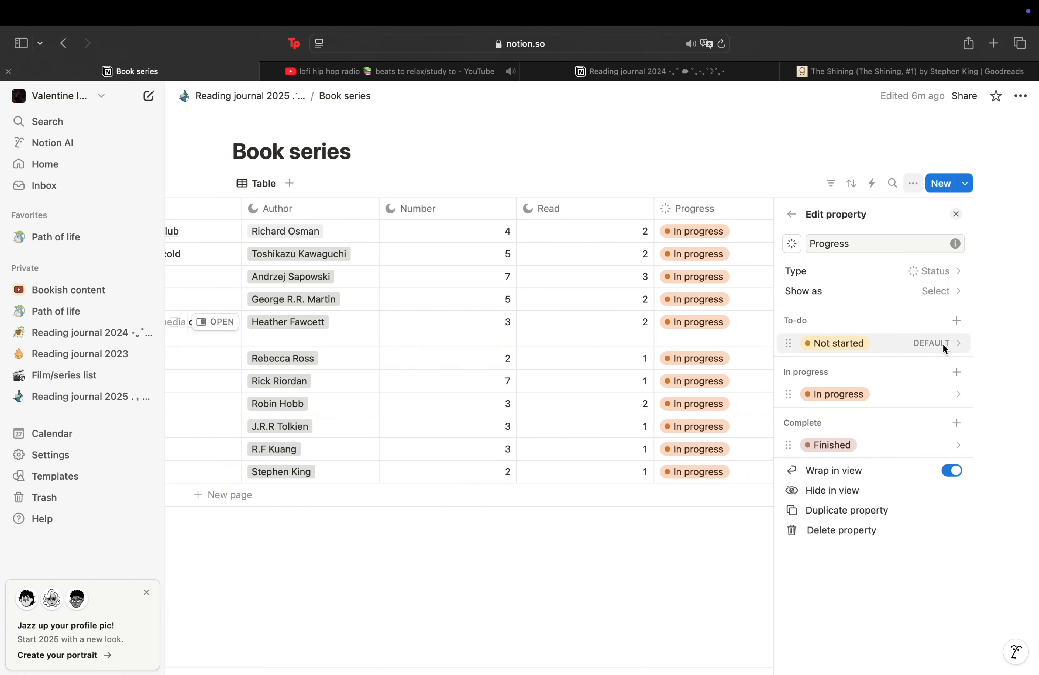
pyautogui.click(945, 349)
pyautogui.click(887, 312)
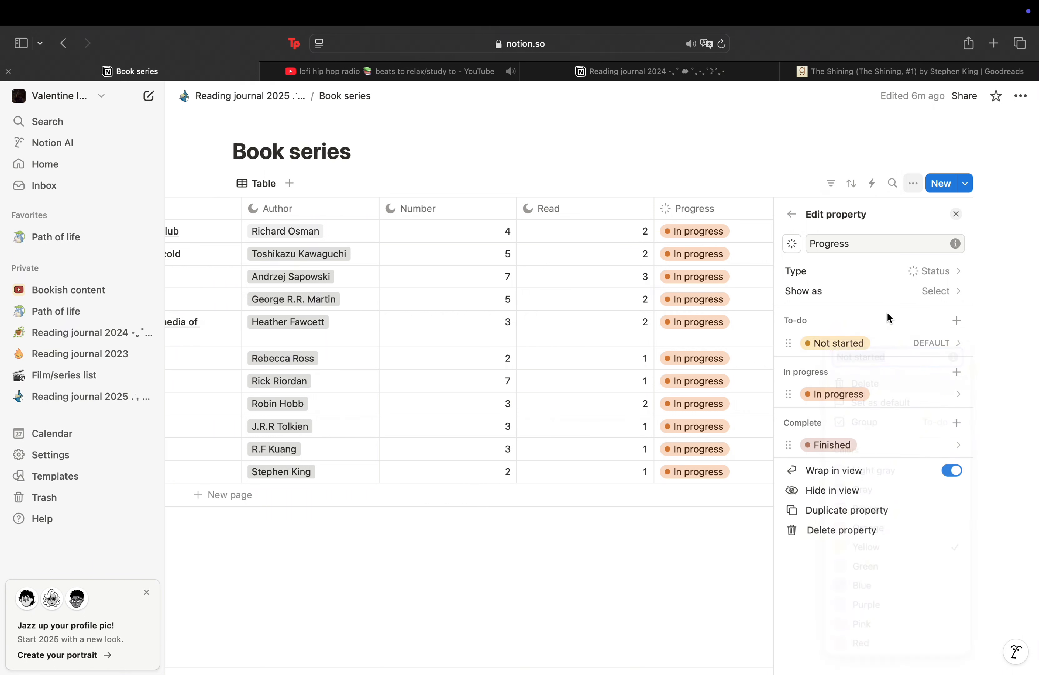
# Step: Make In progress the default option of the Progress property and confirm the change
pyautogui.click(911, 393)
pyautogui.click(888, 407)
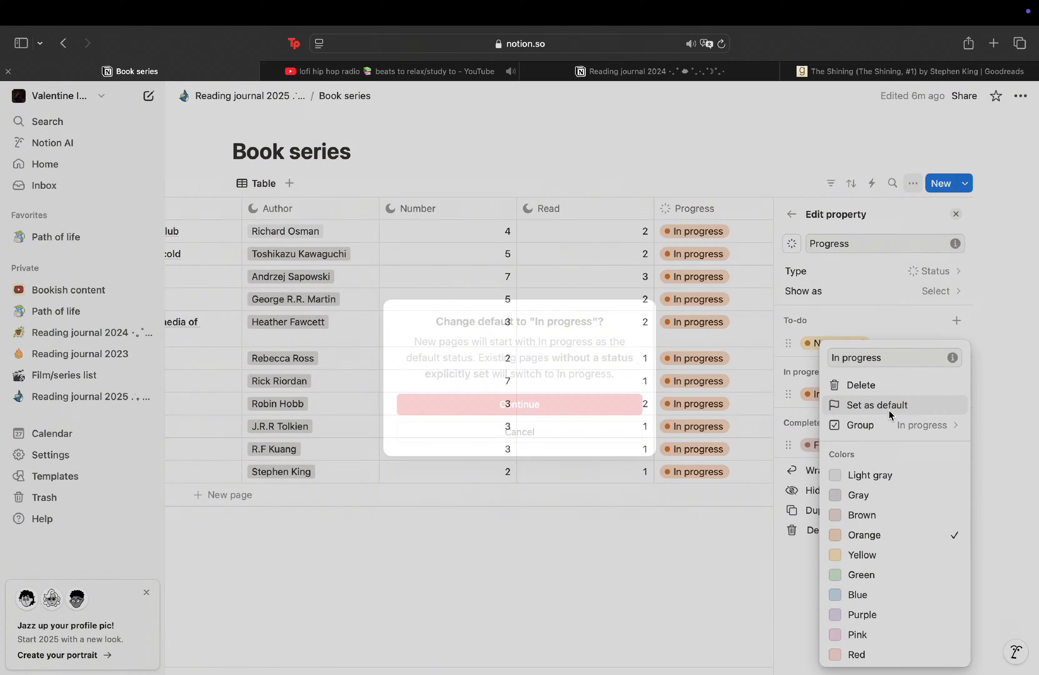
pyautogui.click(524, 406)
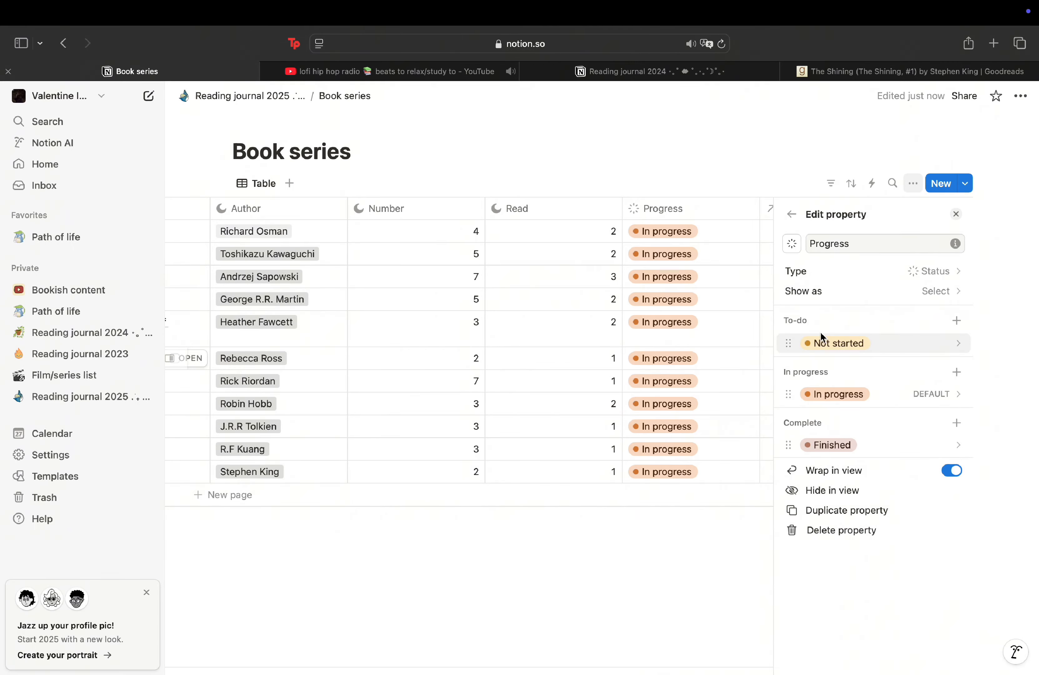
# Step: Rename the Progress property's Not started option to DNF, colour it red, and close the property settings
pyautogui.click(881, 346)
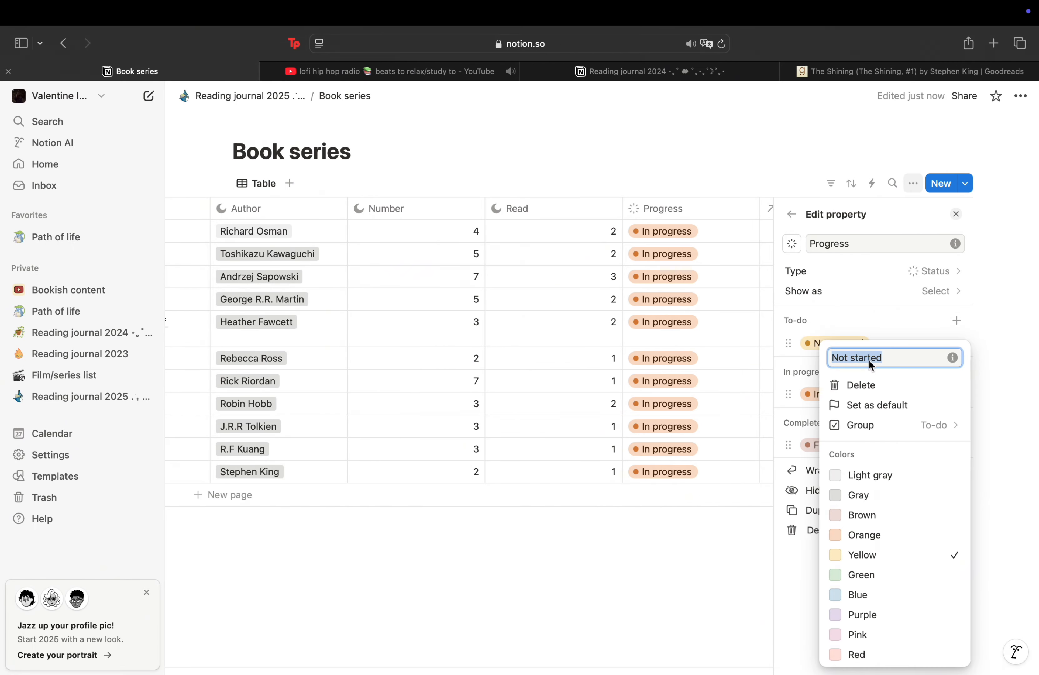
pyautogui.write('DNF')
pyautogui.click(857, 660)
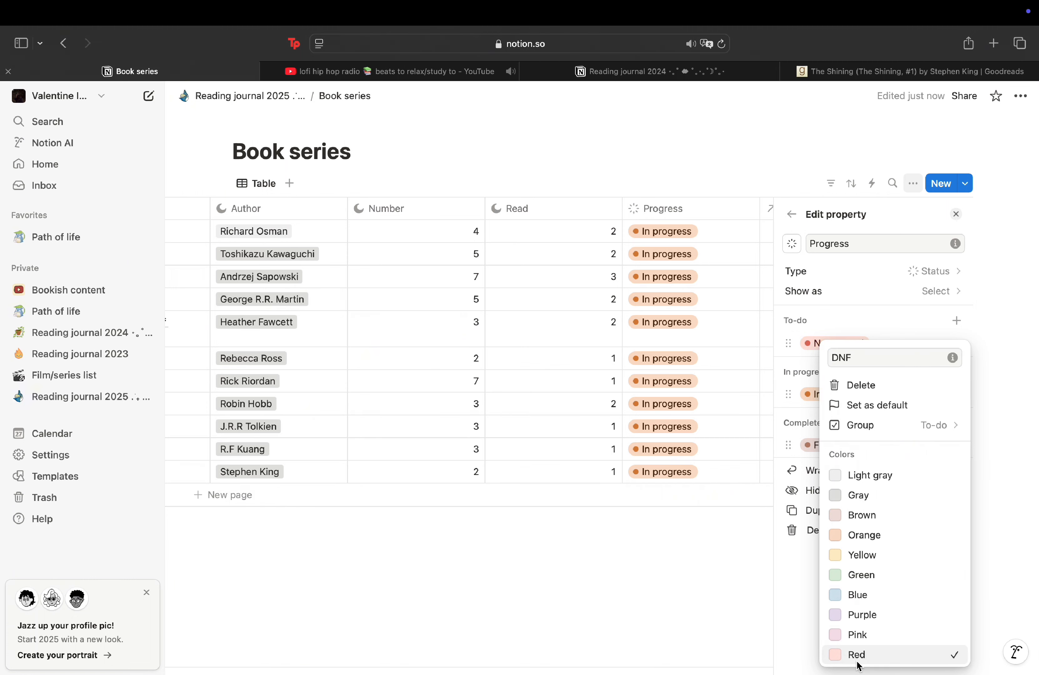
pyautogui.click(725, 602)
pyautogui.click(665, 582)
pyautogui.hscroll(-5, 587, 420)
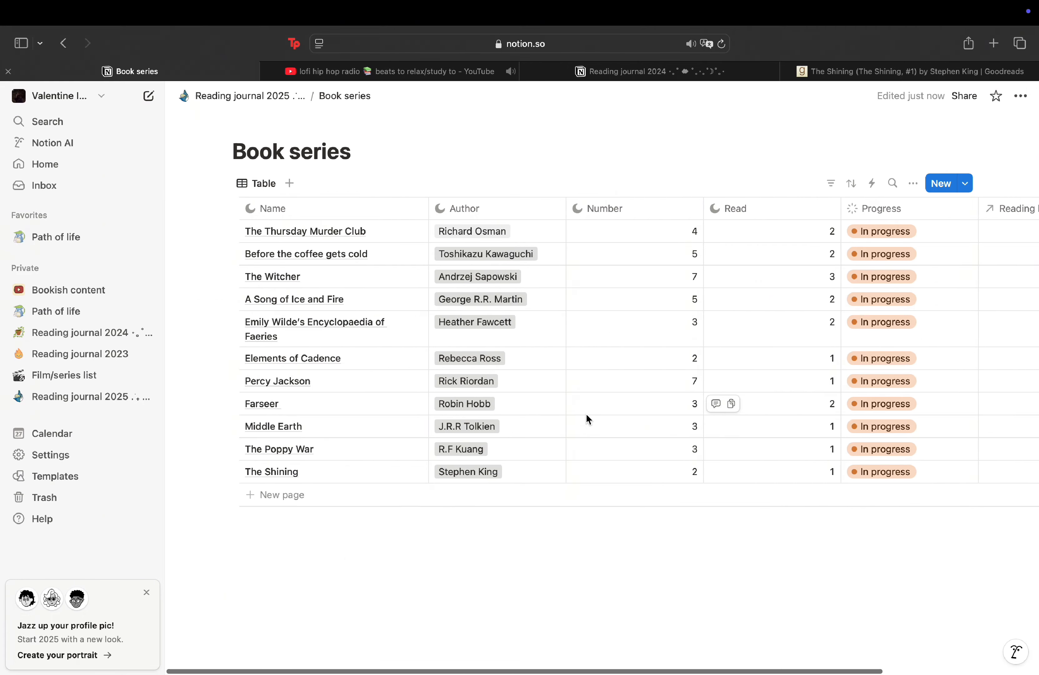
# Step: Open the Reading log database from the Reading journal 2025 page and add a property named DNF
pyautogui.click(218, 97)
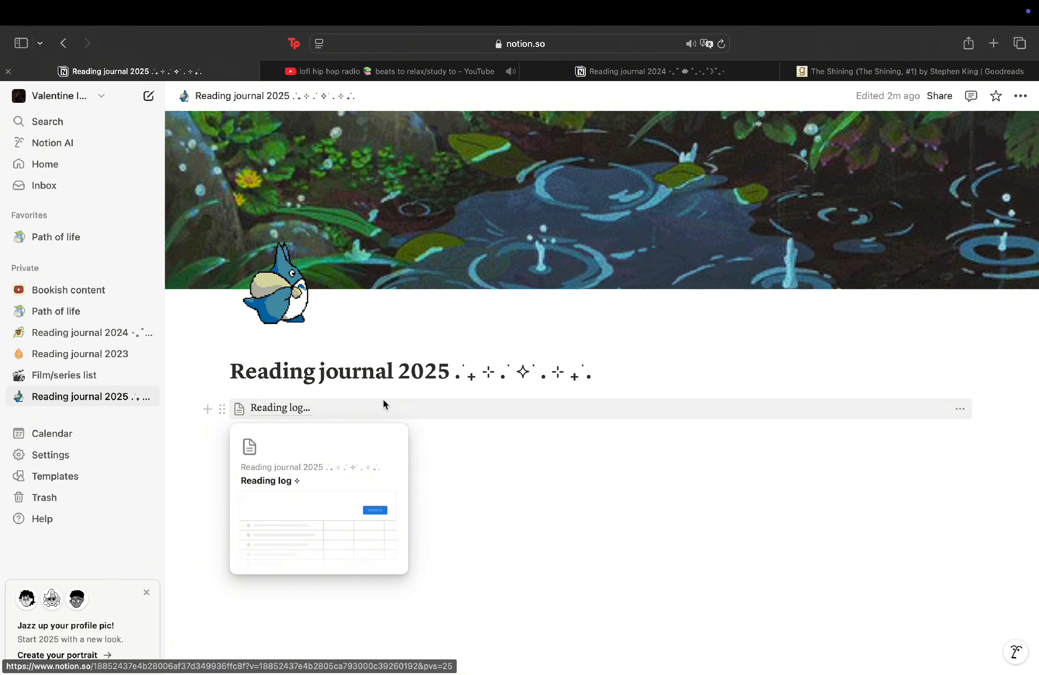
pyautogui.click(383, 402)
pyautogui.hscroll(10, 865, 251)
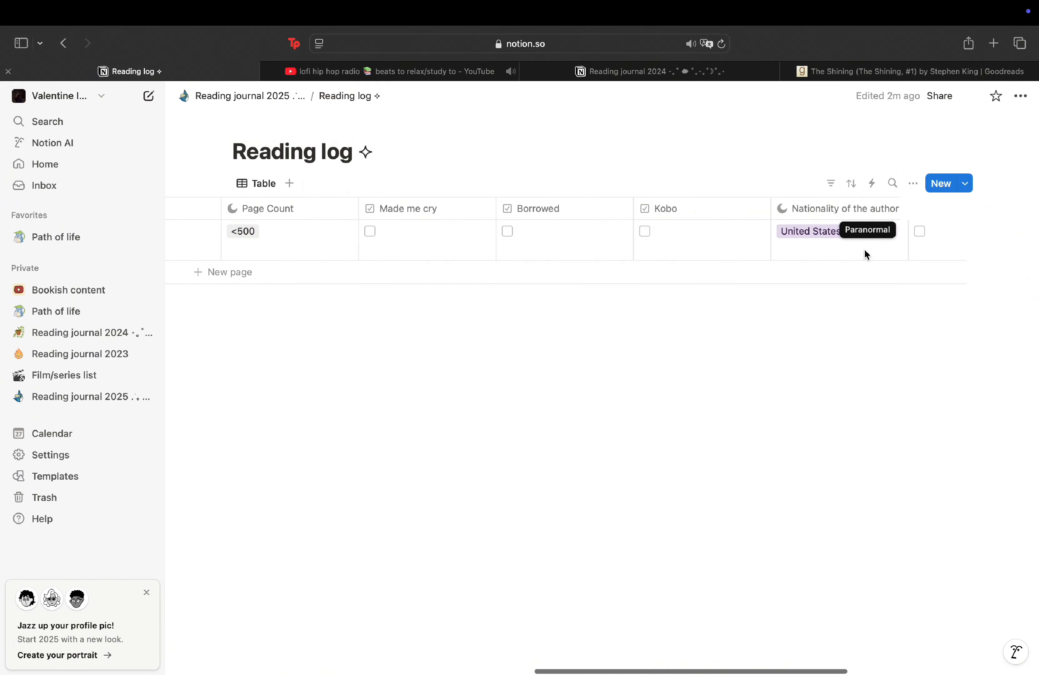
pyautogui.click(943, 209)
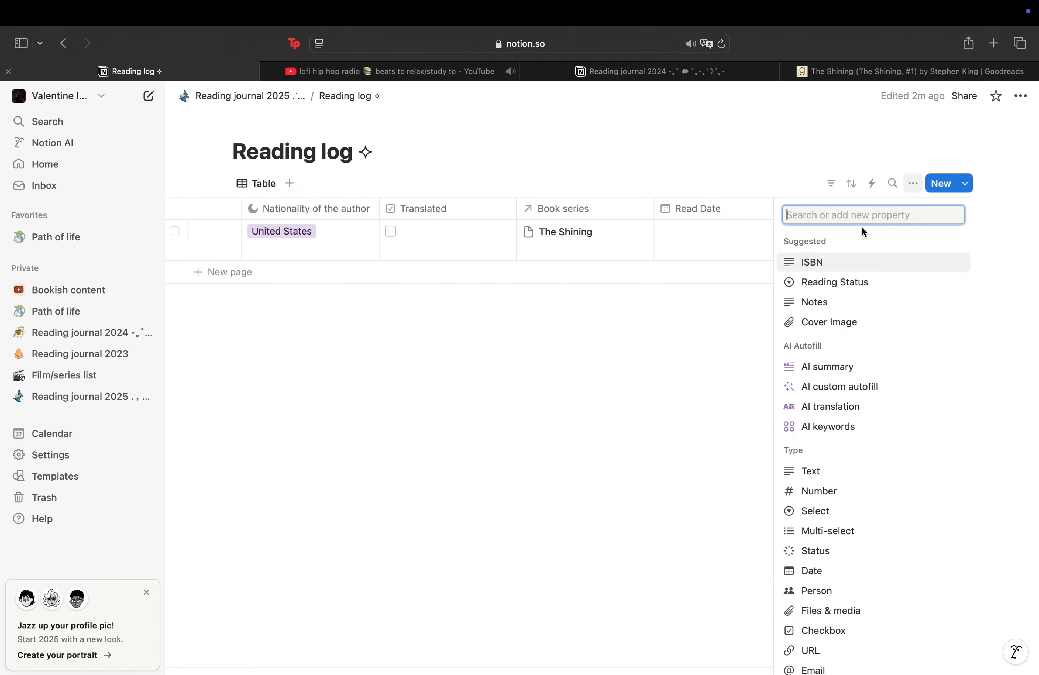
pyautogui.write('DN')
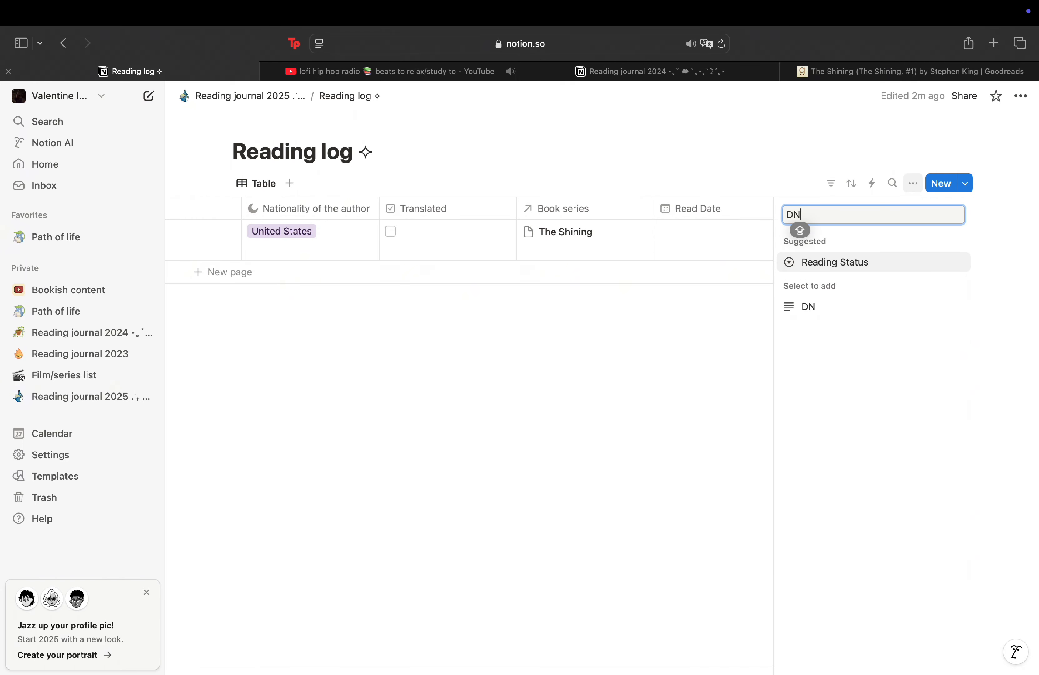
pyautogui.write('F')
pyautogui.click(802, 262)
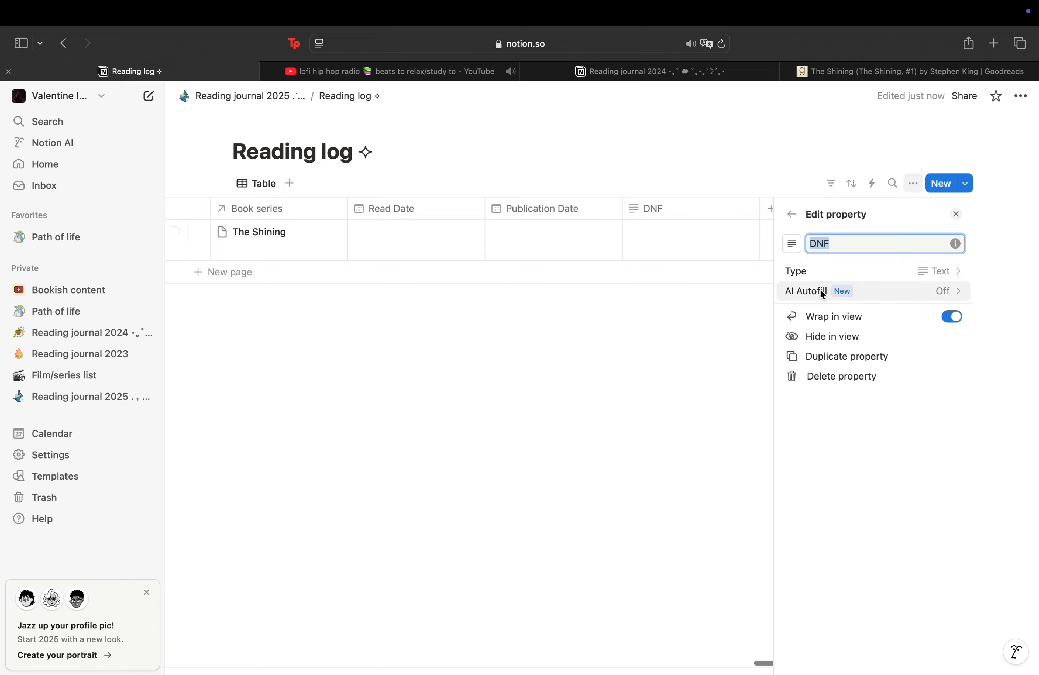
# Step: Change the DNF property's type to Checkbox and give it a cloud icon
pyautogui.click(845, 271)
pyautogui.scroll(-3, 836, 465)
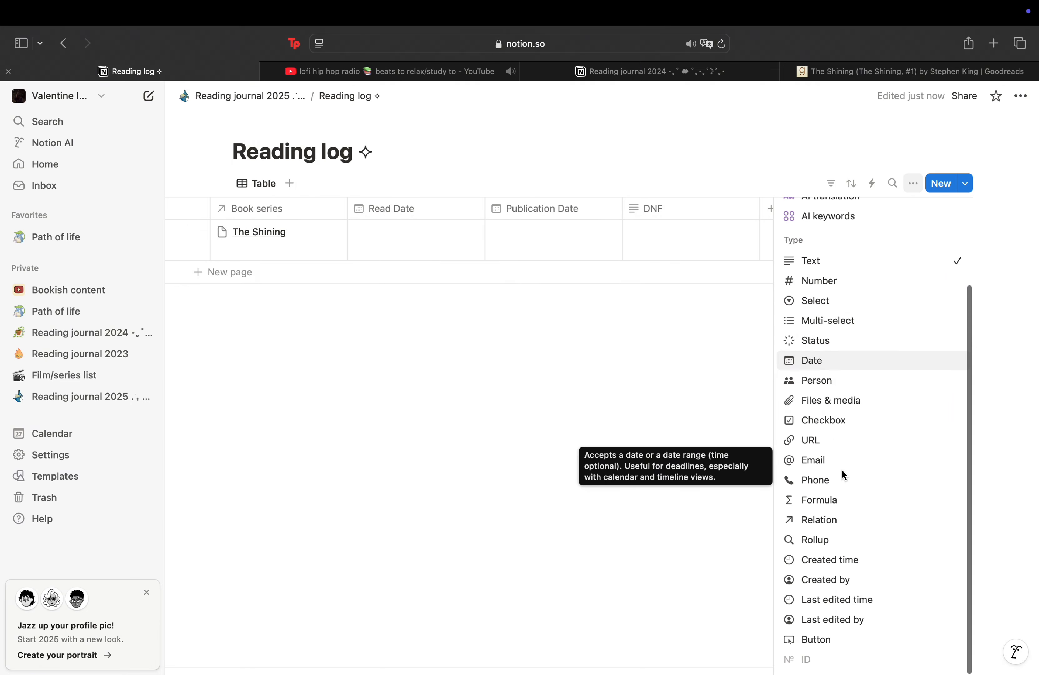
pyautogui.click(822, 423)
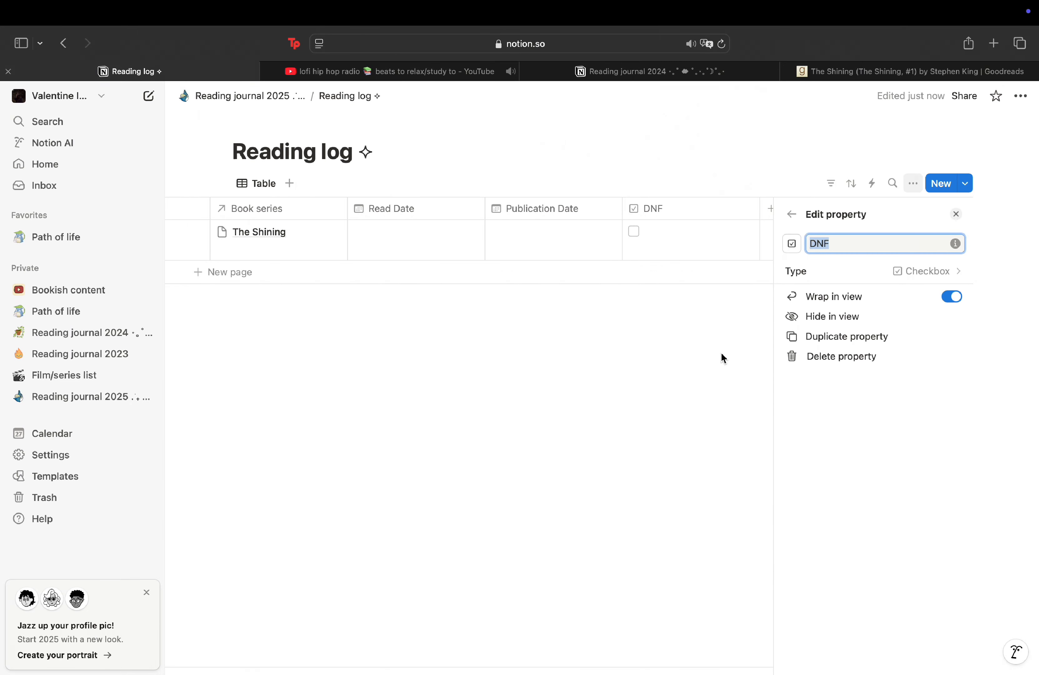
pyautogui.click(721, 353)
pyautogui.click(789, 239)
pyautogui.press('Escape')
# Step: Change the Publication Date property's type to Number and give it a moon icon
pyautogui.click(757, 207)
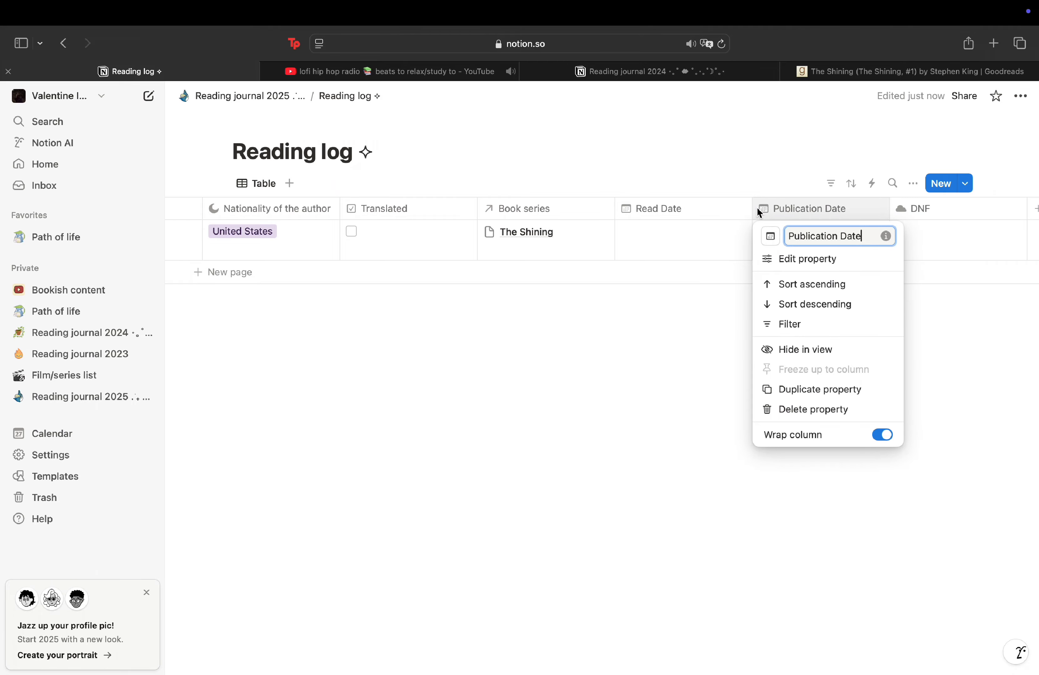
pyautogui.click(770, 235)
pyautogui.click(769, 235)
pyautogui.click(780, 258)
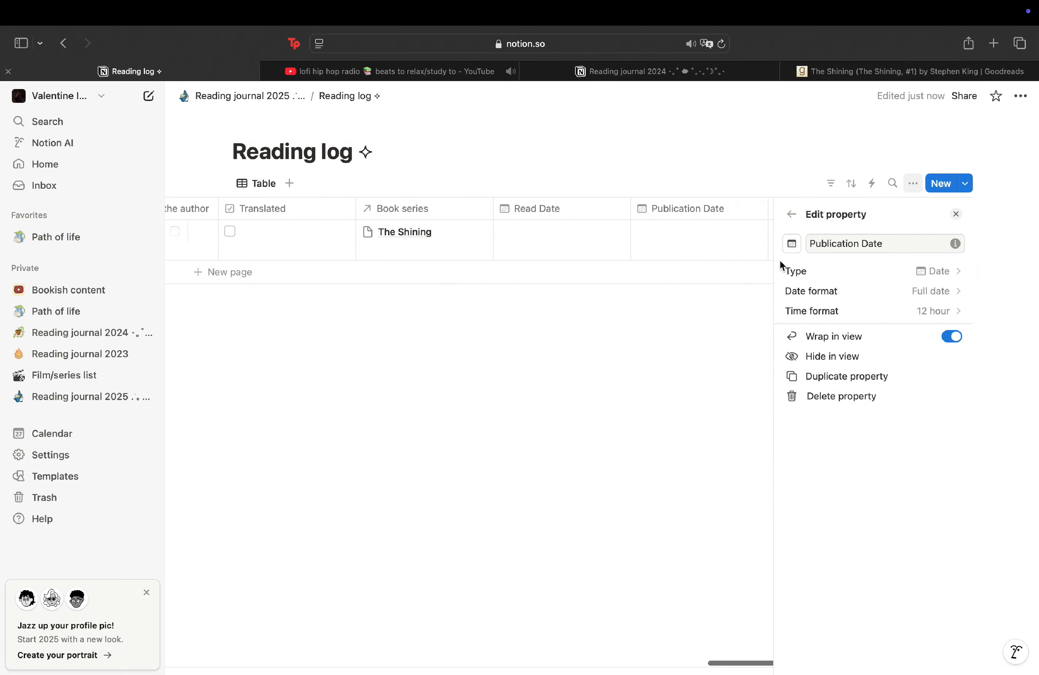
pyautogui.click(830, 272)
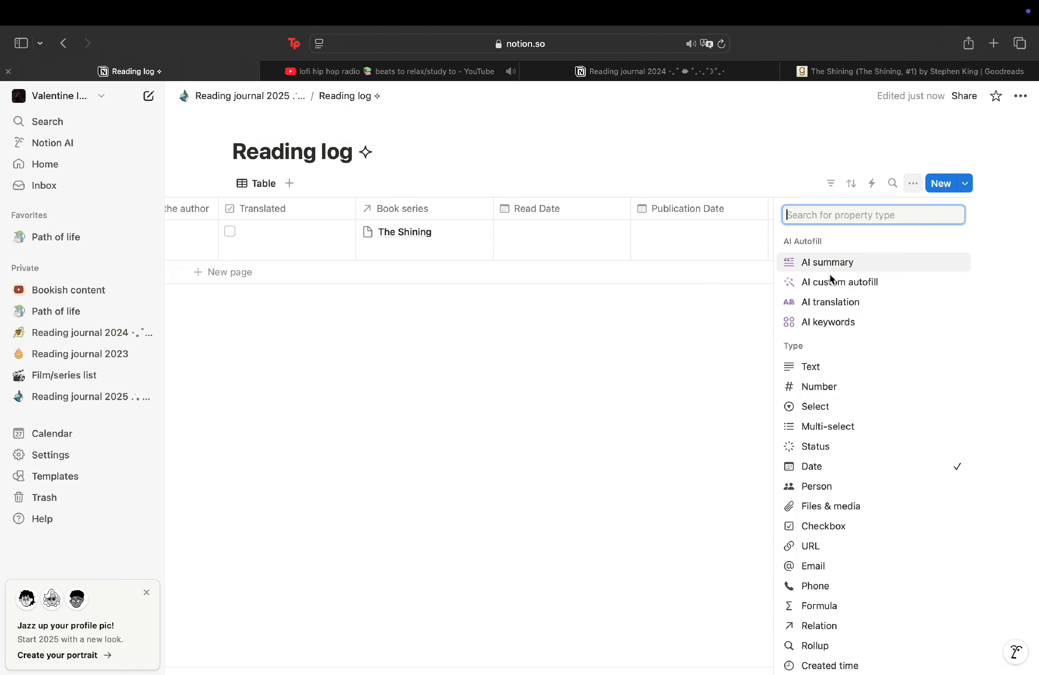
pyautogui.click(830, 387)
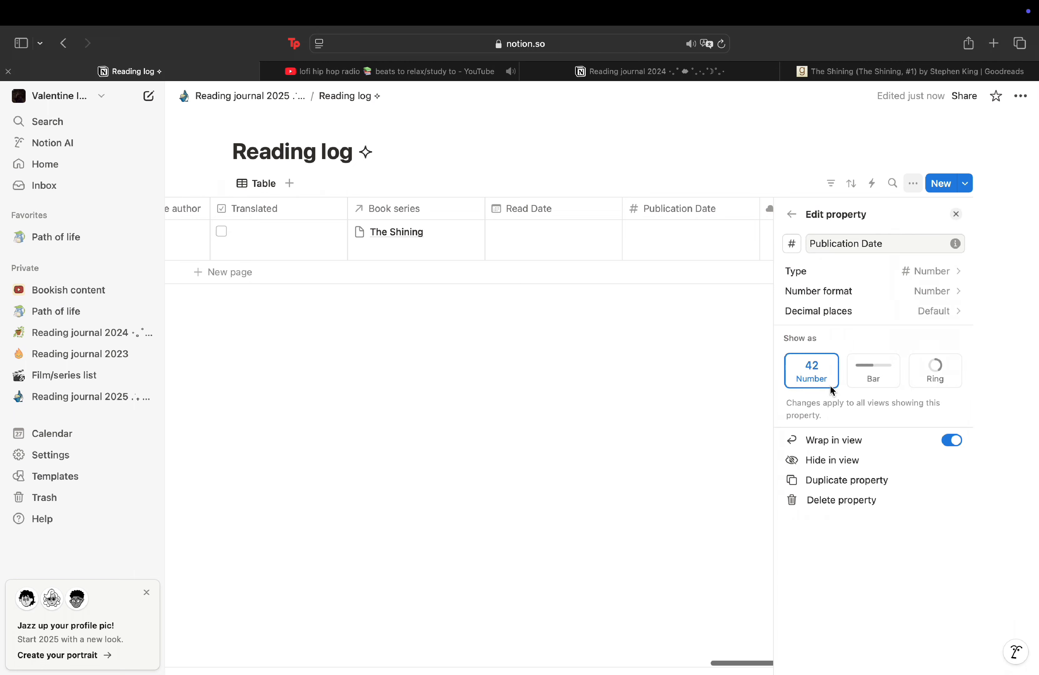
pyautogui.click(792, 243)
pyautogui.click(716, 354)
pyautogui.click(653, 336)
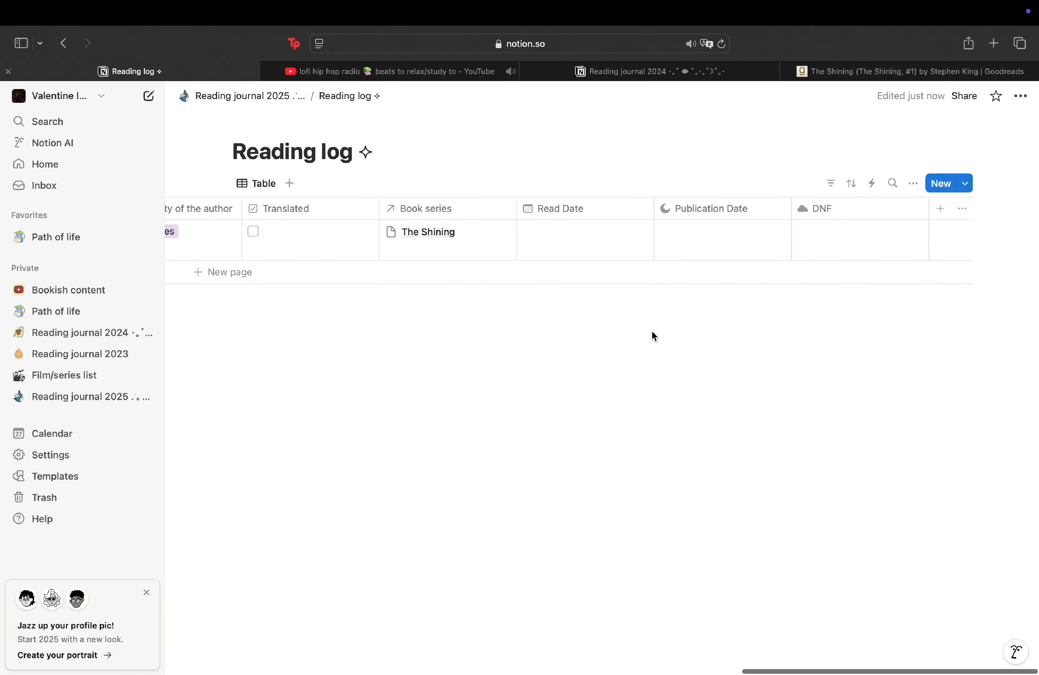
# Step: Enter 1977 as The Shining's publication date and January 8, 2025 as its read date
pyautogui.click(697, 240)
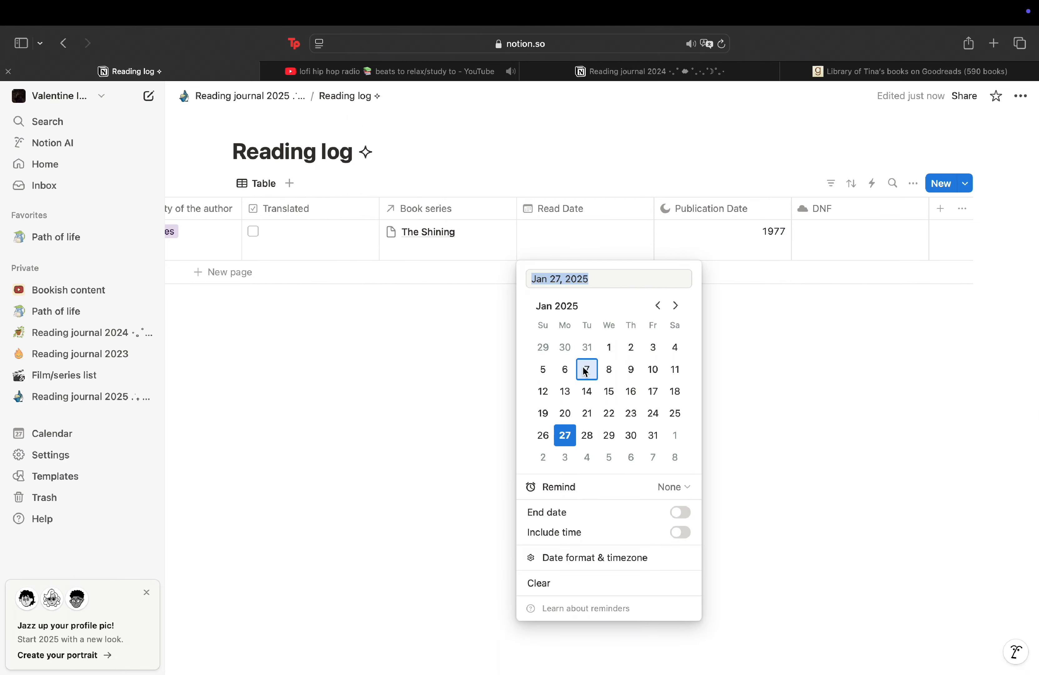
pyautogui.click(609, 369)
pyautogui.click(455, 349)
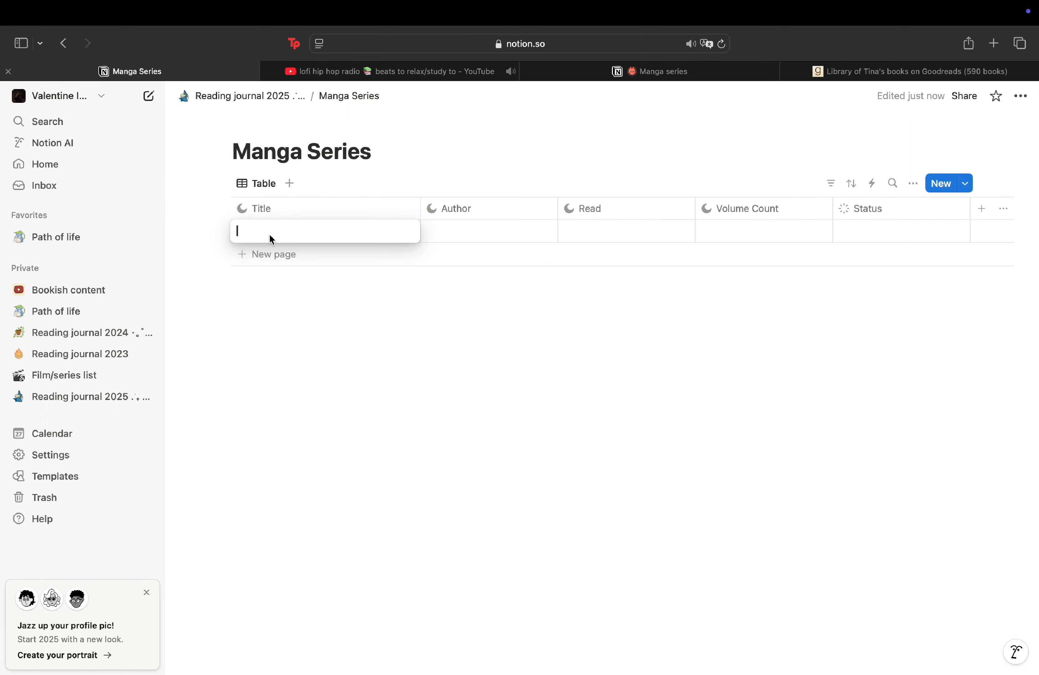
# Step: Fill the first Manga Series row with Berserk, author Kentaro Miura, 13 read, volume count 41 and status In progress
pyautogui.write('Berserk')
pyautogui.press('Escape')
pyautogui.click(471, 231)
pyautogui.write('Kentaro Miura')
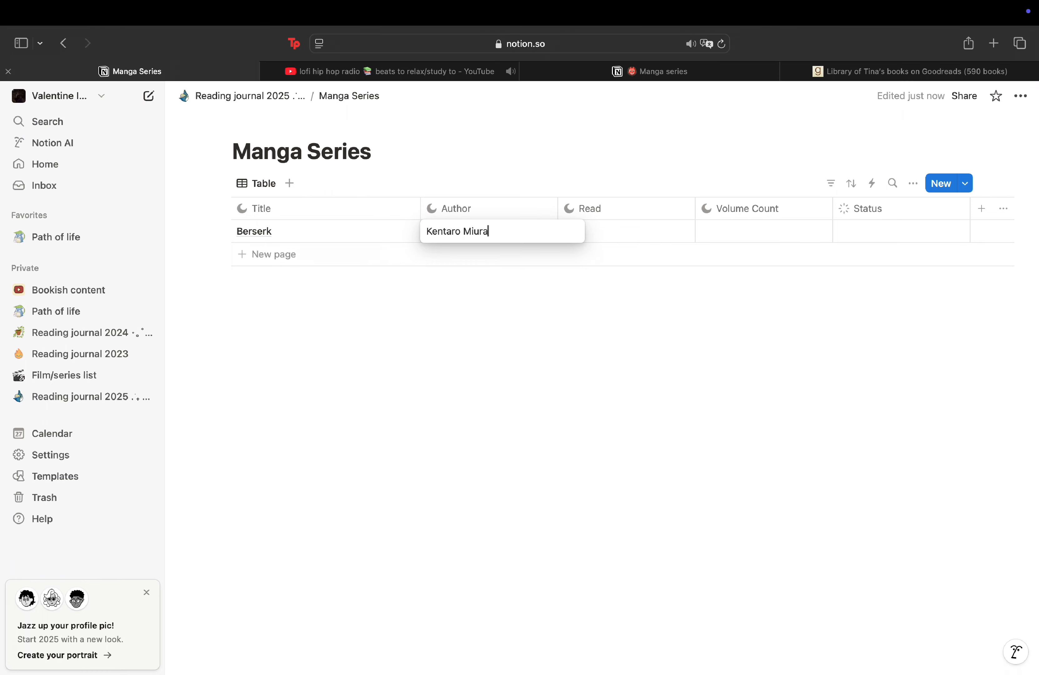
pyautogui.press('Return')
pyautogui.click(626, 231)
pyautogui.write('13')
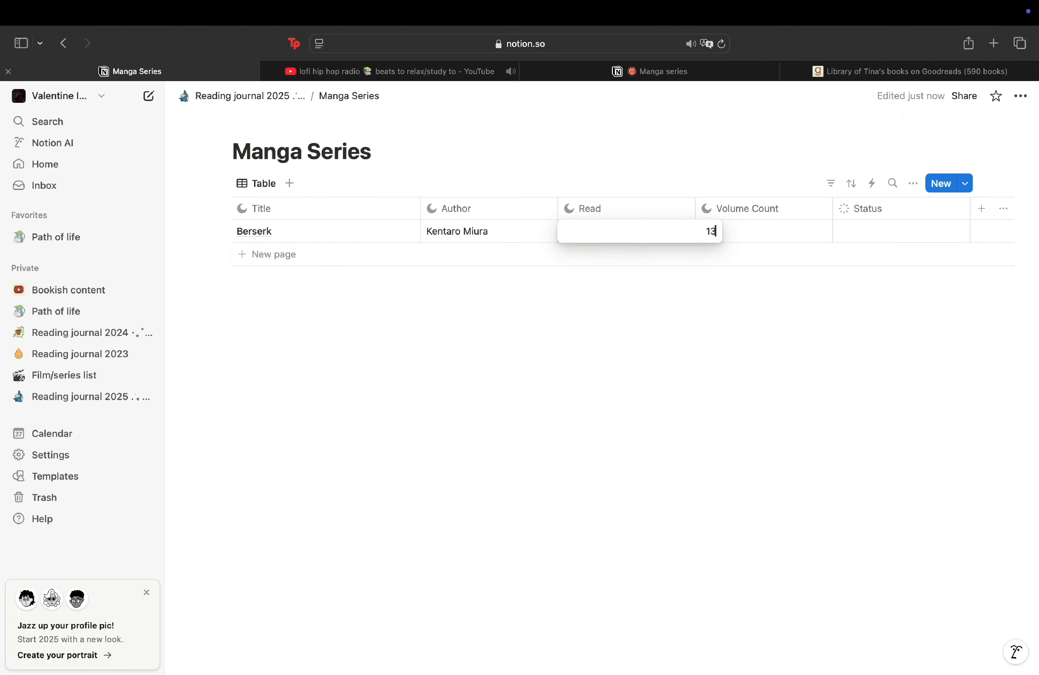
pyautogui.press('Return')
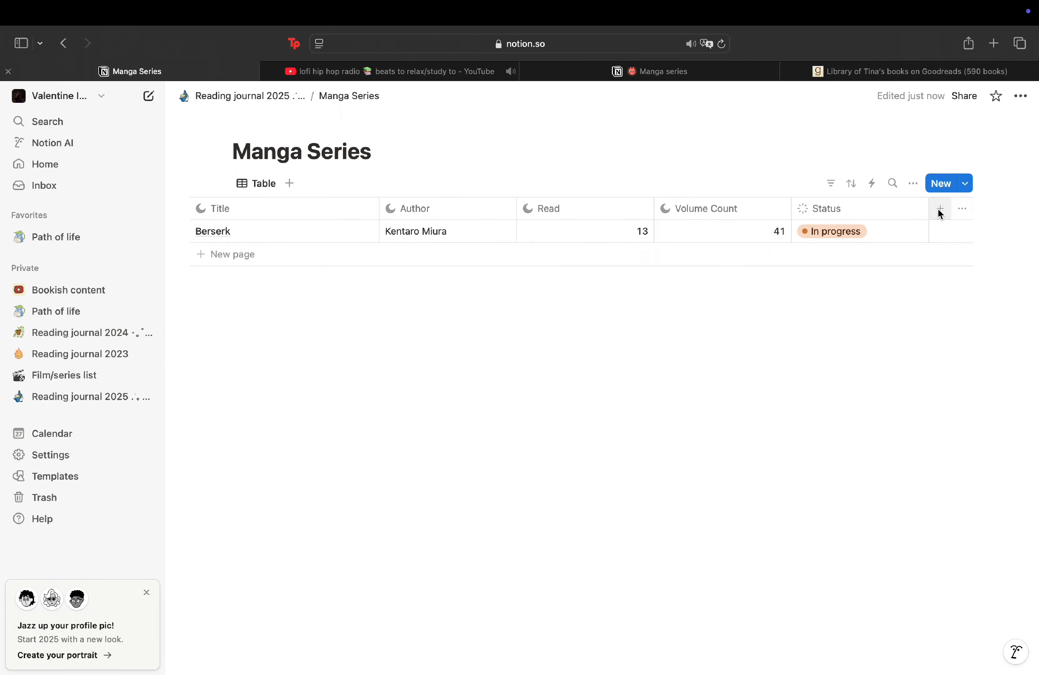
# Step: Add a Number property to the Manga Series table, shown as a bar divided by the series' volume count
pyautogui.click(940, 209)
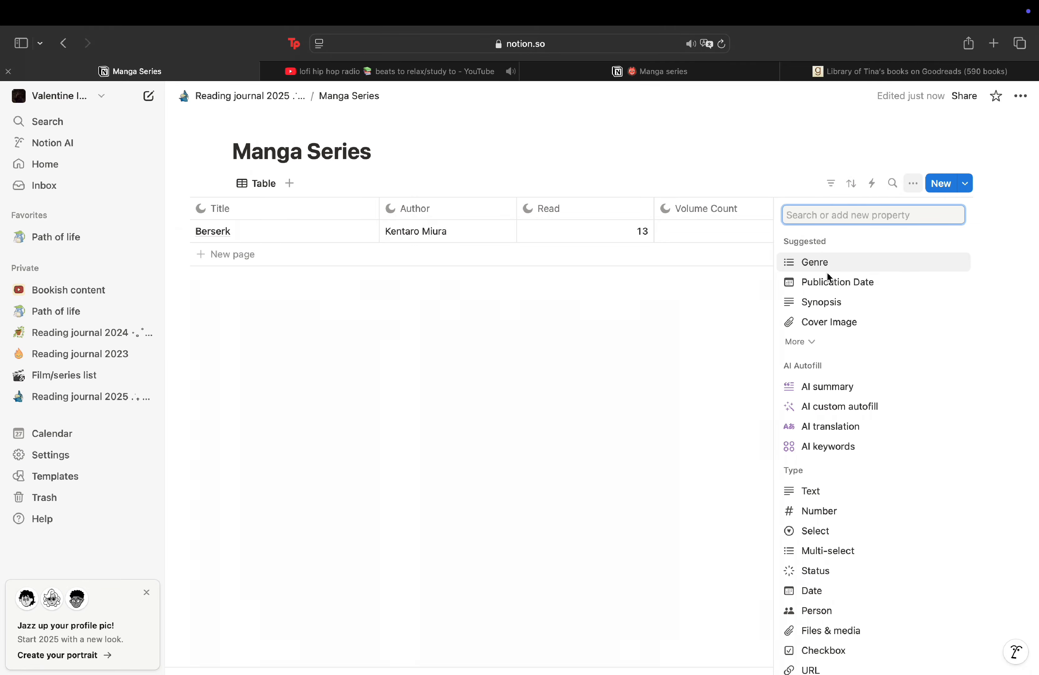
pyautogui.scroll(-3, 819, 328)
pyautogui.click(807, 374)
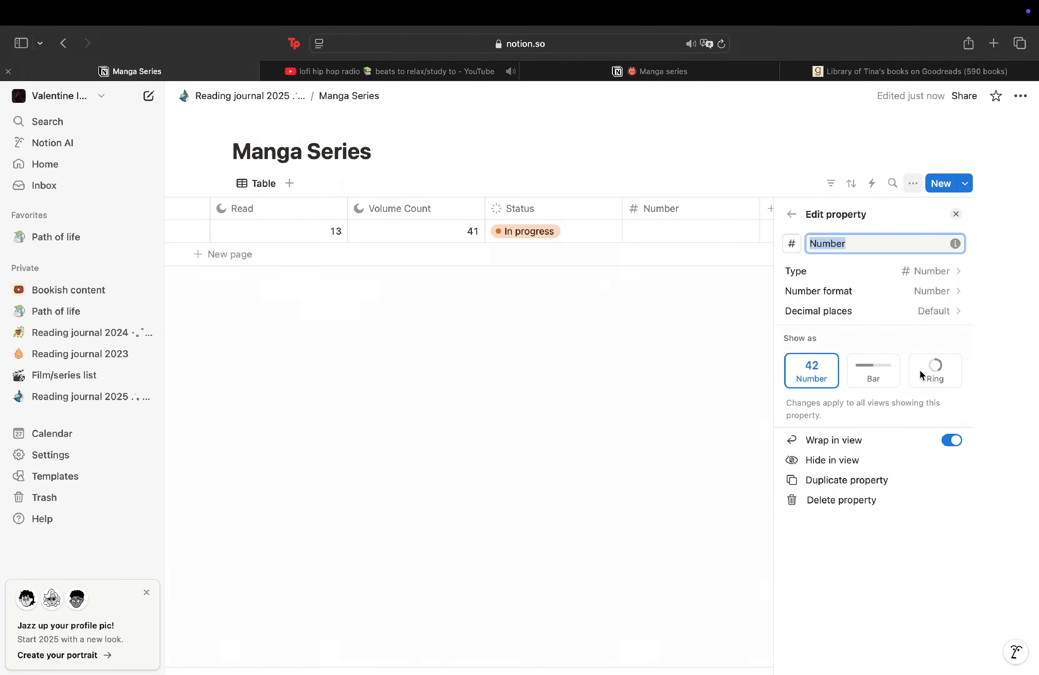
pyautogui.click(887, 372)
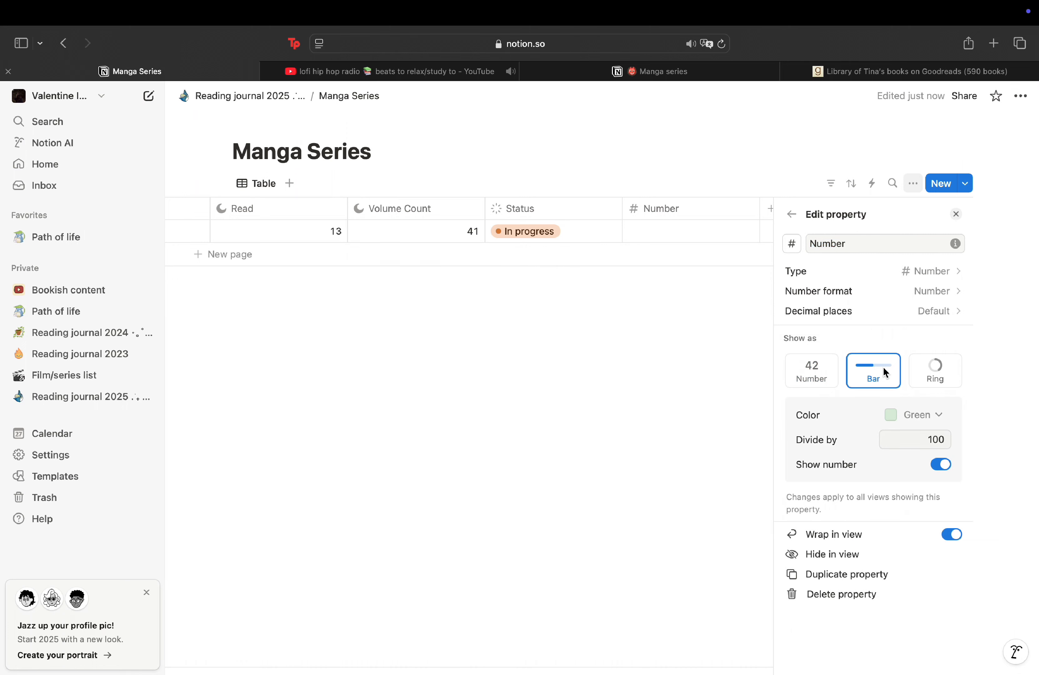
pyautogui.click(948, 439)
pyautogui.press('BackSpace')
pyautogui.click(702, 353)
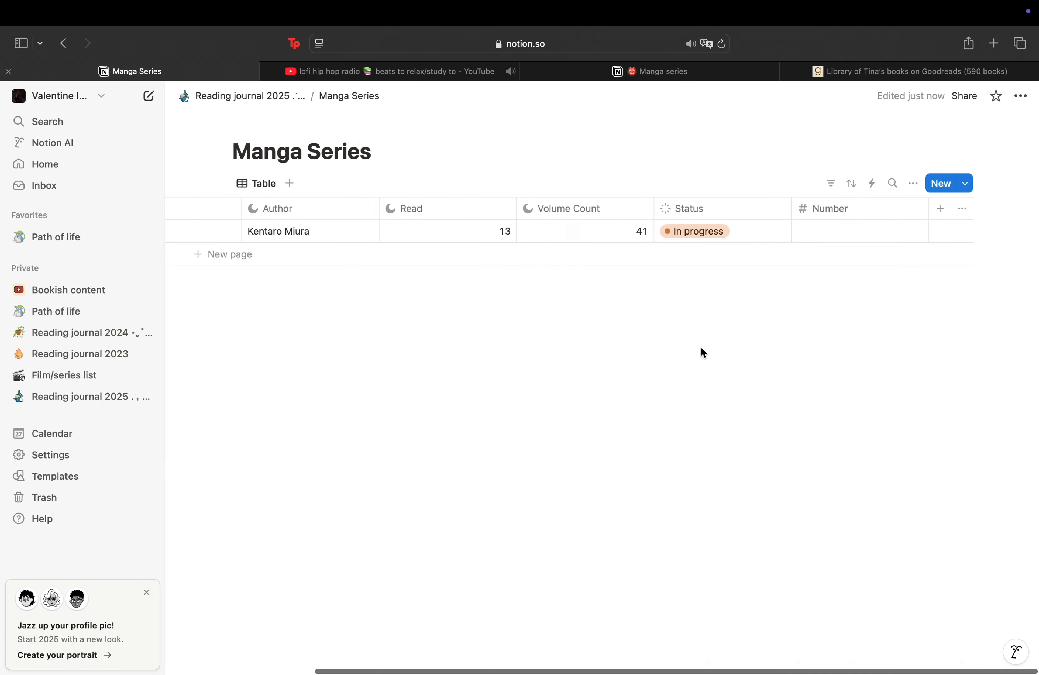
# Step: Enter 13 in the Number property of the Berserk row
pyautogui.click(810, 238)
pyautogui.write('13')
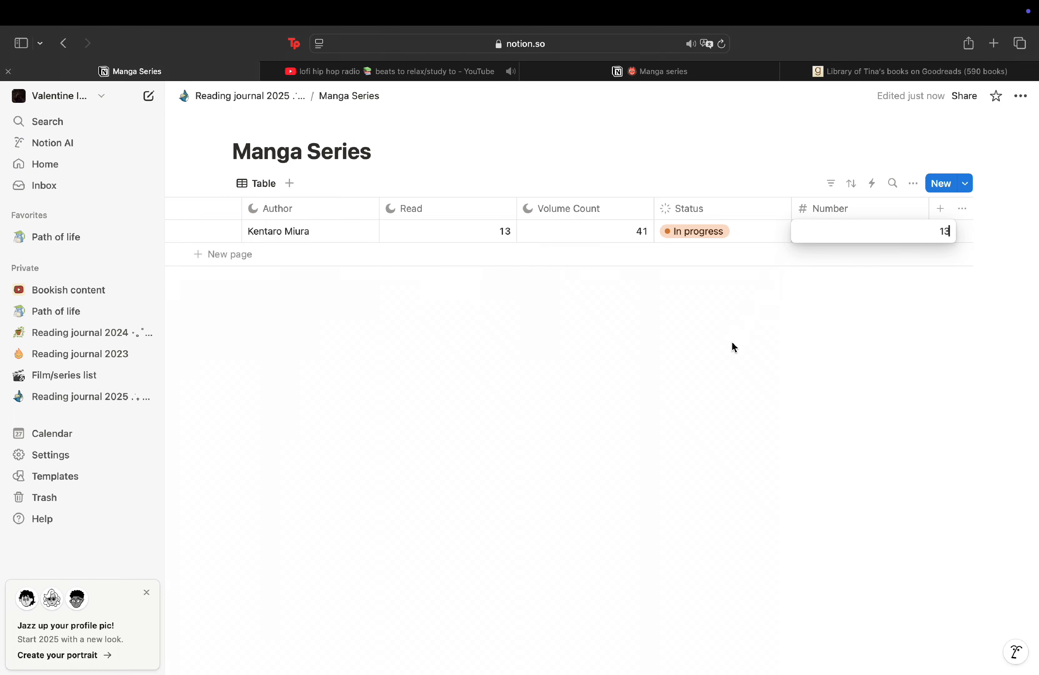
pyautogui.press('Return')
pyautogui.click(731, 343)
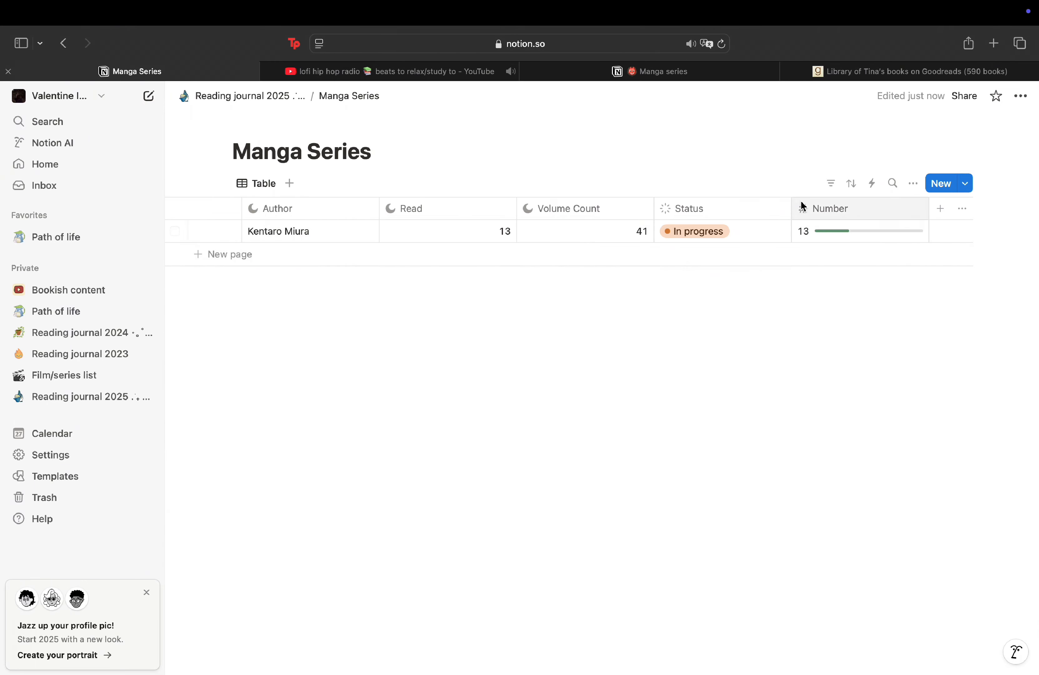
# Step: Try to rename the Number property to Read
pyautogui.click(817, 209)
pyautogui.press('BackSpace')
pyautogui.write('Read')
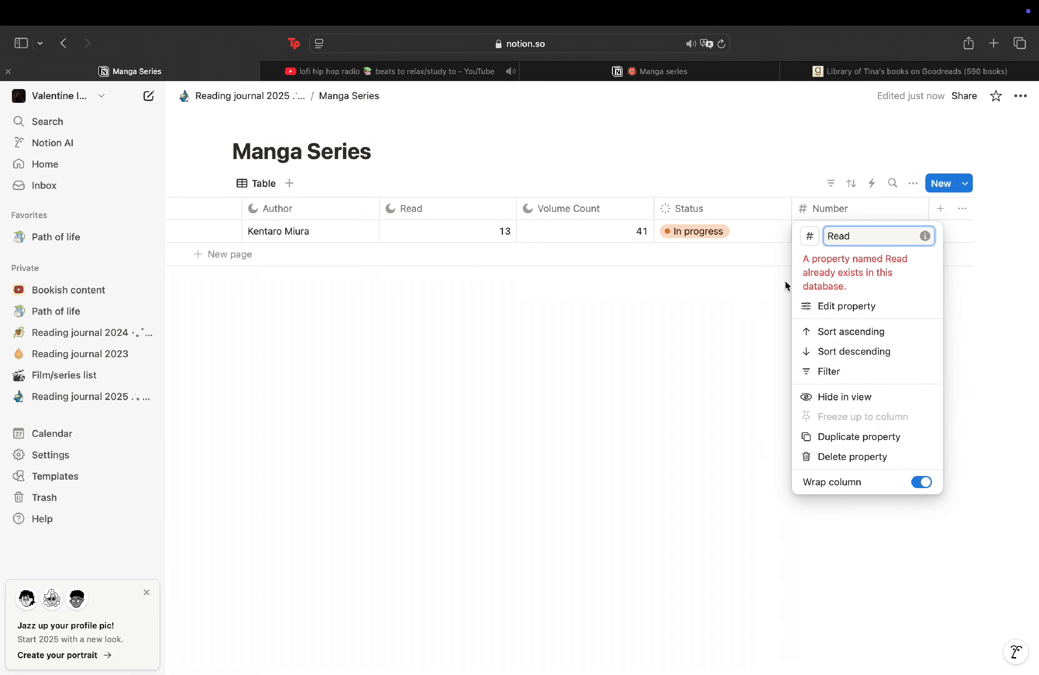
pyautogui.click(781, 277)
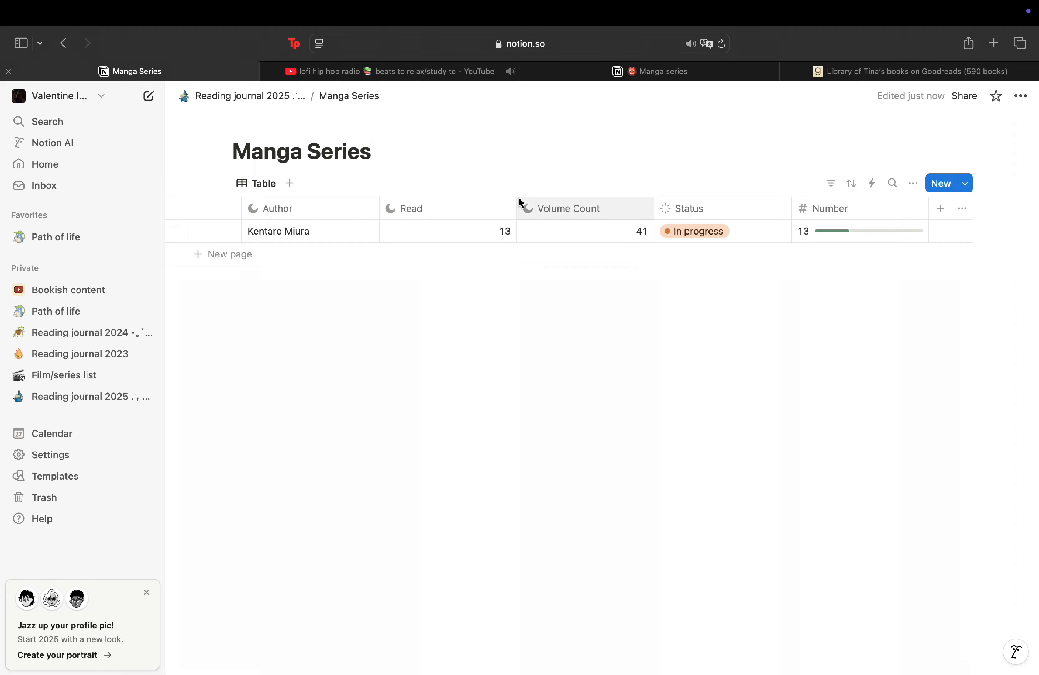
# Step: Delete the original Read property from the Manga Series table
pyautogui.click(474, 207)
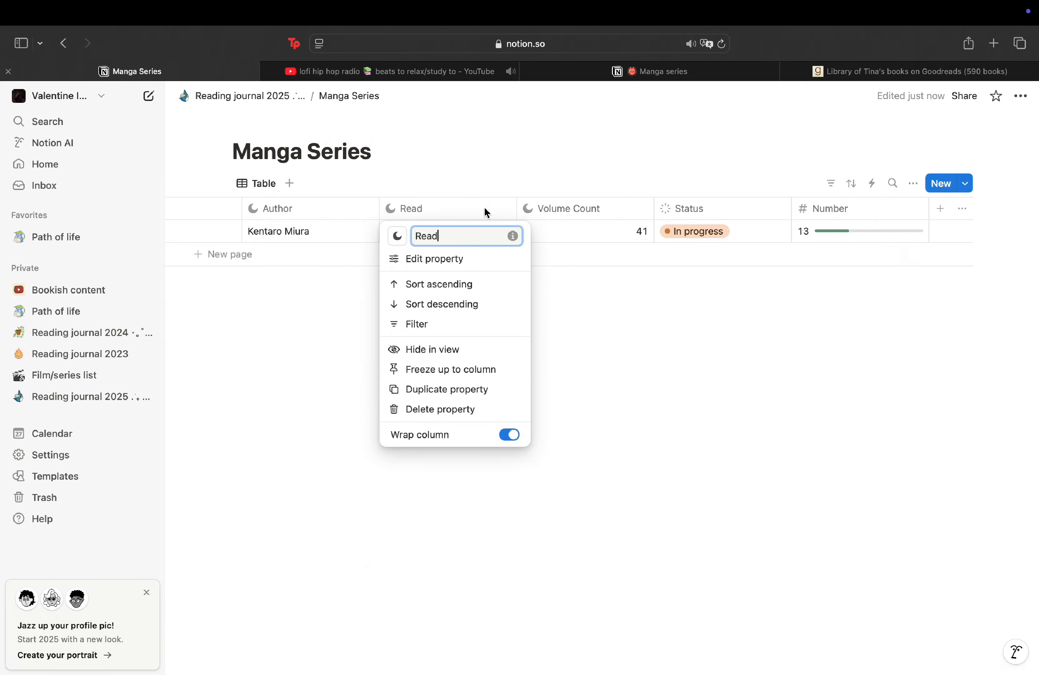
pyautogui.click(451, 409)
pyautogui.click(522, 391)
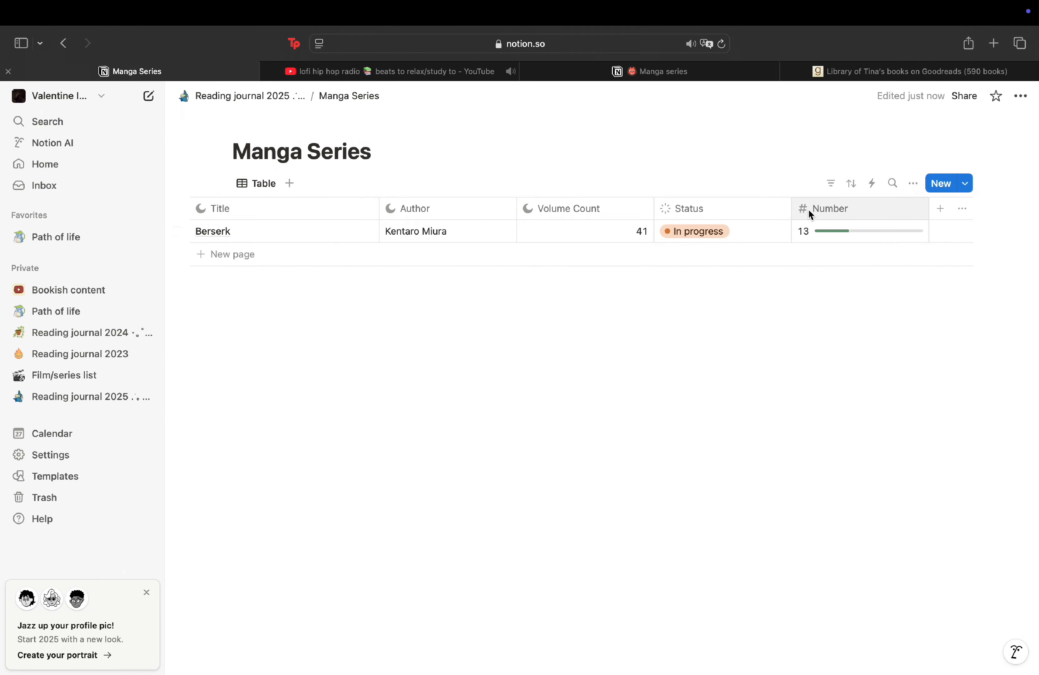
# Step: Move the Number column between Author and Volume Count and rename it Read
pyautogui.moveTo(809, 209); pyautogui.dragTo(561, 213)
pyautogui.click(554, 215)
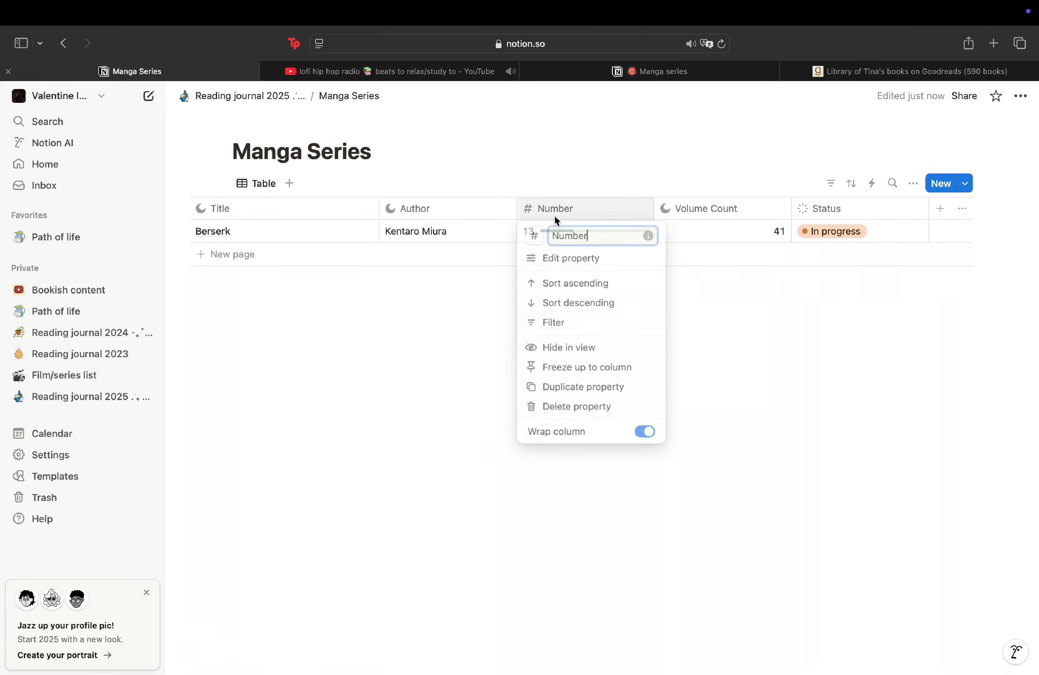
pyautogui.press('BackSpace')
pyautogui.press('BackSpace')
pyautogui.press('BackSpace')
pyautogui.press('BackSpace')
pyautogui.press('BackSpace')
pyautogui.press('BackSpace')
pyautogui.write('Read')
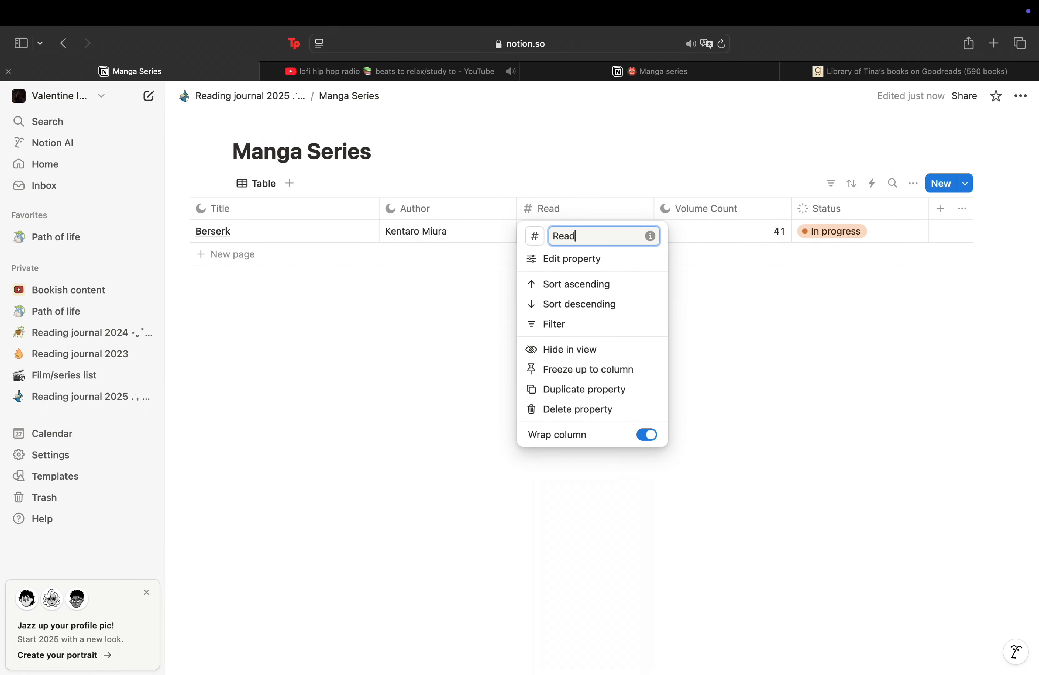
pyautogui.click(742, 327)
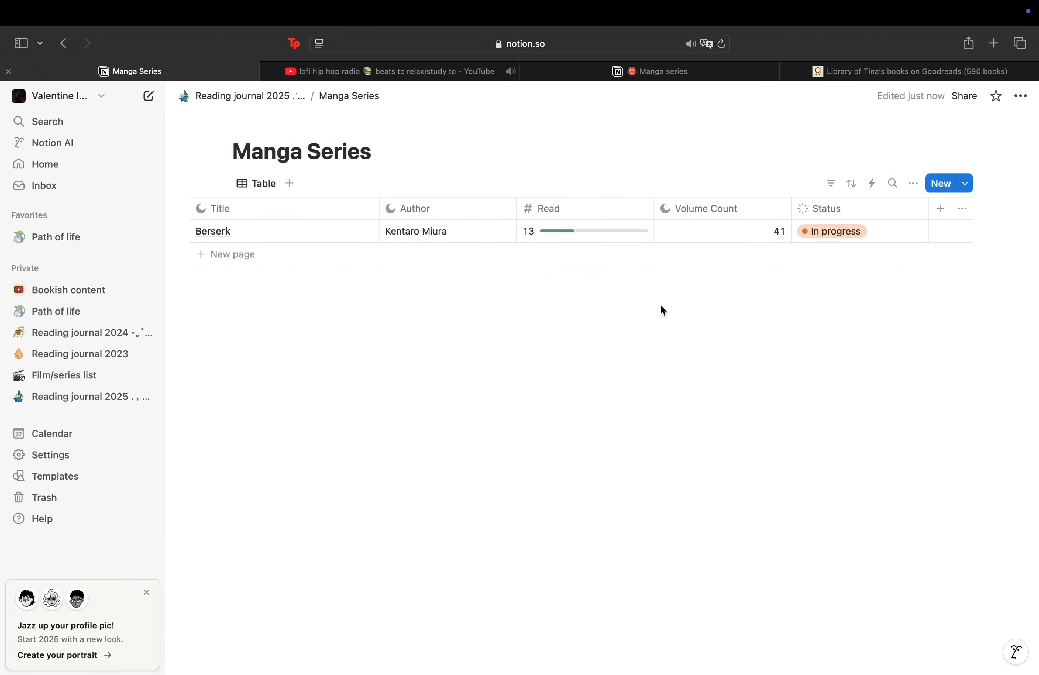
# Step: Give the Read property the moon icon and close its settings
pyautogui.click(591, 217)
pyautogui.click(534, 236)
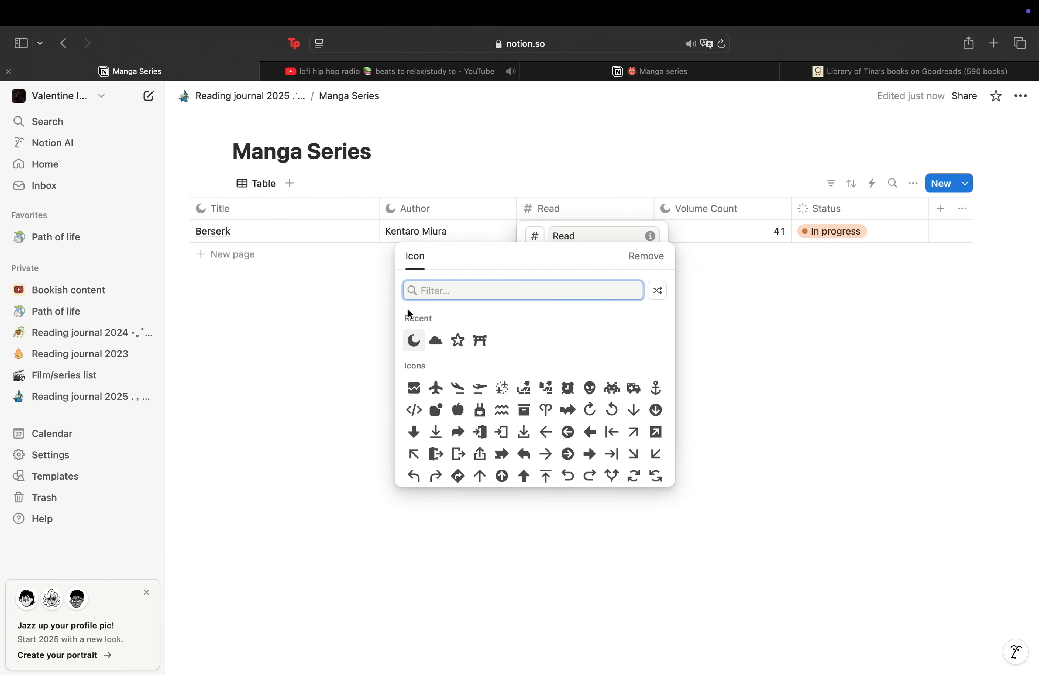
pyautogui.press('Escape')
pyautogui.click(370, 337)
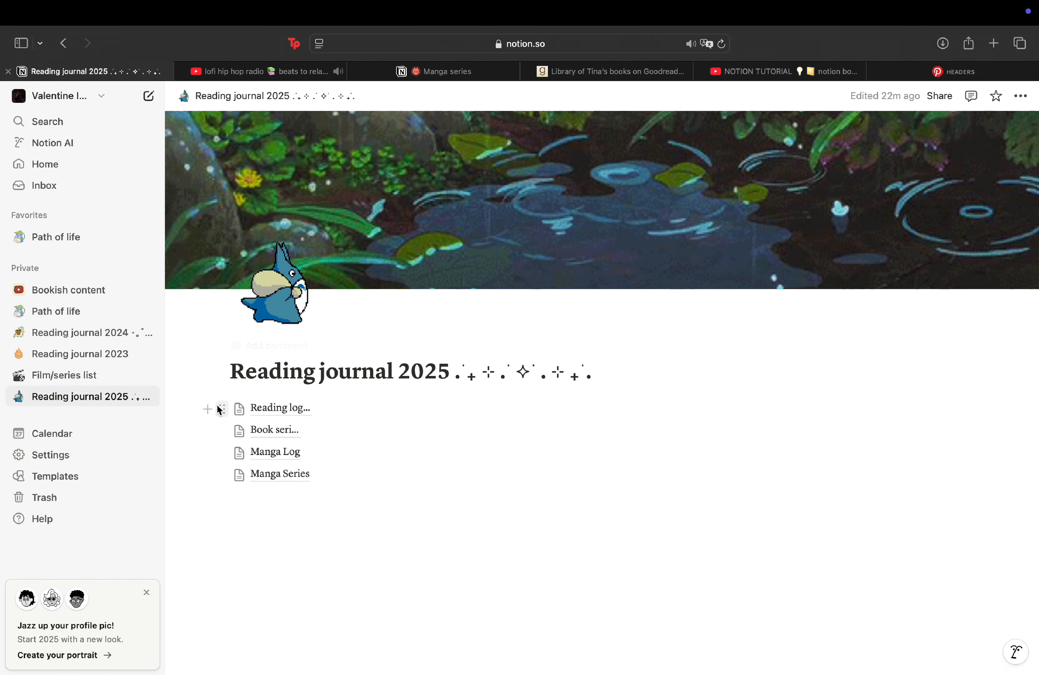
# Step: Add a full-page database below Manga Series on the Reading journal 2025 page
pyautogui.click(208, 475)
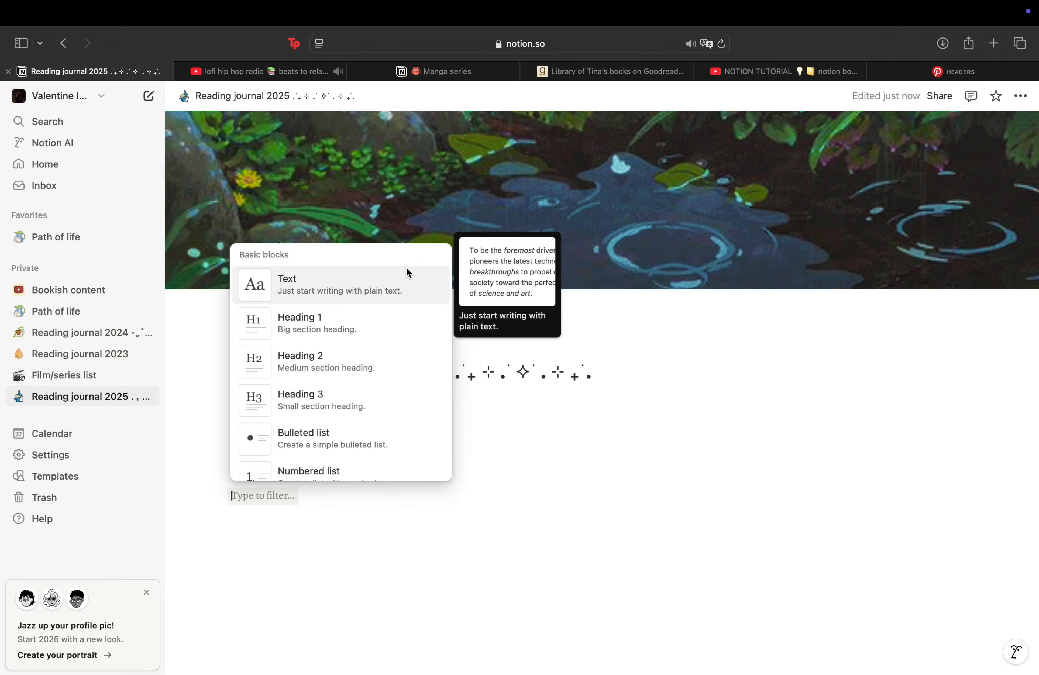
pyautogui.write('page')
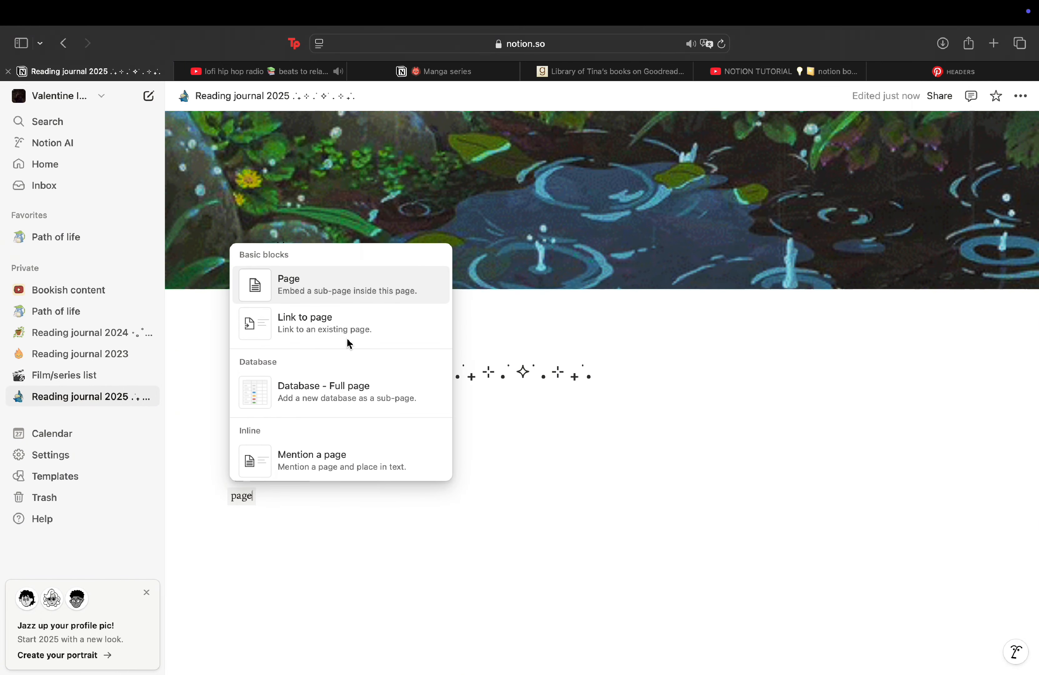
pyautogui.click(331, 386)
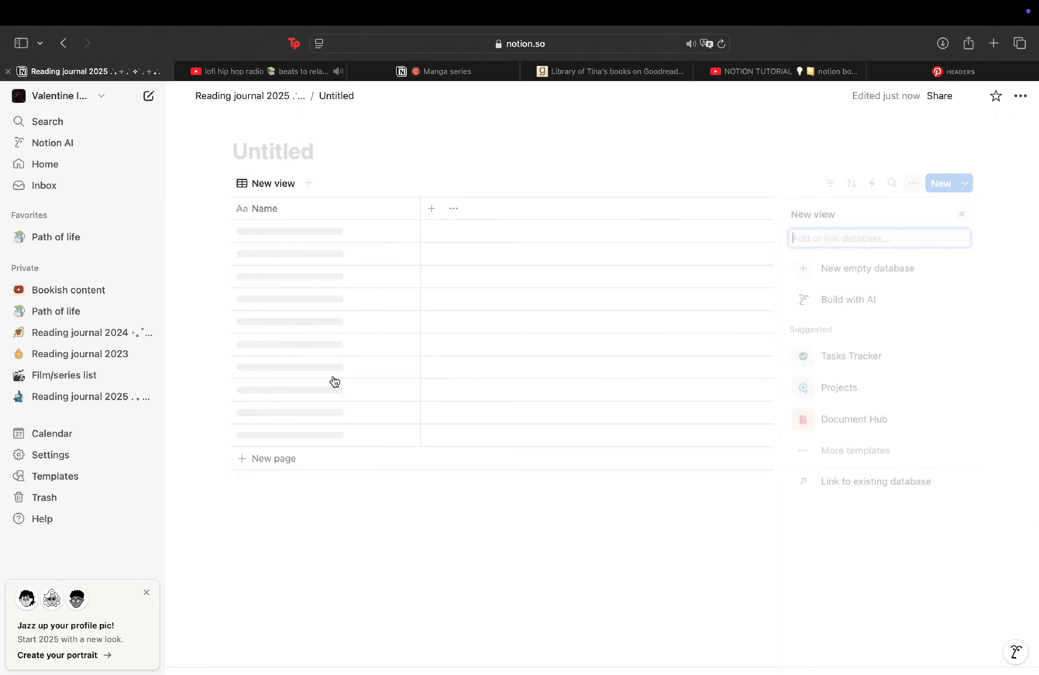
# Step: Title the new full-page database "2025 to be read"
pyautogui.click(305, 163)
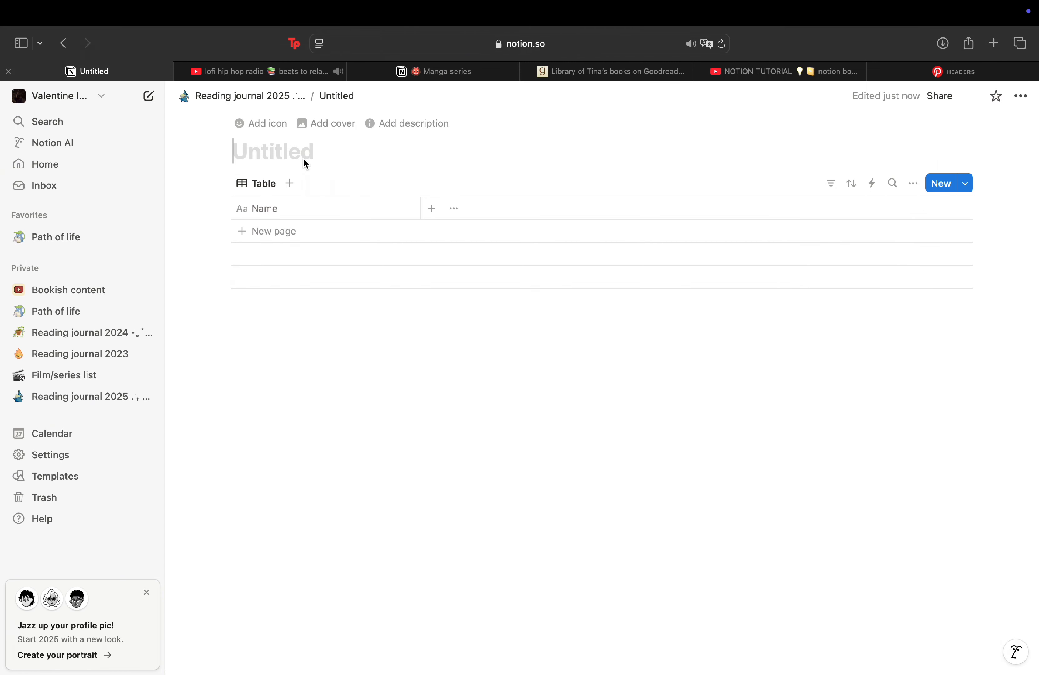
pyautogui.write('2025')
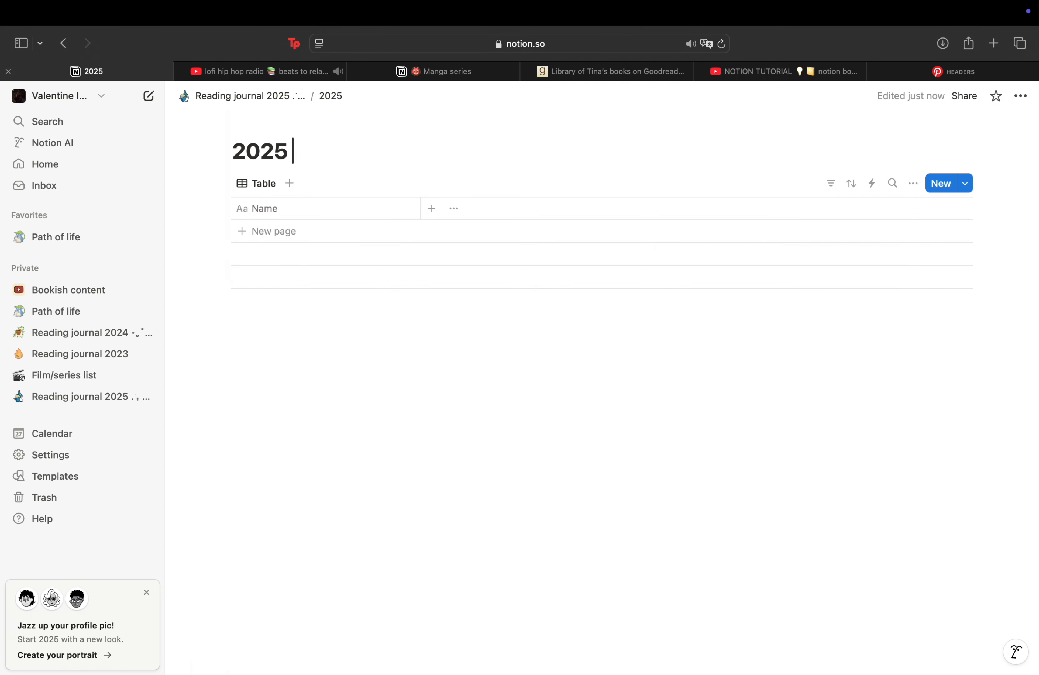
pyautogui.write(' to be read')
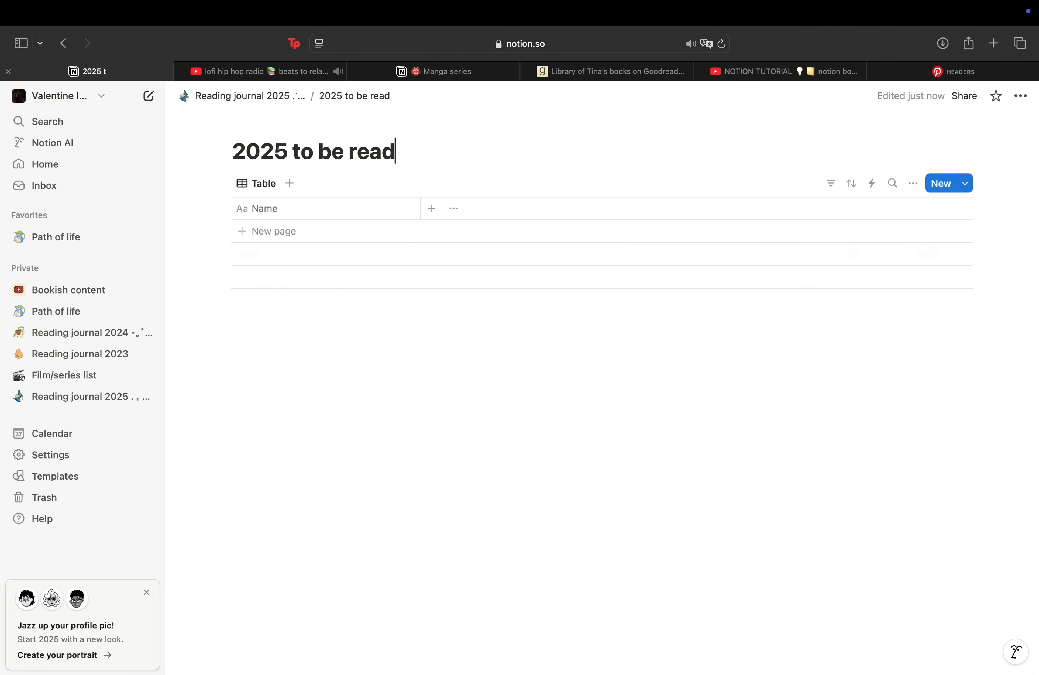
# Step: Rename the Name property to Title and give it the cloud icon
pyautogui.click(272, 208)
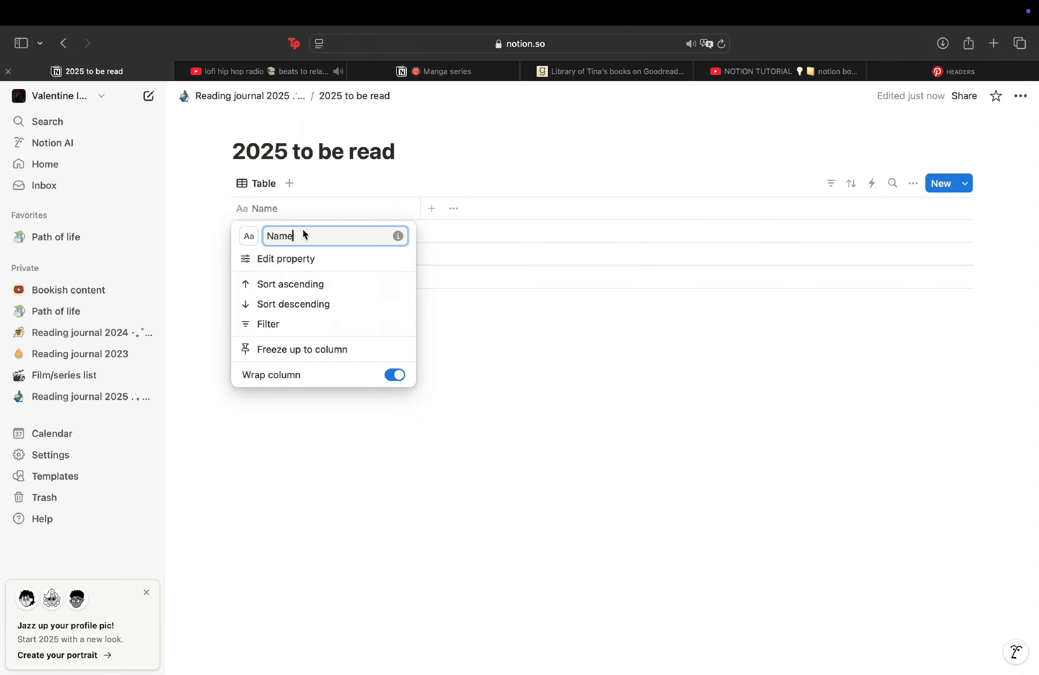
pyautogui.press('BackSpace')
pyautogui.press('BackSpace')
pyautogui.press('BackSpace')
pyautogui.write('Title')
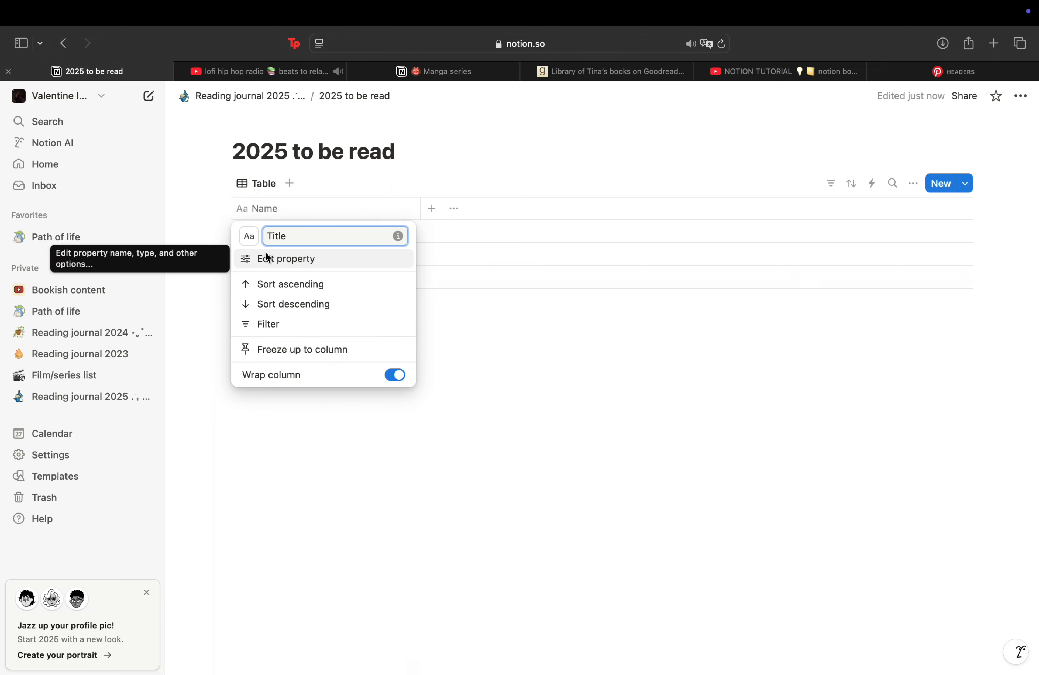
pyautogui.click(247, 235)
pyautogui.click(148, 341)
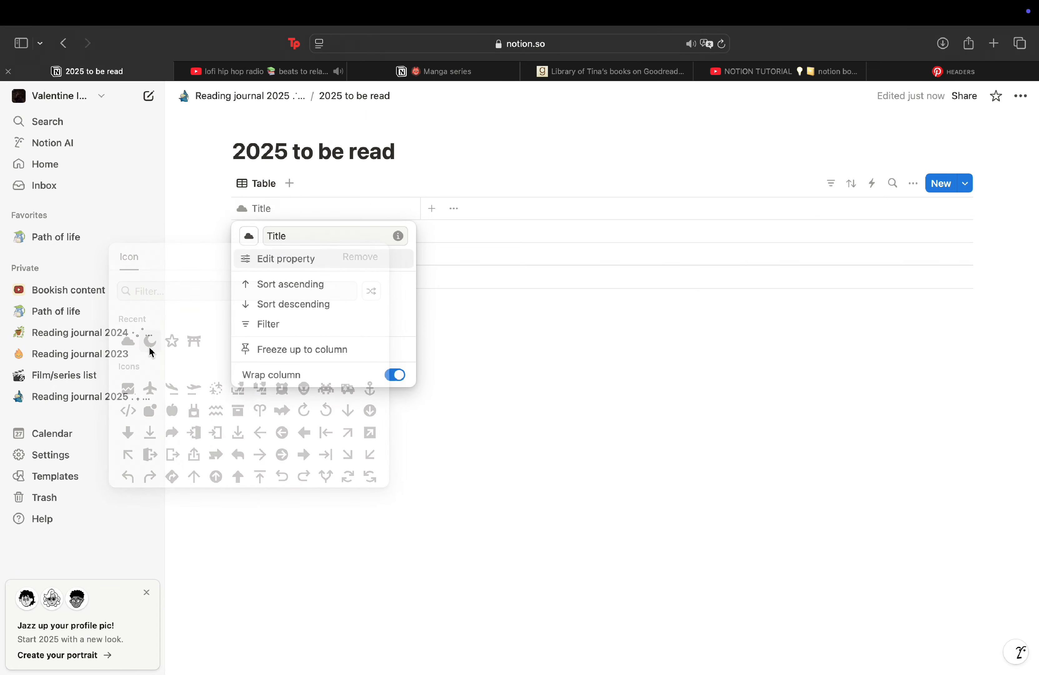
pyautogui.click(466, 222)
# Step: Add a first entry titled "Before your memory fades" to the 2025 to be read table
pyautogui.click(304, 227)
pyautogui.write('Before your memory fades')
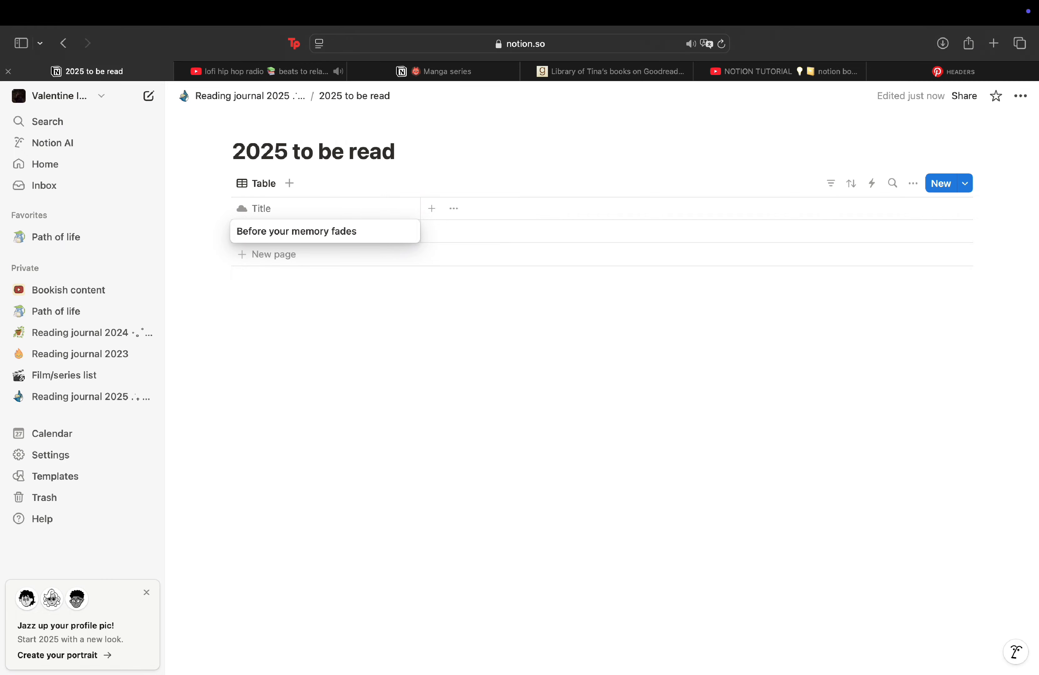
pyautogui.press('Escape')
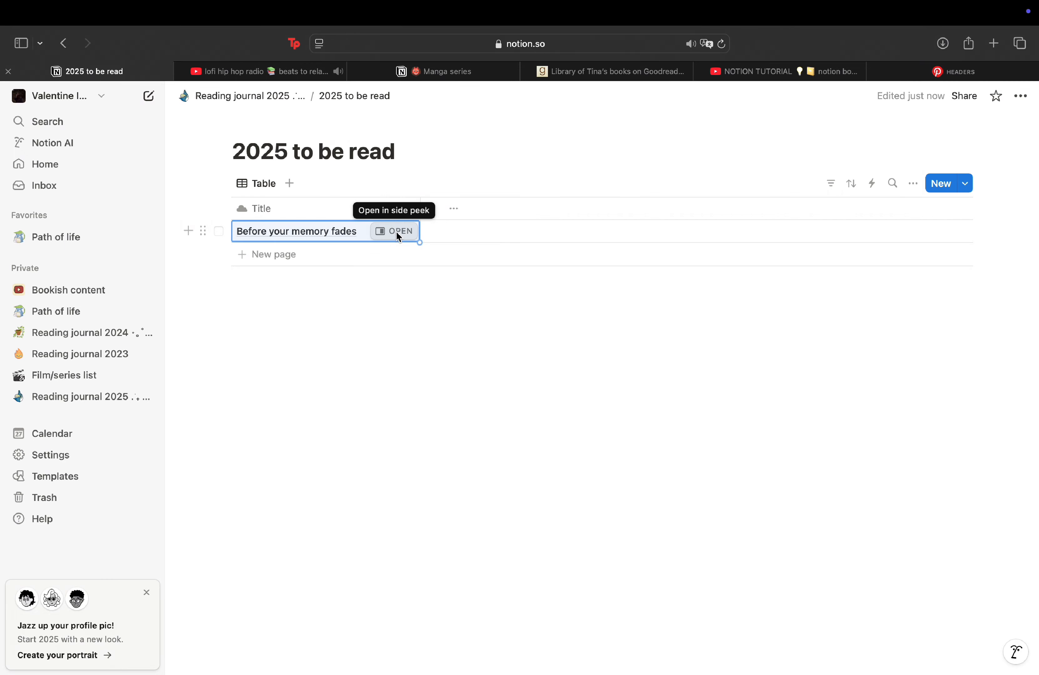
# Step: Upload "Before your memory fades.jpg" from the 2025 folder as the cover of the Before your memory fades page
pyautogui.click(399, 236)
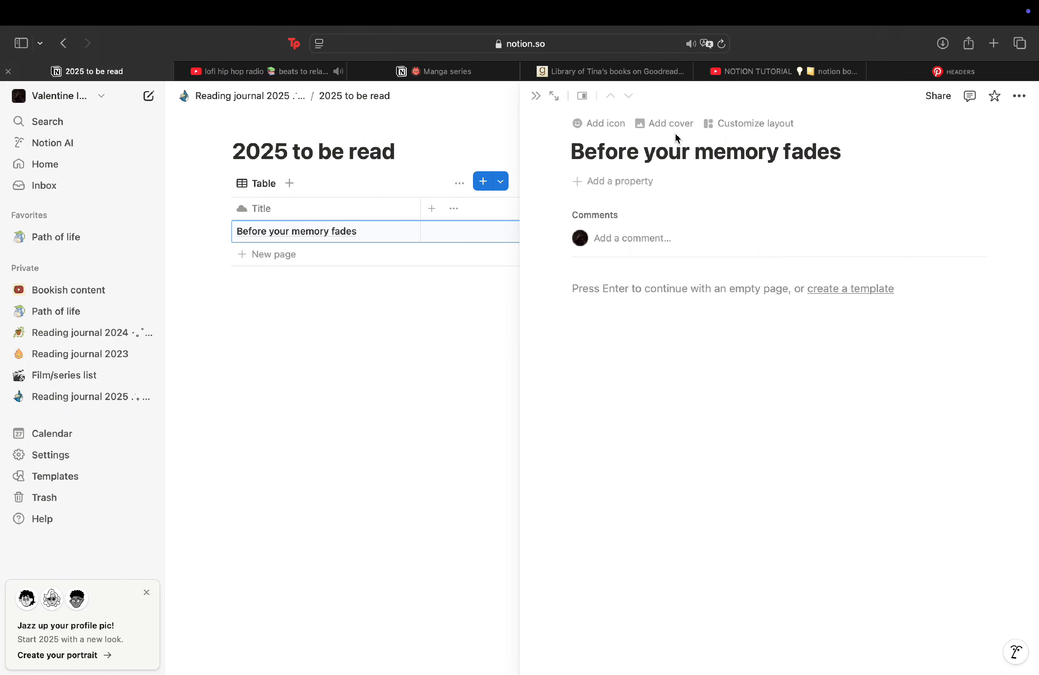
pyautogui.click(653, 123)
pyautogui.click(877, 132)
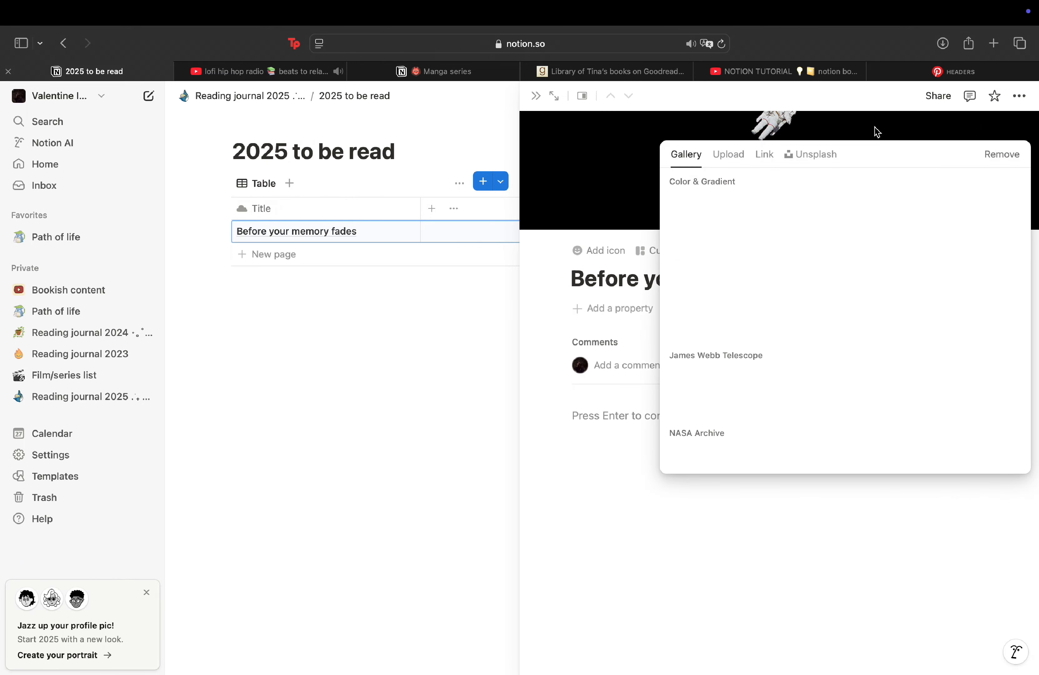
pyautogui.click(728, 154)
pyautogui.click(772, 188)
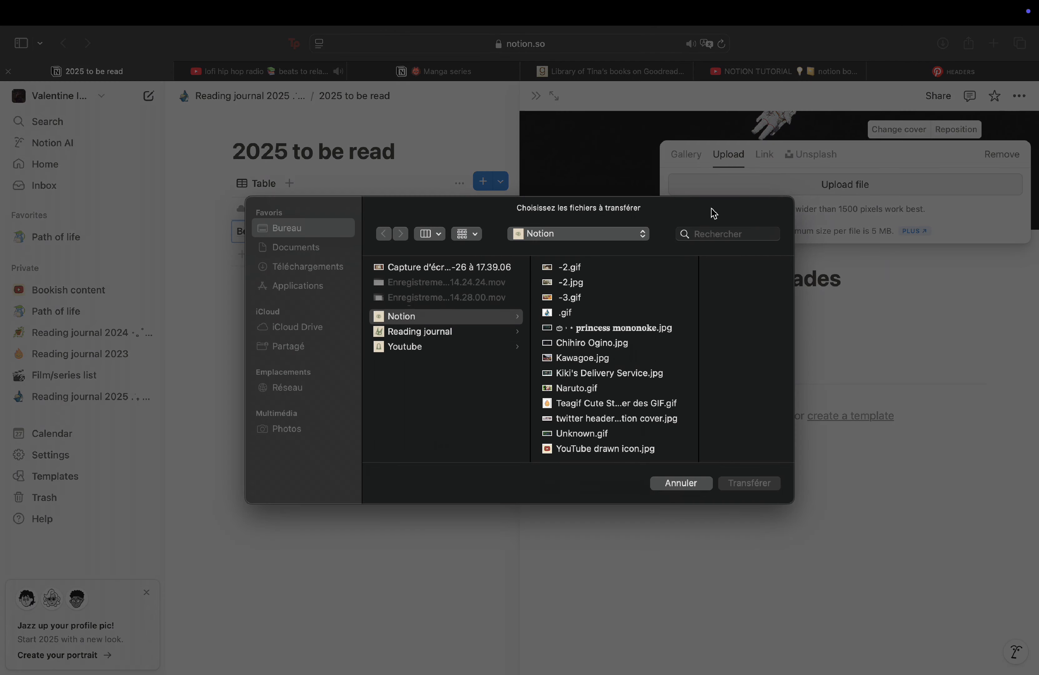
pyautogui.click(693, 288)
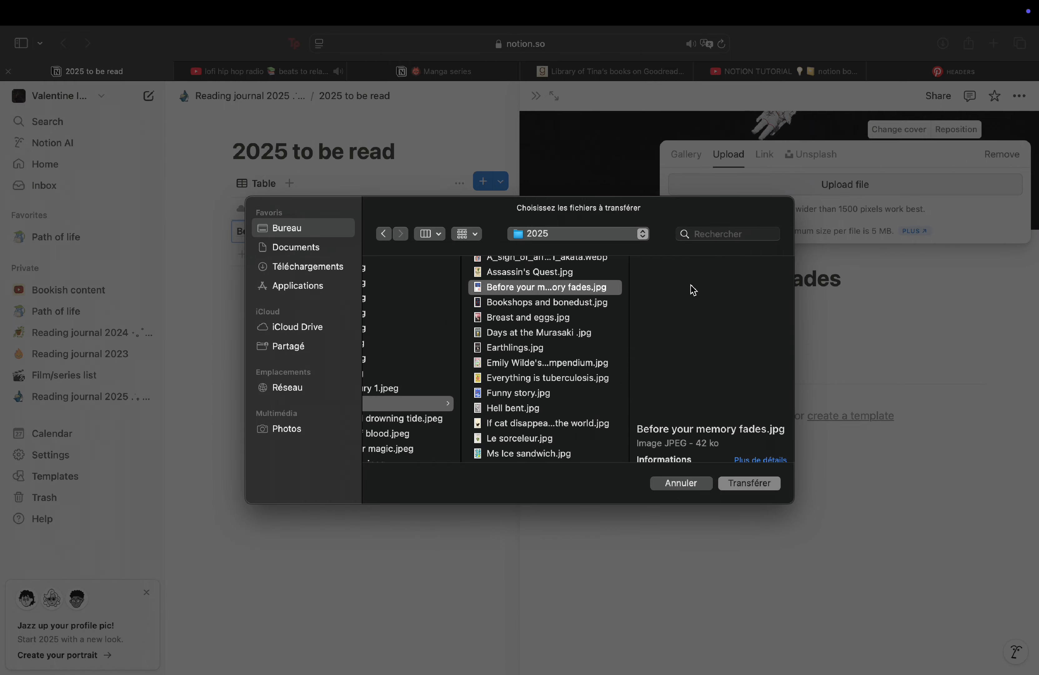
pyautogui.press('Return')
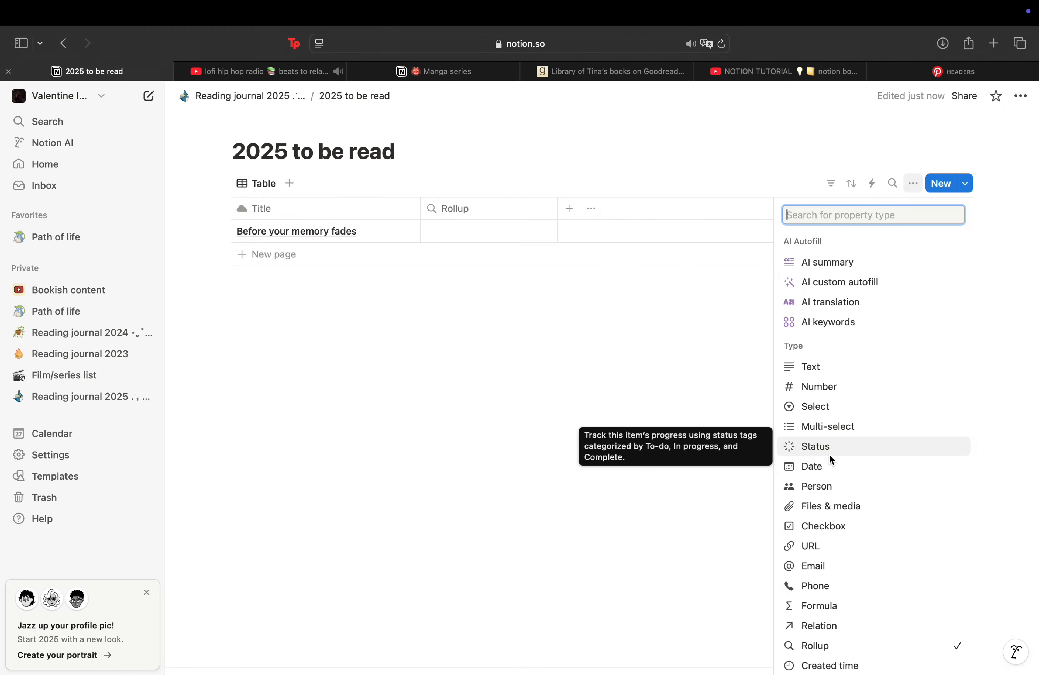
# Step: Change the Rollup property to the Checkbox type and rename it Read
pyautogui.scroll(-3, 829, 454)
pyautogui.scroll(1, 830, 454)
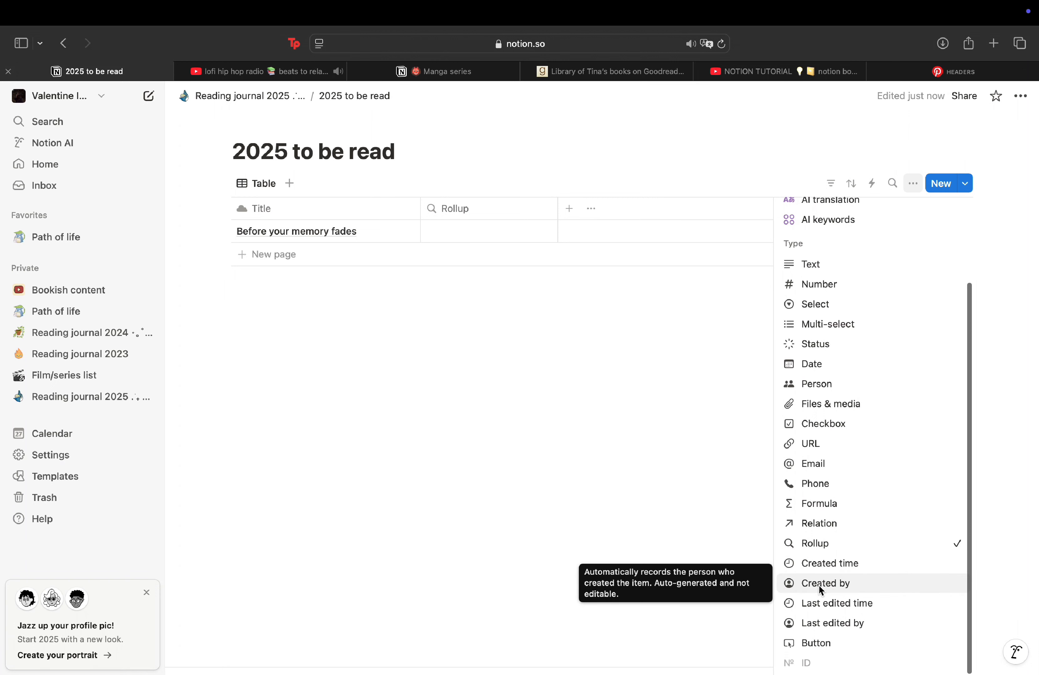
pyautogui.click(821, 425)
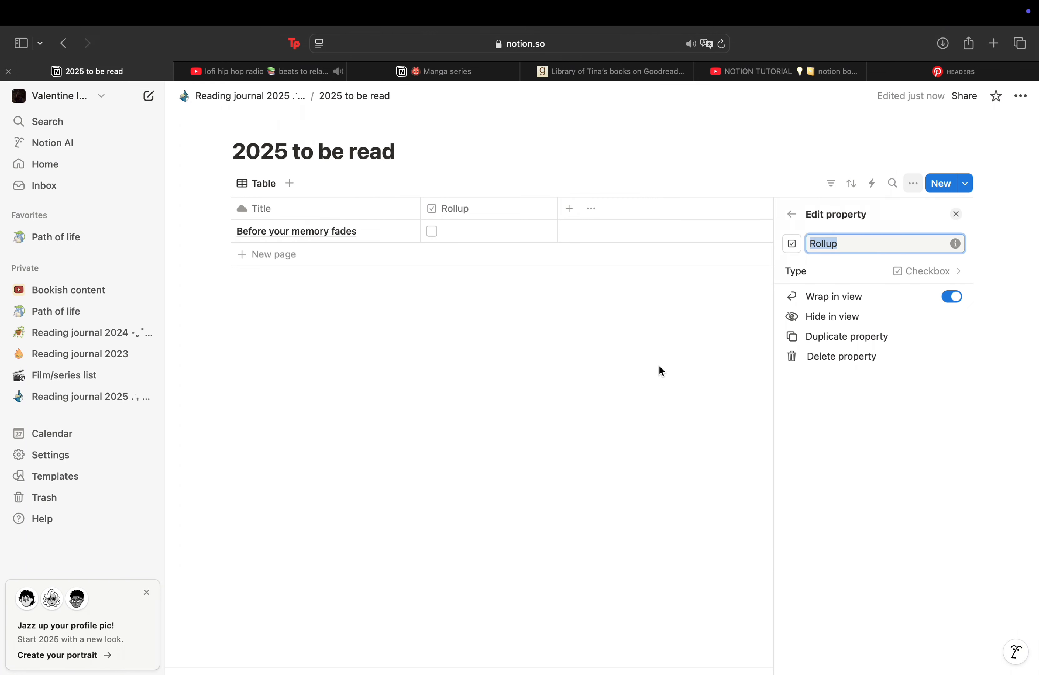
pyautogui.write('Read')
pyautogui.click(483, 367)
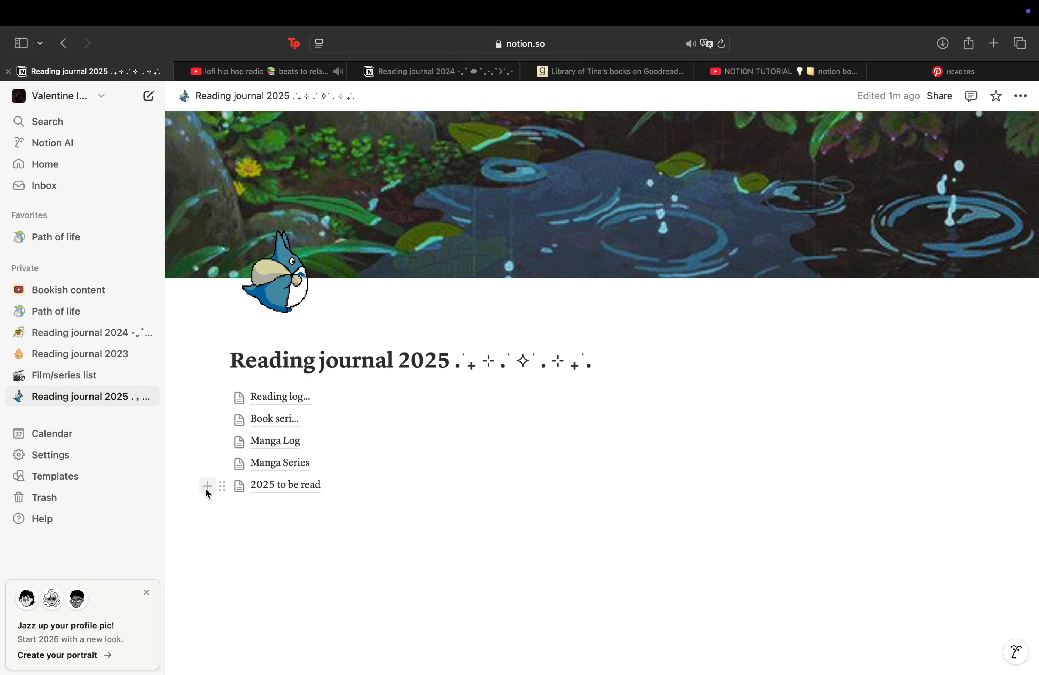
# Step: Add a toggle list named Series below 2025 to be read on the Reading journal 2025 page
pyautogui.click(207, 486)
pyautogui.scroll(-3, 318, 359)
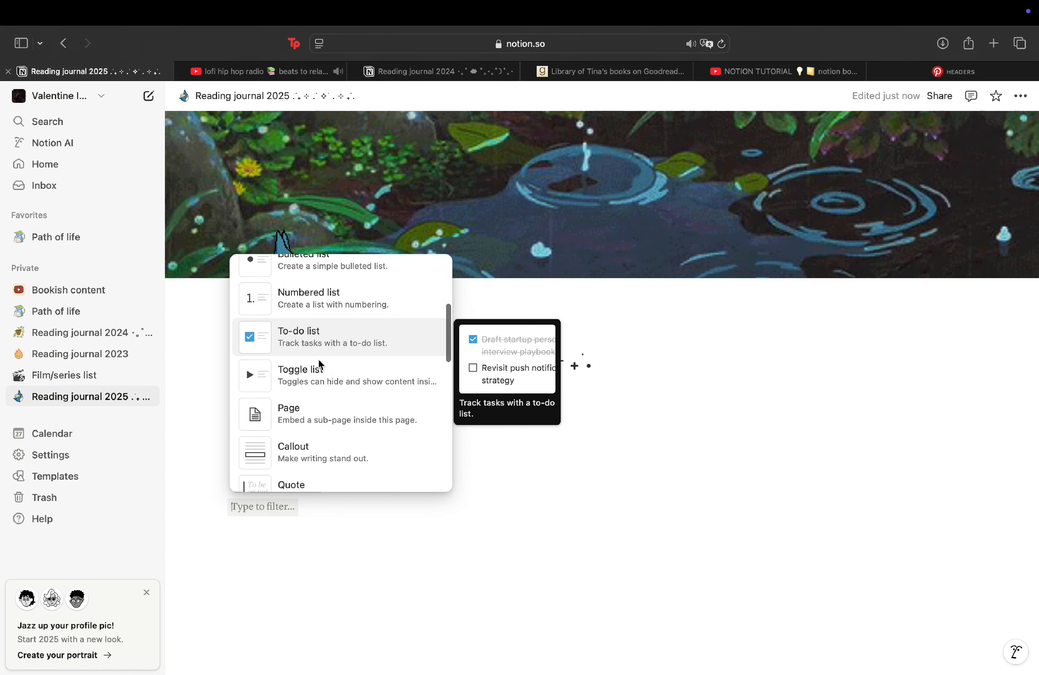
pyautogui.click(319, 367)
pyautogui.write('Series')
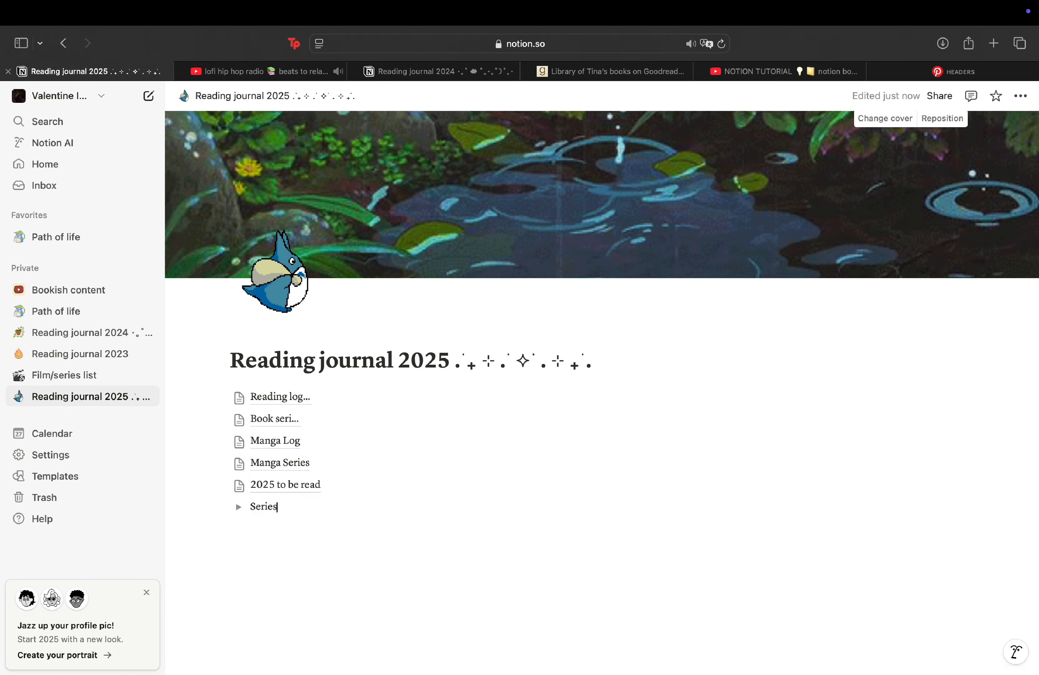
pyautogui.press('Return')
pyautogui.click(264, 551)
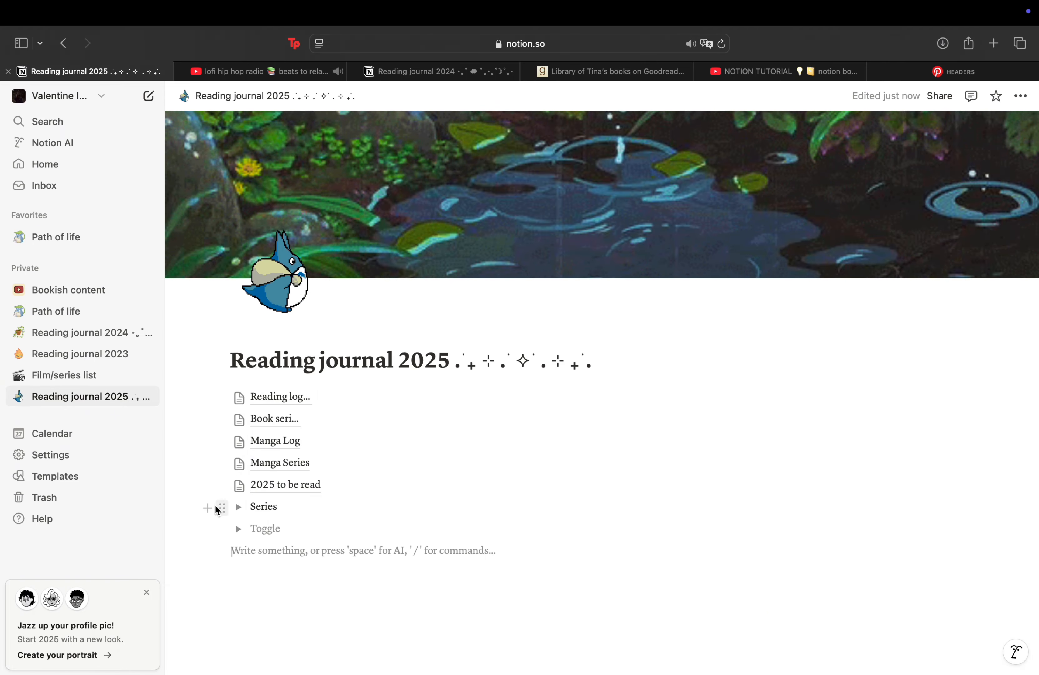
# Step: Give the Series toggle a brown background
pyautogui.click(208, 508)
pyautogui.press('Escape')
pyautogui.click(222, 509)
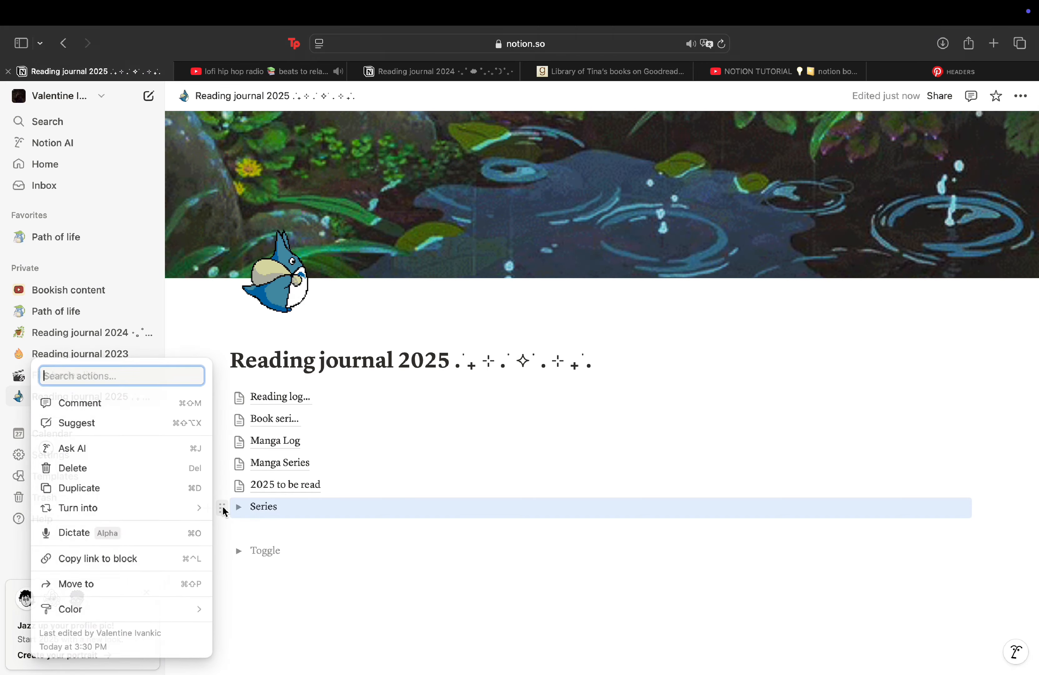
pyautogui.moveTo(186, 607)
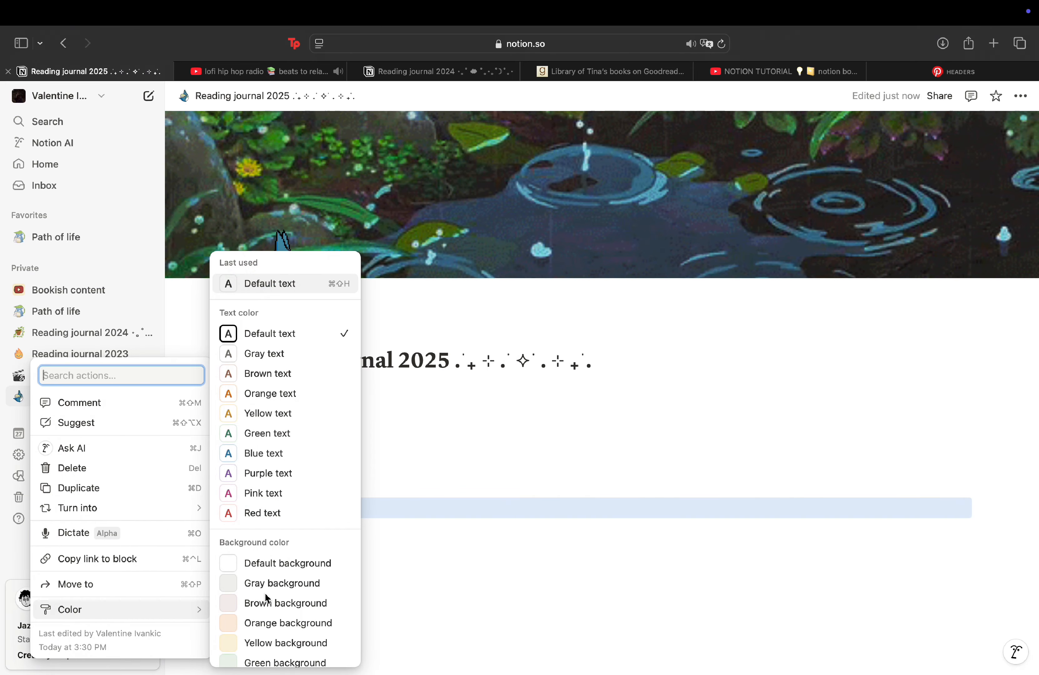
pyautogui.scroll(-4, 264, 593)
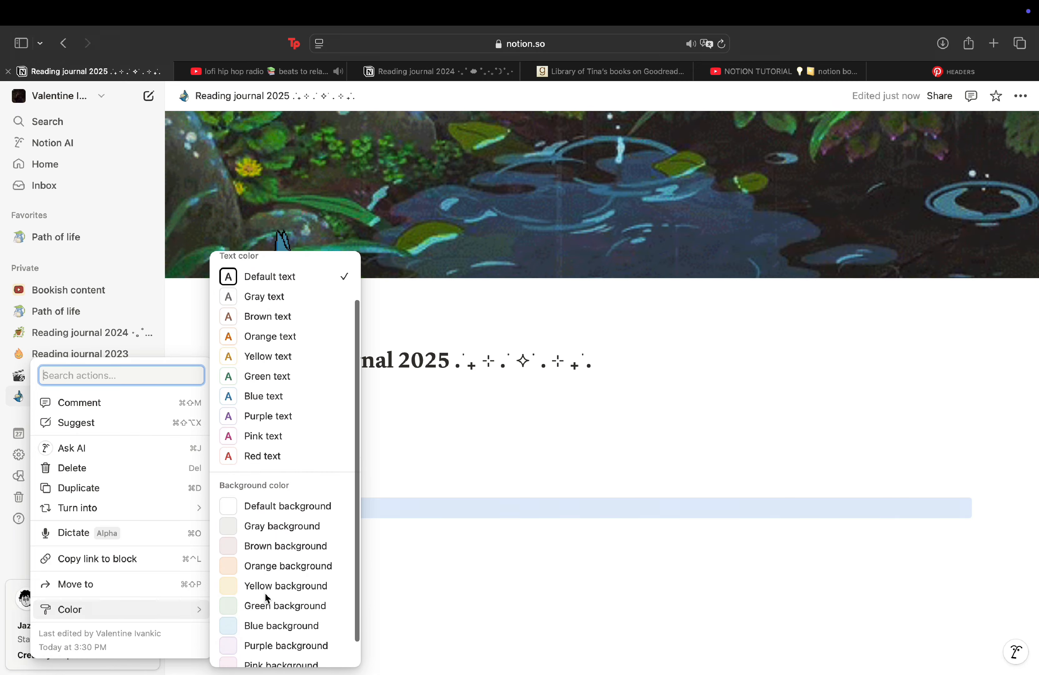
pyautogui.click(278, 516)
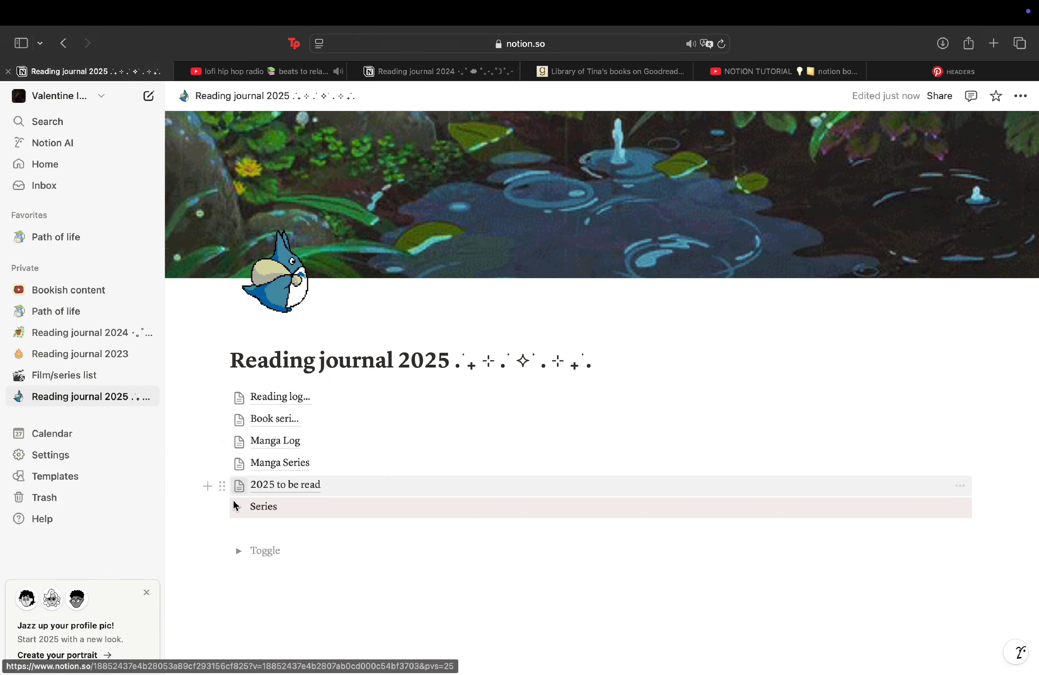
# Step: Expand the Series toggle and move the Book series and Manga Series databases into it
pyautogui.click(239, 506)
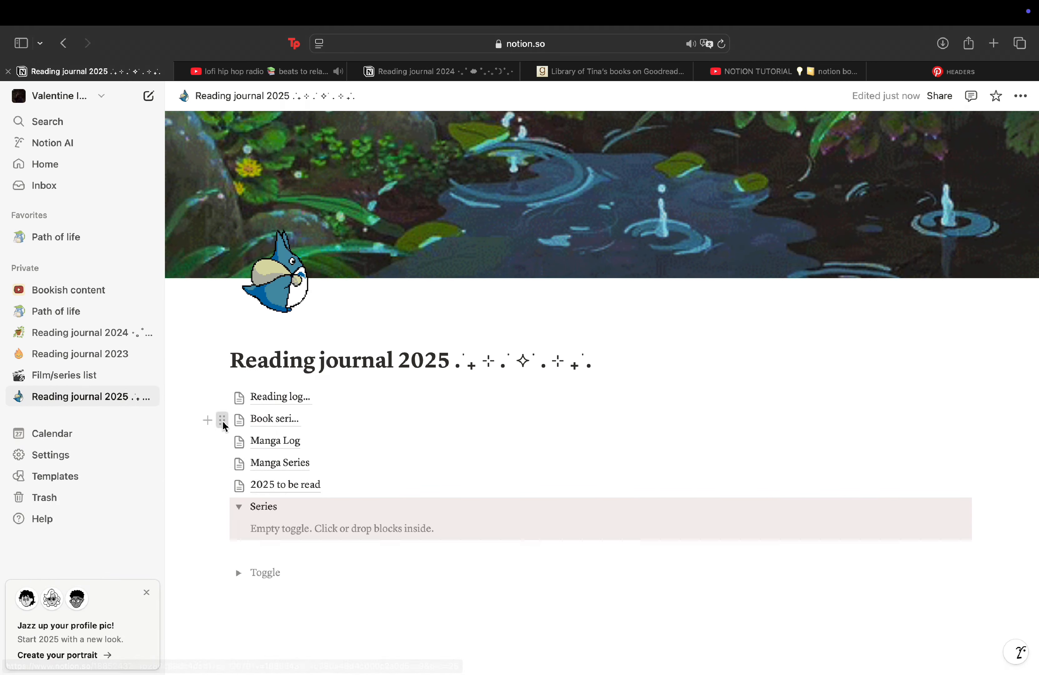
pyautogui.moveTo(222, 419); pyautogui.dragTo(290, 531)
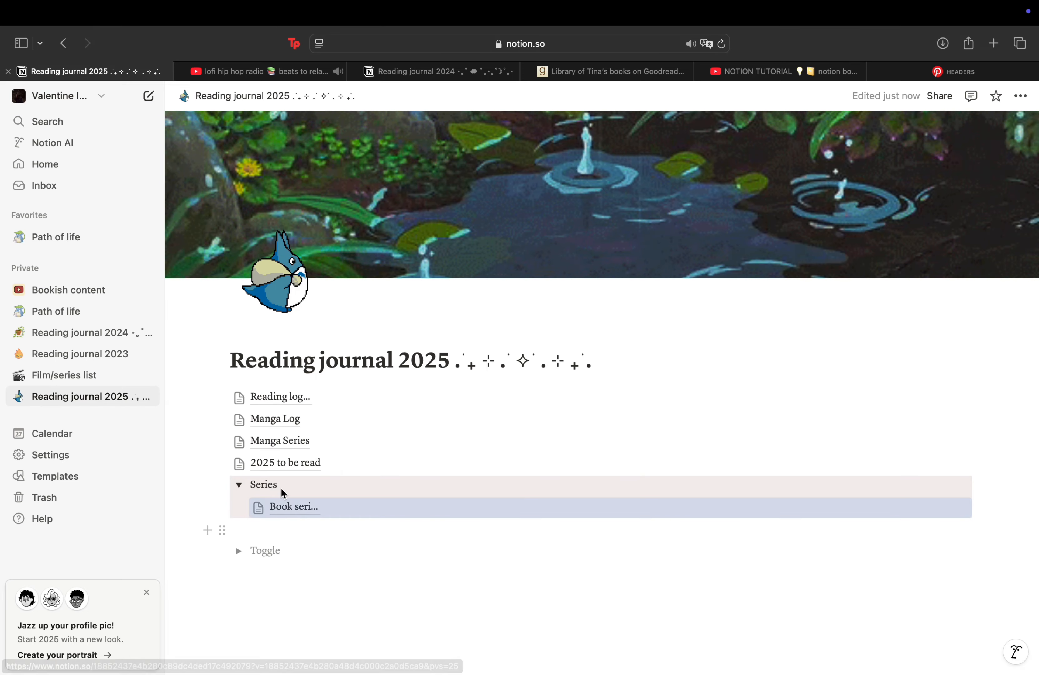
pyautogui.moveTo(227, 441); pyautogui.dragTo(270, 519)
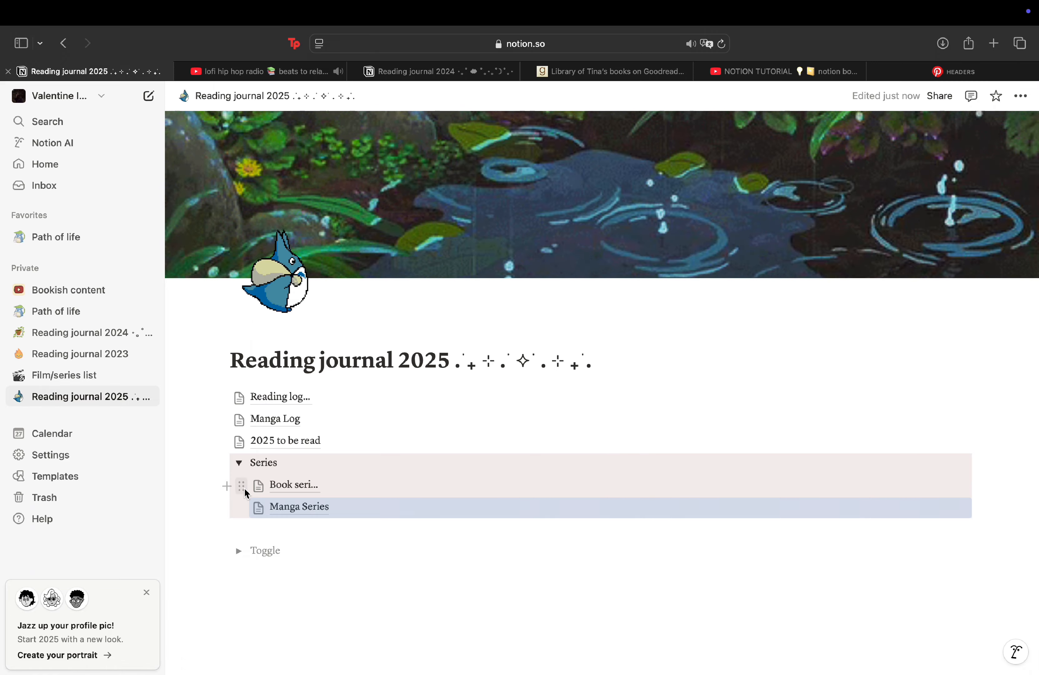
# Step: Give the Book series database a brown moon icon
pyautogui.click(257, 487)
pyautogui.click(176, 221)
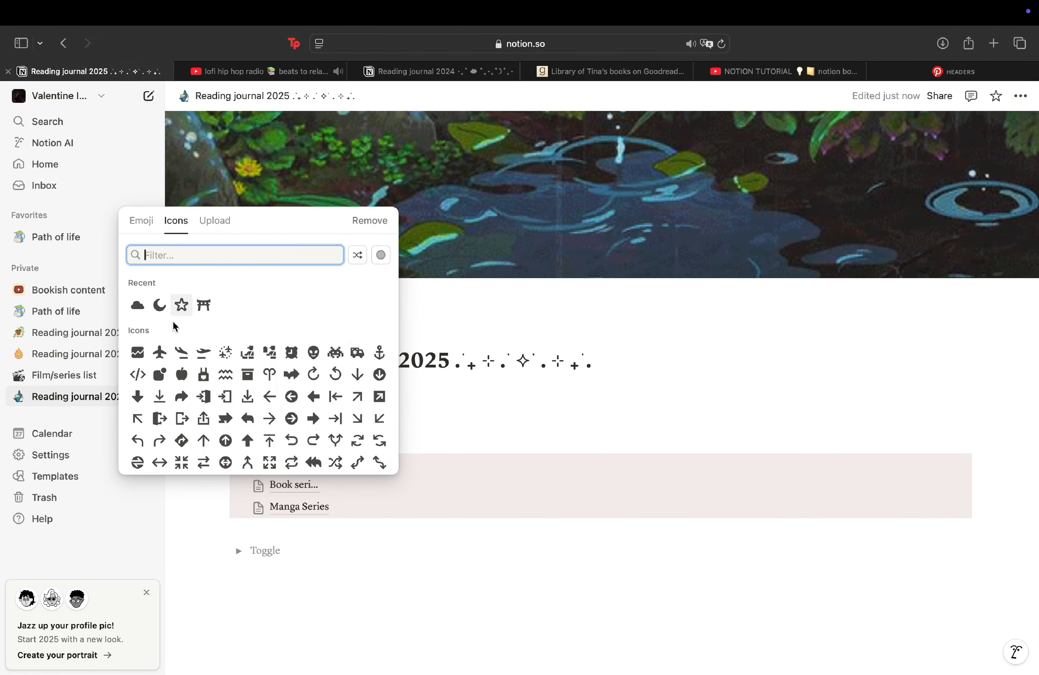
pyautogui.click(159, 306)
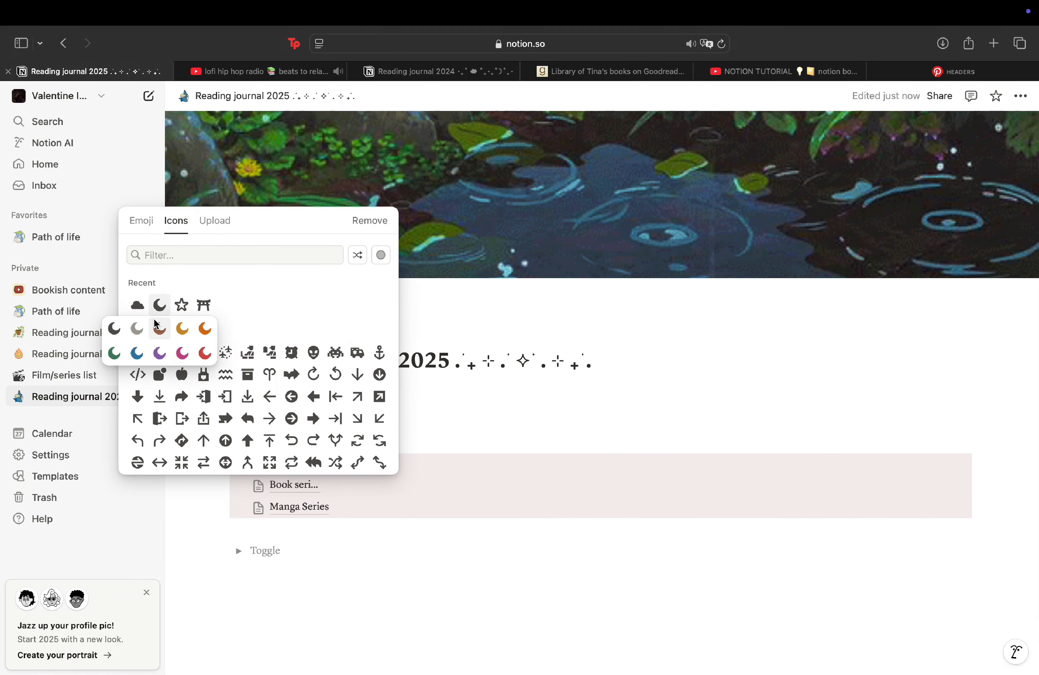
pyautogui.click(157, 327)
# Step: Give the Manga Series database a yellow moon icon and collapse the Series toggle
pyautogui.click(259, 508)
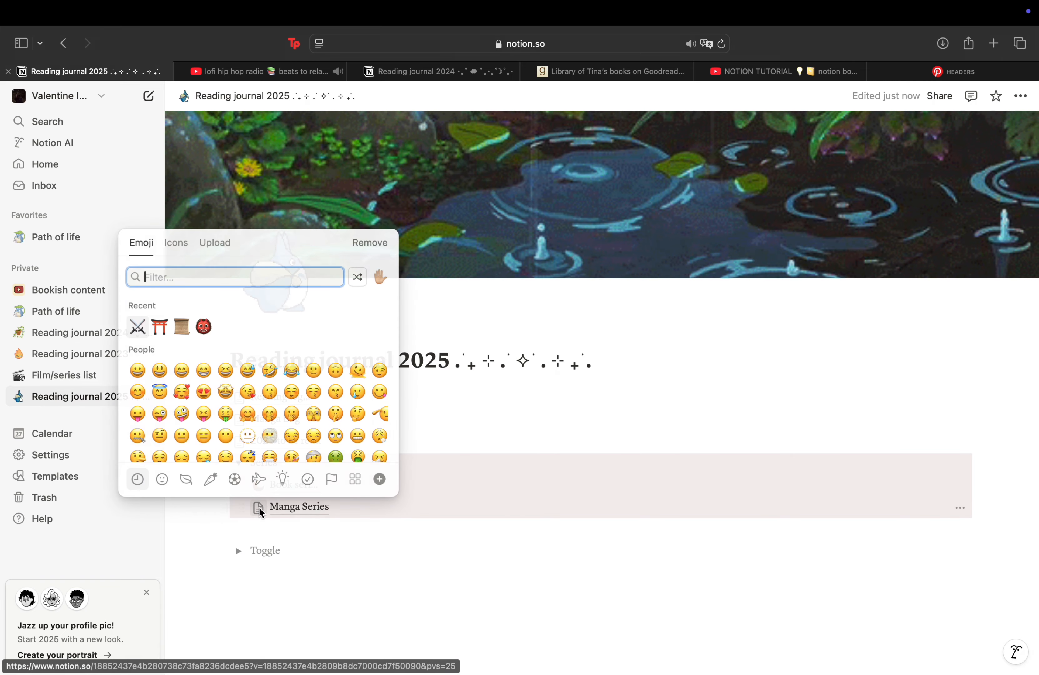
pyautogui.click(183, 248)
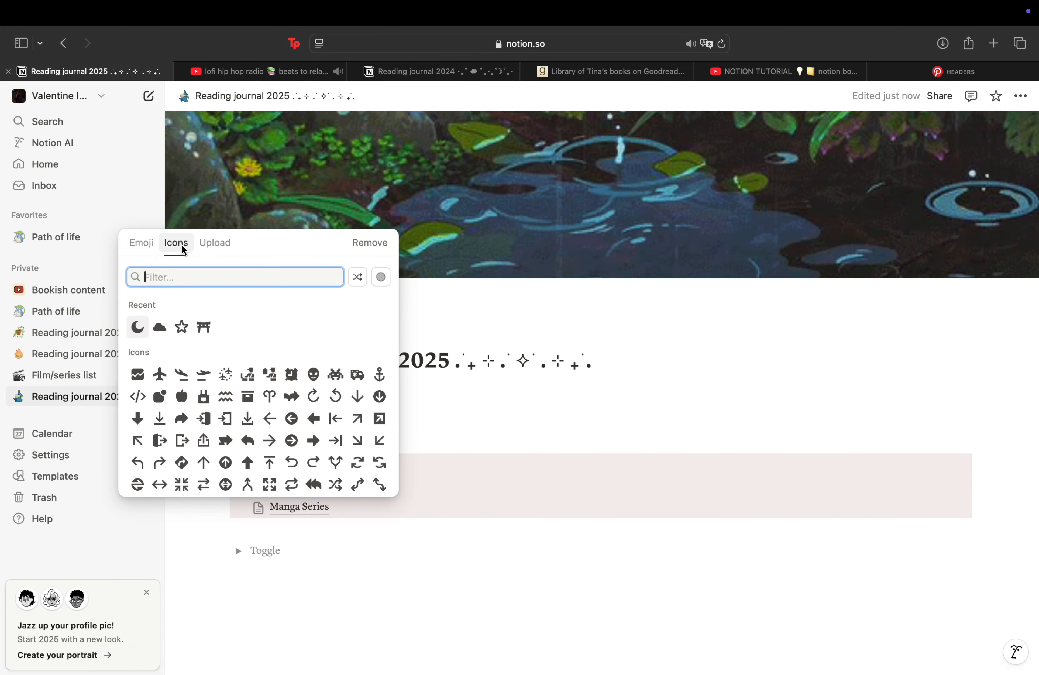
pyautogui.click(137, 328)
pyautogui.click(160, 359)
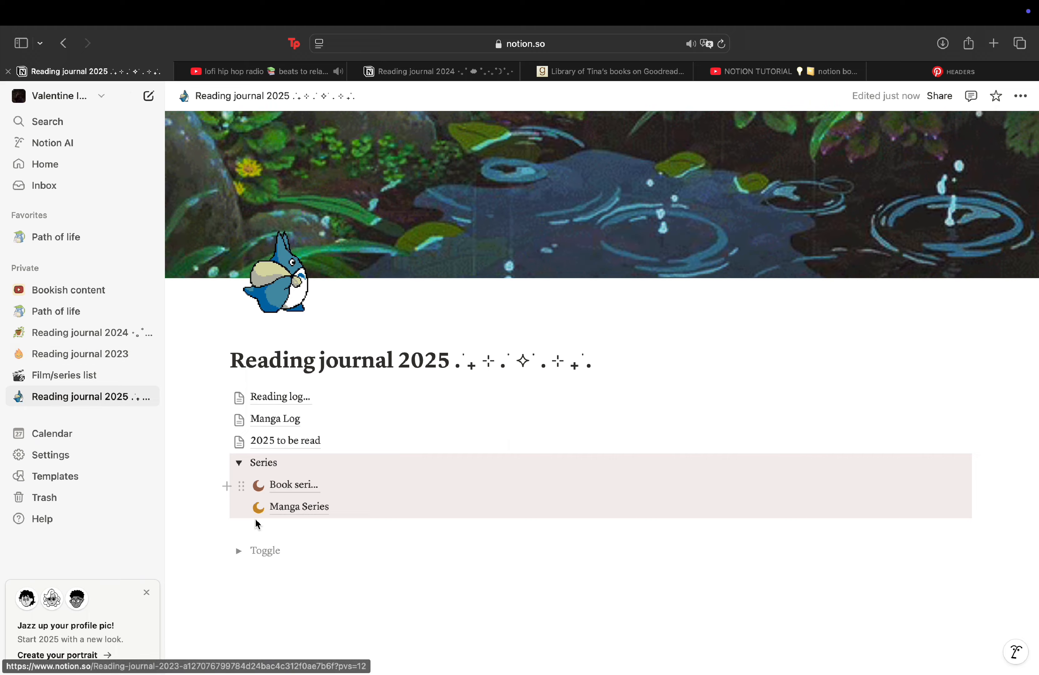
pyautogui.click(237, 462)
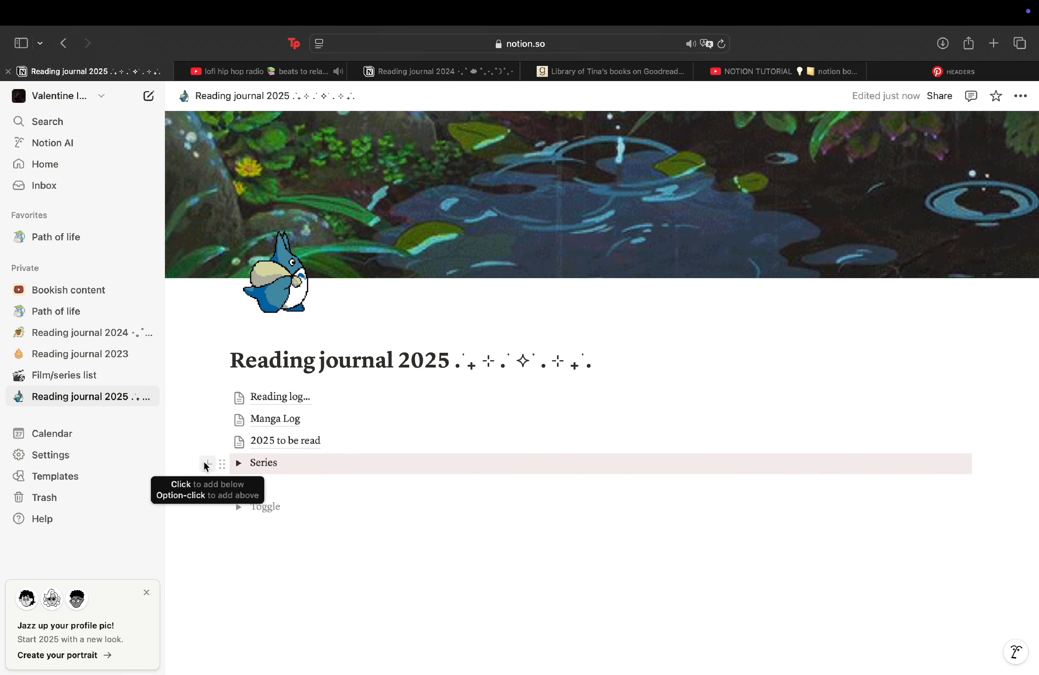
# Step: Add a toggle list below the Series toggle and name it Logs
pyautogui.click(206, 465)
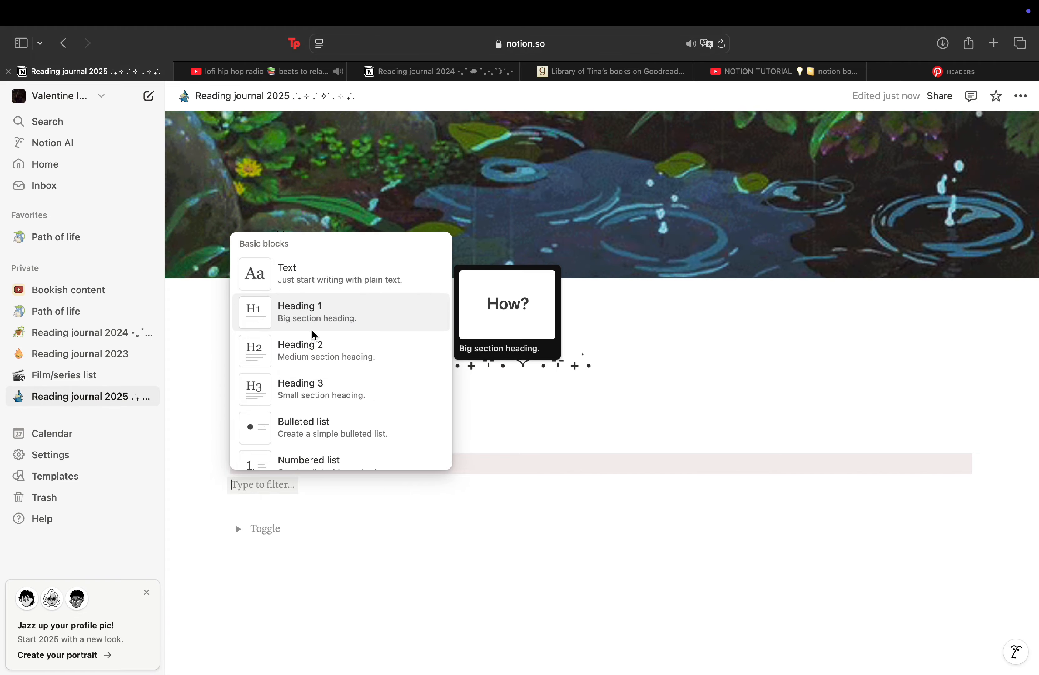
pyautogui.write('tog')
pyautogui.press('Return')
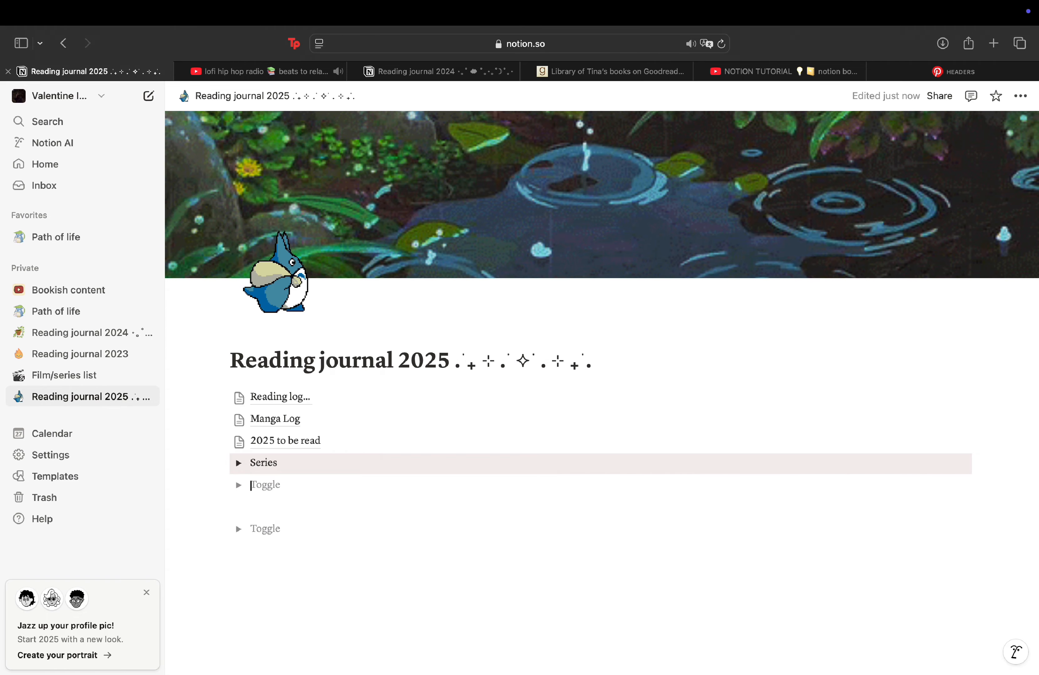
pyautogui.click(222, 486)
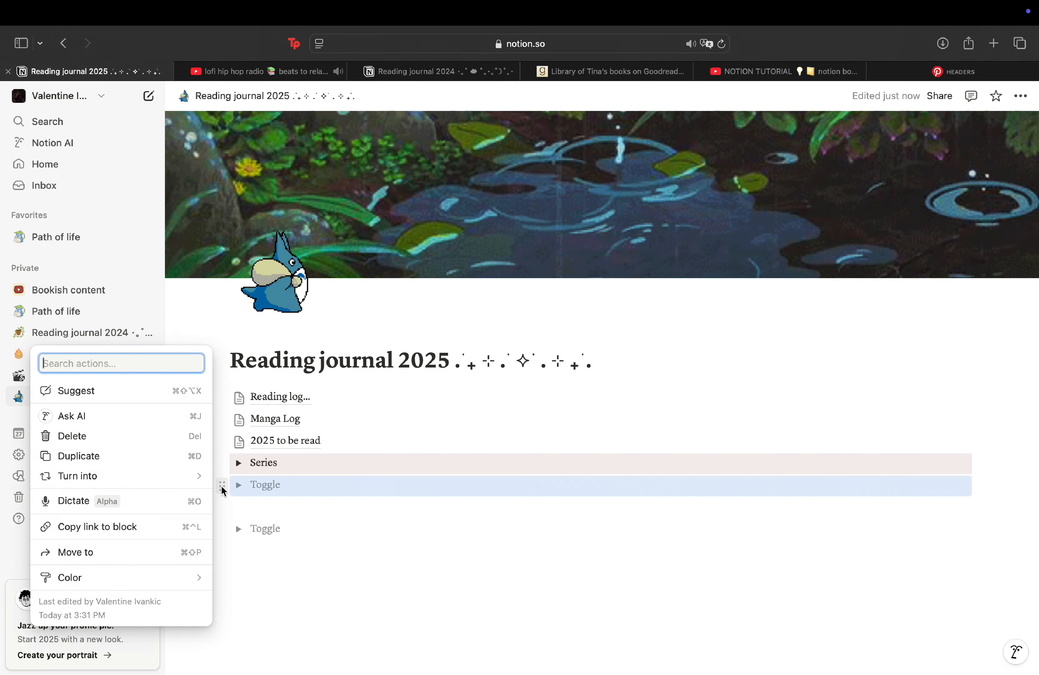
pyautogui.click(278, 487)
pyautogui.click(295, 490)
pyautogui.write('Logs')
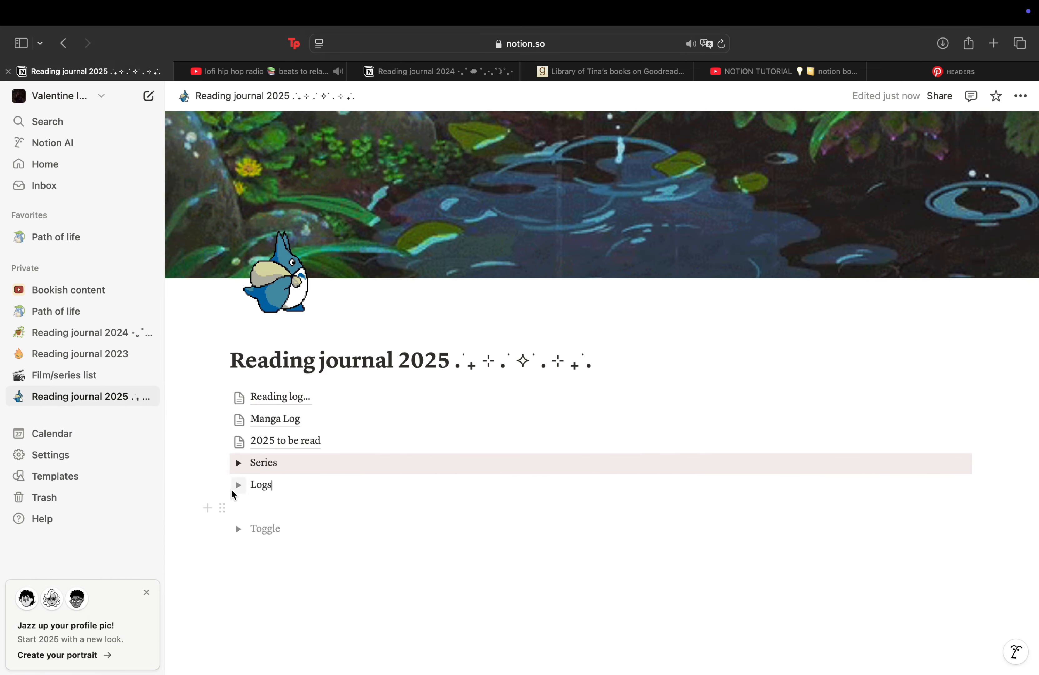
# Step: Give the Logs toggle a brown background
pyautogui.click(222, 485)
pyautogui.moveTo(132, 493)
pyautogui.moveTo(132, 587)
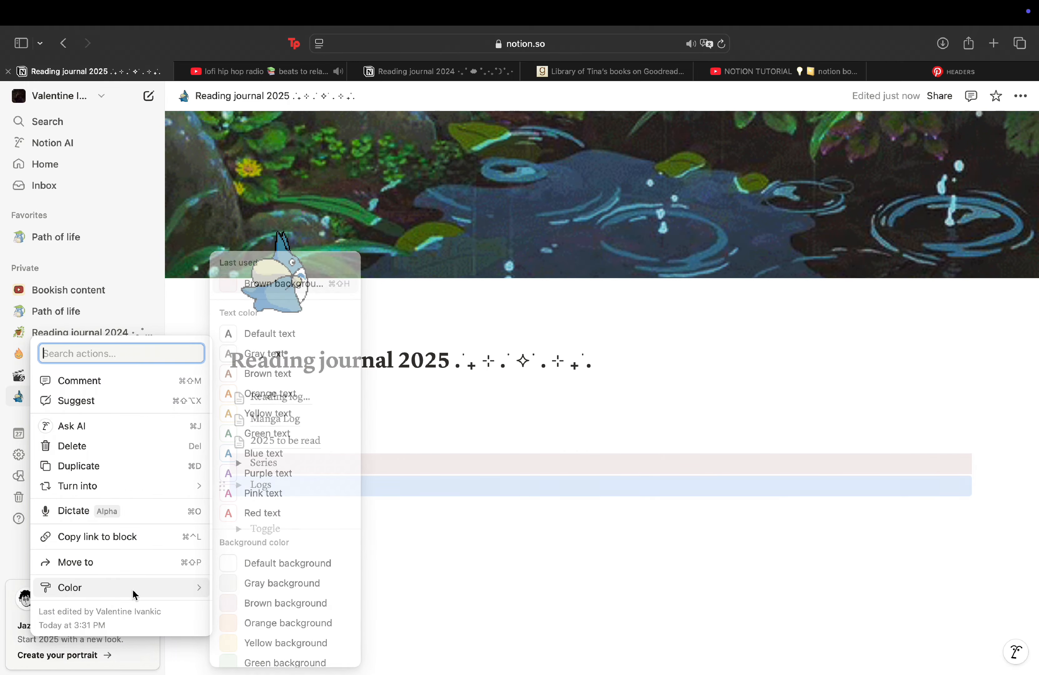
pyautogui.scroll(-3, 262, 596)
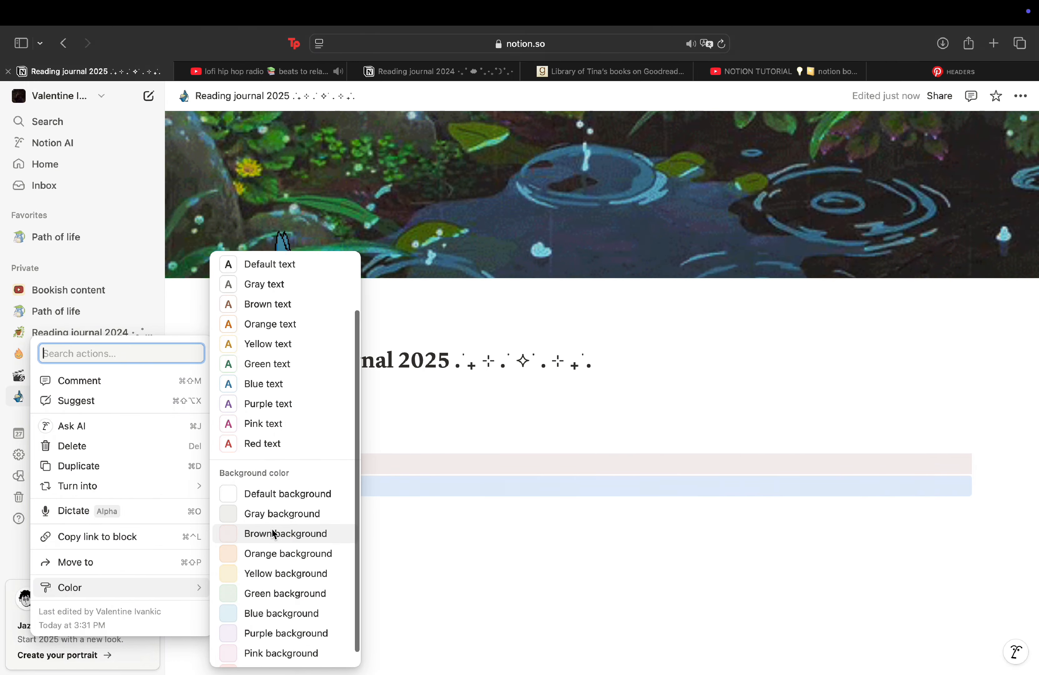
pyautogui.click(274, 533)
pyautogui.click(319, 545)
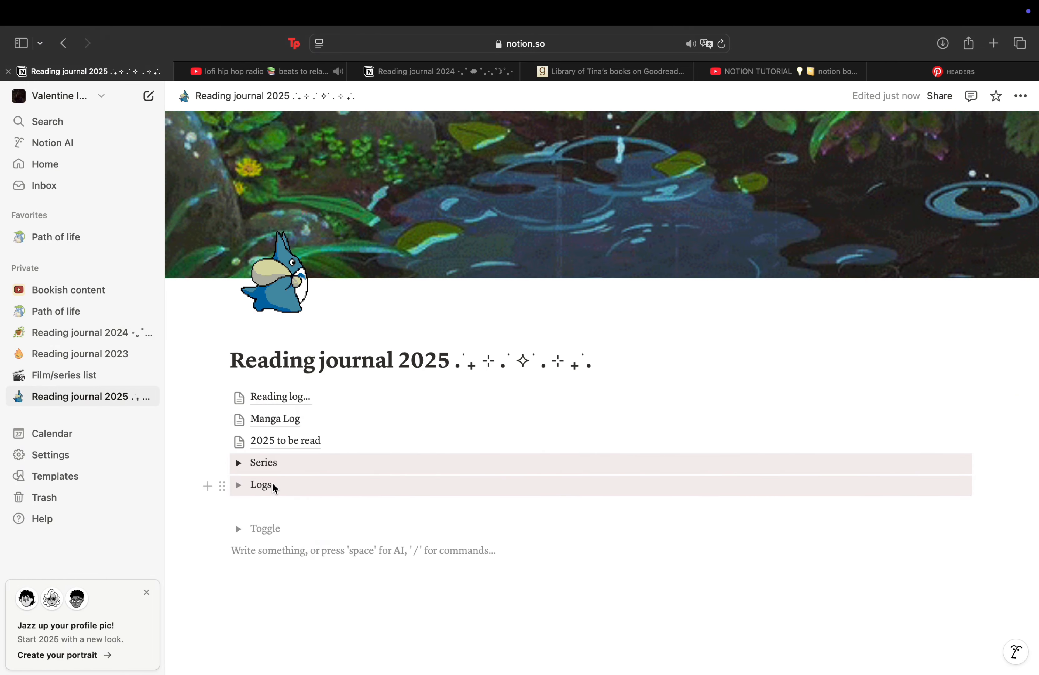
# Step: Make the Logs and Series toggle titles bold and italic
pyautogui.moveTo(271, 484); pyautogui.dragTo(248, 485)
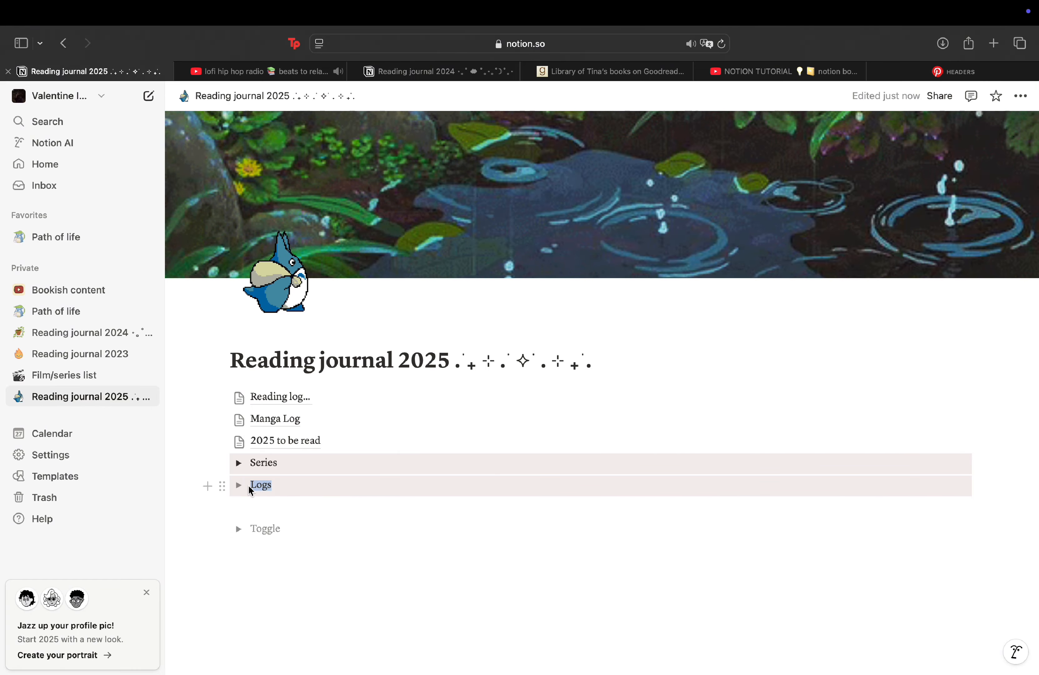
pyautogui.rightClick(262, 486)
pyautogui.click(508, 462)
pyautogui.click(511, 460)
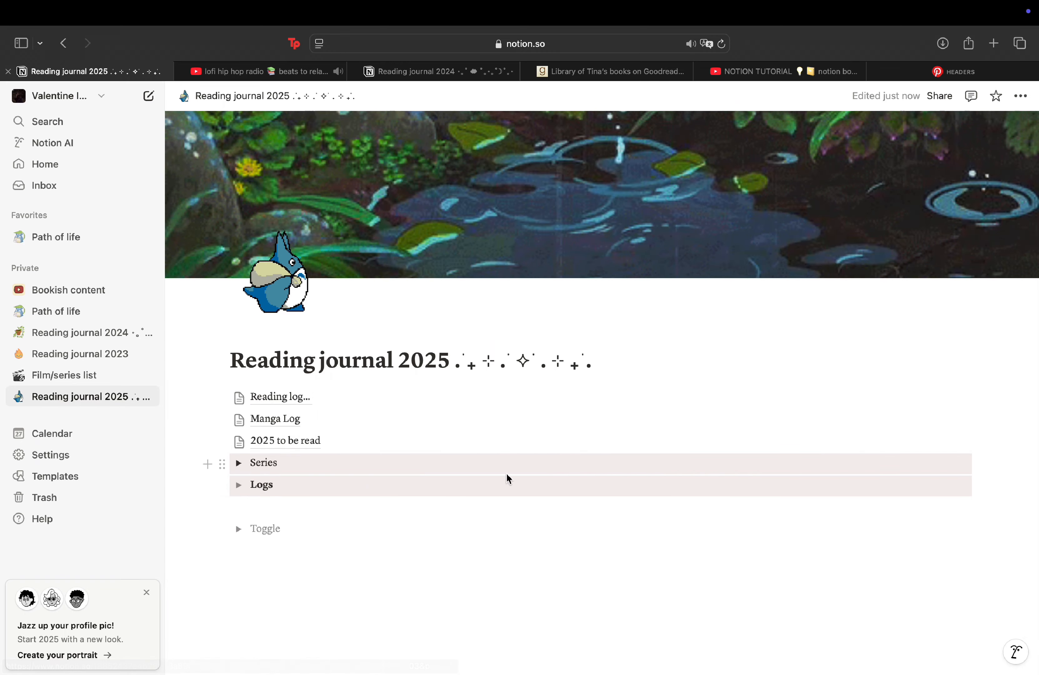
pyautogui.moveTo(285, 484); pyautogui.dragTo(249, 464)
pyautogui.click(529, 459)
pyautogui.click(533, 437)
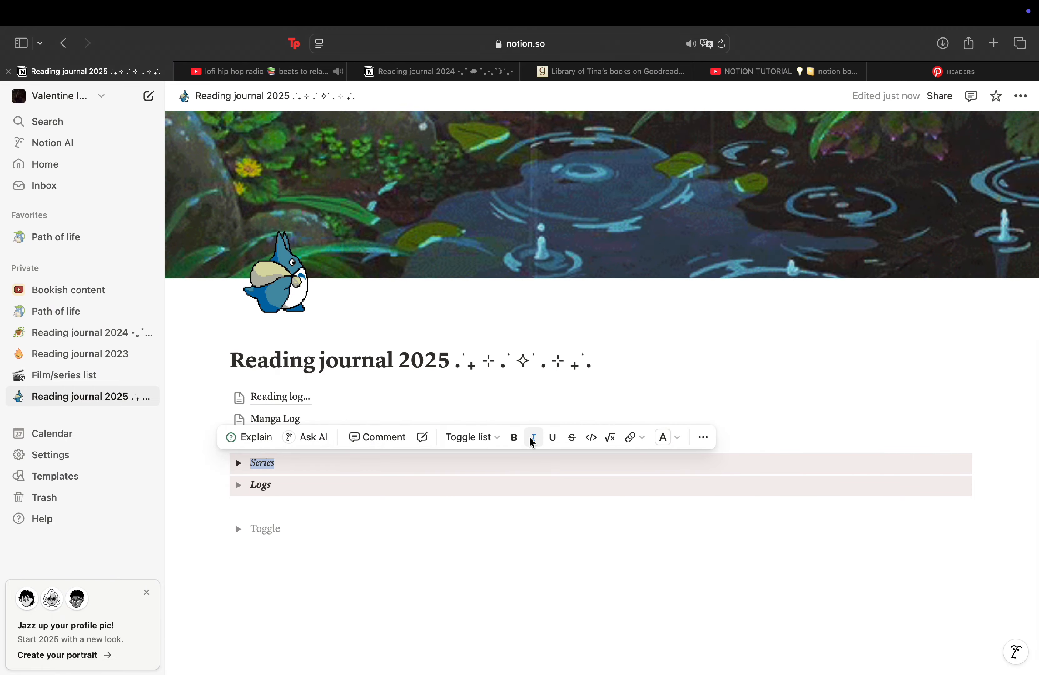
pyautogui.click(513, 438)
pyautogui.click(405, 528)
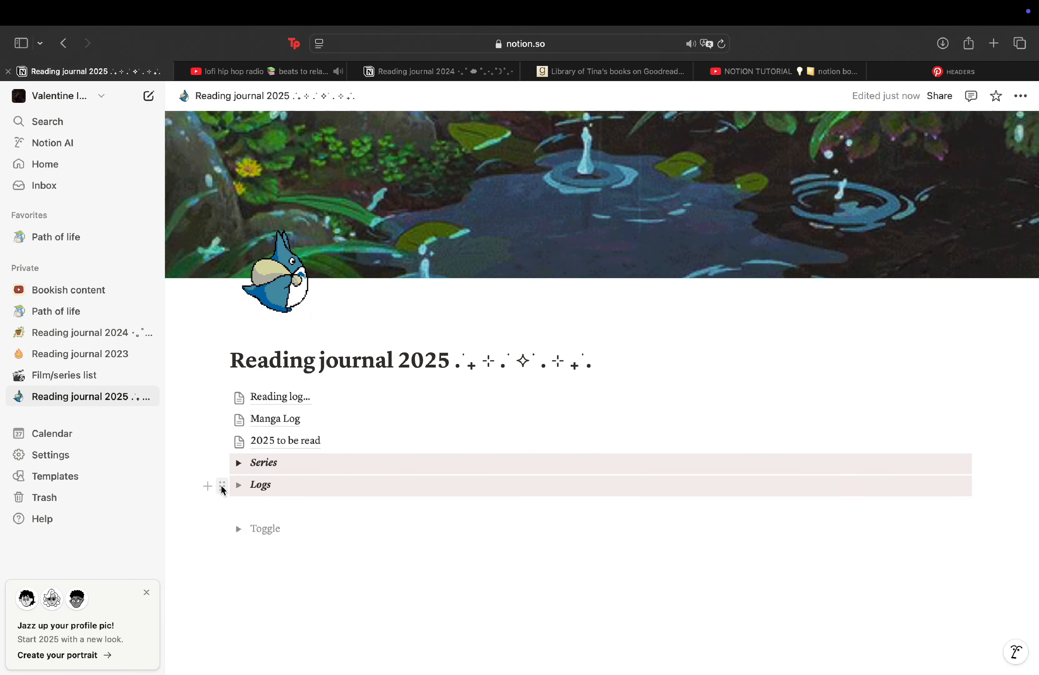
# Step: Place the Logs toggle in a column beside Series and move the Reading log and Manga Log databases into it
pyautogui.moveTo(222, 489); pyautogui.dragTo(996, 460)
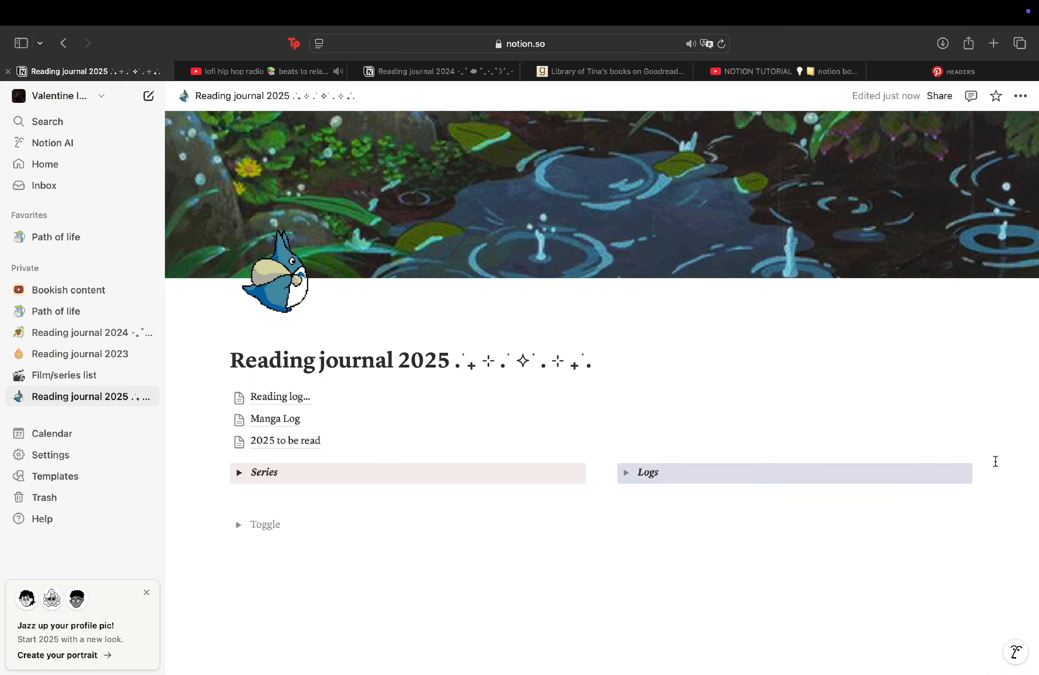
pyautogui.click(668, 551)
pyautogui.click(626, 472)
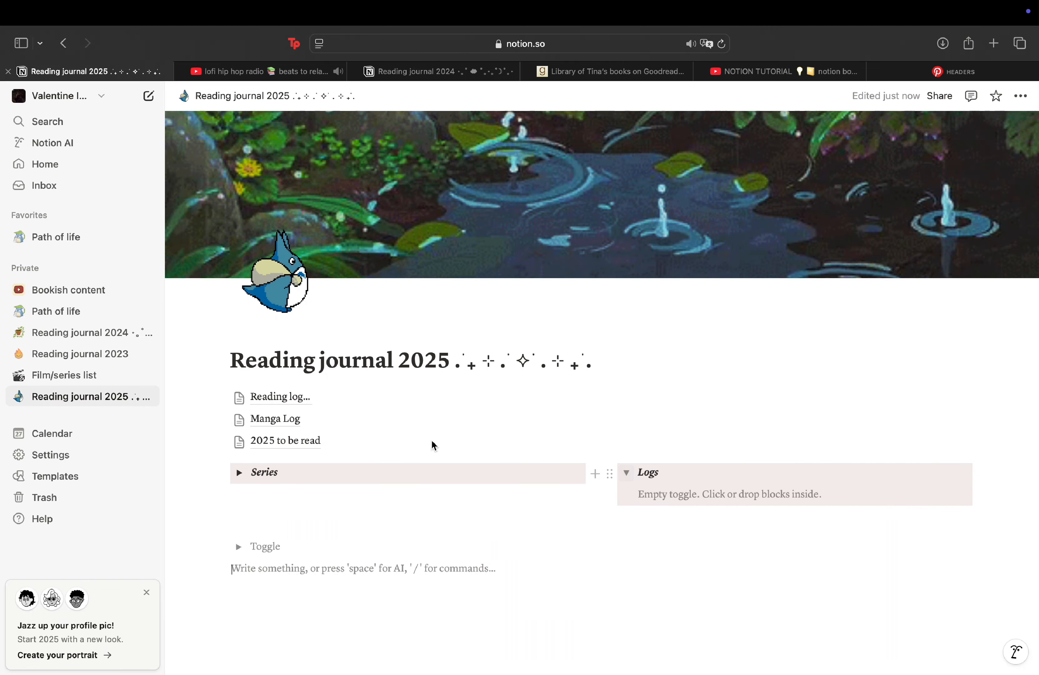
pyautogui.moveTo(221, 397); pyautogui.dragTo(670, 490)
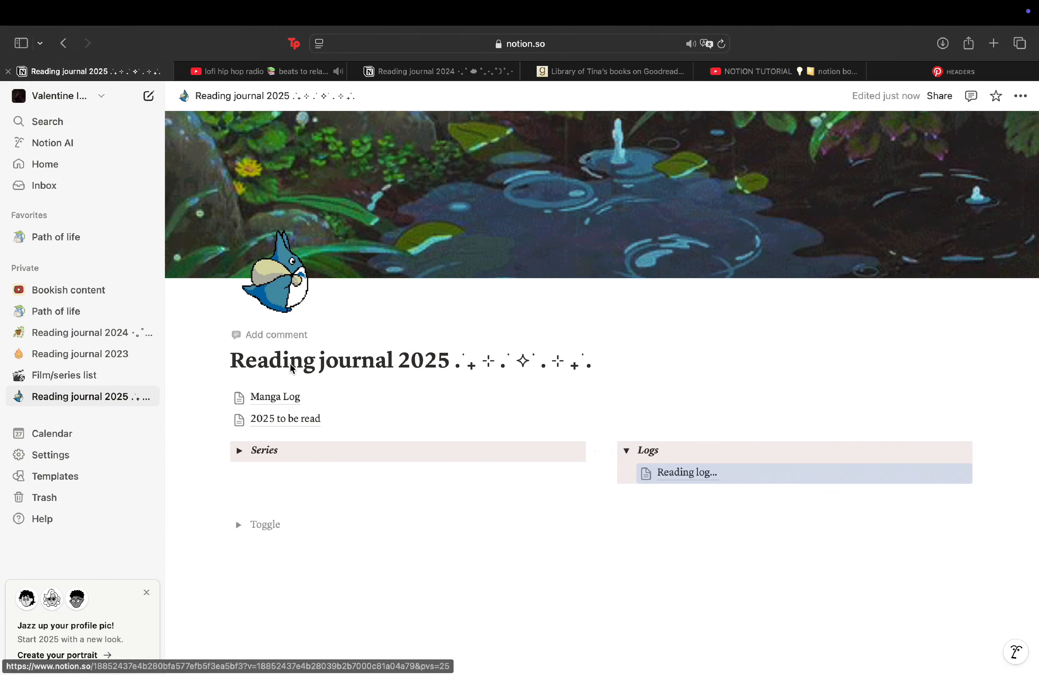
pyautogui.moveTo(220, 396); pyautogui.dragTo(653, 470)
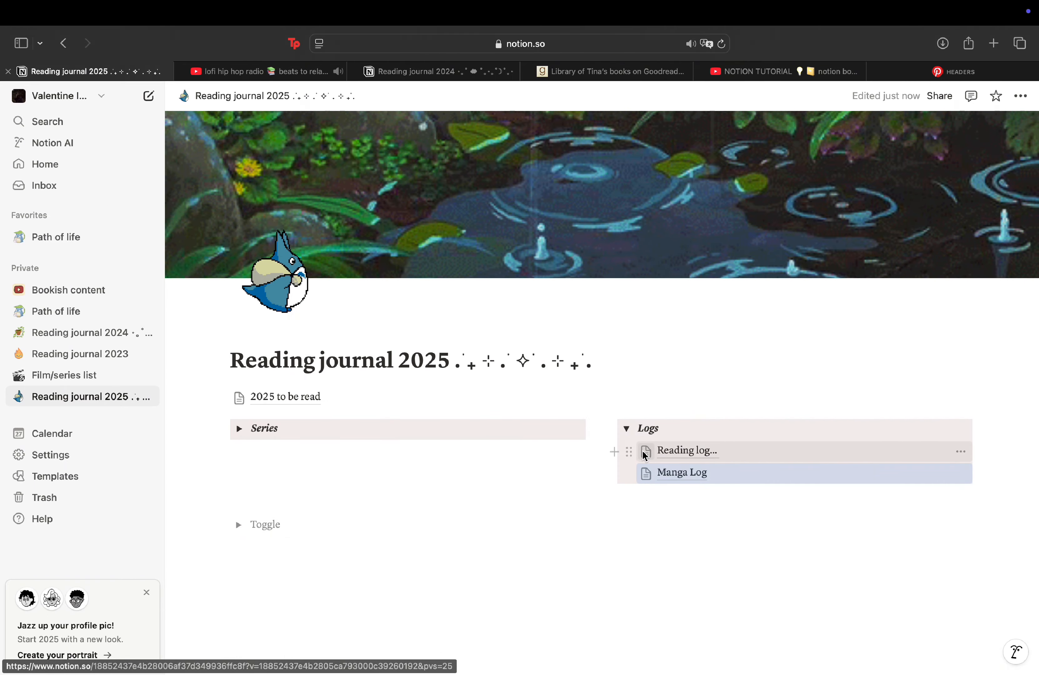
# Step: Give the Reading log database a brown cloud icon
pyautogui.click(644, 452)
pyautogui.click(571, 187)
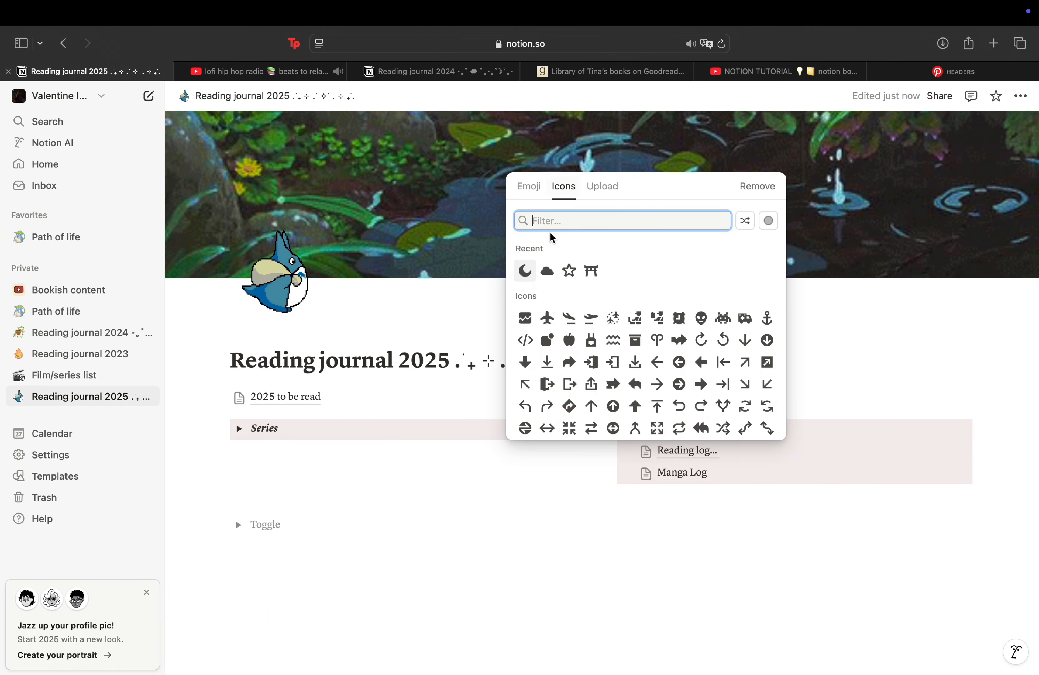
pyautogui.click(547, 271)
pyautogui.click(551, 295)
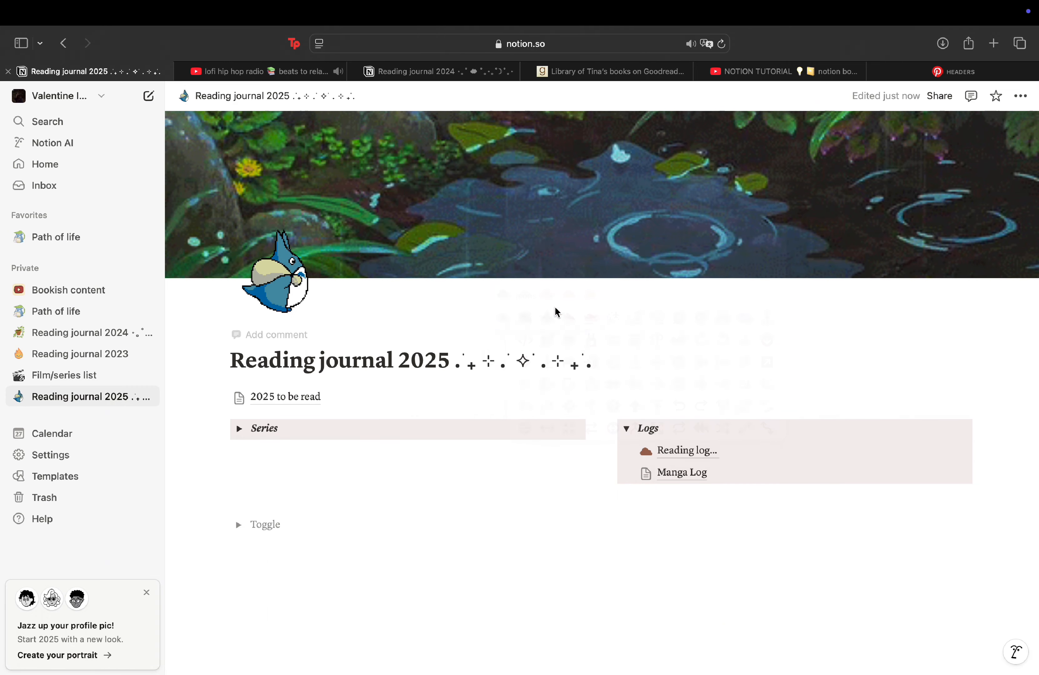
# Step: Give the Manga Log database a coloured icon from the recently used ones
pyautogui.click(646, 472)
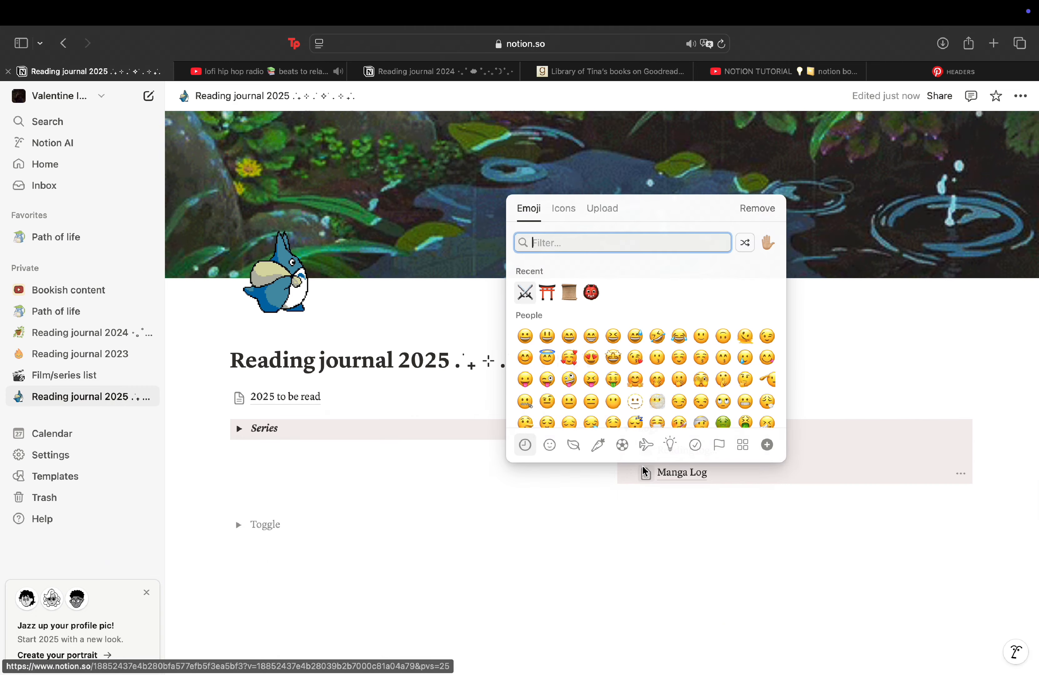
pyautogui.click(567, 209)
pyautogui.click(531, 293)
pyautogui.click(547, 318)
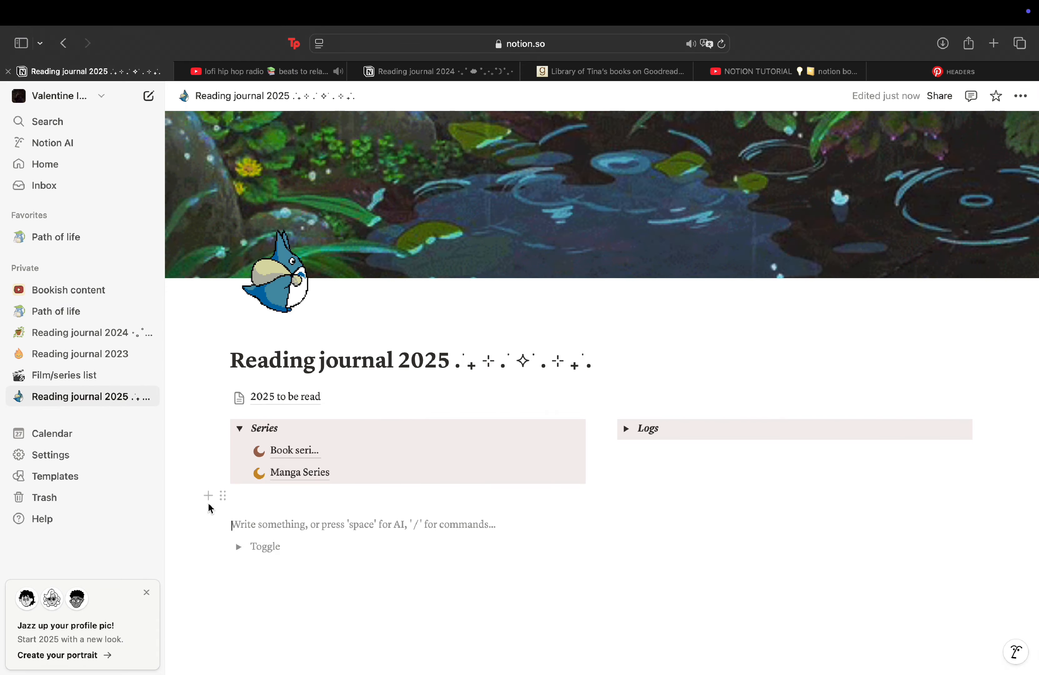
# Step: Insert an image block below the Series toggle and upload -2.gif from the Notion folder
pyautogui.click(207, 499)
pyautogui.scroll(-15, 294, 398)
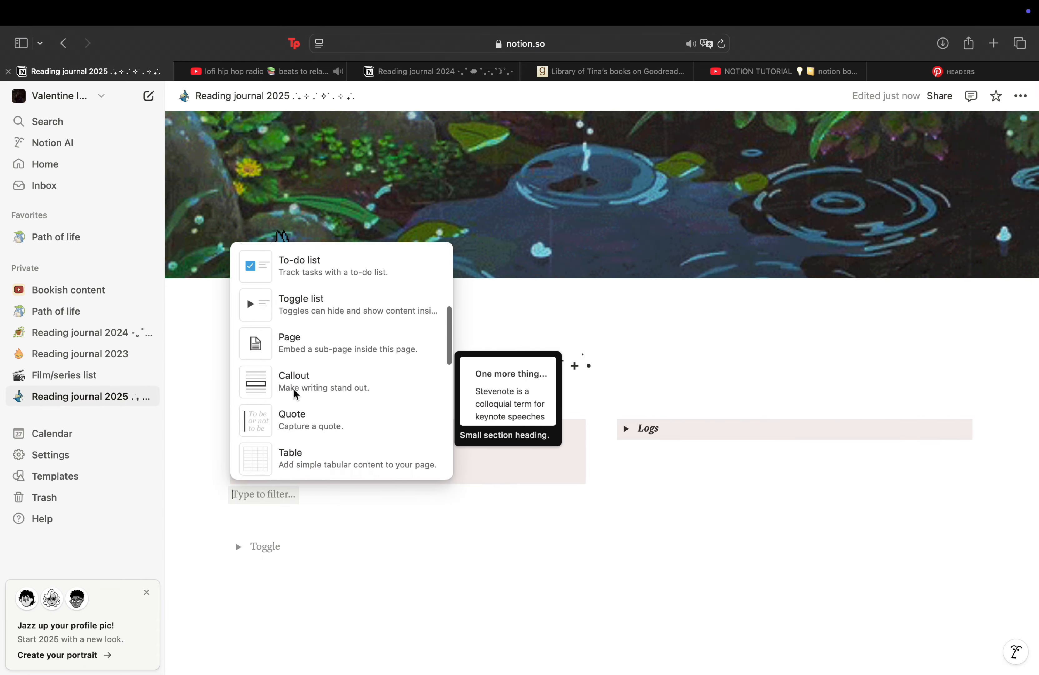
pyautogui.scroll(5, 296, 395)
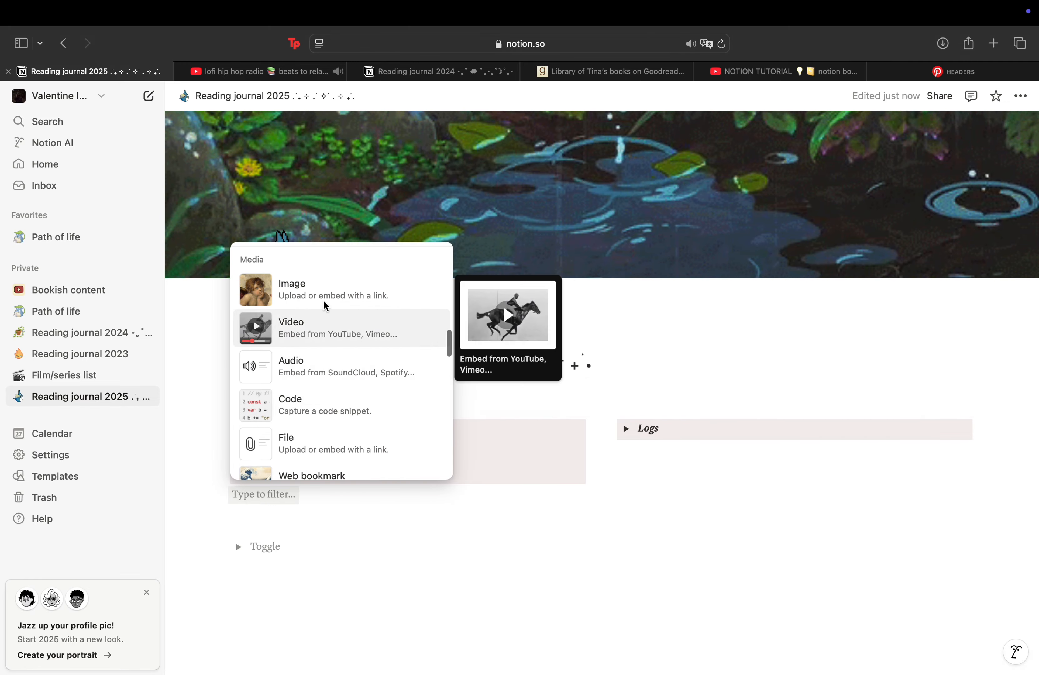
pyautogui.click(344, 292)
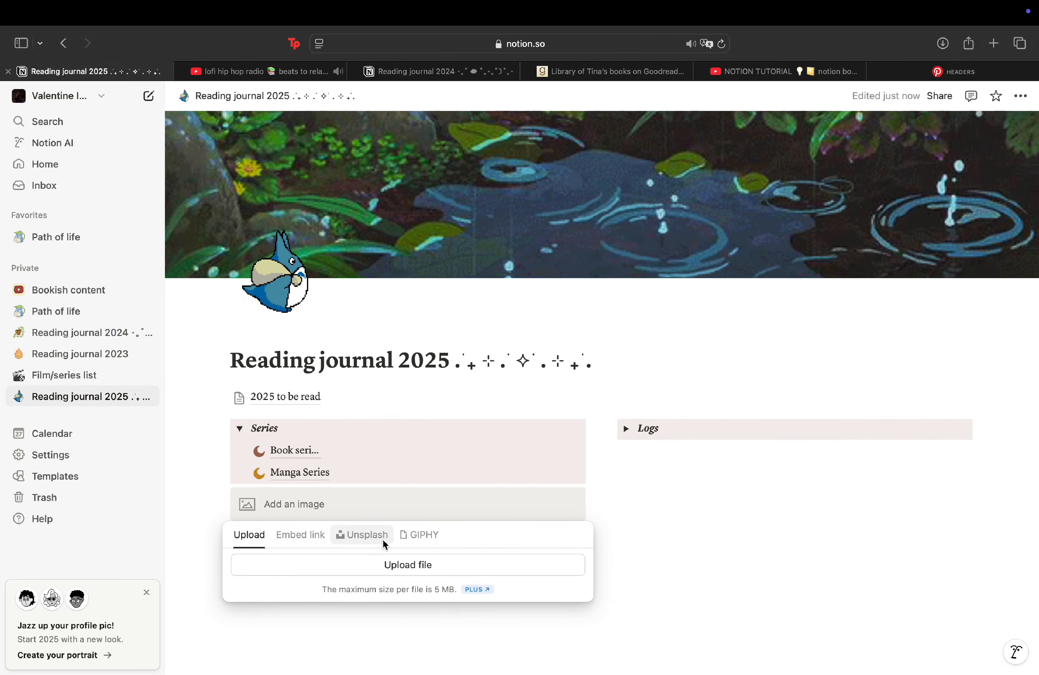
pyautogui.click(388, 564)
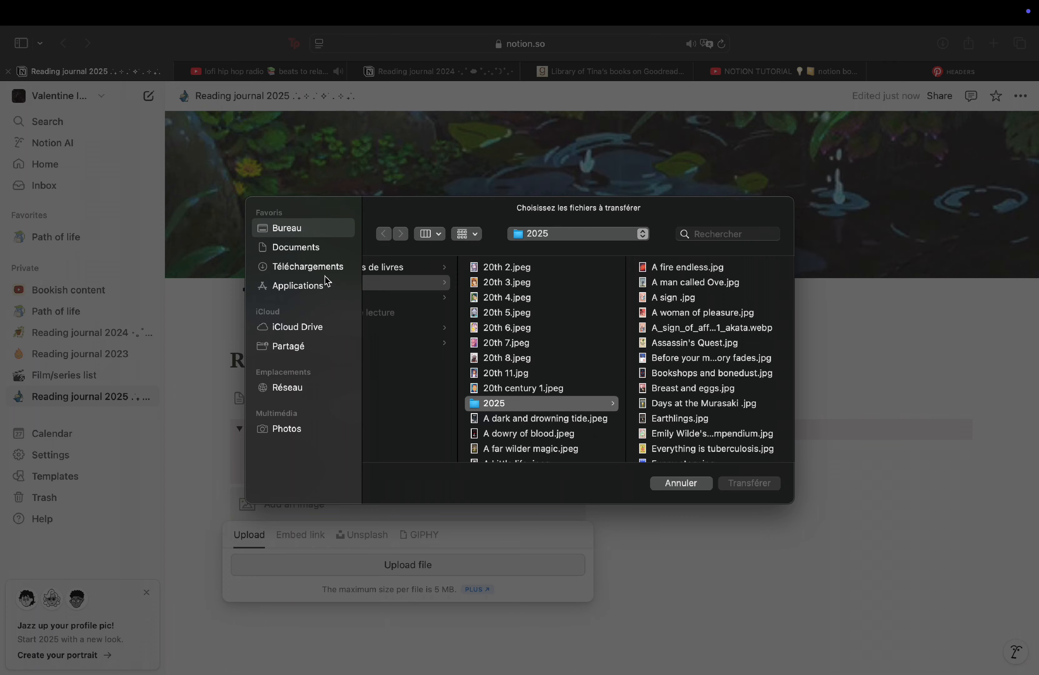
pyautogui.hscroll(-10, 407, 344)
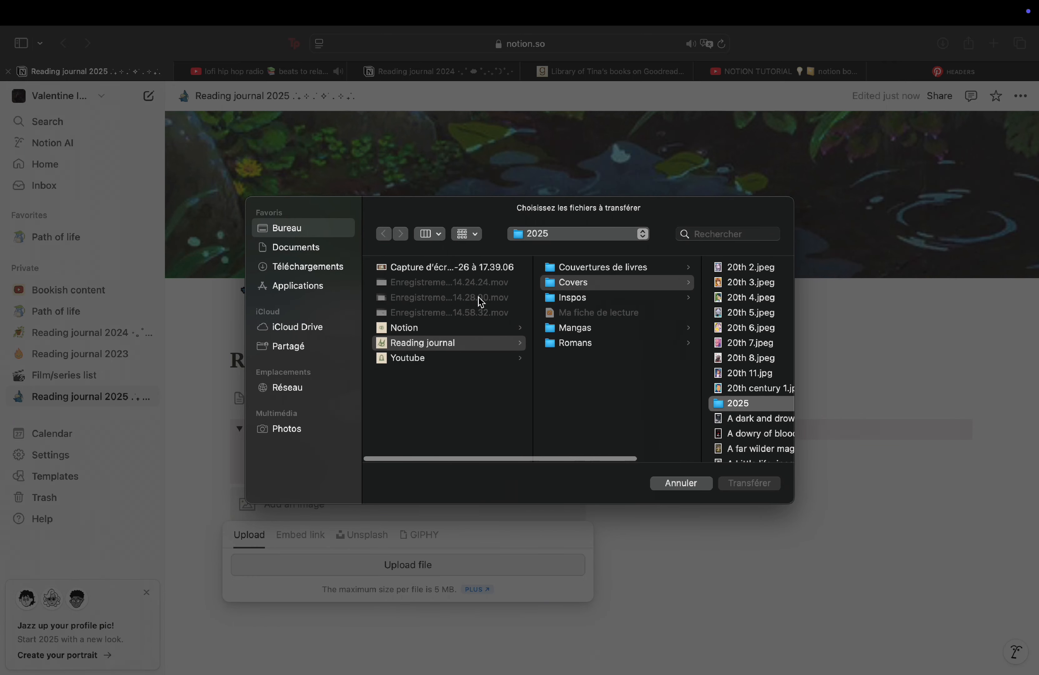
pyautogui.click(444, 326)
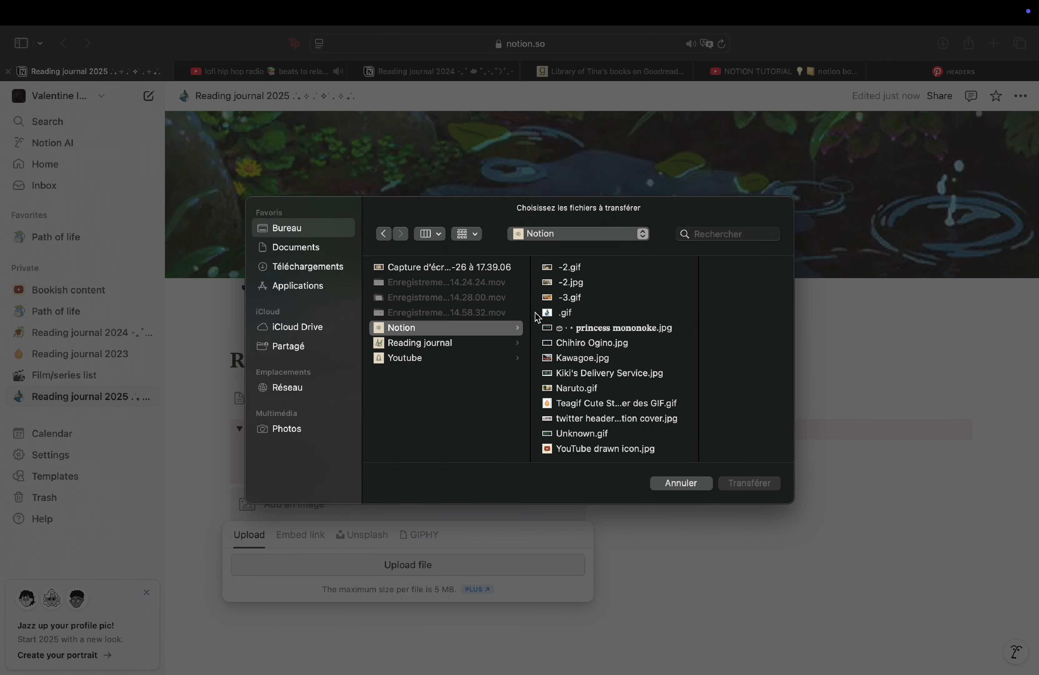
pyautogui.click(580, 302)
pyautogui.click(577, 282)
pyautogui.click(554, 268)
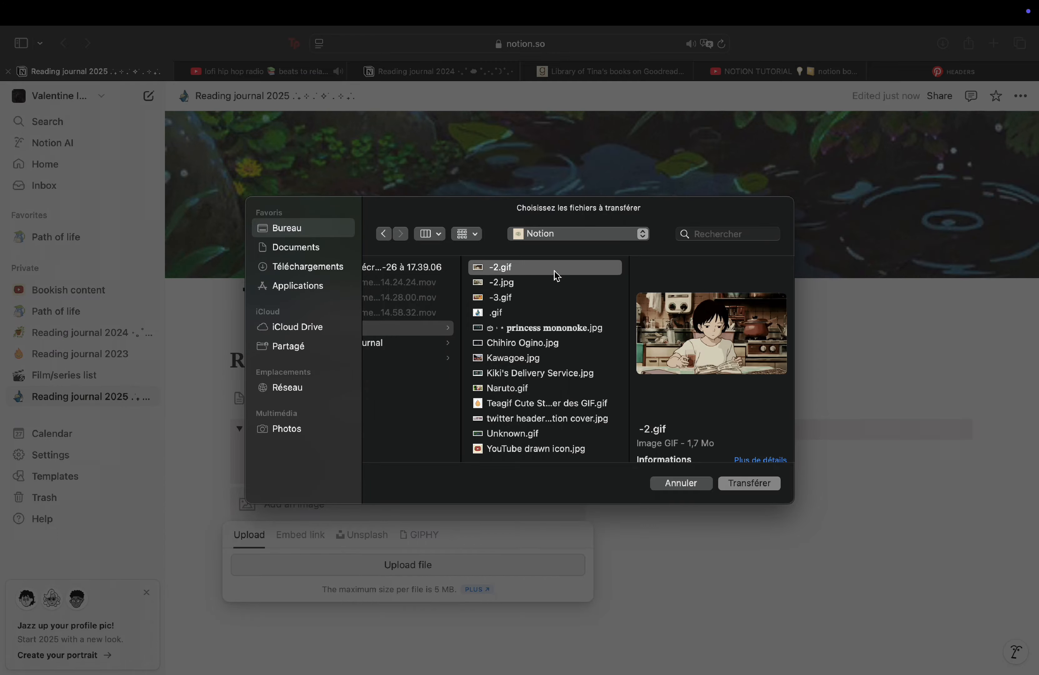
pyautogui.click(769, 483)
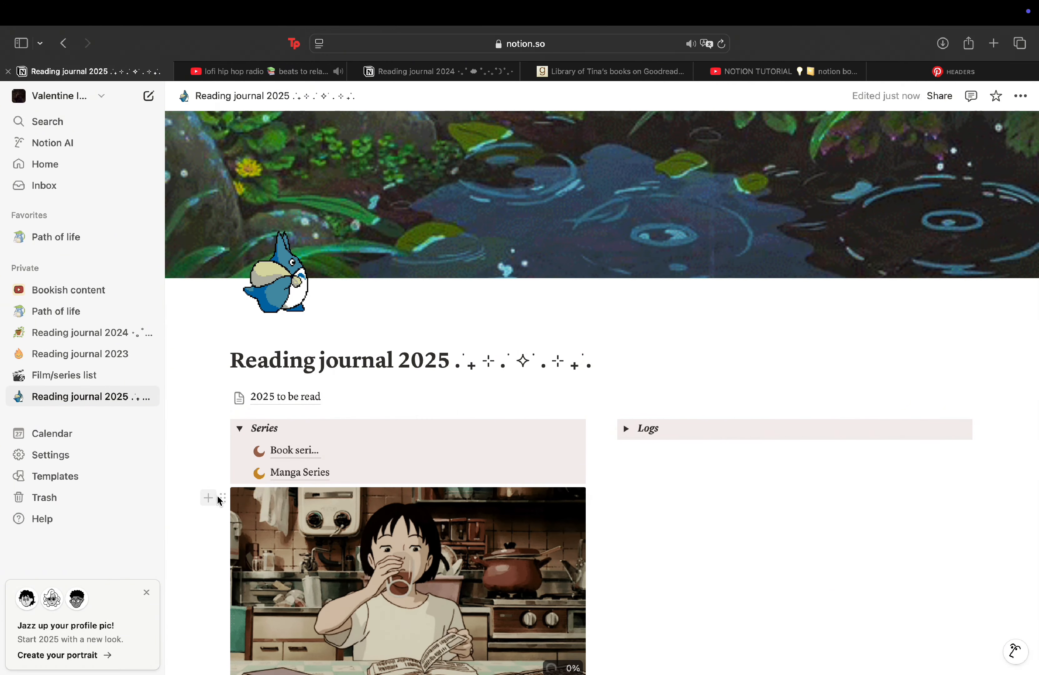
# Step: Place the image in a column between the two toggles and swap the toggles so Logs comes first and Series last
pyautogui.moveTo(220, 499); pyautogui.dragTo(593, 432)
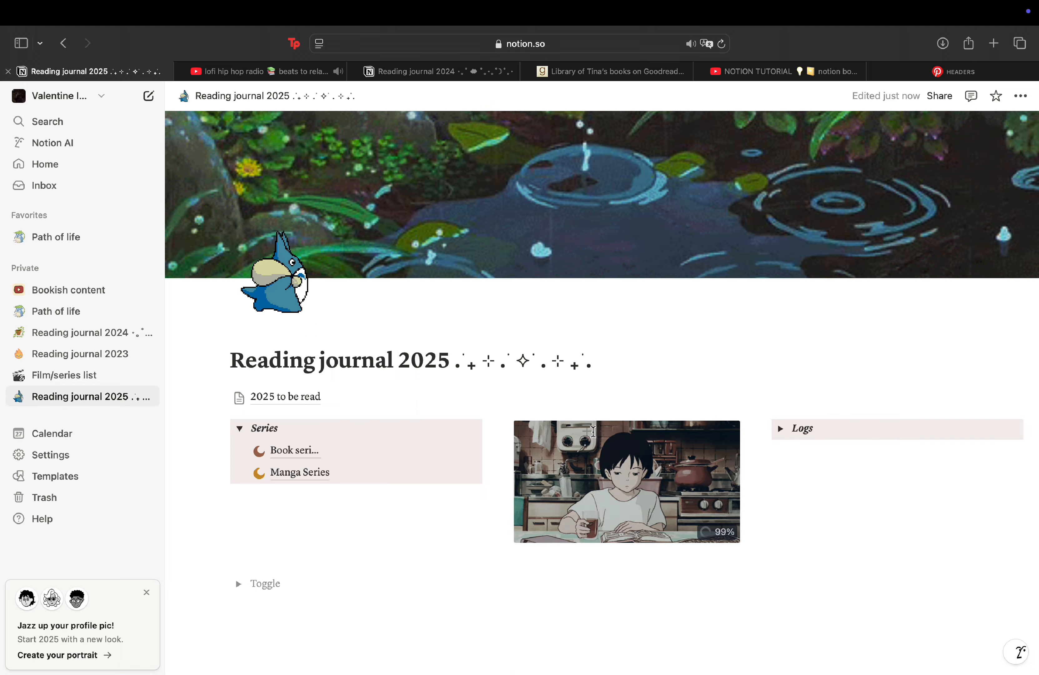
pyautogui.click(240, 429)
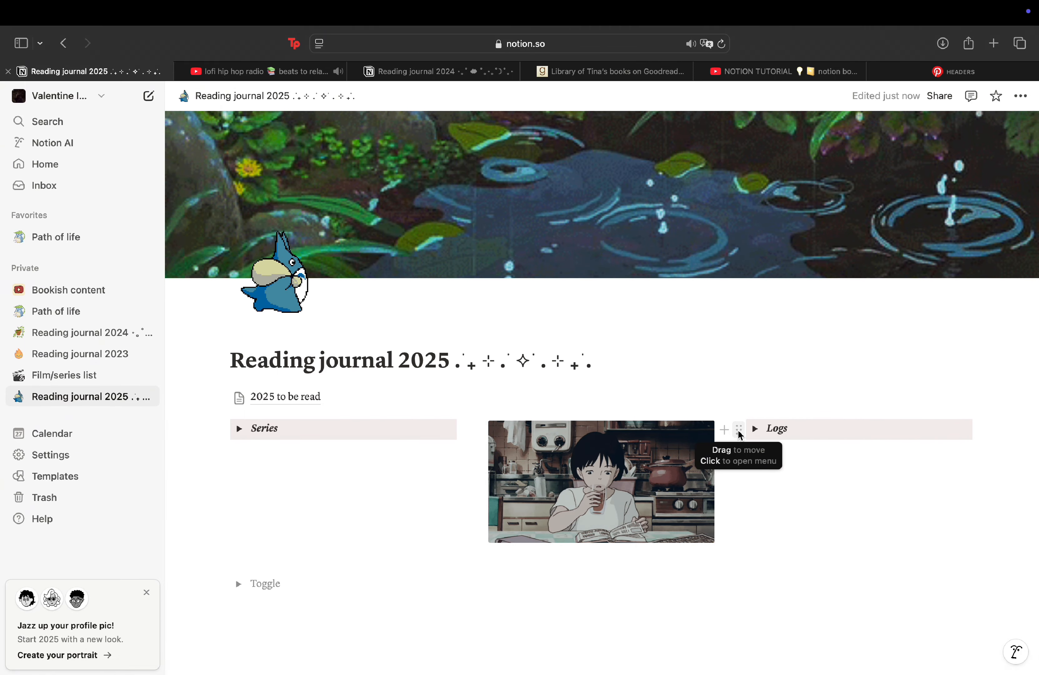
pyautogui.moveTo(739, 434); pyautogui.dragTo(280, 465)
pyautogui.moveTo(224, 430); pyautogui.dragTo(872, 450)
pyautogui.click(823, 490)
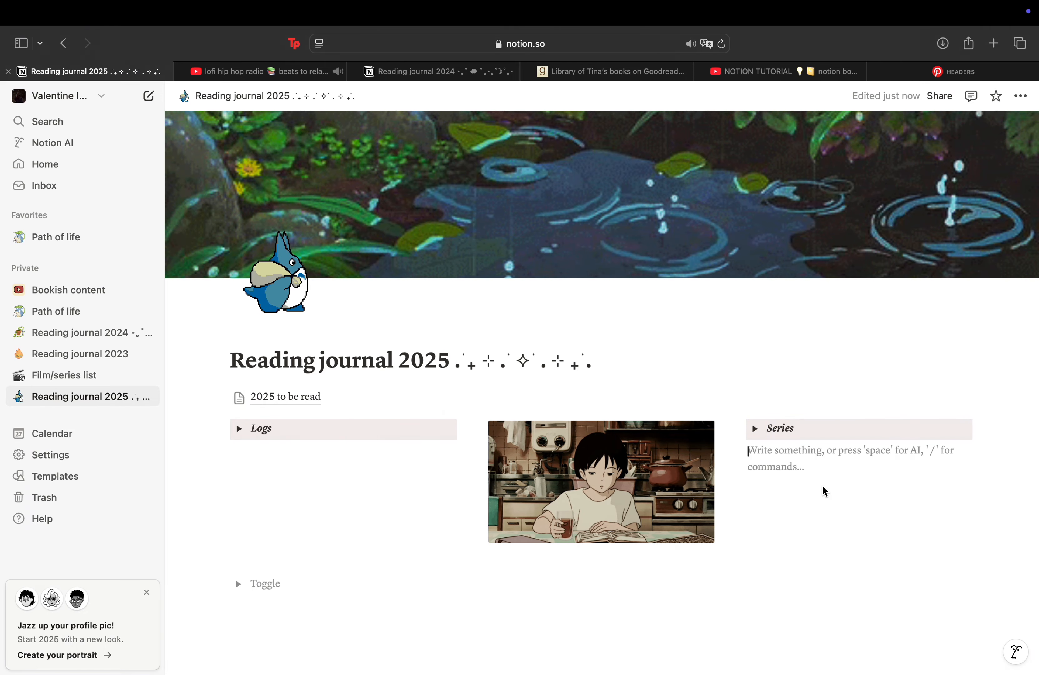
# Step: Move the 2025 to be read database below the row with the toggles and the image
pyautogui.scroll(-3, 526, 438)
pyautogui.click(289, 366)
pyautogui.moveTo(221, 309); pyautogui.dragTo(364, 466)
pyautogui.click(350, 495)
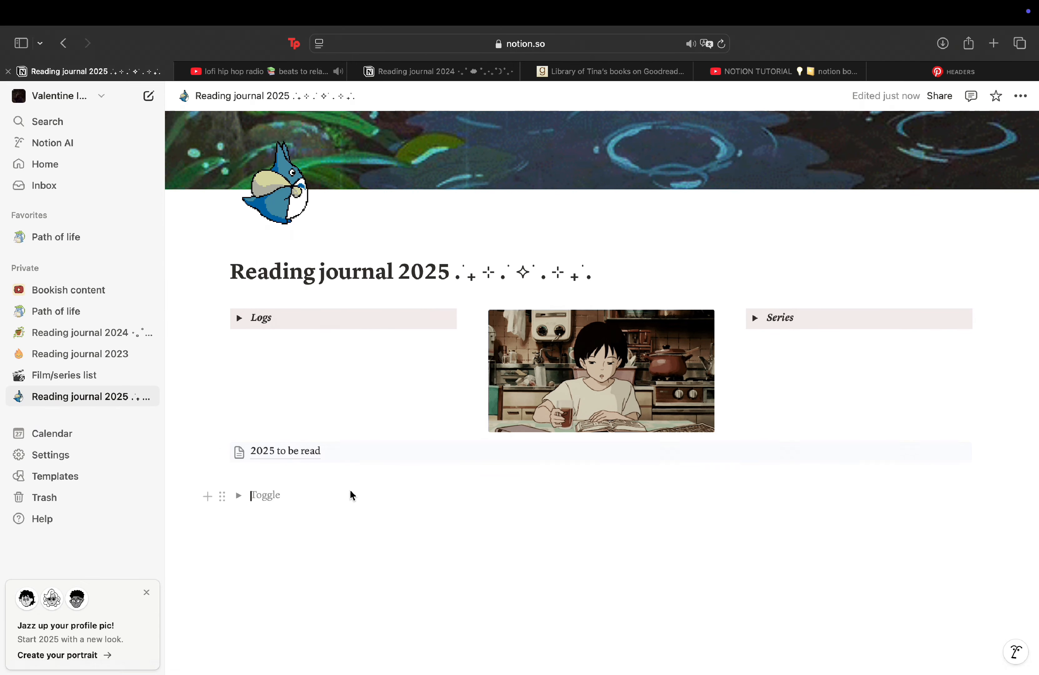
# Step: Turn the 2025 to be read database into an inline database and add a Gallery view to it
pyautogui.click(222, 451)
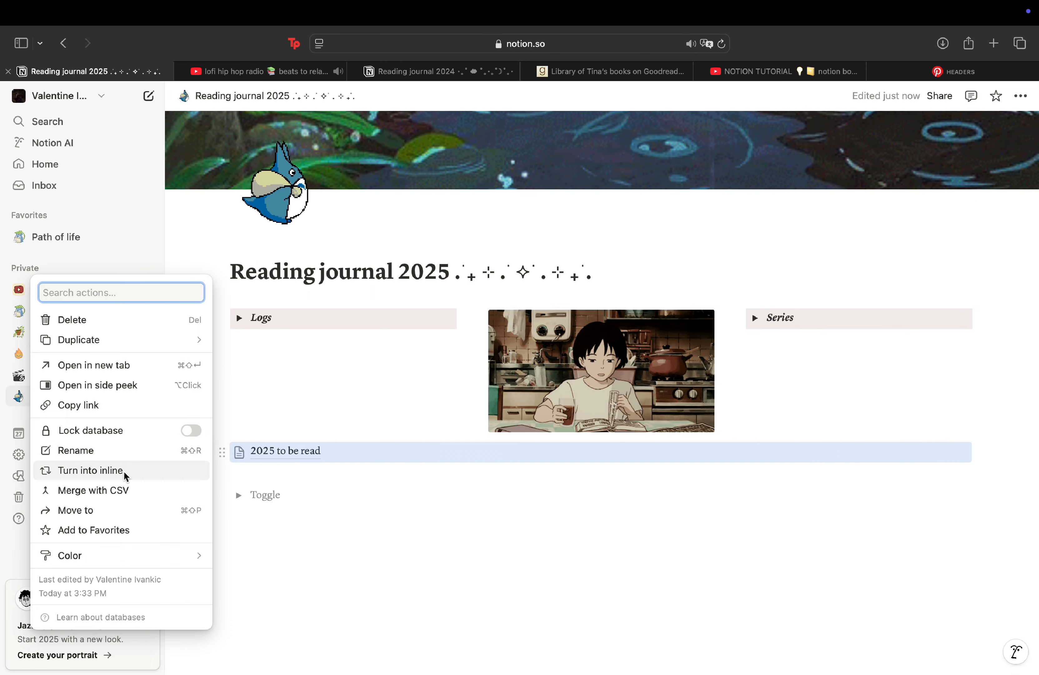
pyautogui.click(90, 470)
pyautogui.scroll(-2, 416, 493)
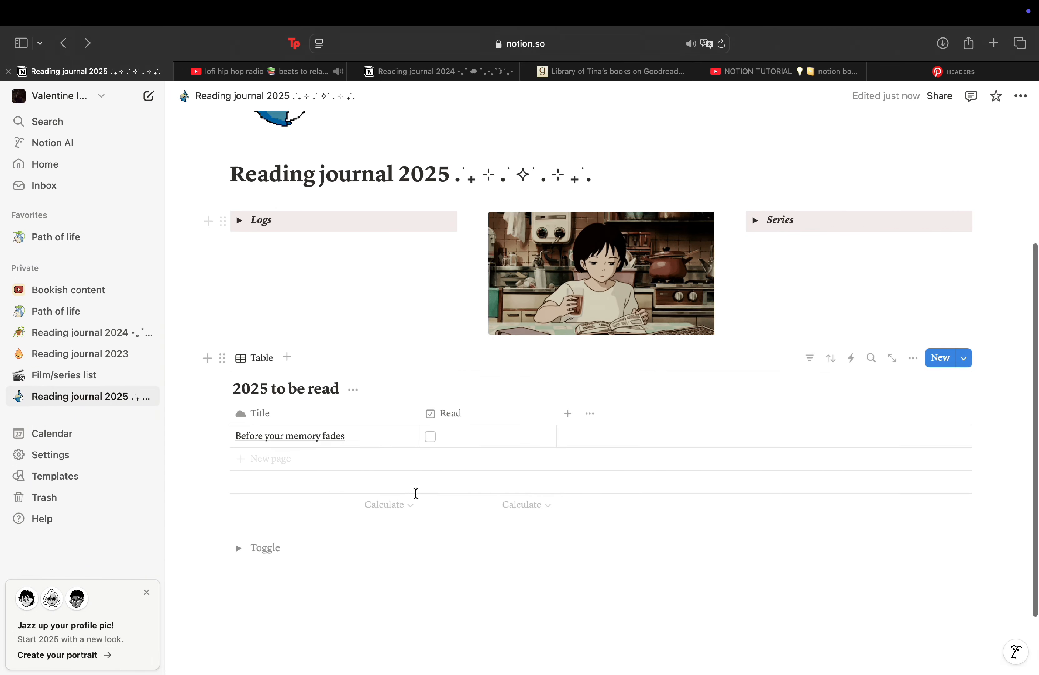
pyautogui.click(288, 358)
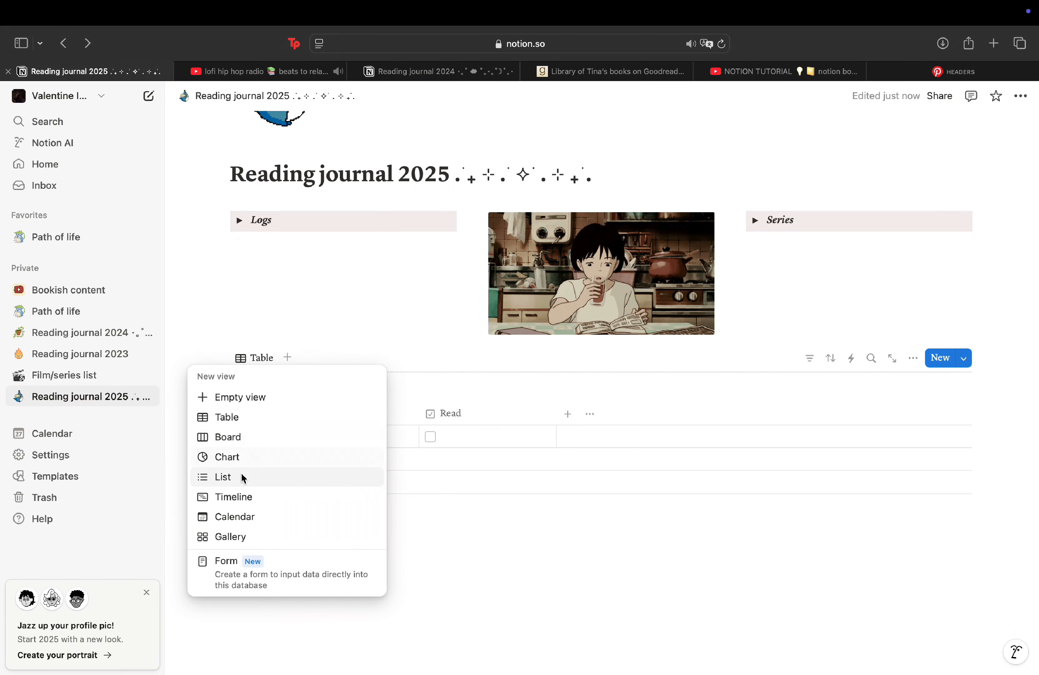
pyautogui.click(242, 537)
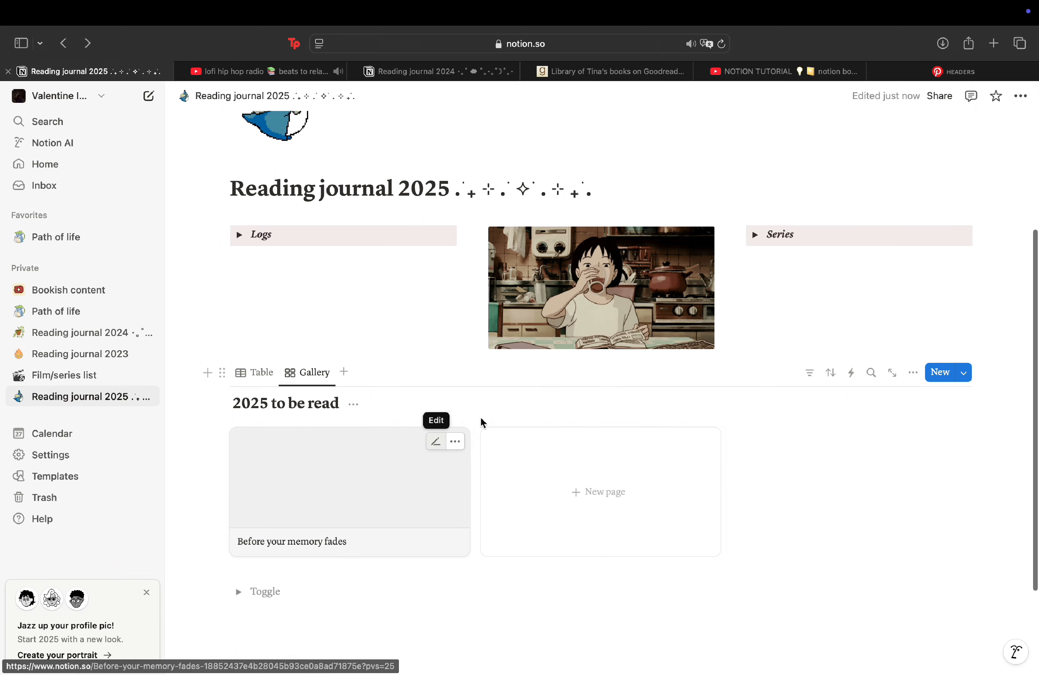
# Step: Show the Read property on the cards of the 2025 to be read gallery
pyautogui.click(907, 373)
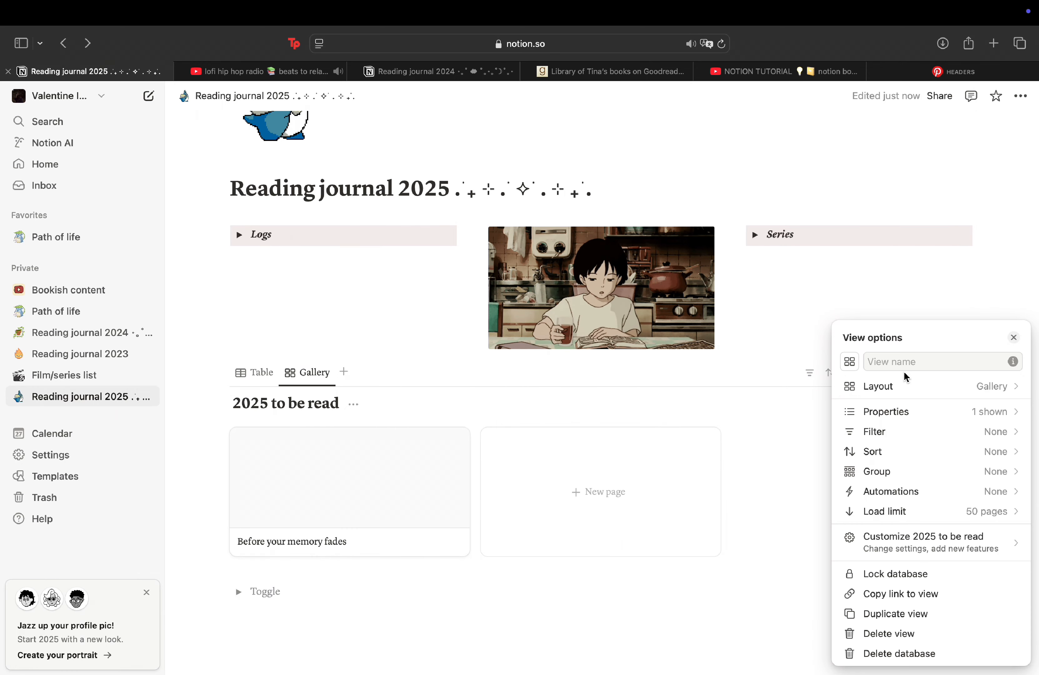
pyautogui.click(907, 411)
pyautogui.click(999, 517)
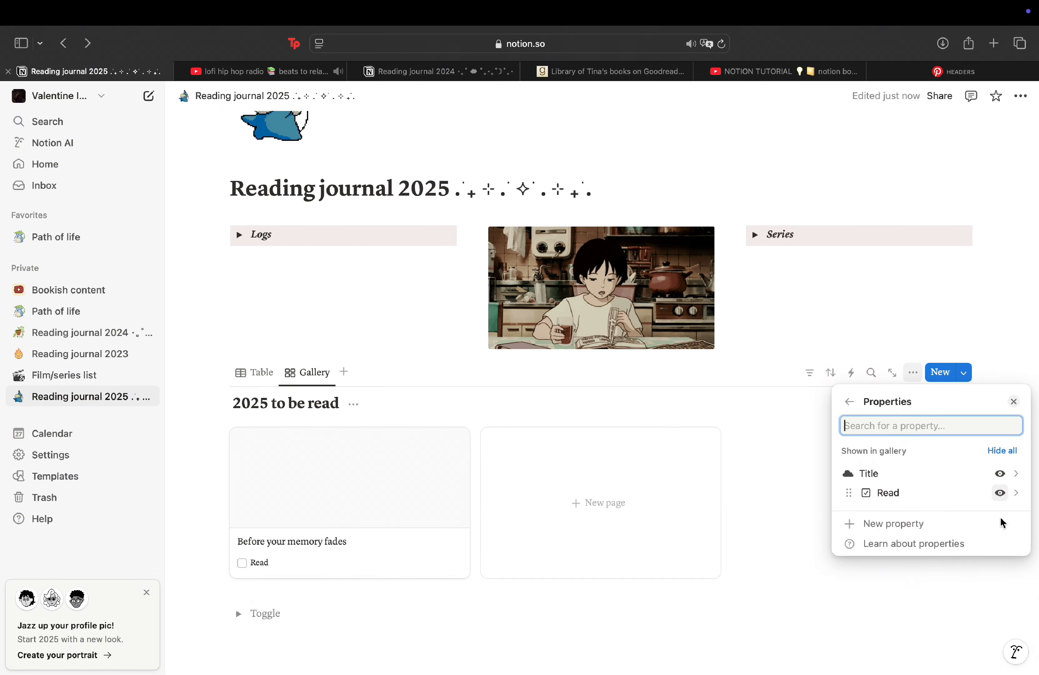
# Step: Set the gallery's card preview to Page cover and turn on Fit image in its layout
pyautogui.click(909, 360)
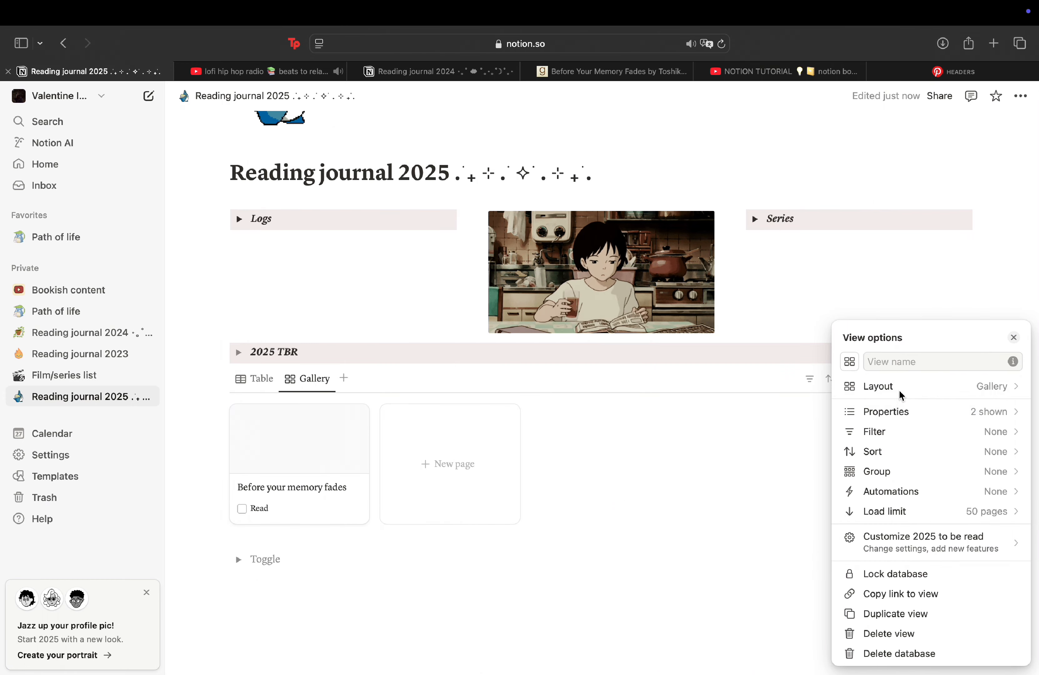
pyautogui.click(903, 387)
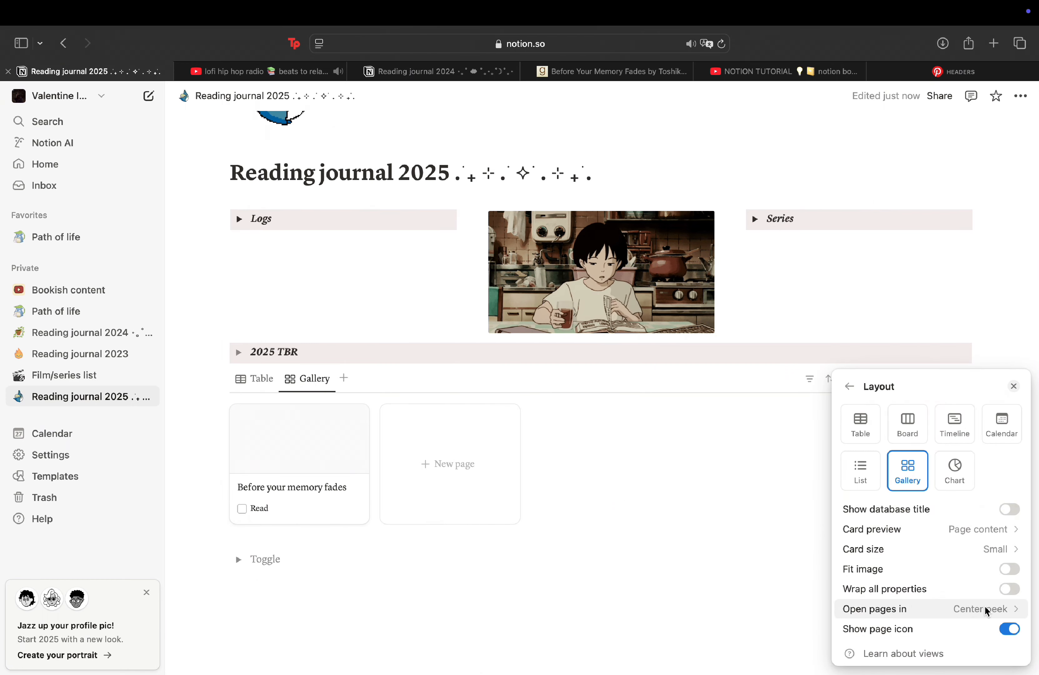
pyautogui.click(946, 529)
pyautogui.click(914, 569)
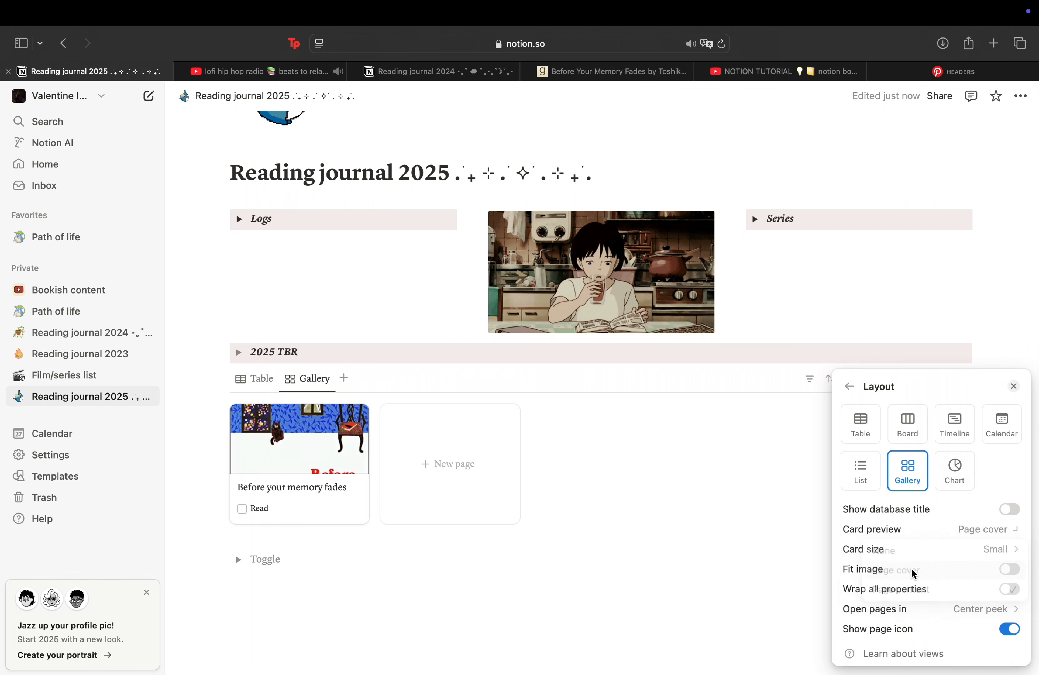
pyautogui.click(1012, 570)
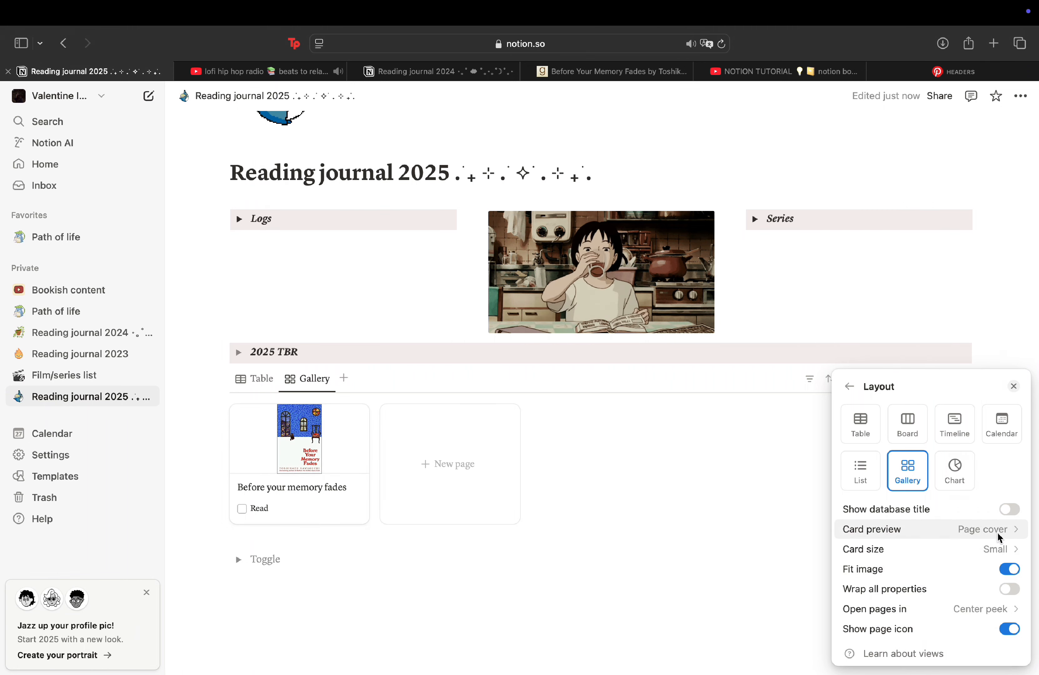
pyautogui.click(626, 518)
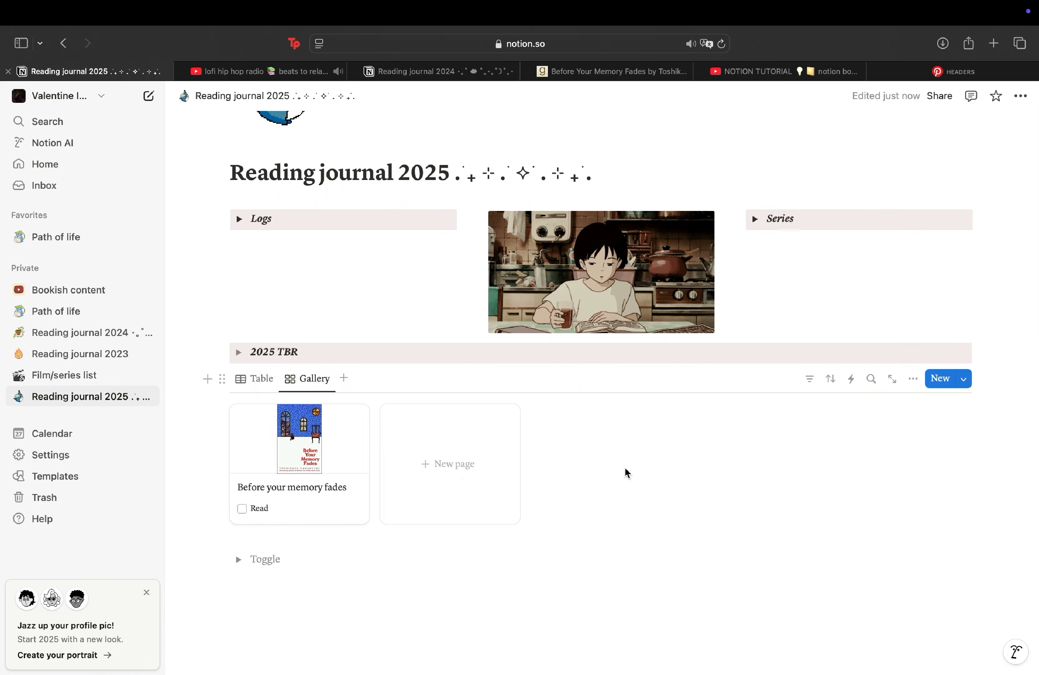
# Step: Expand the Logs toggle and upload Studio Ghibli Icon-2.jpg from the downloads folder as the Manga Log icon
pyautogui.scroll(3, 624, 471)
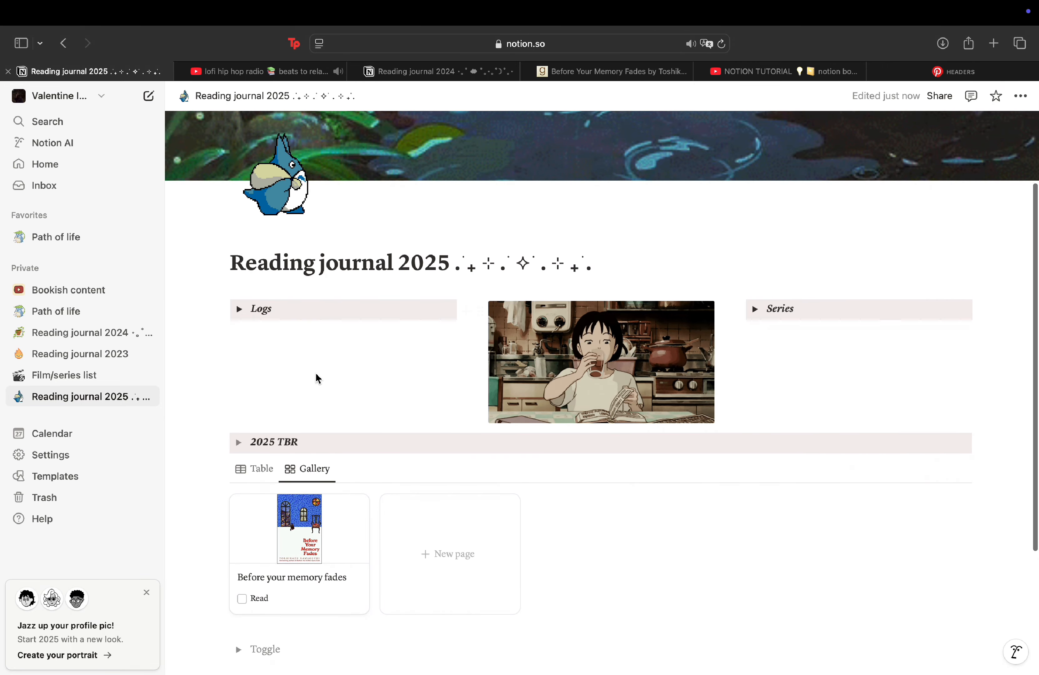
pyautogui.click(240, 309)
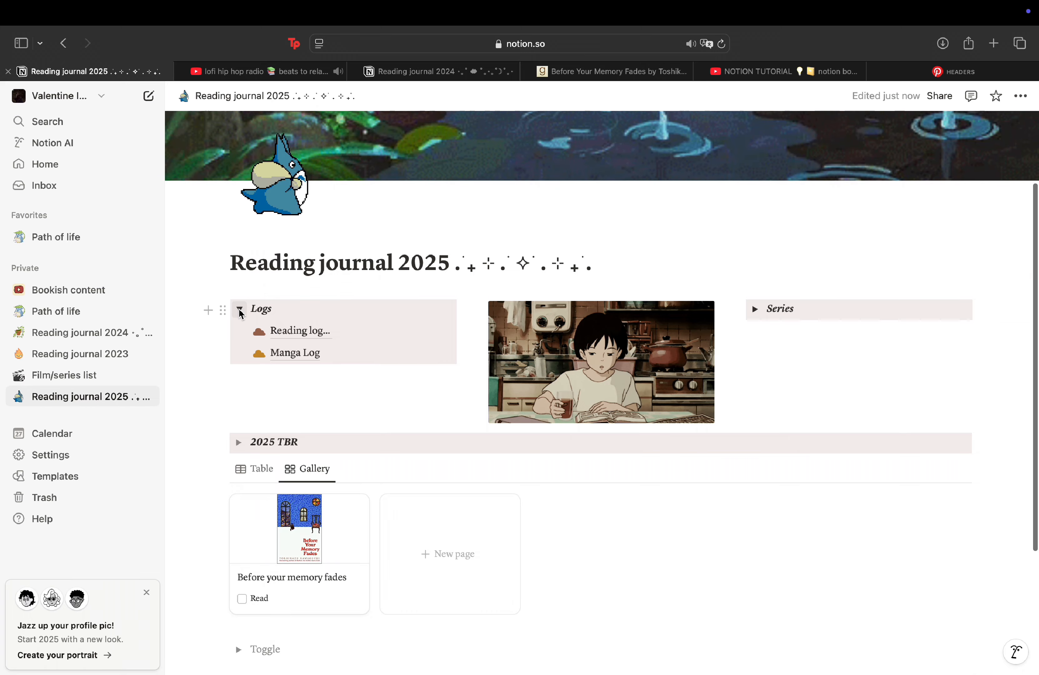
pyautogui.click(258, 331)
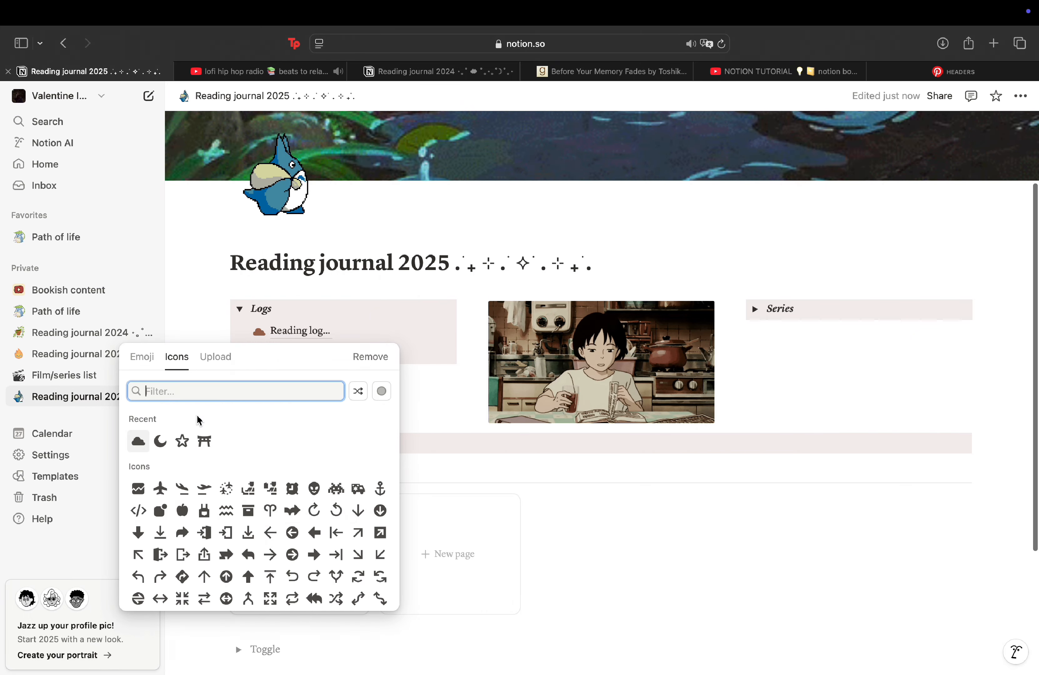
pyautogui.click(222, 361)
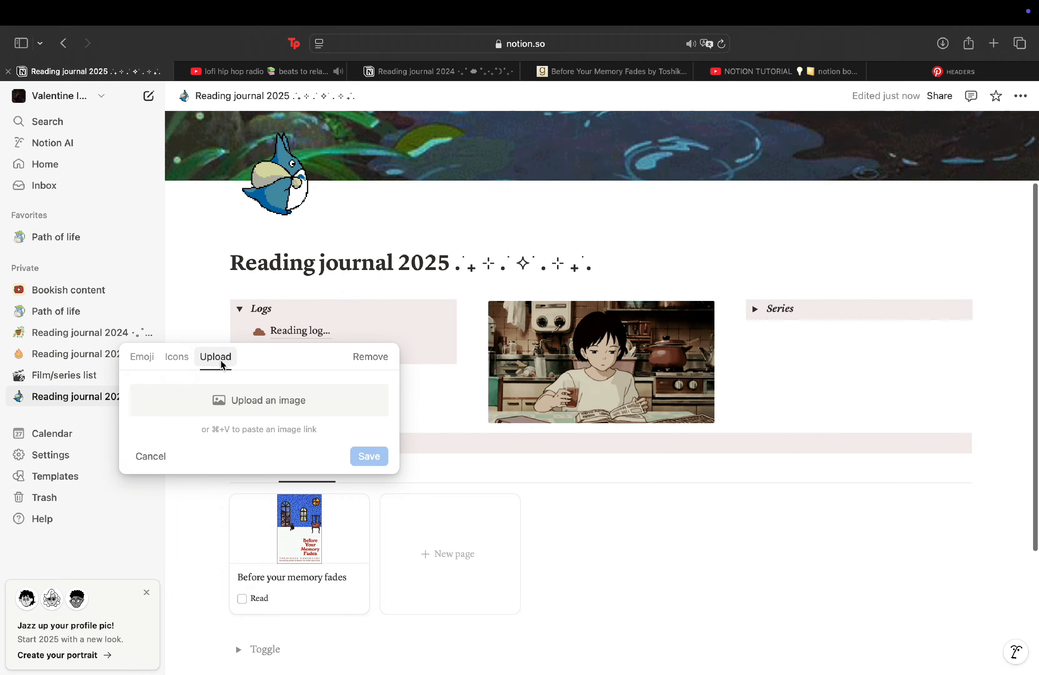
pyautogui.click(231, 398)
pyautogui.click(314, 268)
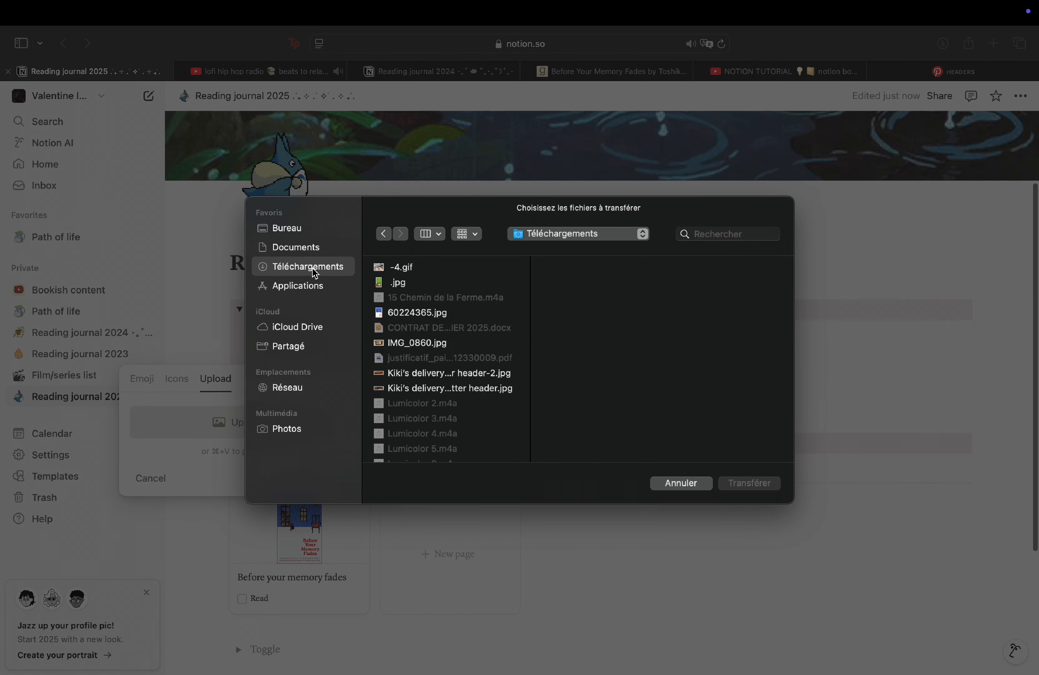
pyautogui.scroll(-10, 422, 343)
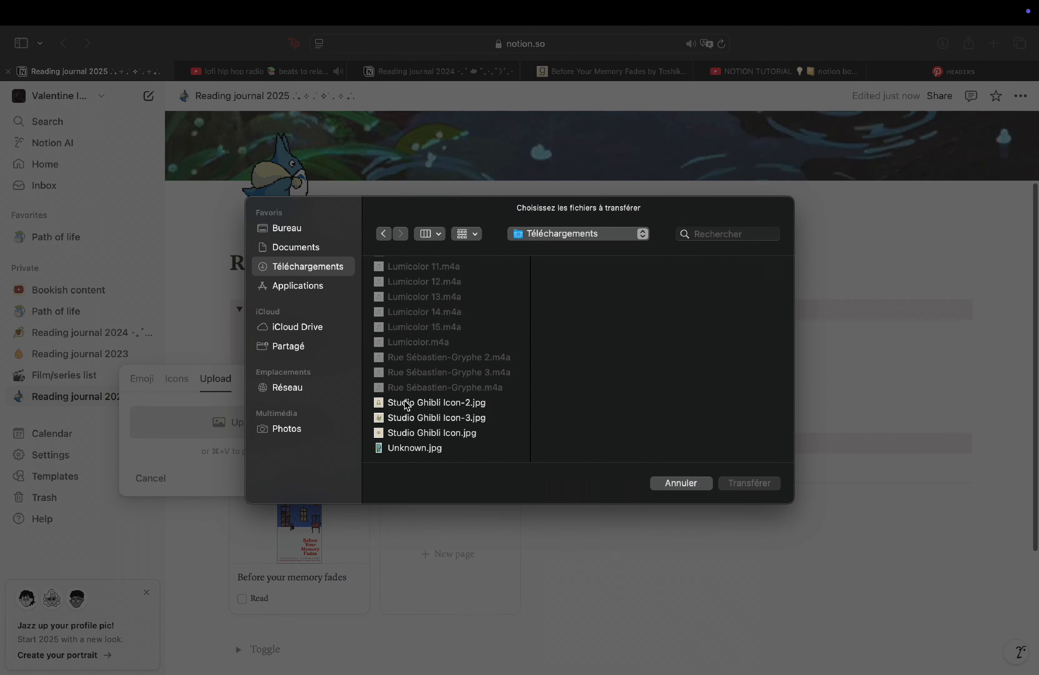
pyautogui.click(410, 403)
pyautogui.click(749, 483)
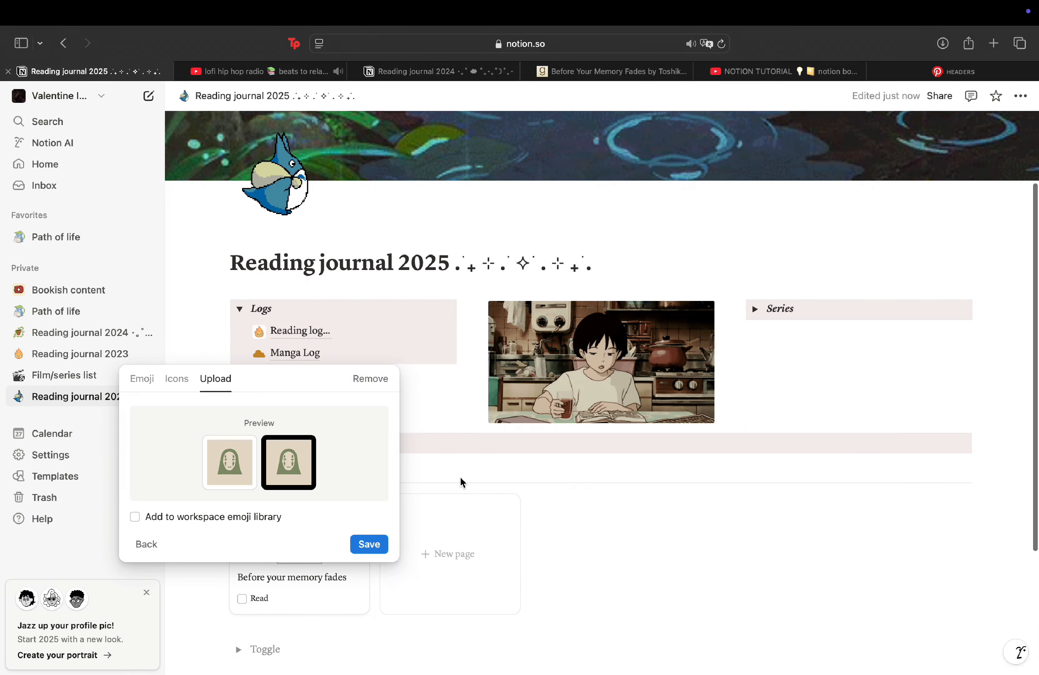
pyautogui.click(370, 542)
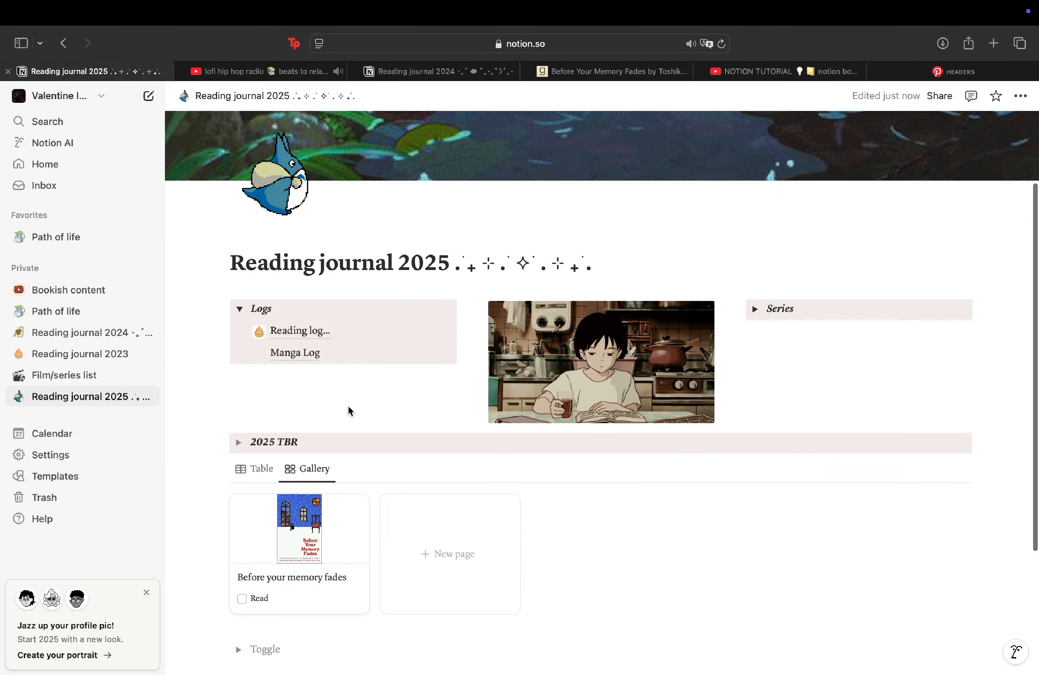
# Step: Replace the icon of the Reading log page in the Logs toggle with an upload of Studio Ghibli Icon-3.jpg
pyautogui.click(258, 332)
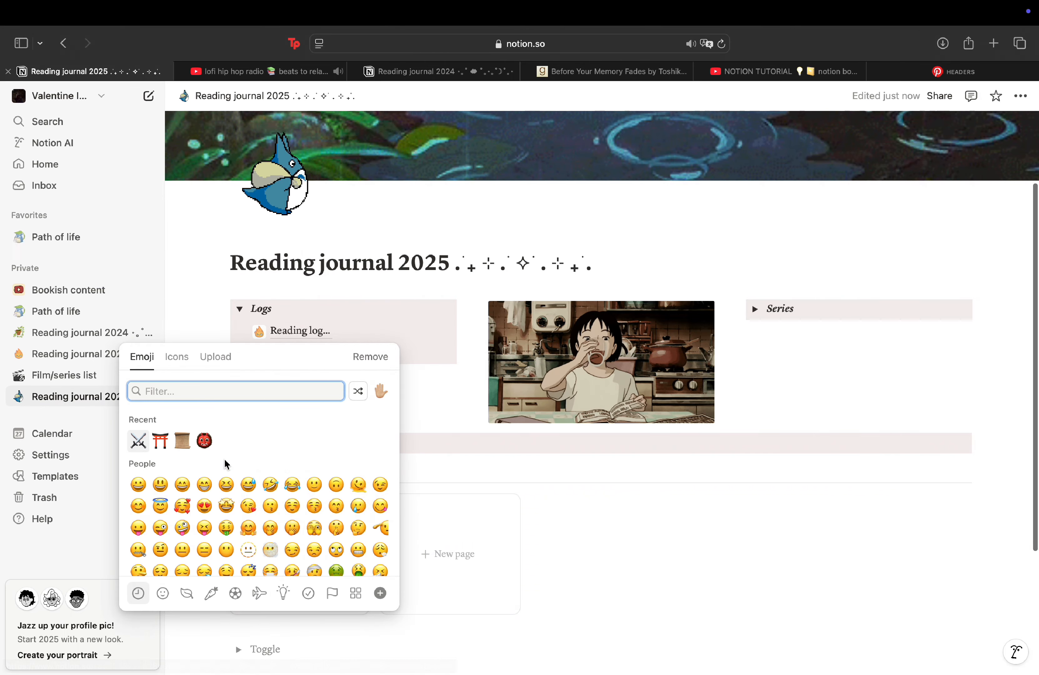
pyautogui.click(185, 360)
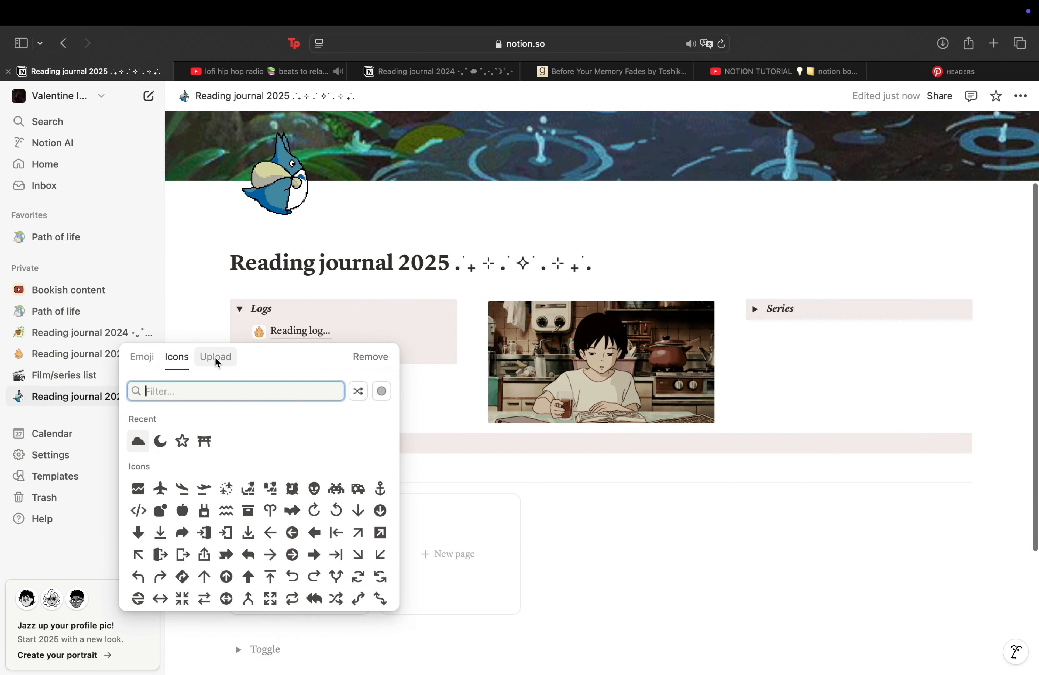
pyautogui.click(216, 357)
pyautogui.click(240, 403)
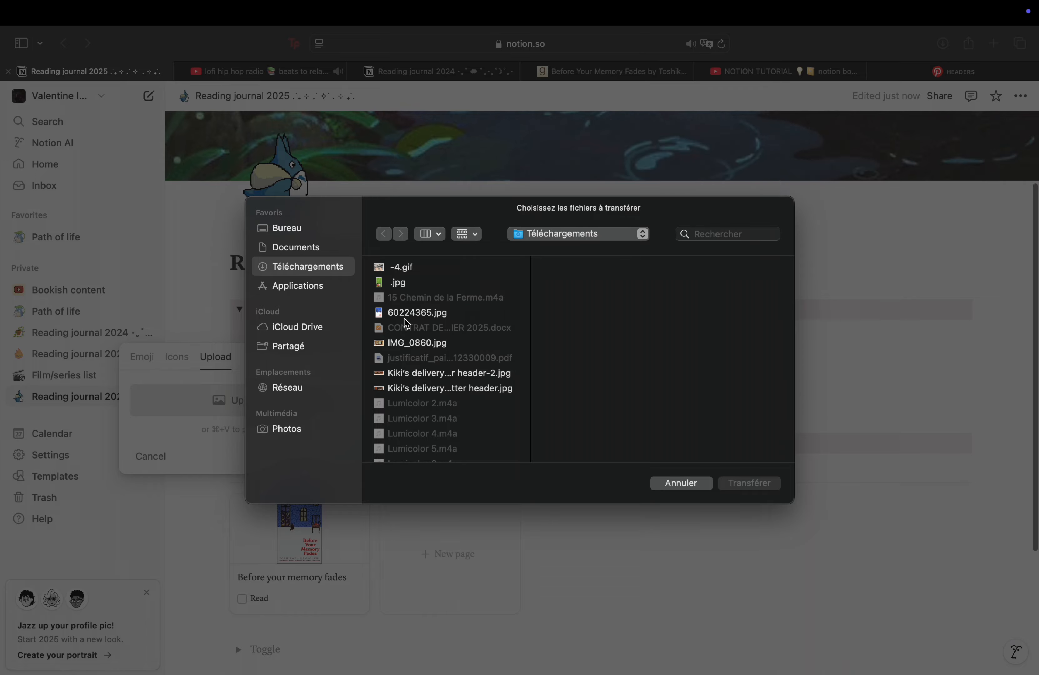
pyautogui.scroll(-10, 416, 359)
pyautogui.click(429, 402)
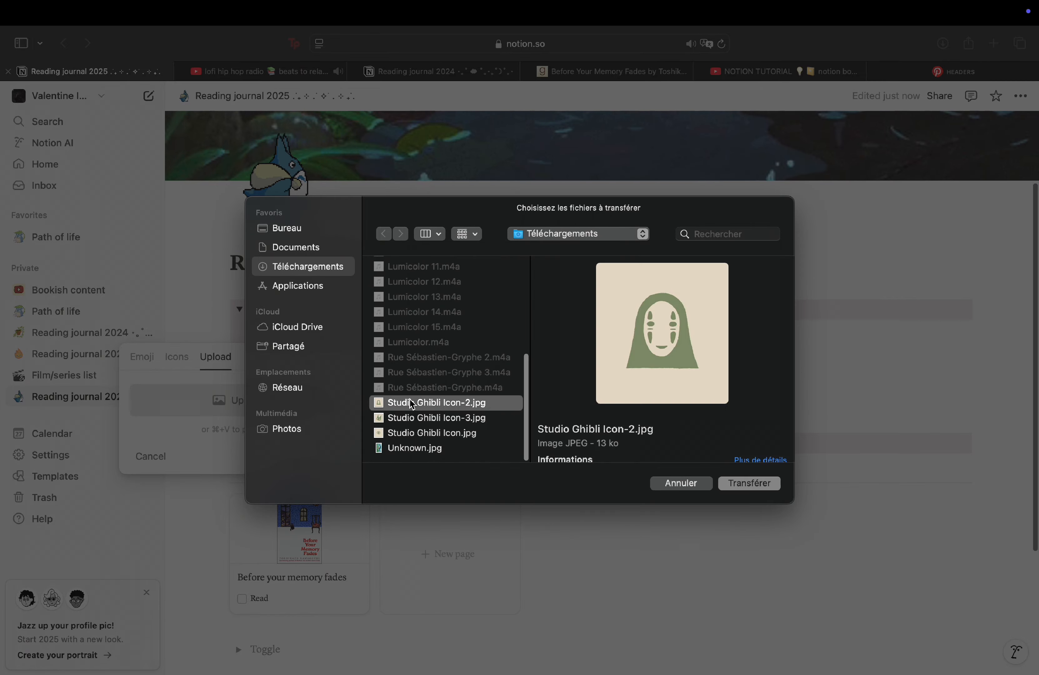
pyautogui.click(434, 417)
pyautogui.click(735, 486)
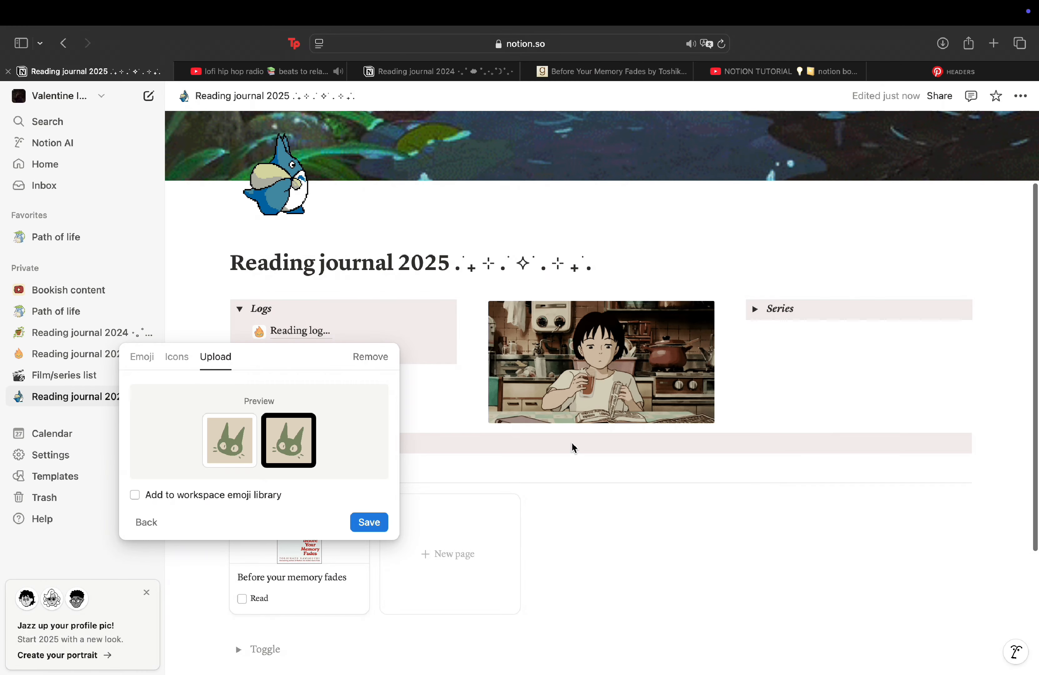
pyautogui.click(369, 524)
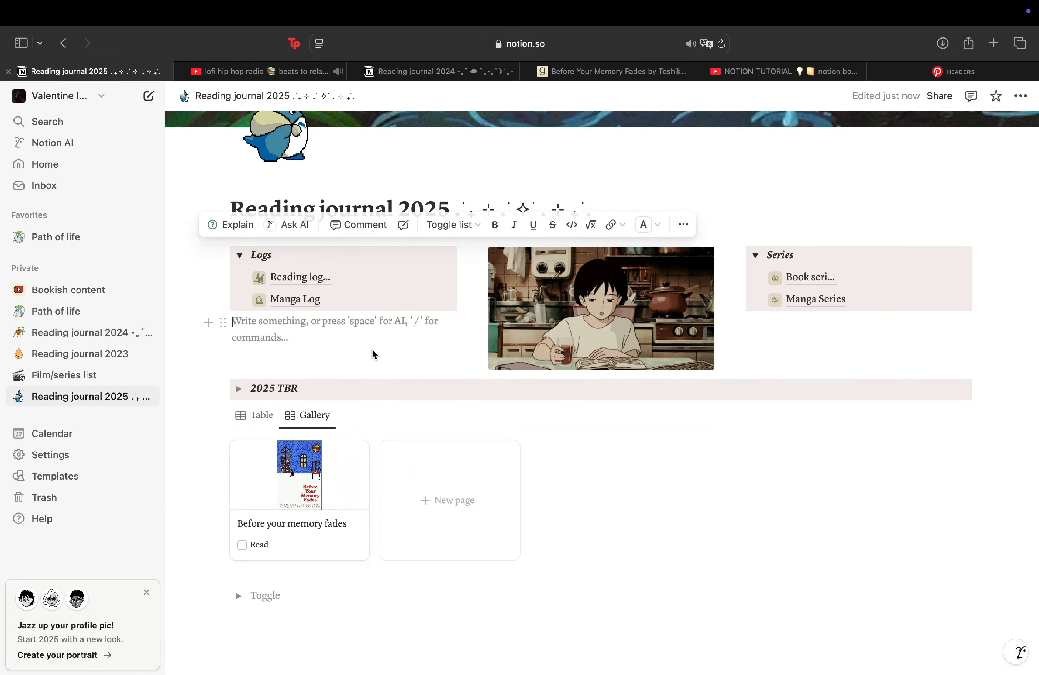
# Step: Move the 2025 TBR toggle and its gallery database above the row with Logs, the image and Series
pyautogui.moveTo(222, 390); pyautogui.dragTo(239, 230)
pyautogui.moveTo(222, 416); pyautogui.dragTo(231, 256)
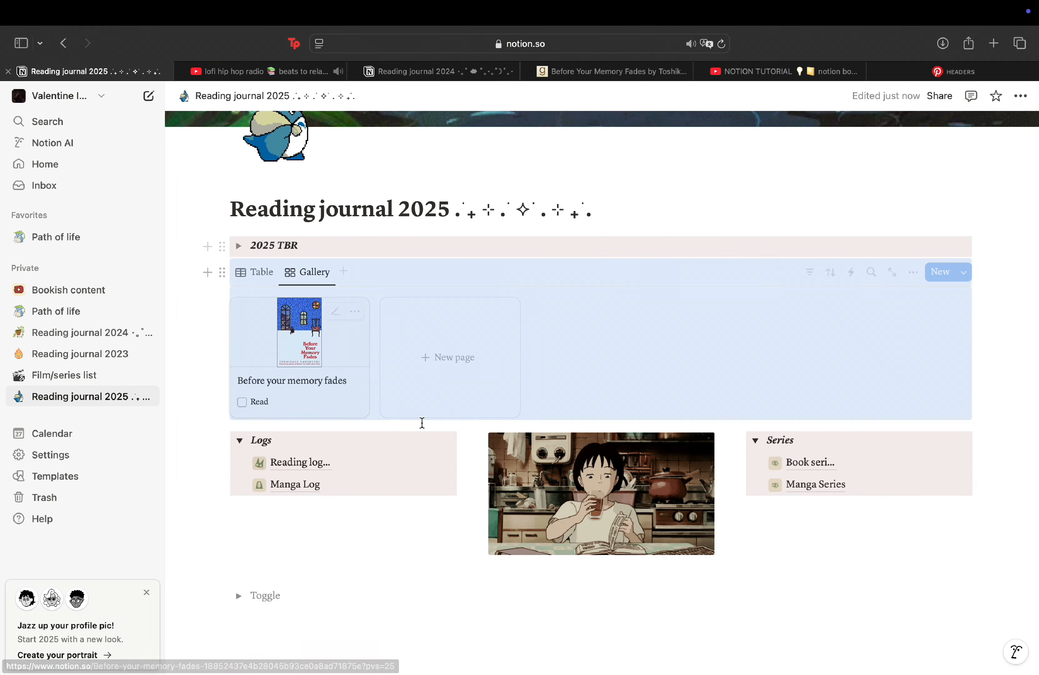
pyautogui.click(482, 554)
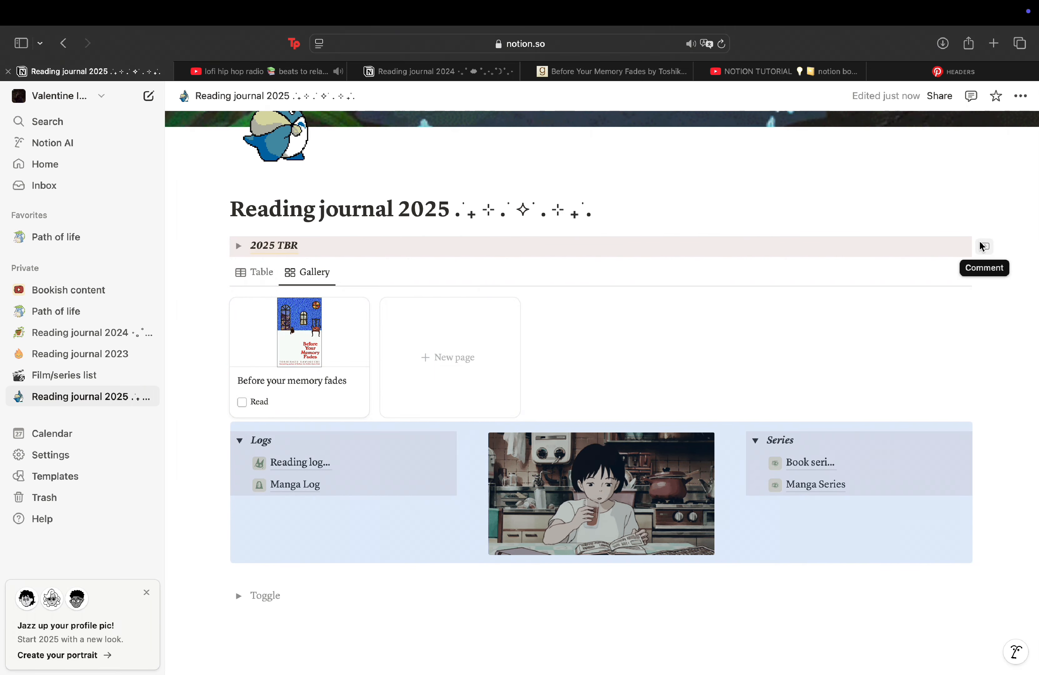
# Step: Insert a toggle named January TBR below 2025 TBR and give it the same background colour
pyautogui.click(206, 248)
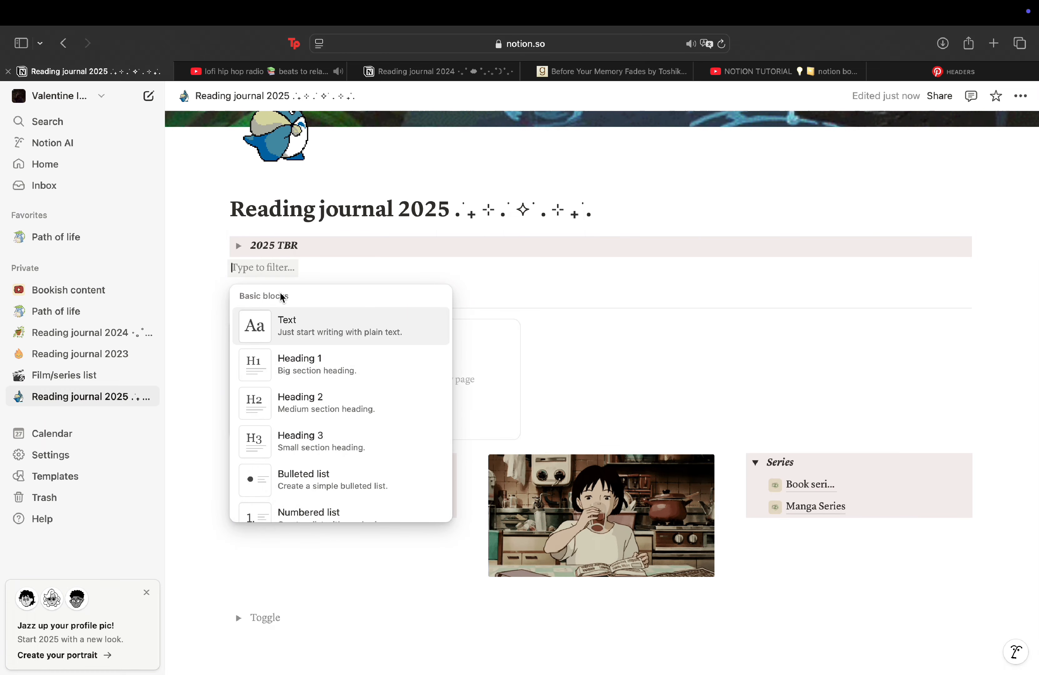
pyautogui.write('Toggle')
pyautogui.press('Return')
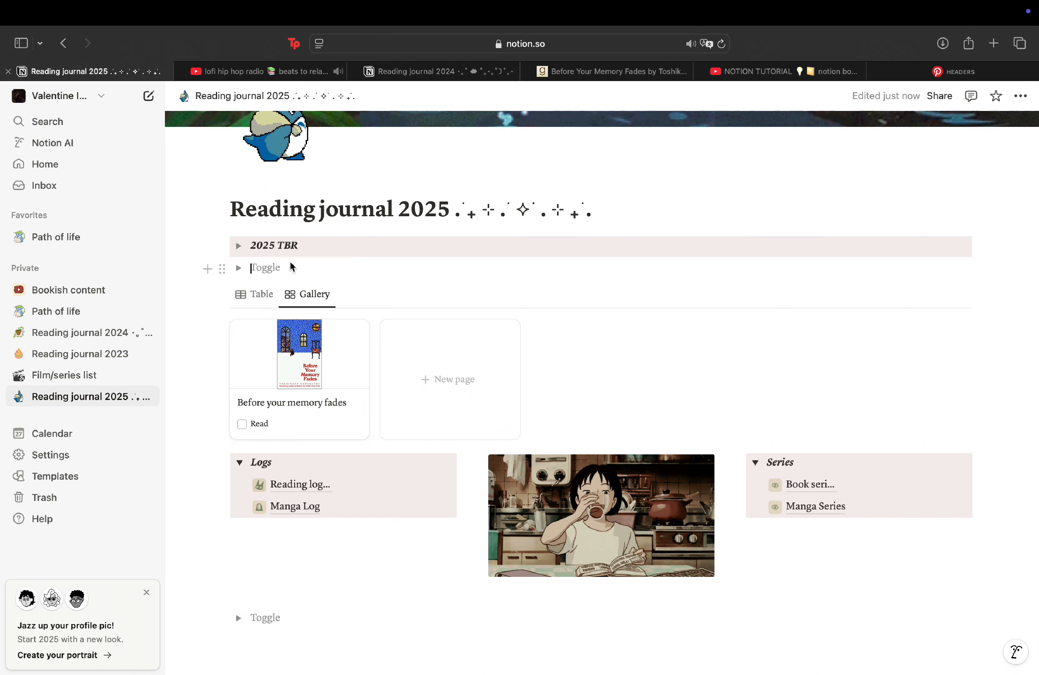
pyautogui.write('January TBR')
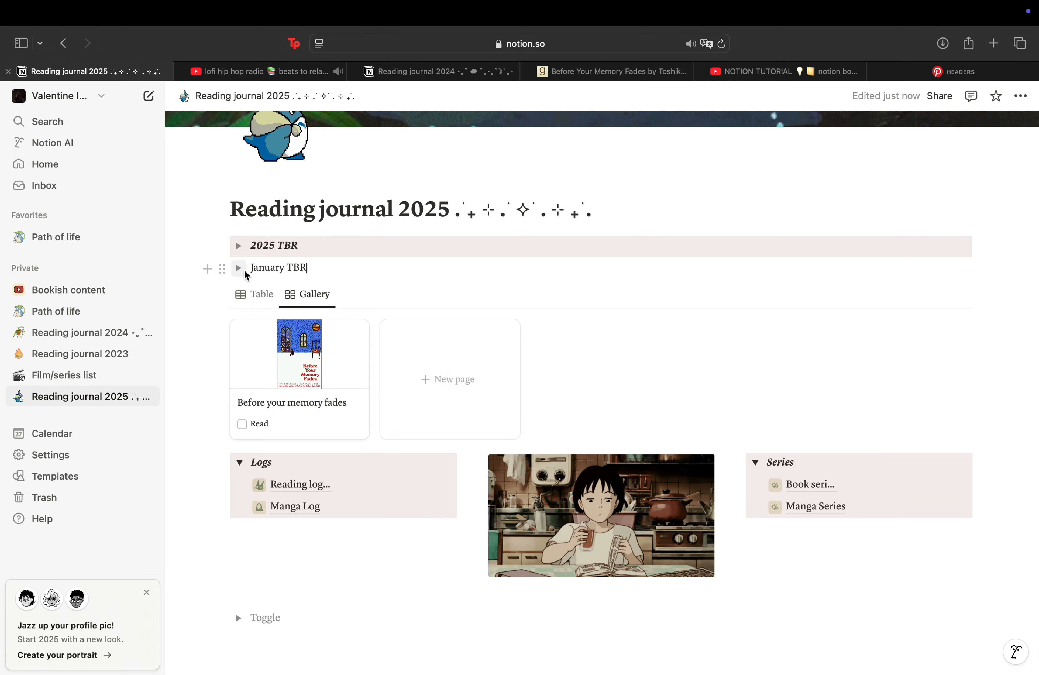
pyautogui.click(223, 271)
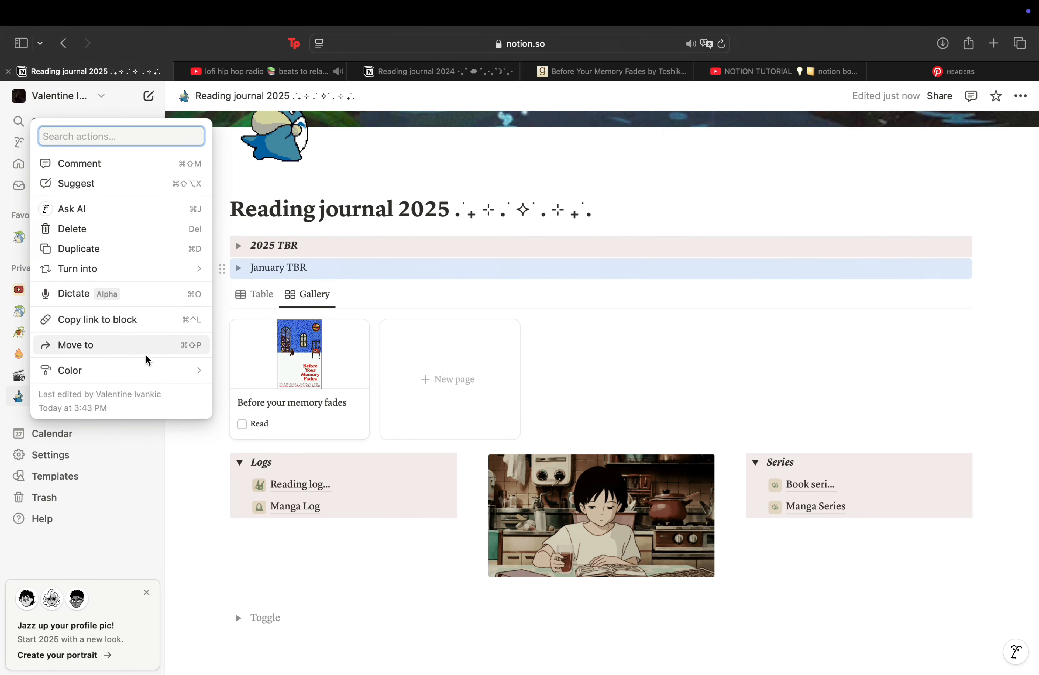
pyautogui.moveTo(147, 373)
pyautogui.click(265, 514)
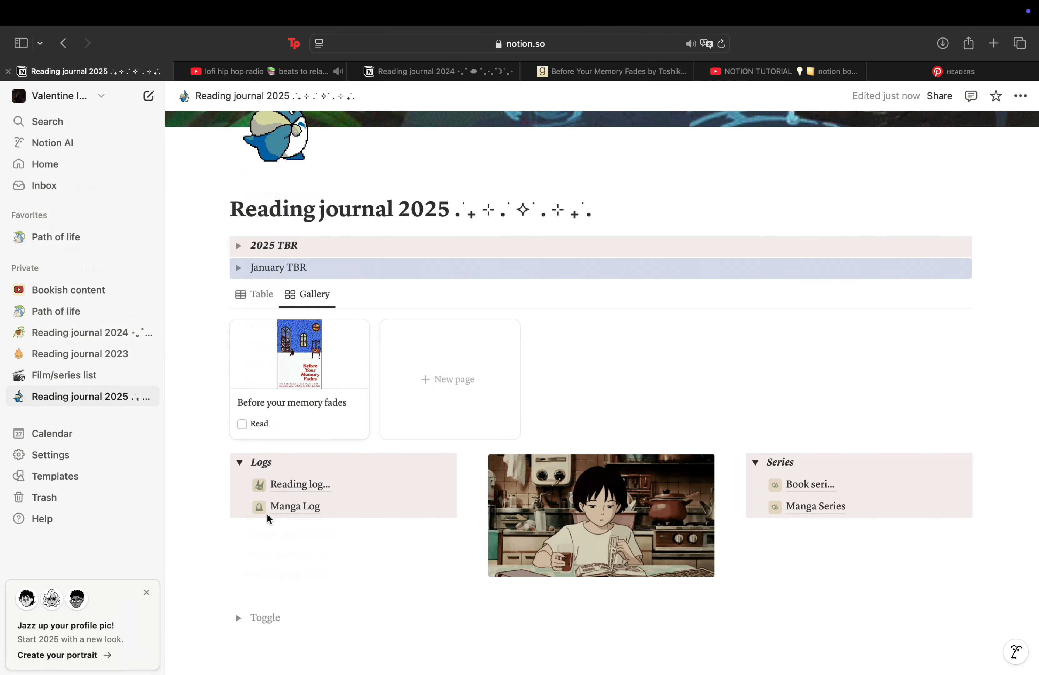
# Step: Make the January TBR text bold, italic and underlined, and place the toggle in a column to the right of 2025 TBR
pyautogui.click(320, 272)
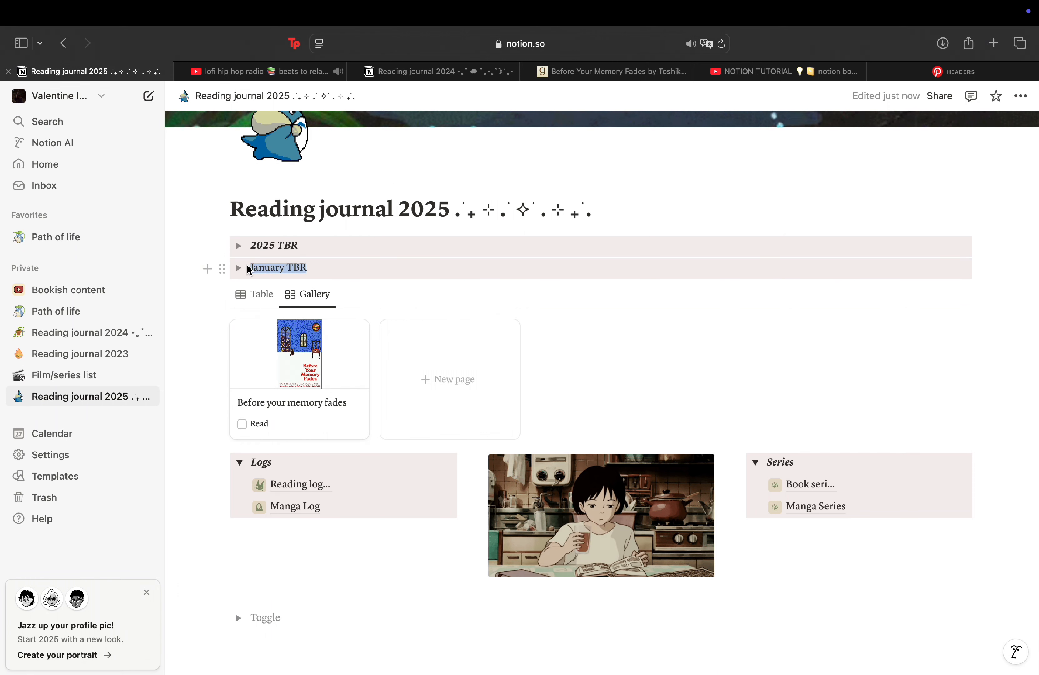
pyautogui.click(532, 243)
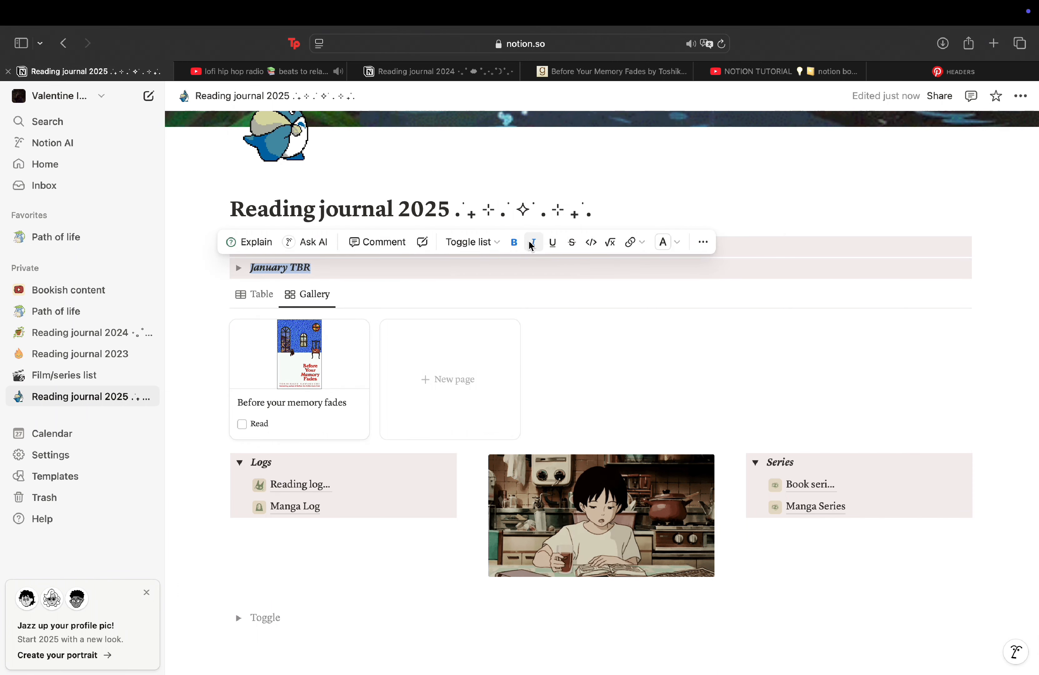
pyautogui.click(554, 243)
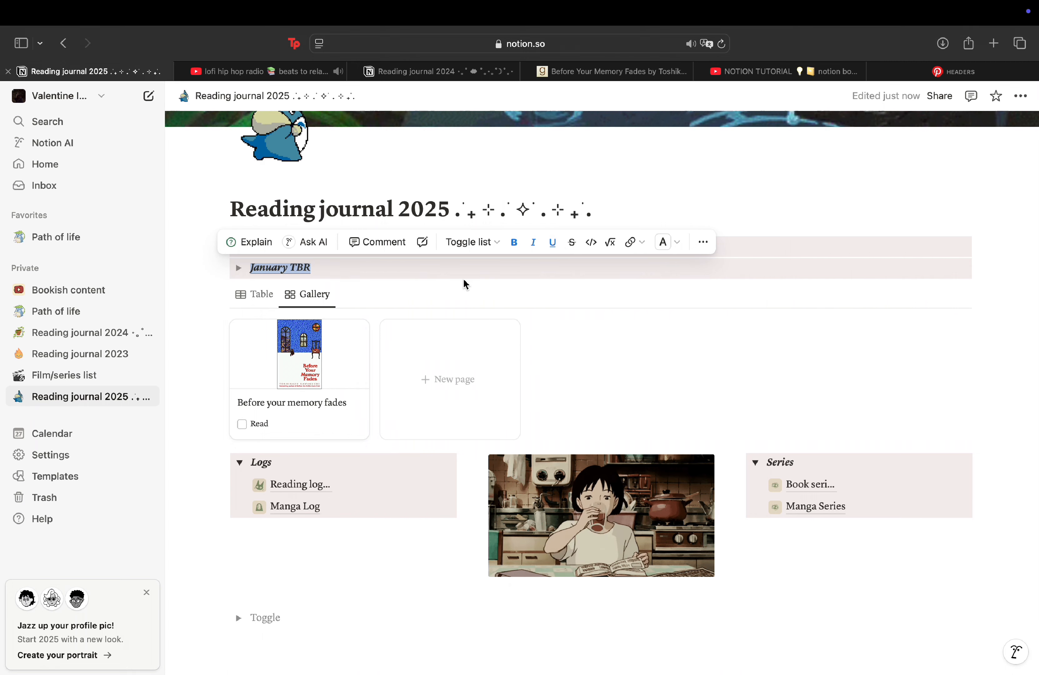
pyautogui.moveTo(220, 268); pyautogui.dragTo(984, 246)
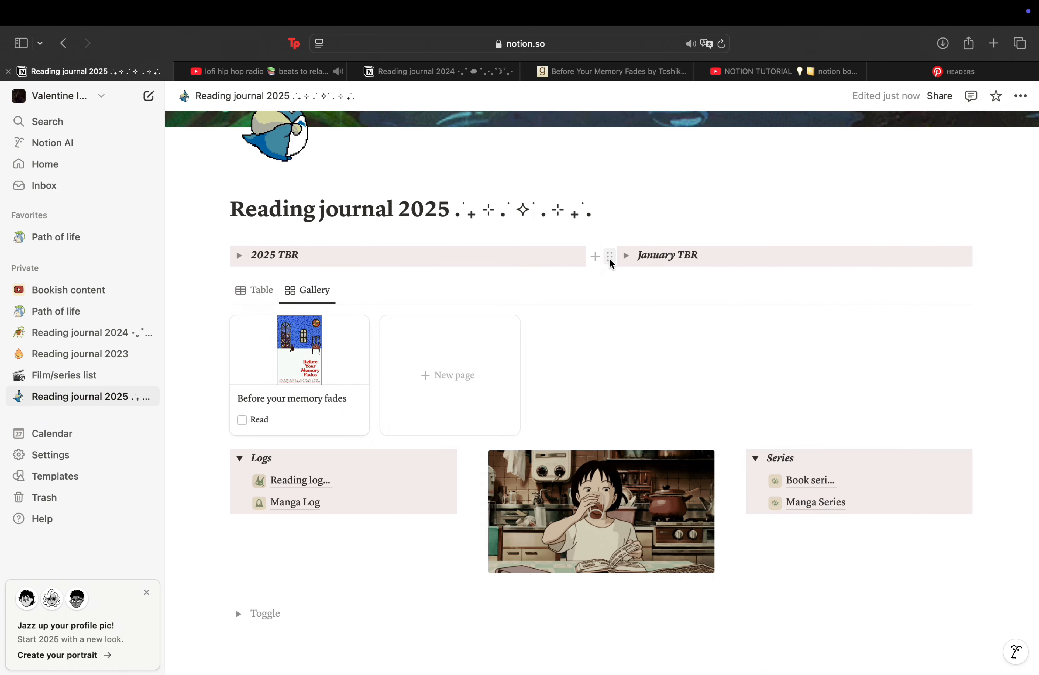
# Step: Add a to-do list below the January TBR toggle with the items Shining, Clash of Kings and Before your memory fades
pyautogui.click(599, 257)
pyautogui.scroll(-5, 679, 384)
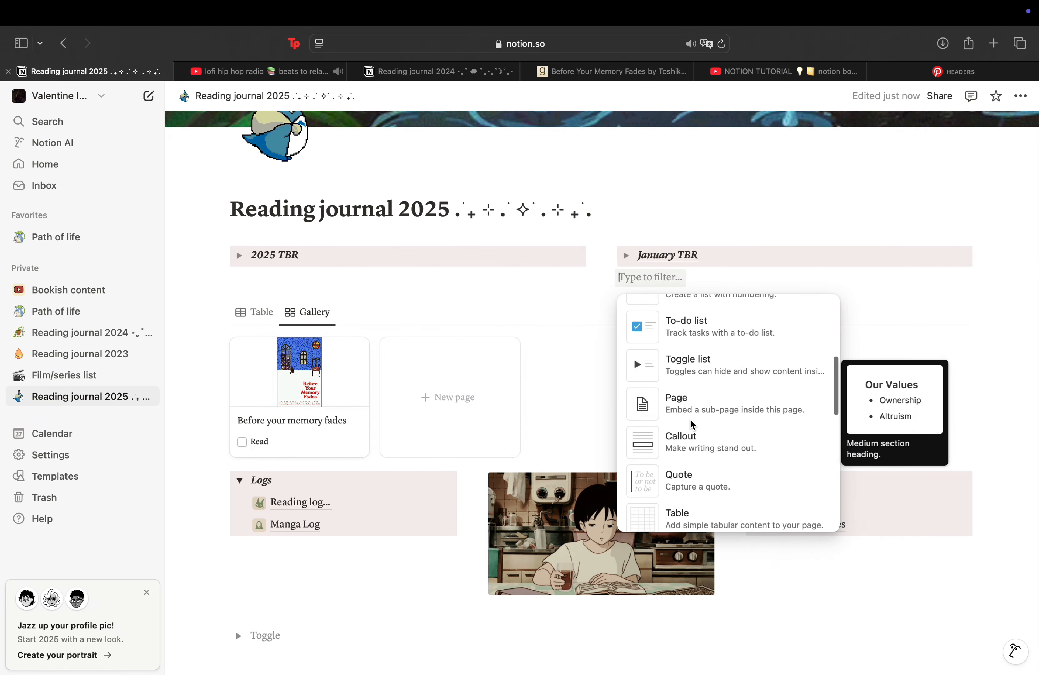
pyautogui.click(699, 325)
pyautogui.write('Shin')
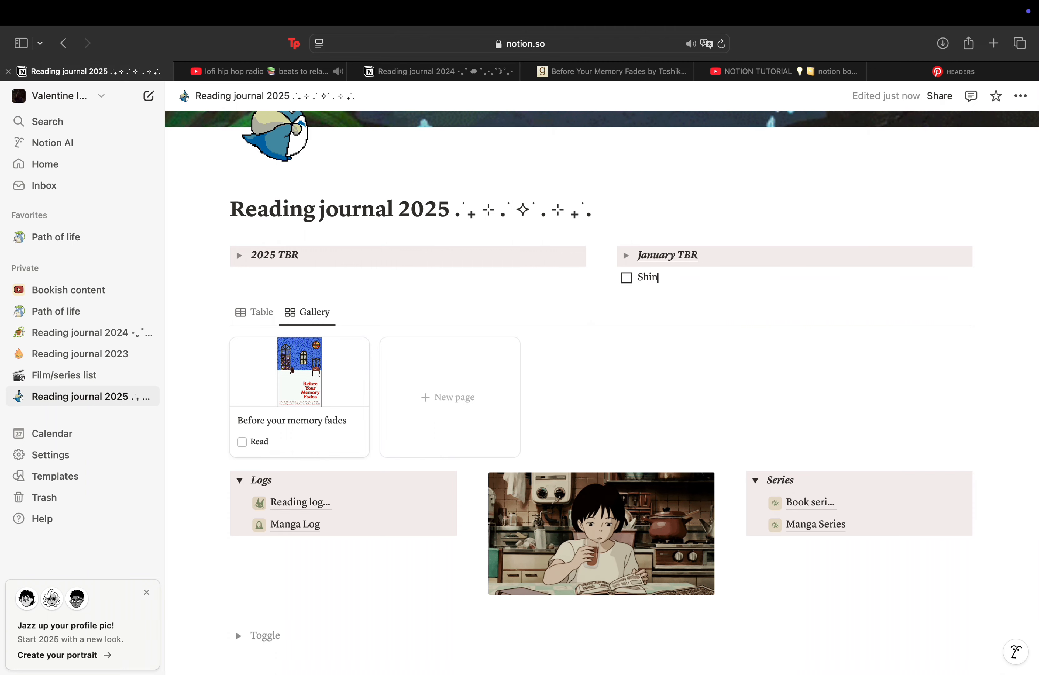
pyautogui.write('ing')
pyautogui.press('Return')
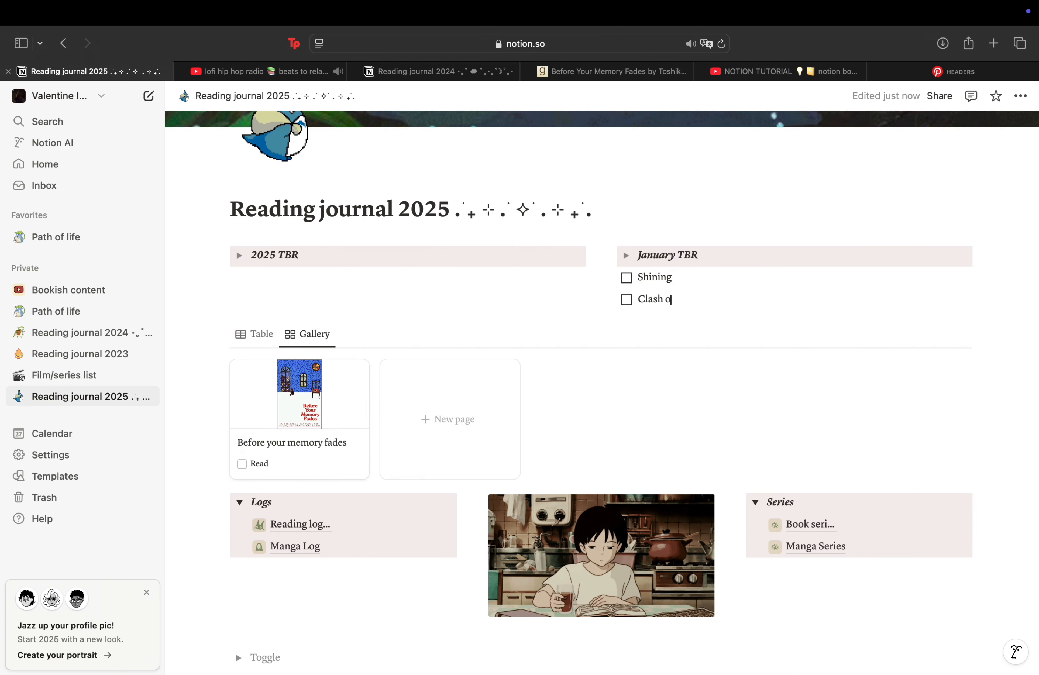
pyautogui.write('Clash of Kings')
pyautogui.press('Return')
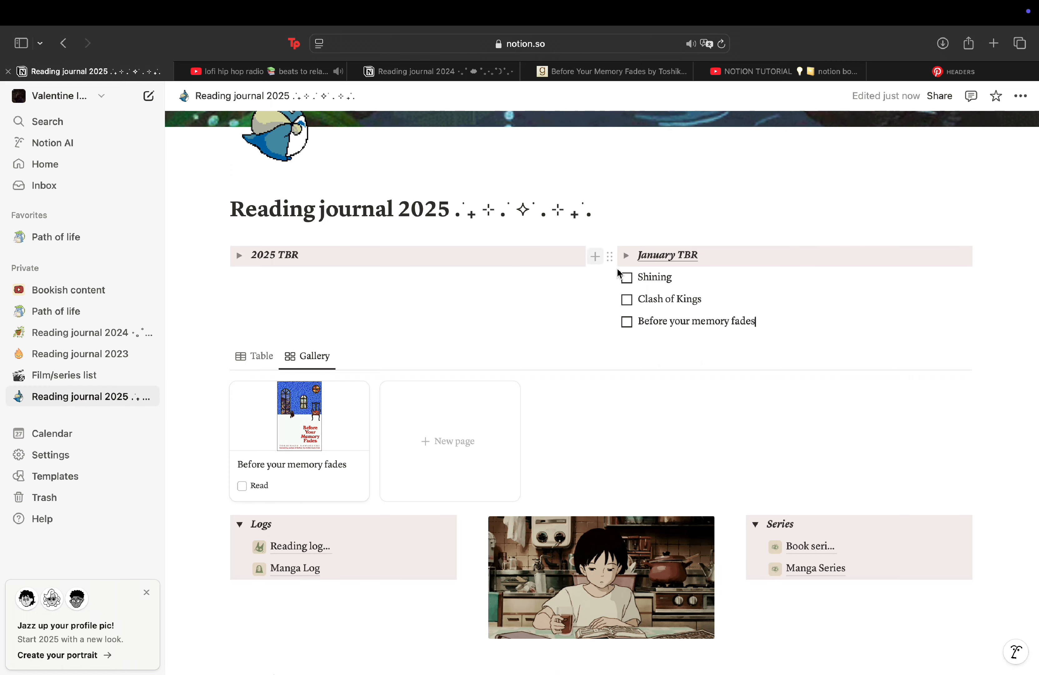
# Step: Check off Shining and Clash of Kings, and widen the 2025 TBR column so the January TBR column becomes narrow
pyautogui.click(626, 277)
pyautogui.click(626, 300)
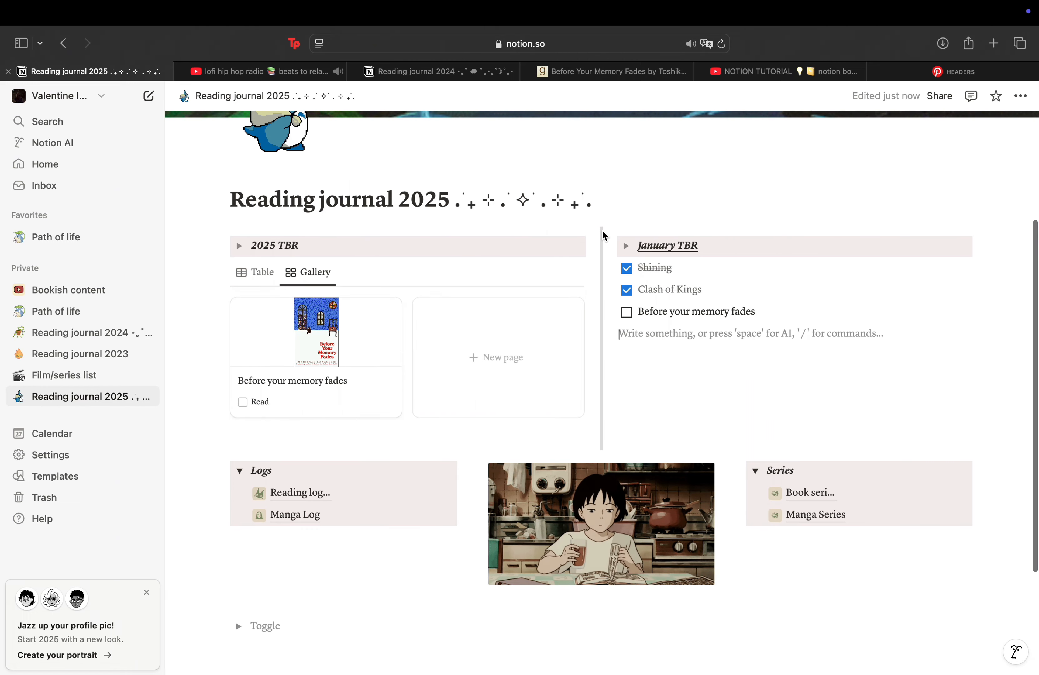
pyautogui.moveTo(602, 236); pyautogui.dragTo(800, 244)
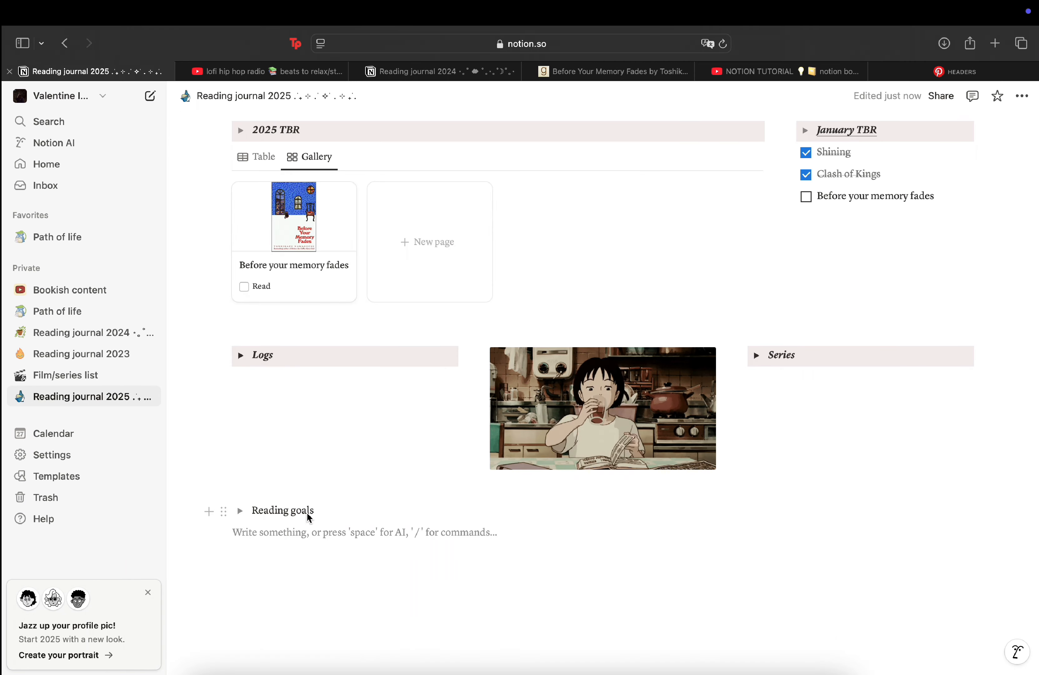
# Step: Make the Reading goals toggle text bold, italic and underlined, and give the toggle the same background colour as the other toggles
pyautogui.click(319, 509)
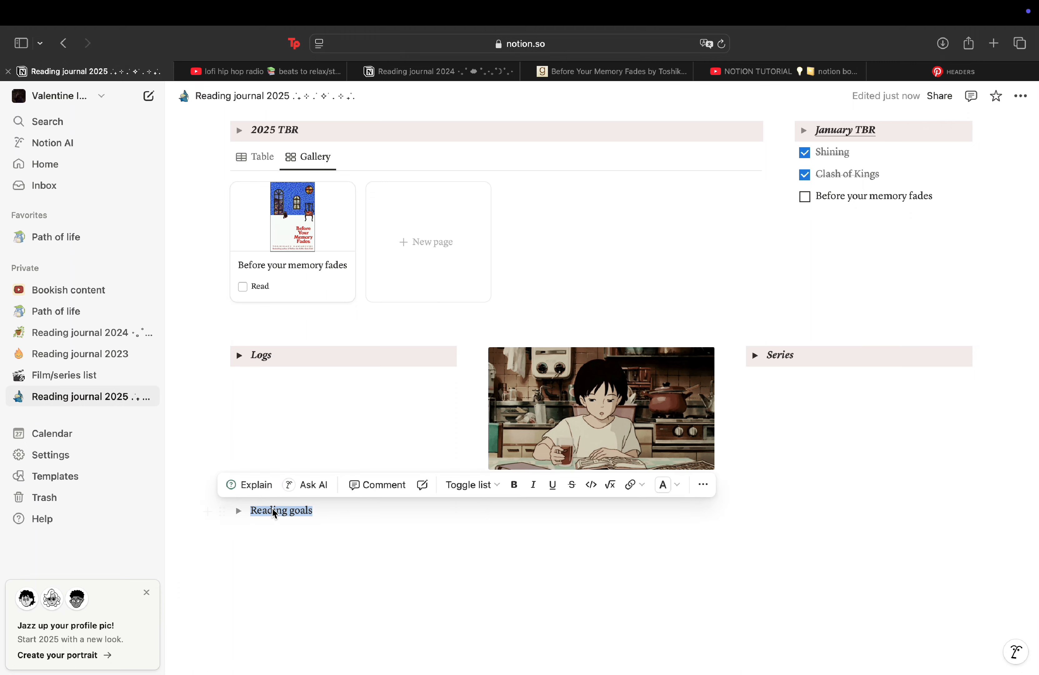
pyautogui.click(515, 484)
pyautogui.click(533, 485)
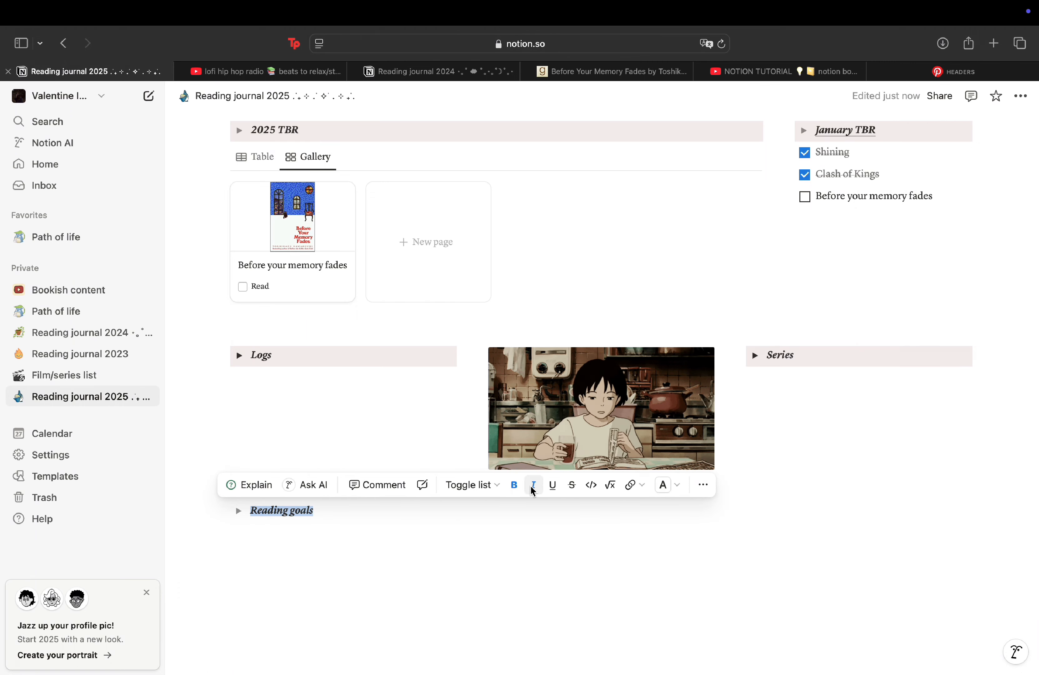
pyautogui.click(553, 484)
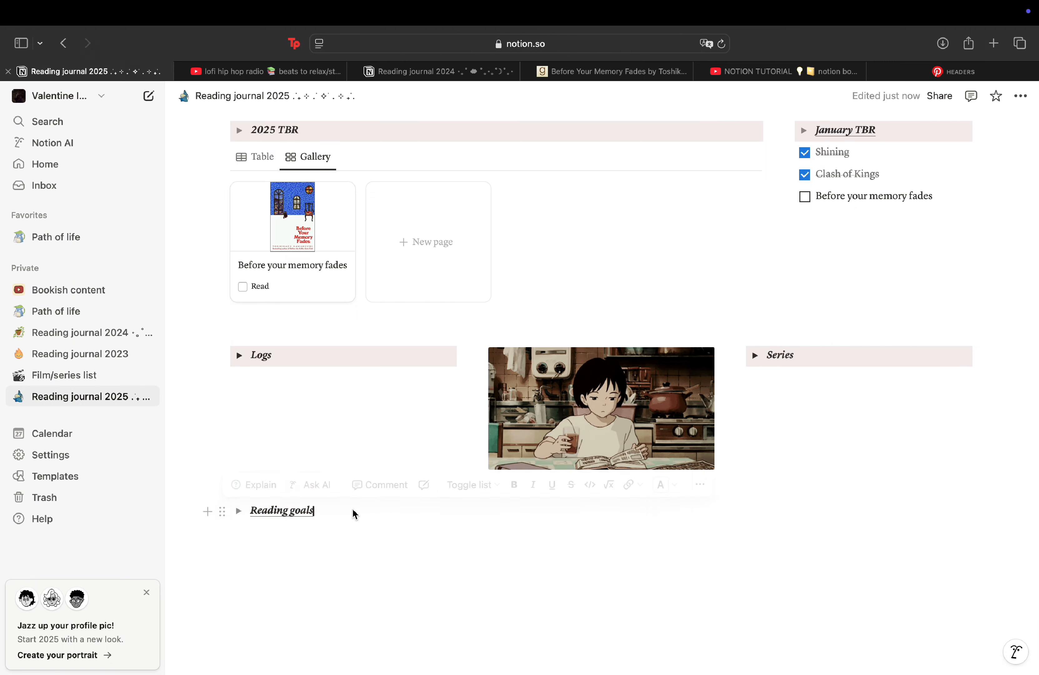
pyautogui.click(222, 510)
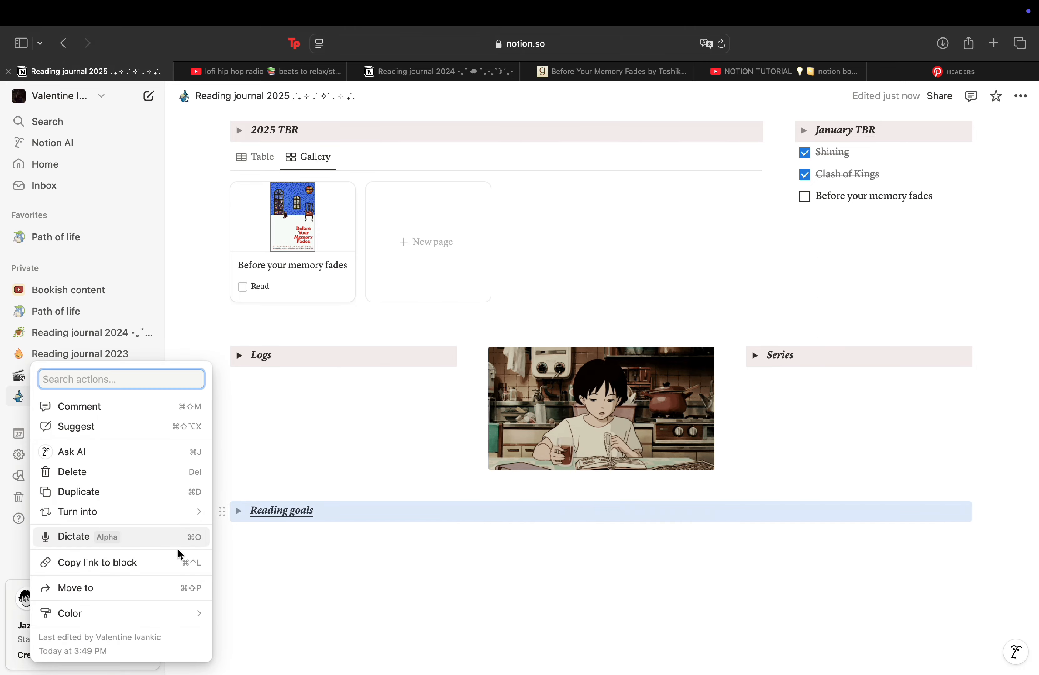
pyautogui.moveTo(152, 612)
pyautogui.click(284, 602)
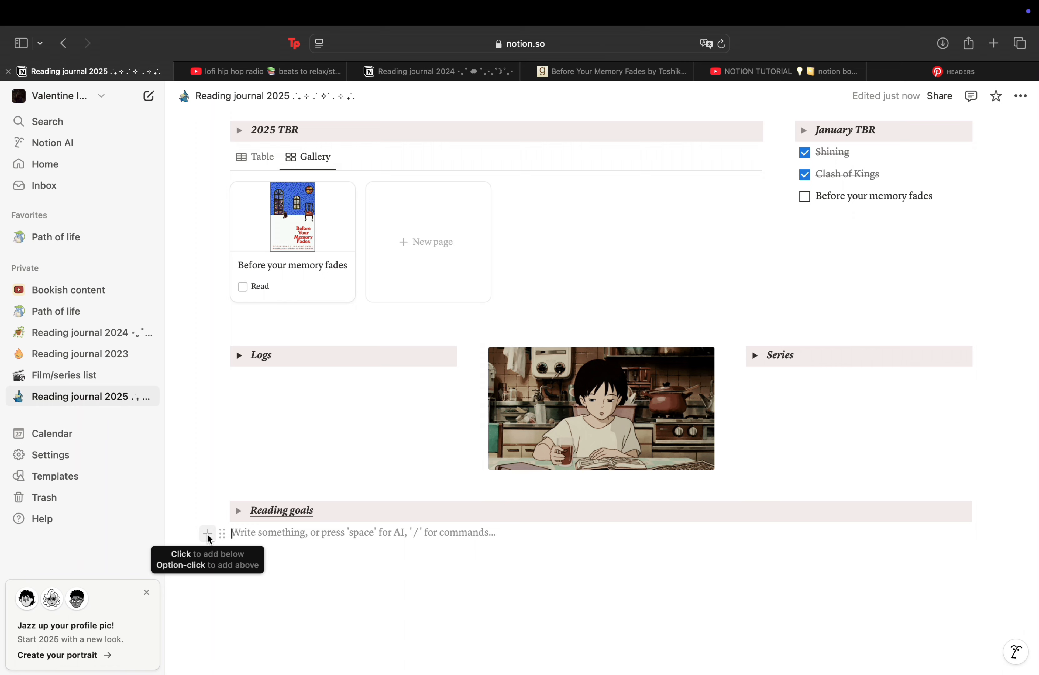
# Step: Create a full-page database below the Reading goals toggle, title it Reading goals and add a first row
pyautogui.click(208, 535)
pyautogui.write('page')
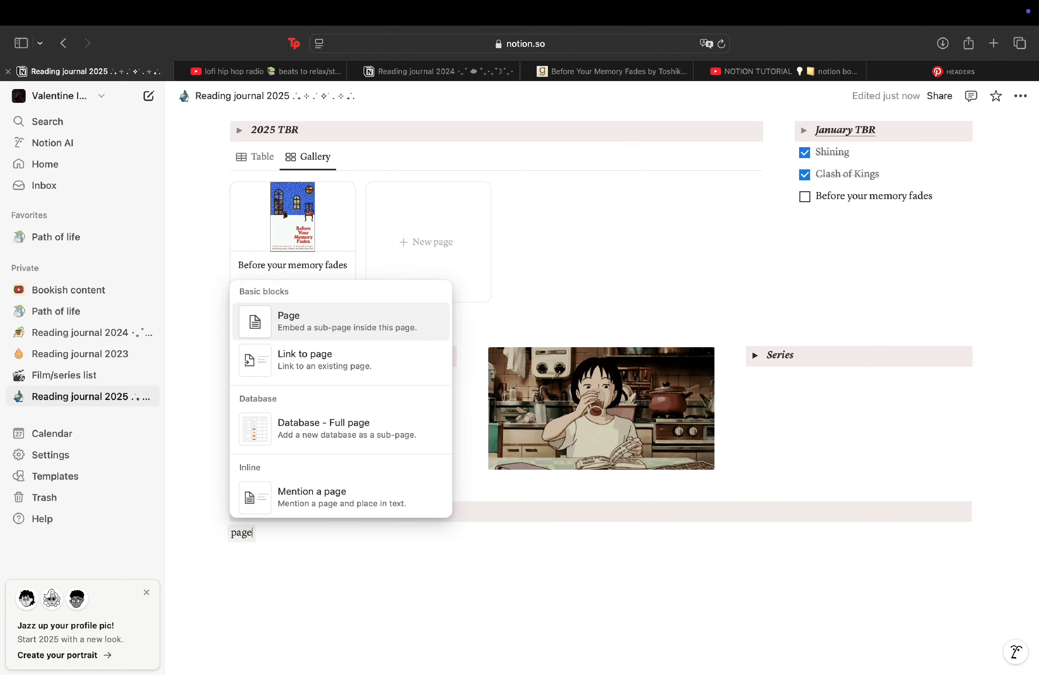
pyautogui.click(284, 445)
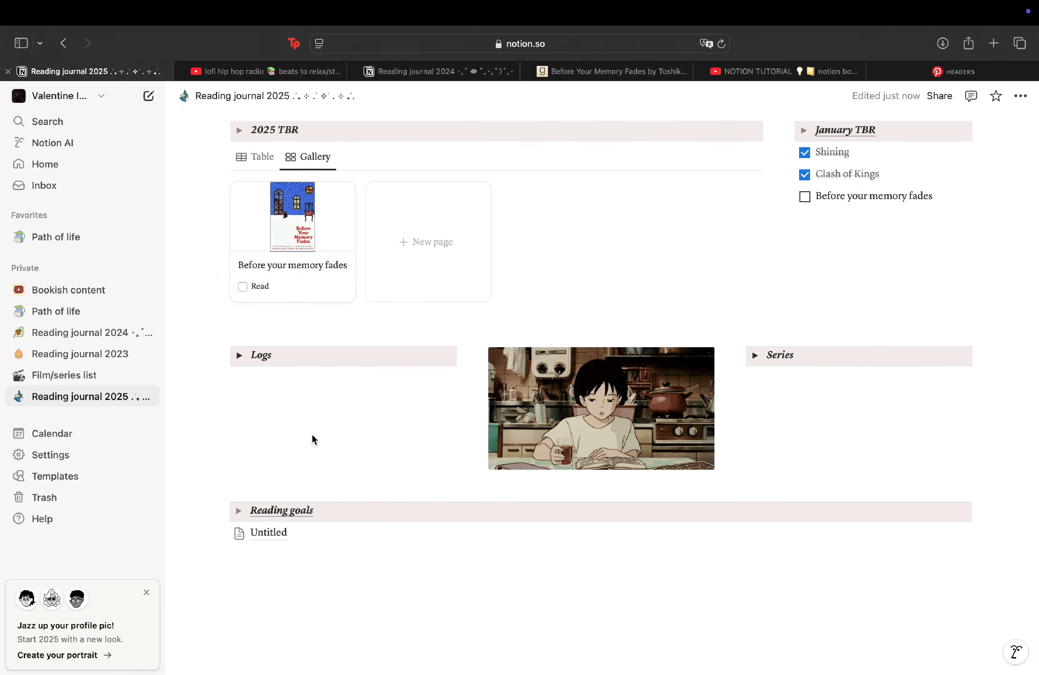
pyautogui.click(291, 152)
pyautogui.write('Reading goals')
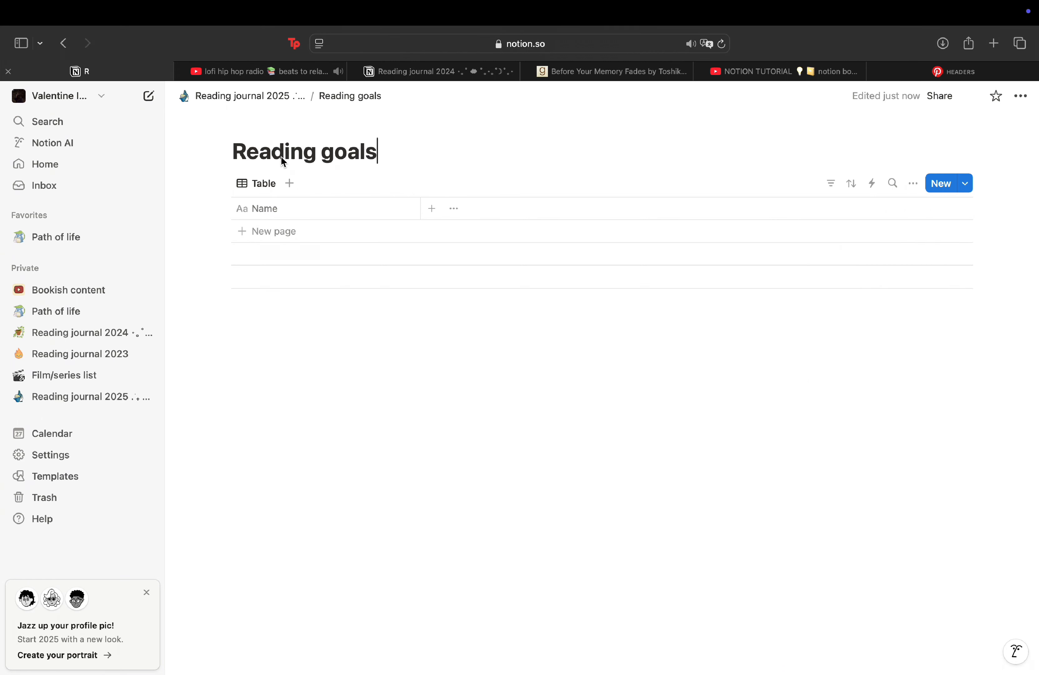
pyautogui.click(306, 231)
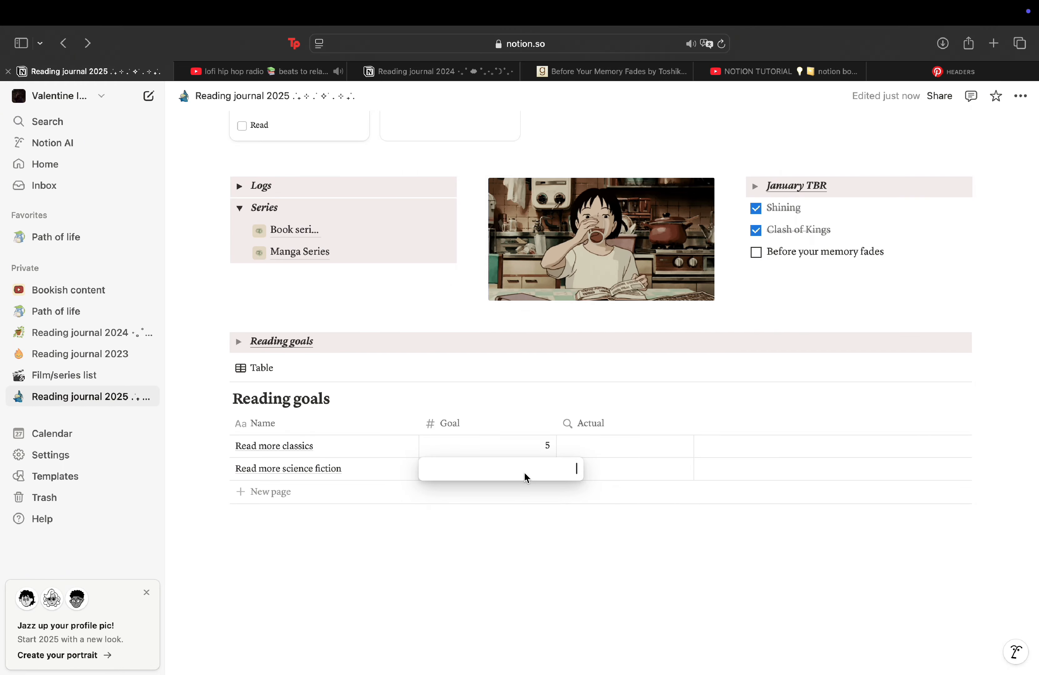
# Step: Set the Goal of Read more science fiction to 3 and add a Finish book series row with a Goal of 3
pyautogui.write('3')
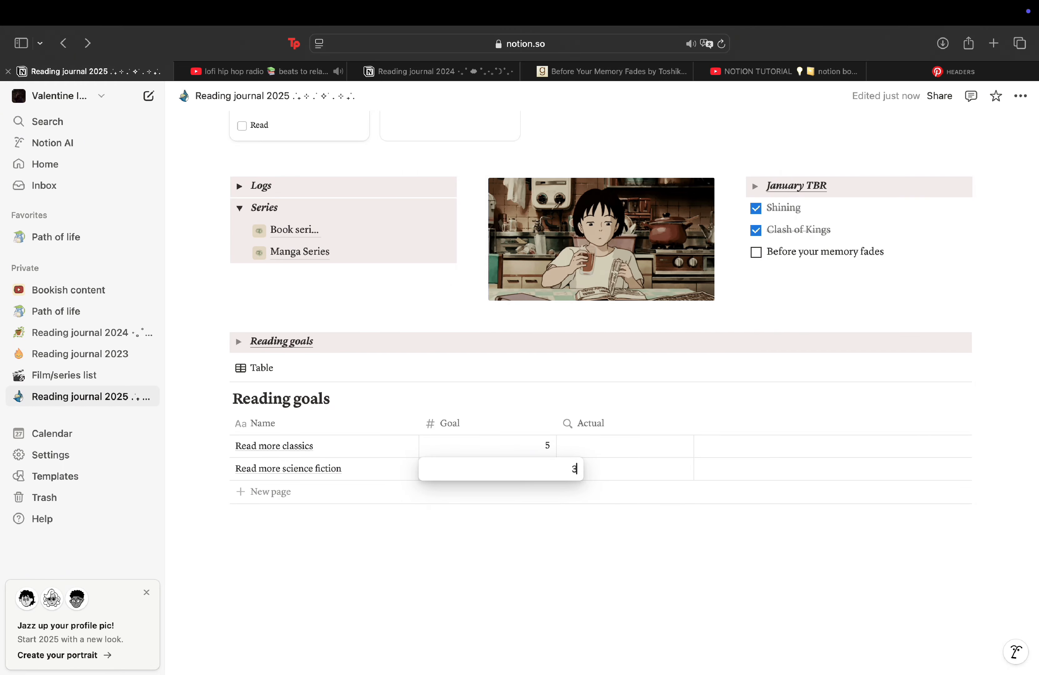
pyautogui.press('Return')
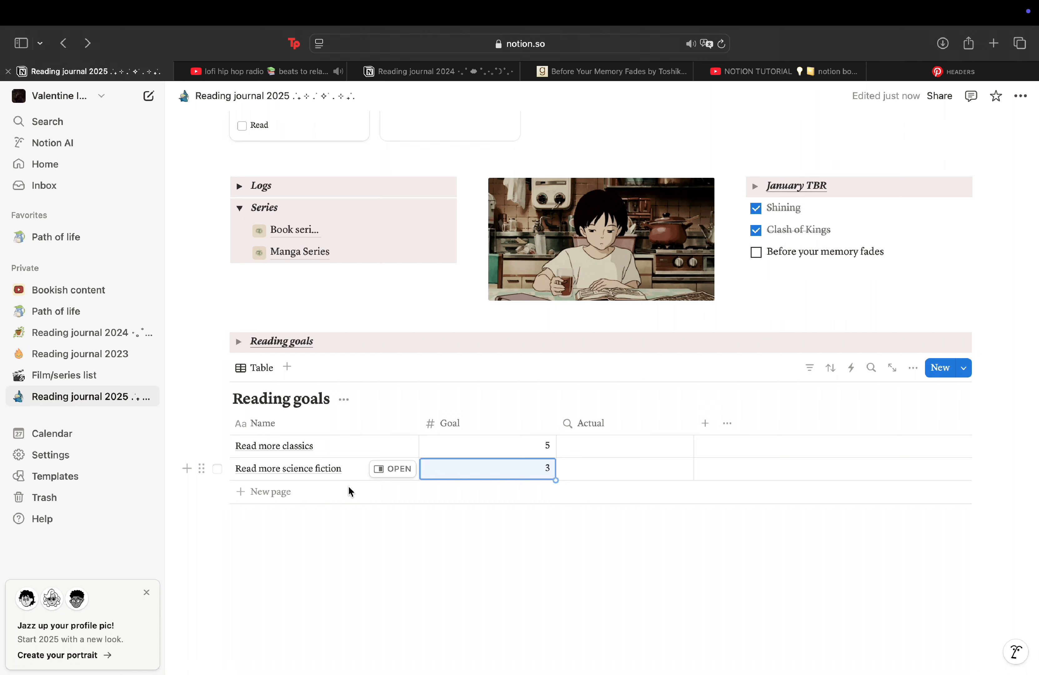
pyautogui.click(192, 468)
pyautogui.write('Finish book series')
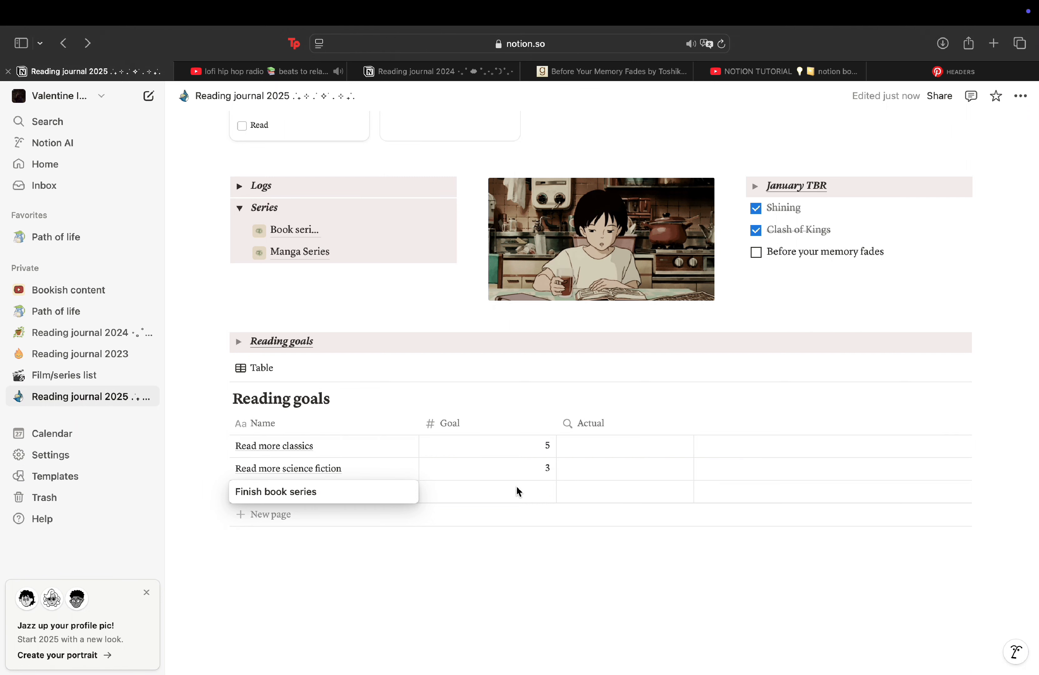
pyautogui.press('Escape')
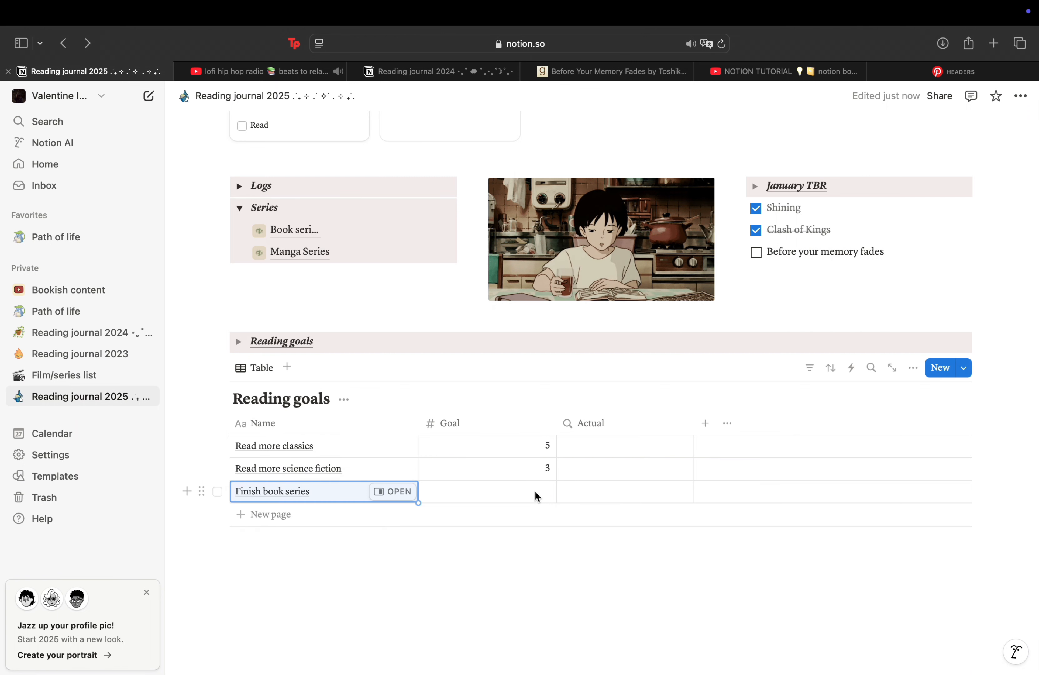
pyautogui.click(535, 491)
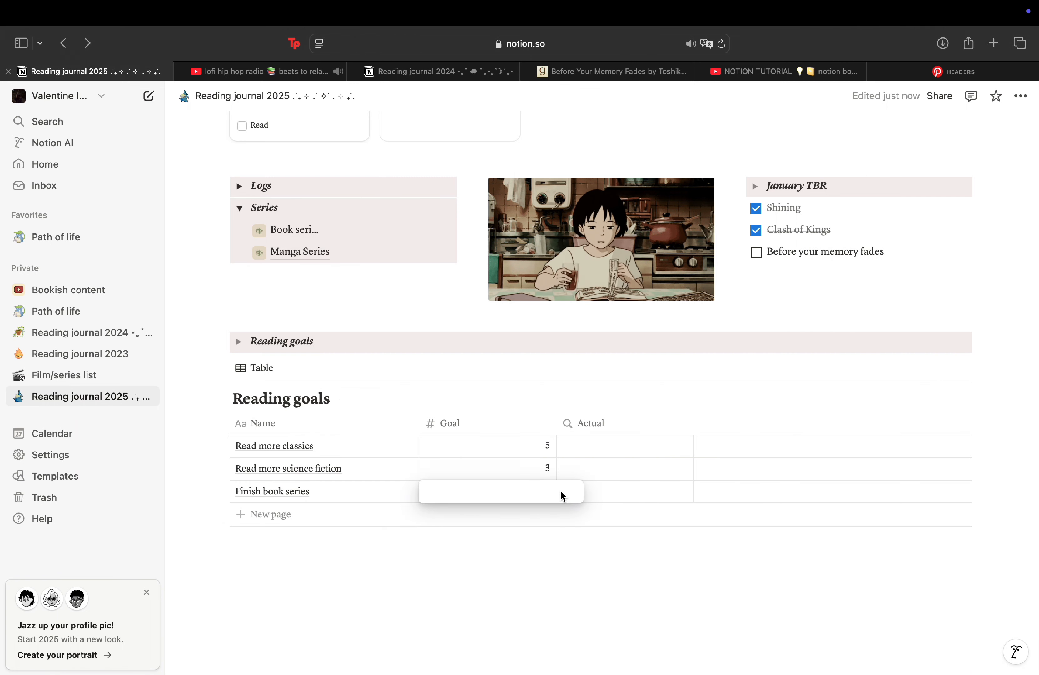
pyautogui.write('3')
pyautogui.press('Escape')
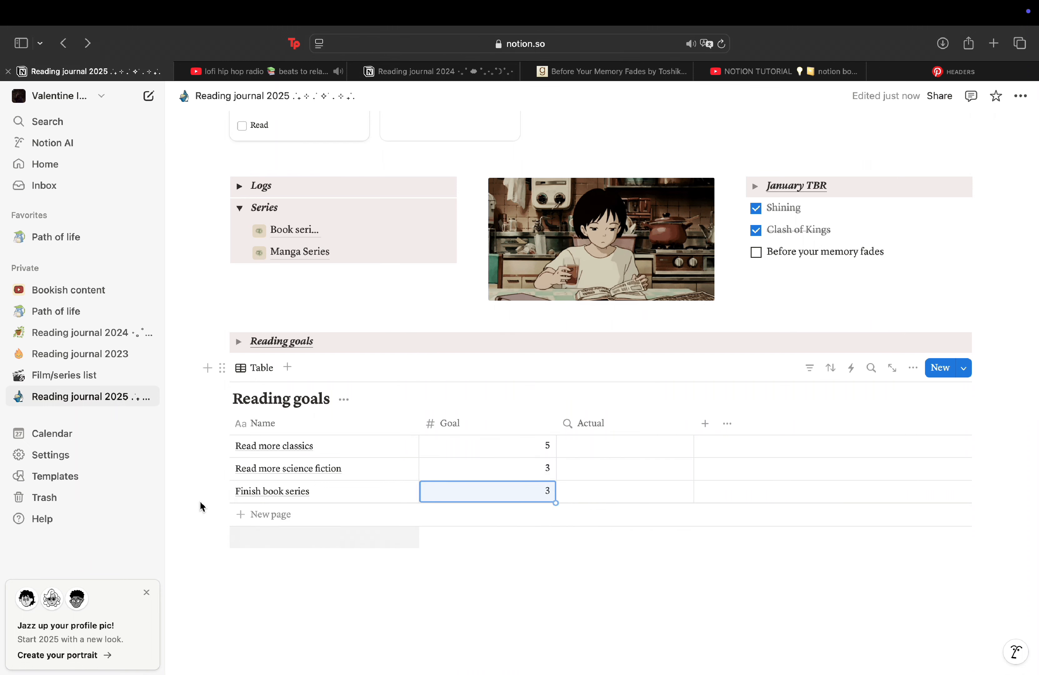
# Step: Add three reading goal rows: Read a Fredrick Backman book, Read a Khaled Hosseini book and Read a Murakami/Kawakami book
pyautogui.click(186, 491)
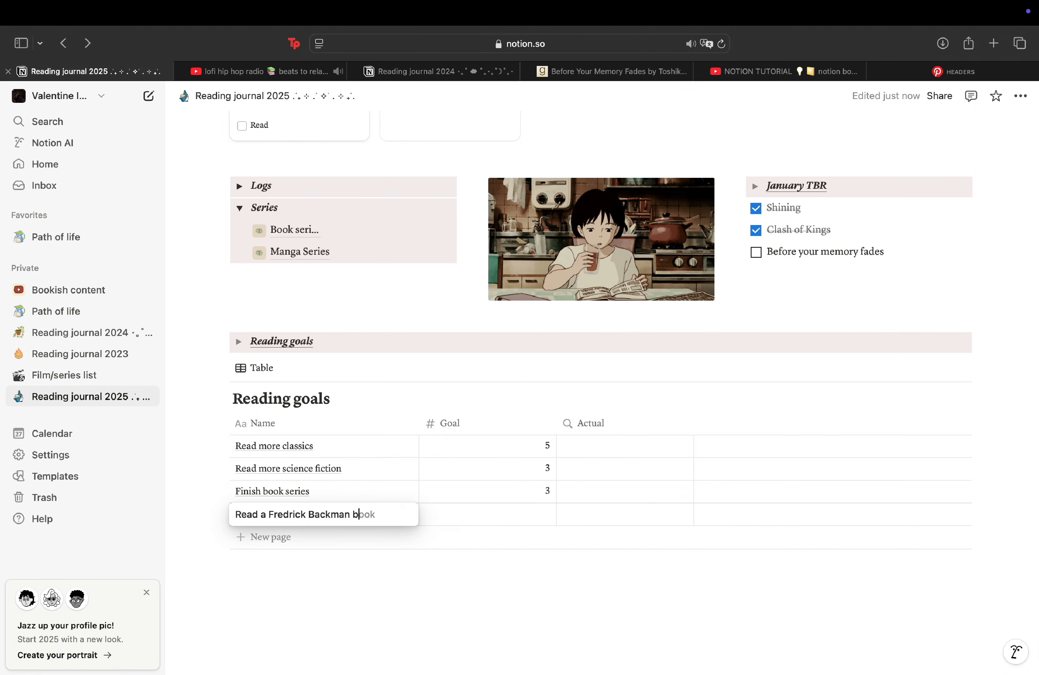
pyautogui.press('Escape')
pyautogui.click(347, 536)
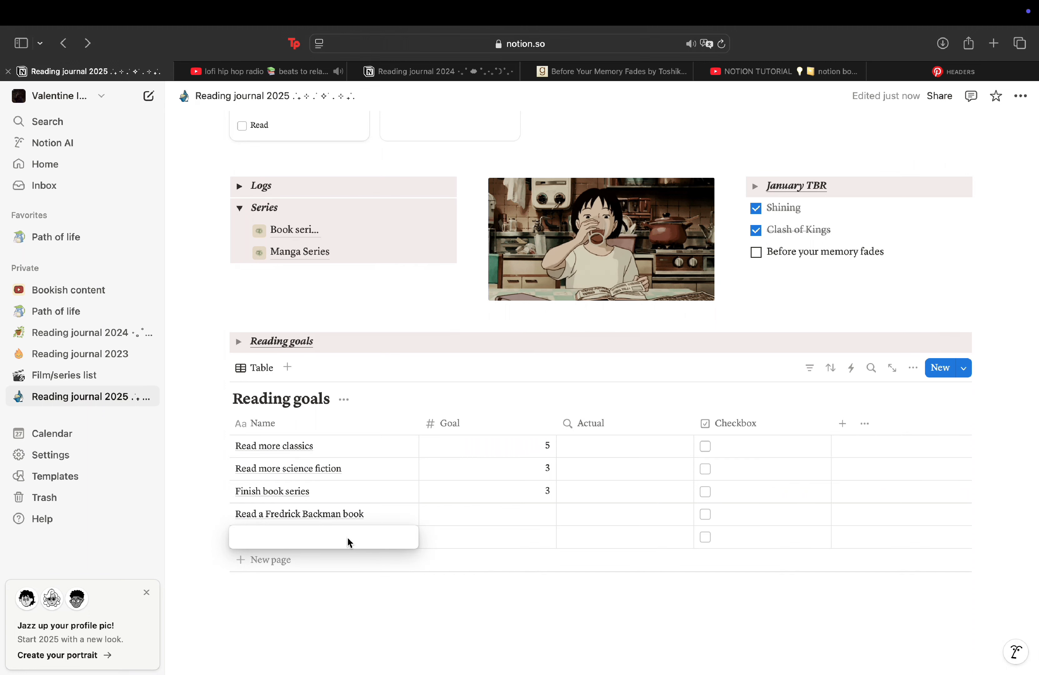
pyautogui.write('Read a Khaled Hosseini book')
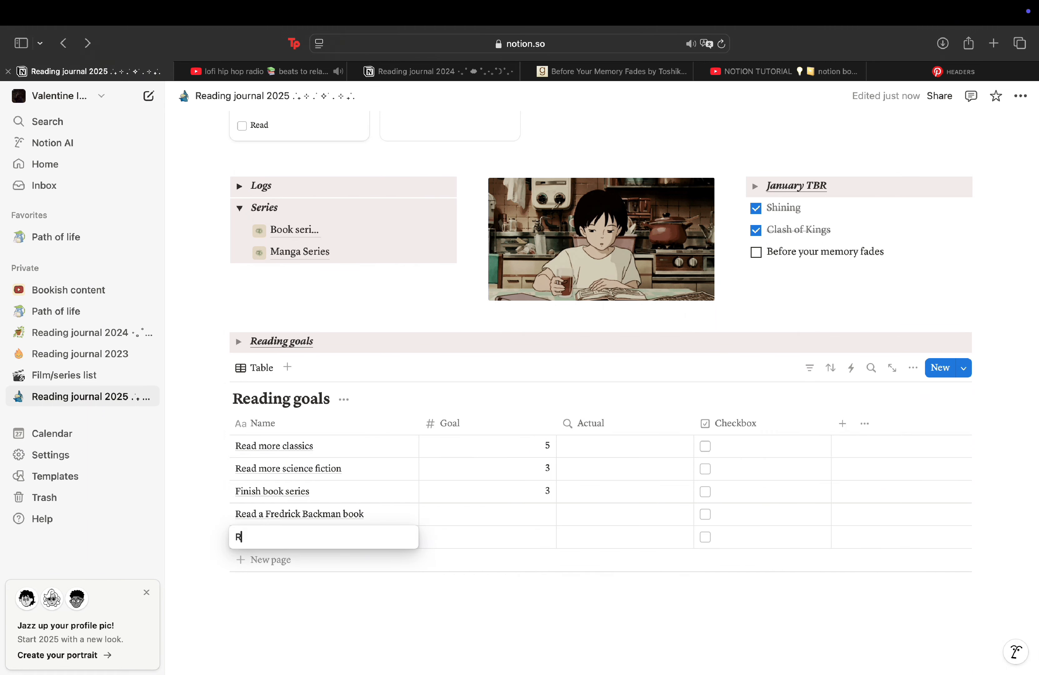
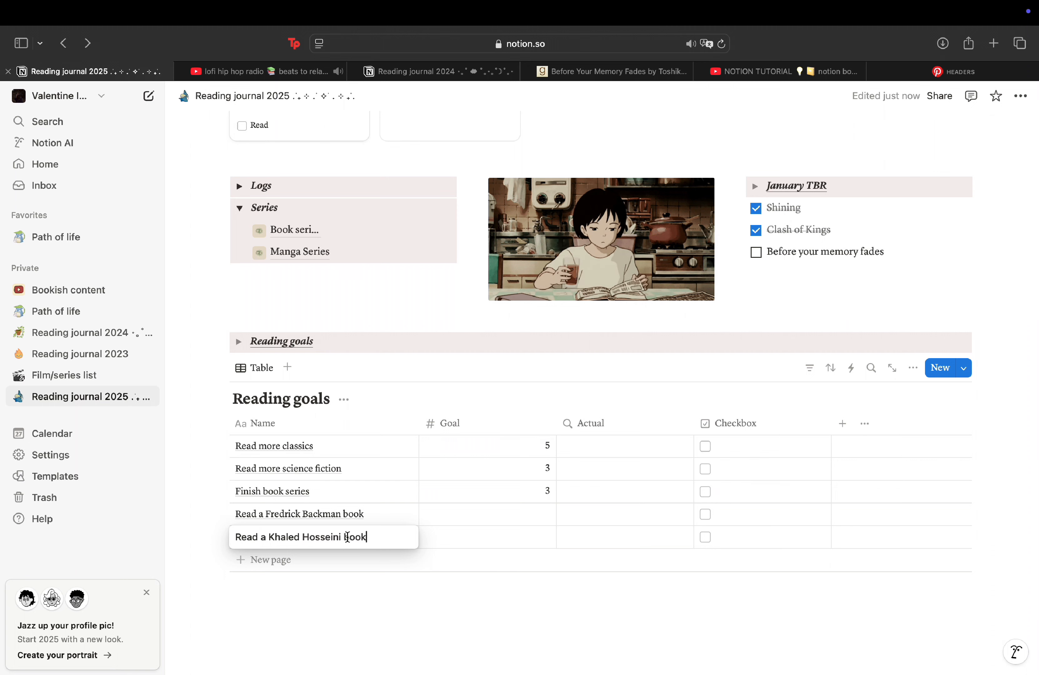
pyautogui.press('Escape')
pyautogui.click(187, 536)
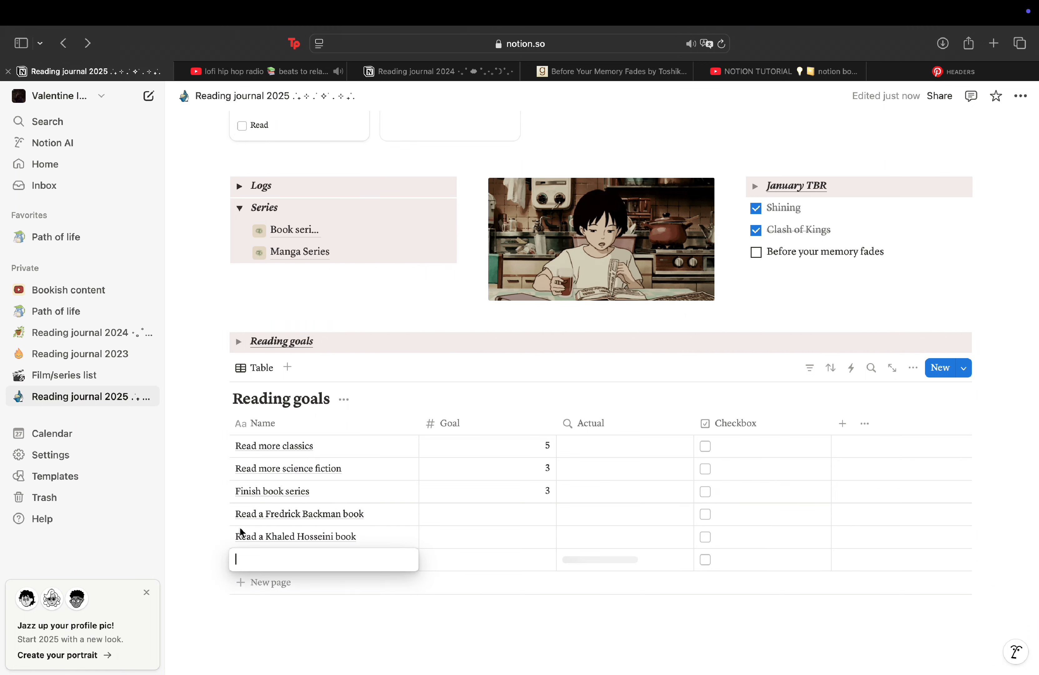
pyautogui.write('Read a M')
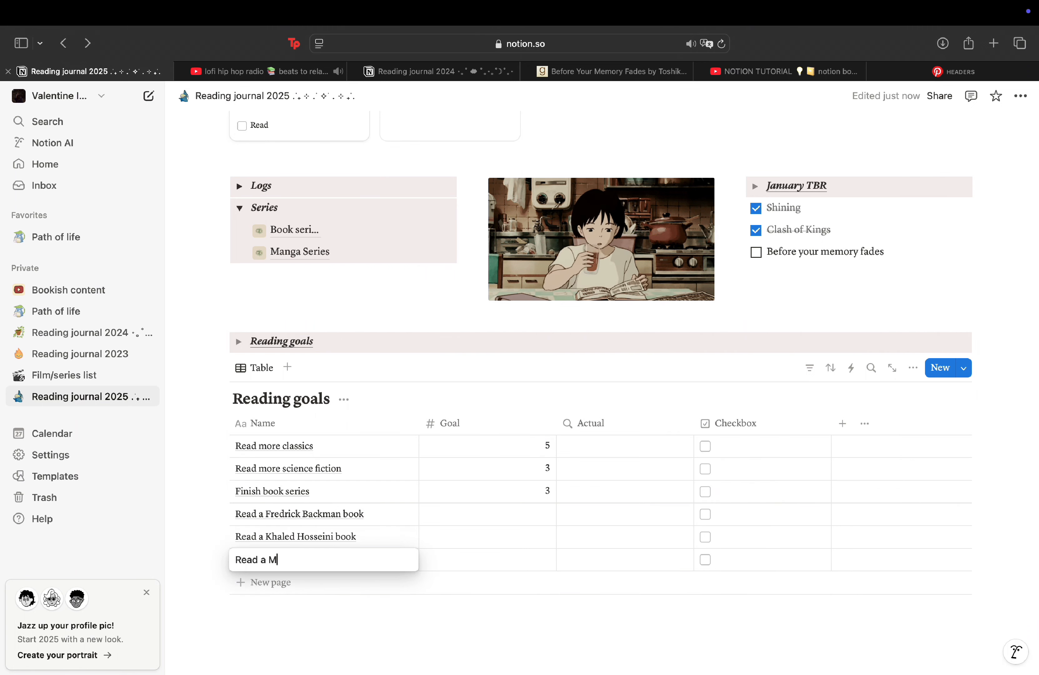
pyautogui.write('urakami/')
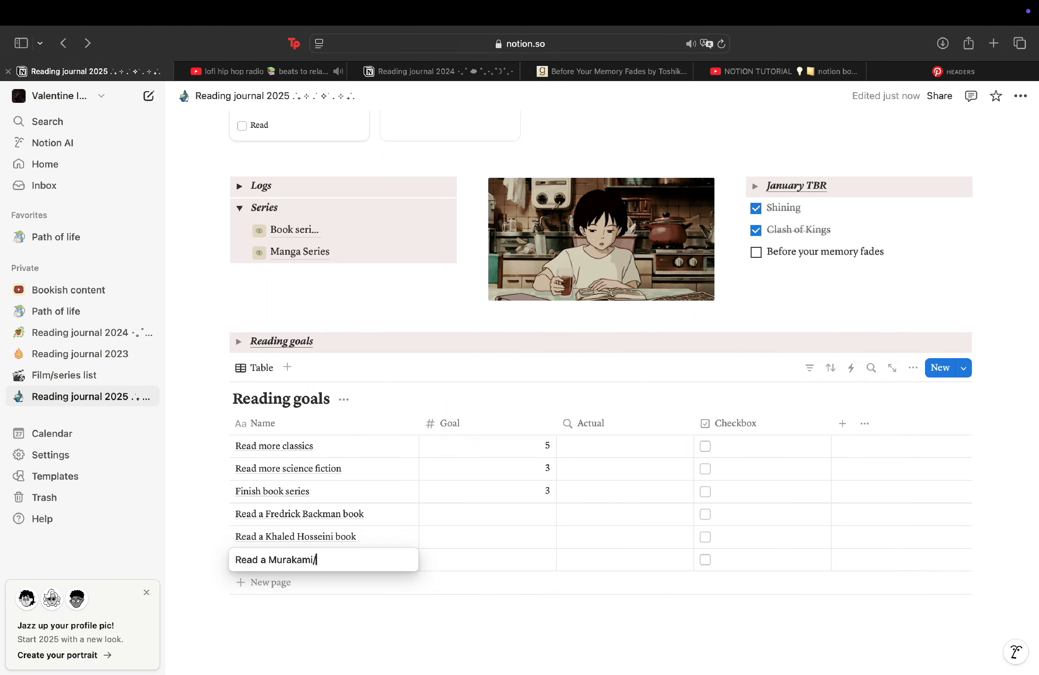
pyautogui.write('Kawakami book')
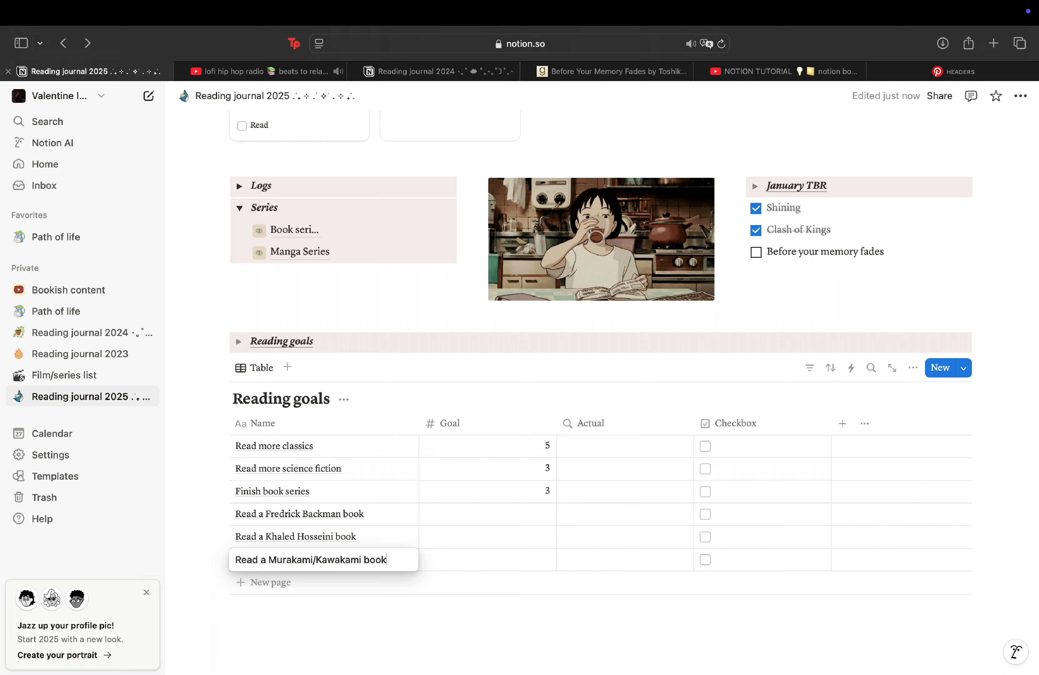
# Step: Append the ✧ symbol to the names Read more classics, Read more science fiction, Finish book series and Read a Fredrick Backman book
pyautogui.write('✧')
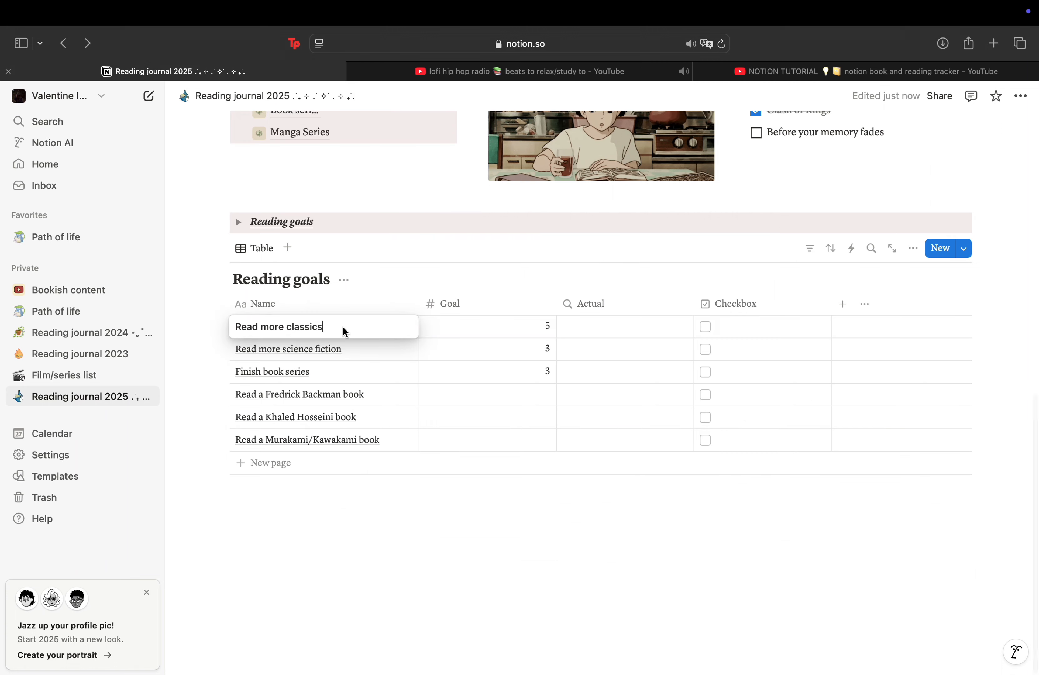
pyautogui.click(375, 345)
pyautogui.click(371, 349)
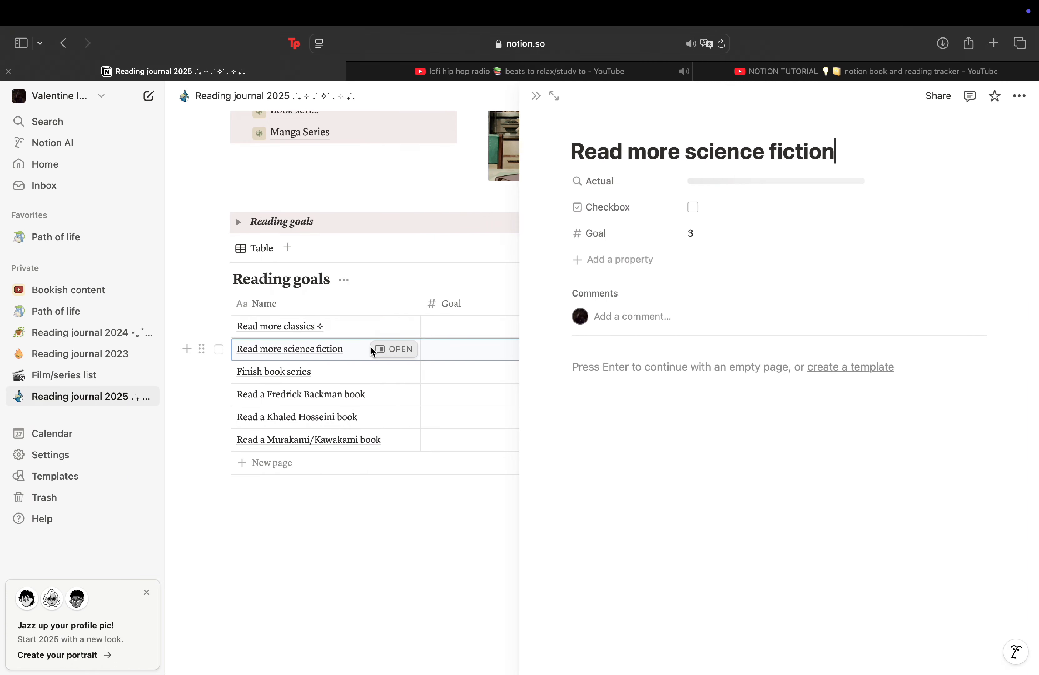
pyautogui.click(360, 348)
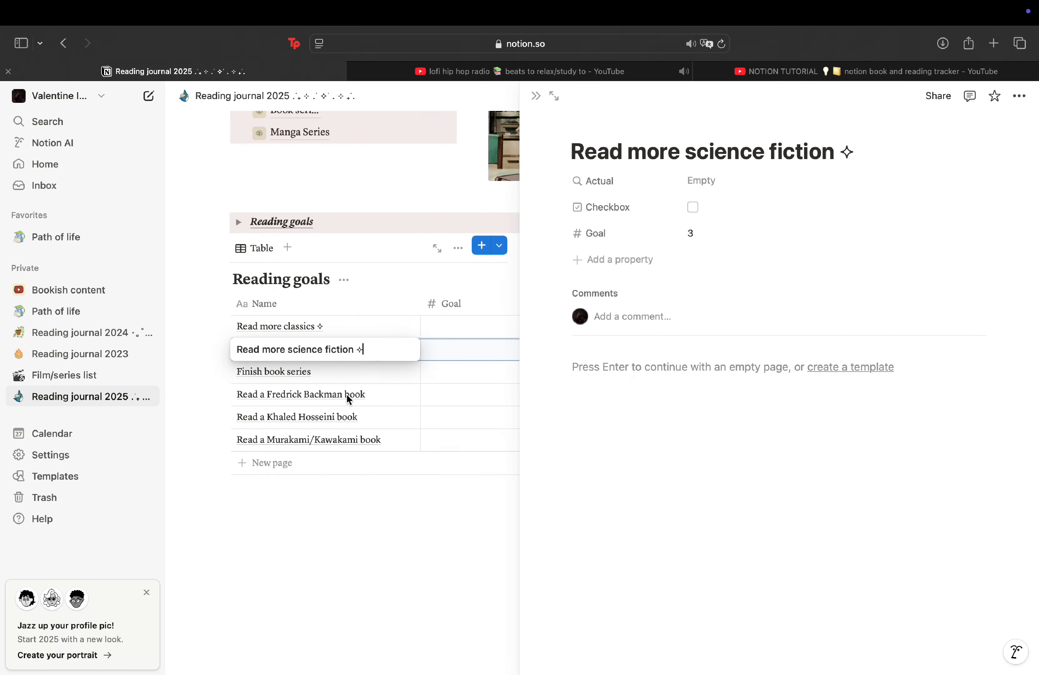
pyautogui.press('Escape')
pyautogui.click(340, 376)
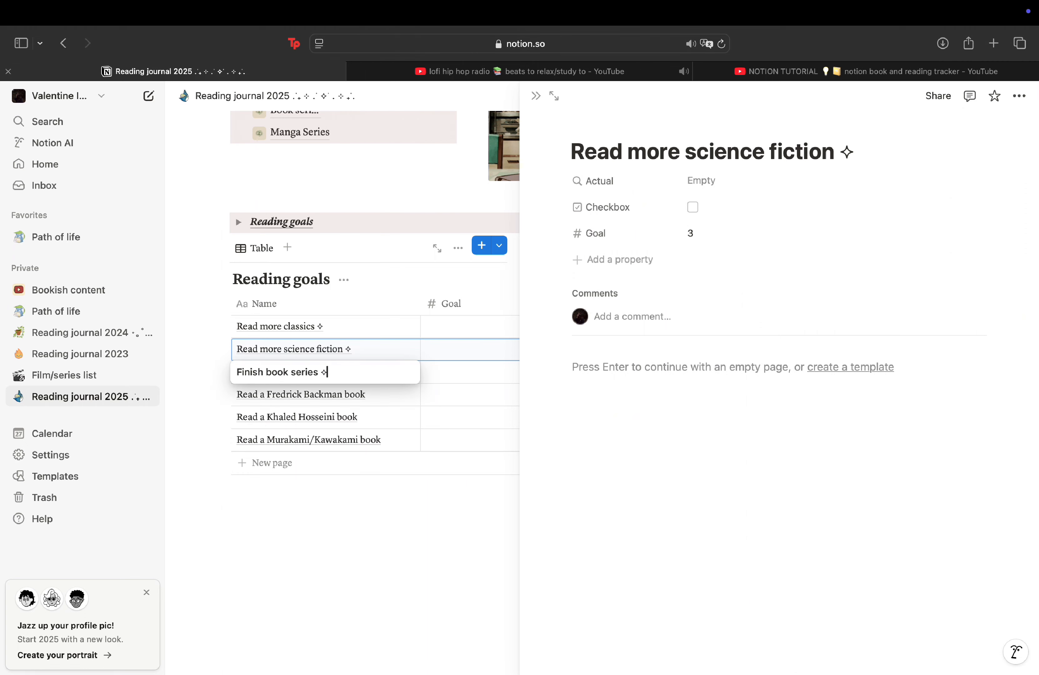
pyautogui.press('Escape')
pyautogui.click(535, 97)
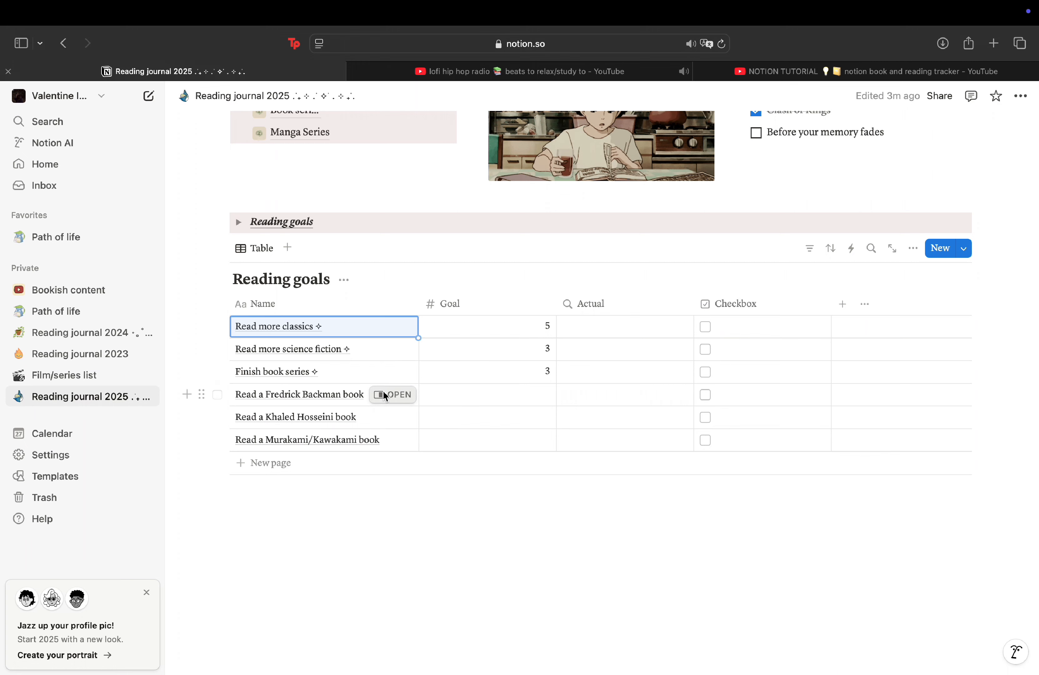
pyautogui.click(384, 395)
pyautogui.click(354, 396)
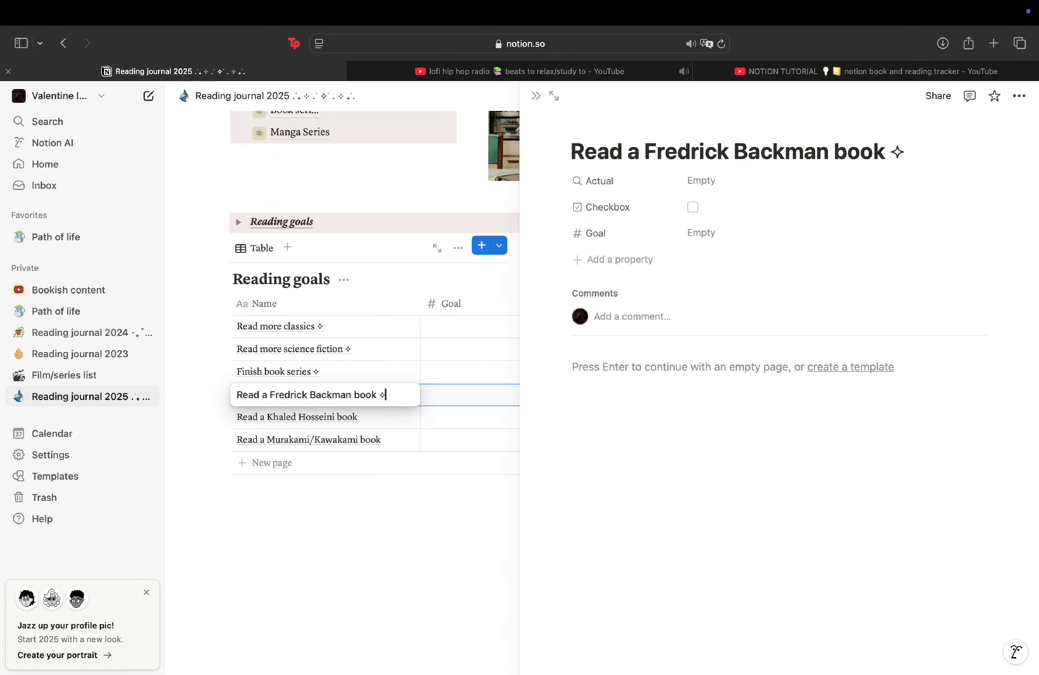
# Step: Append the ✧ symbol to the Read a Khaled Hosseini book and Read a Murakami/Kawakami book names, and close the page preview
pyautogui.click(332, 422)
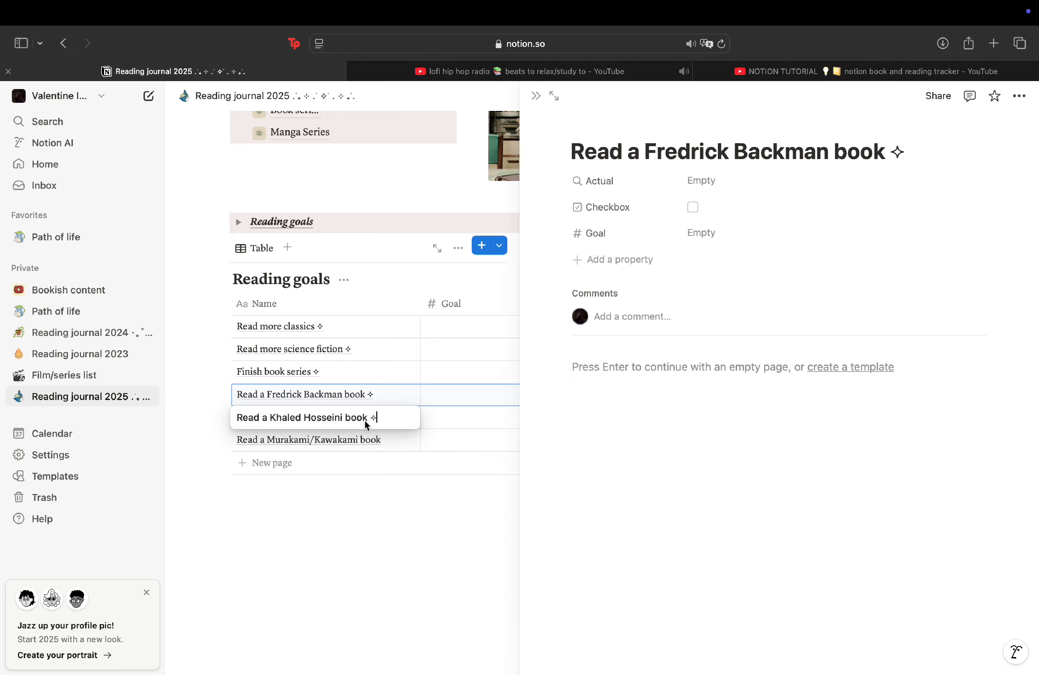
pyautogui.press('Escape')
pyautogui.click(343, 441)
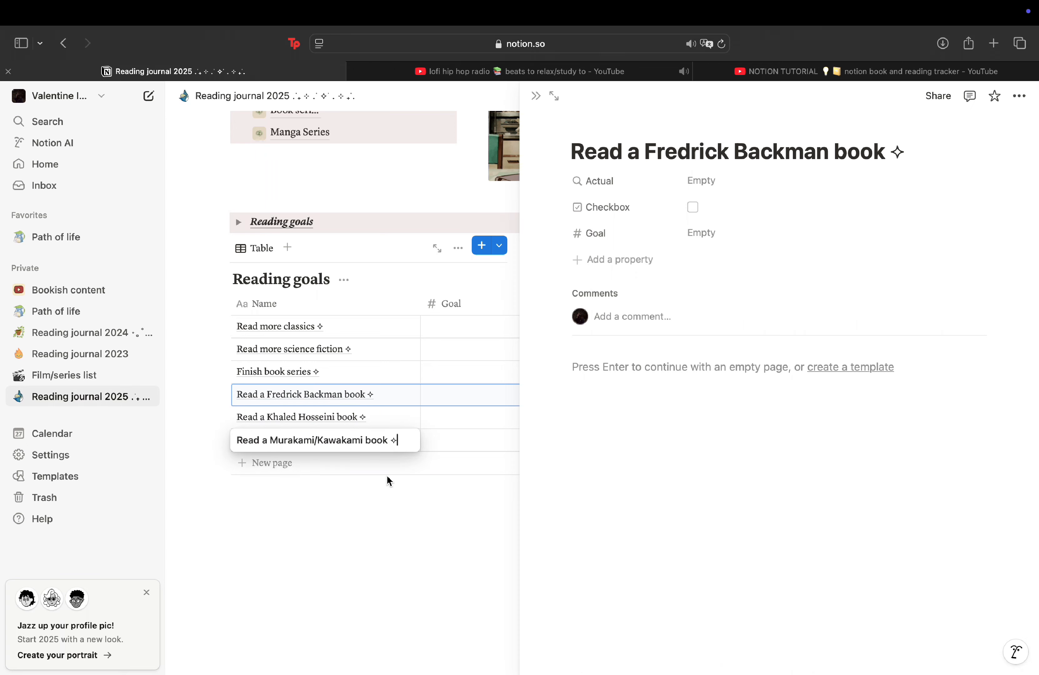
pyautogui.click(534, 99)
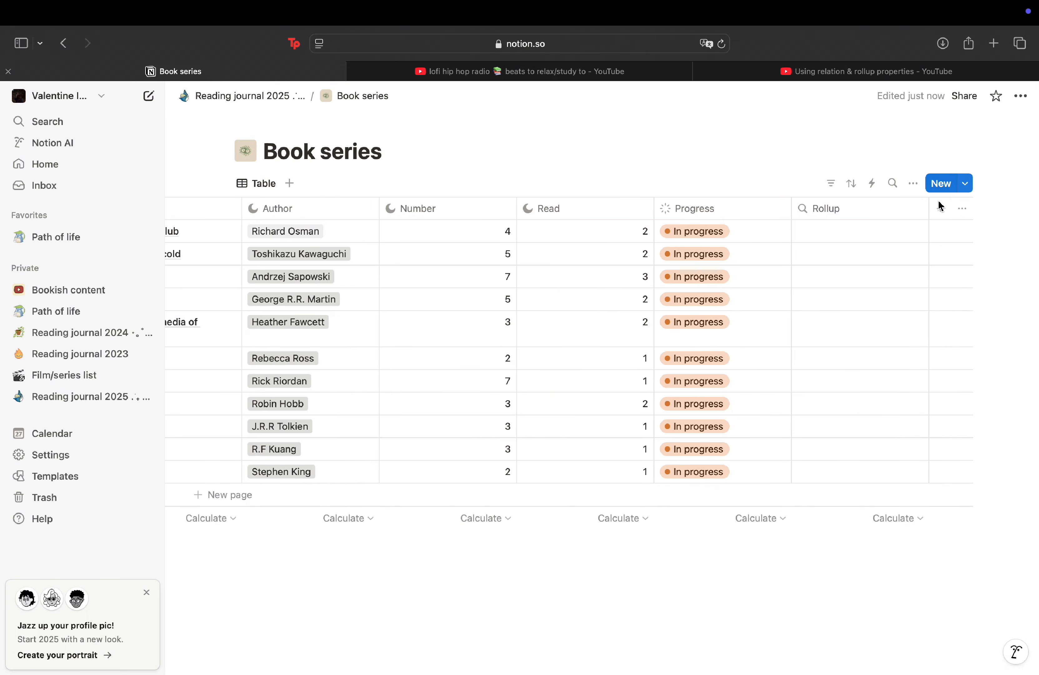
# Step: Add a two-way relation property to the Book series database, linked to Reading log ✧ with no limit
pyautogui.click(940, 206)
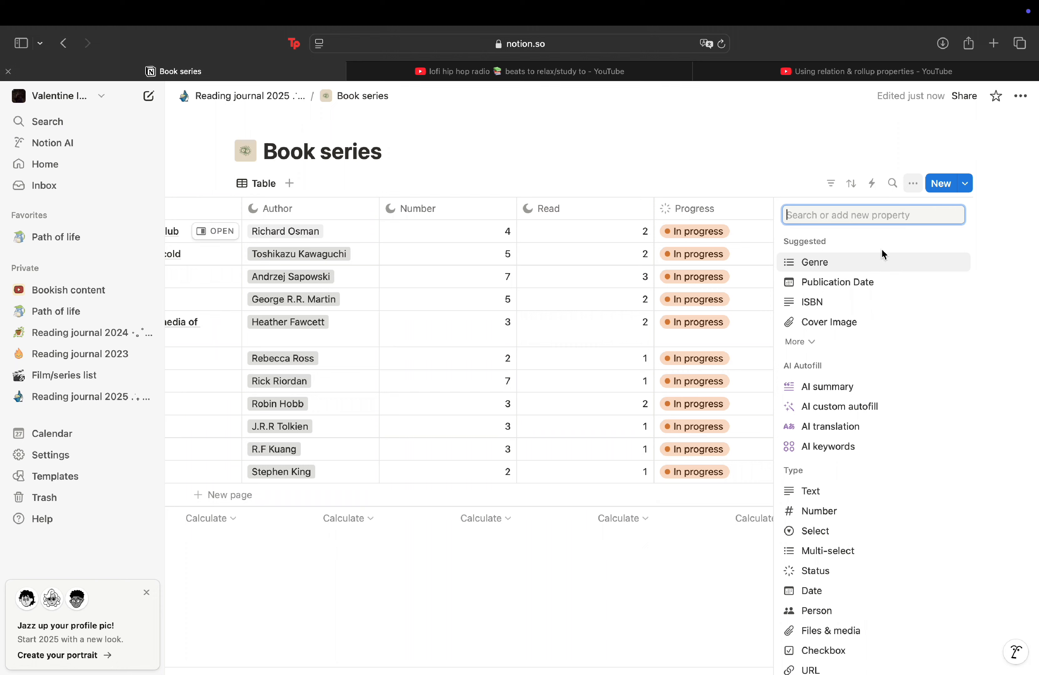
pyautogui.scroll(-5, 817, 497)
pyautogui.click(813, 561)
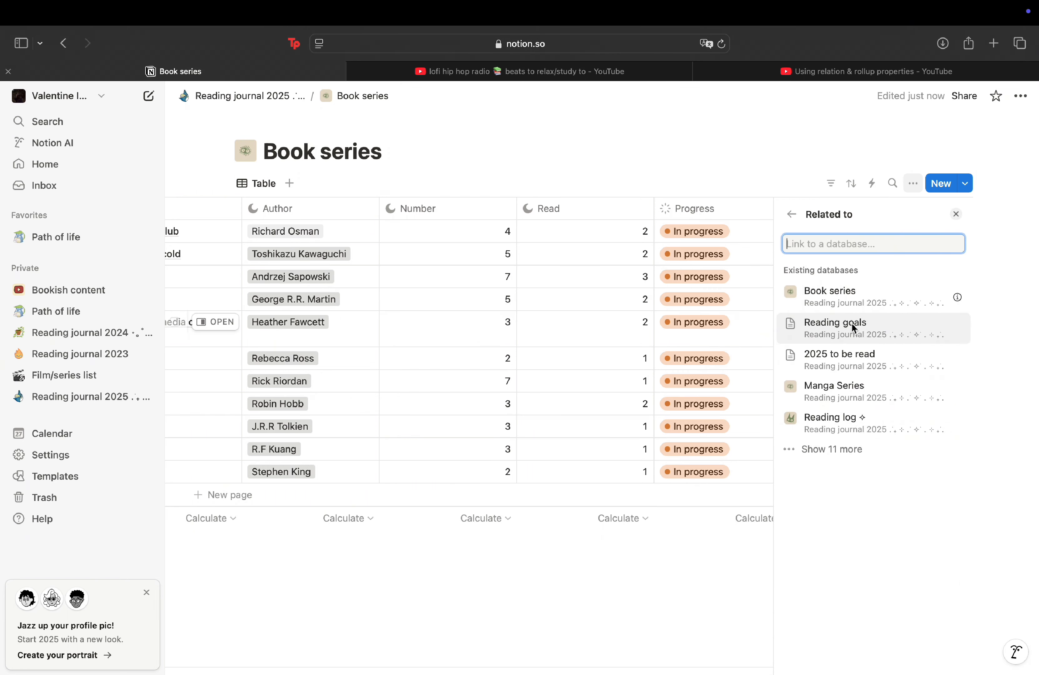
pyautogui.click(847, 423)
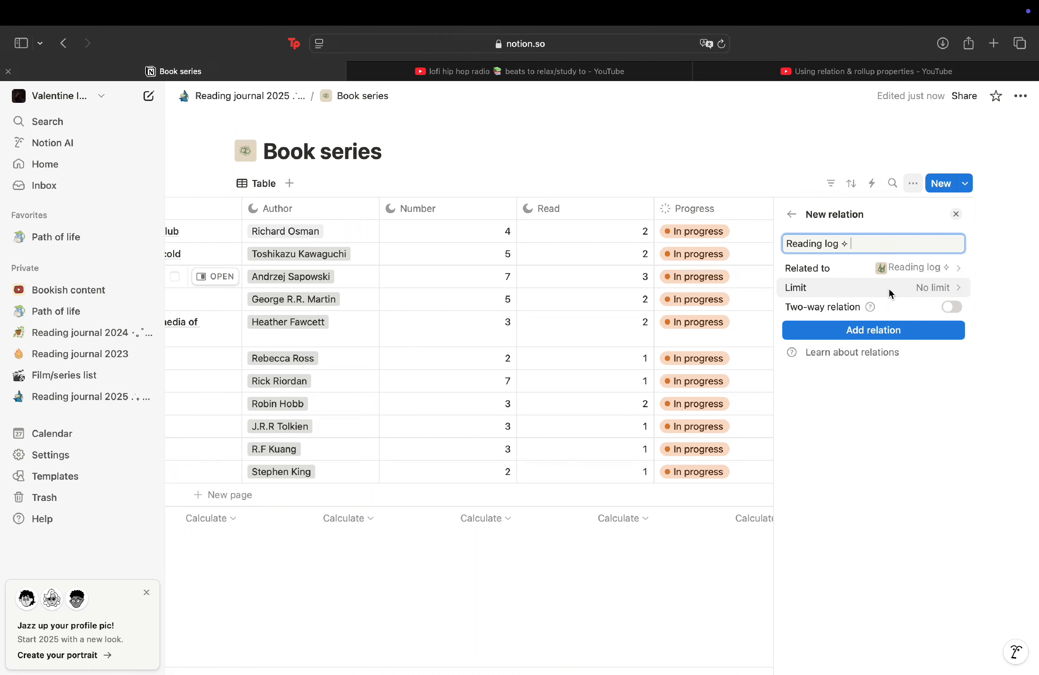
pyautogui.click(901, 288)
pyautogui.click(901, 288)
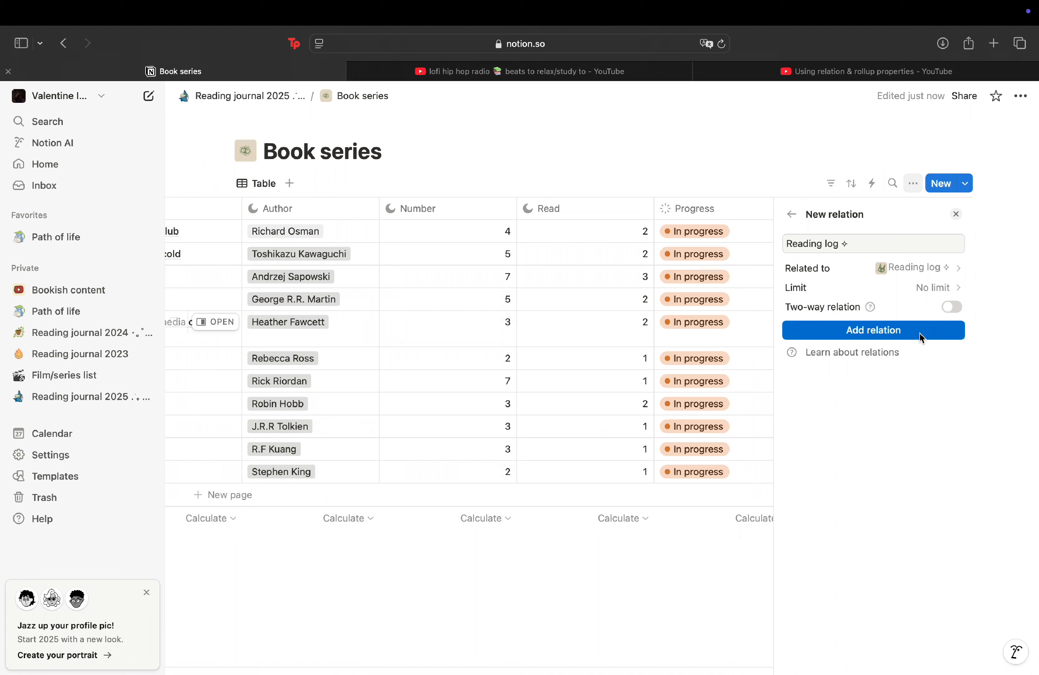
pyautogui.click(948, 307)
pyautogui.click(884, 376)
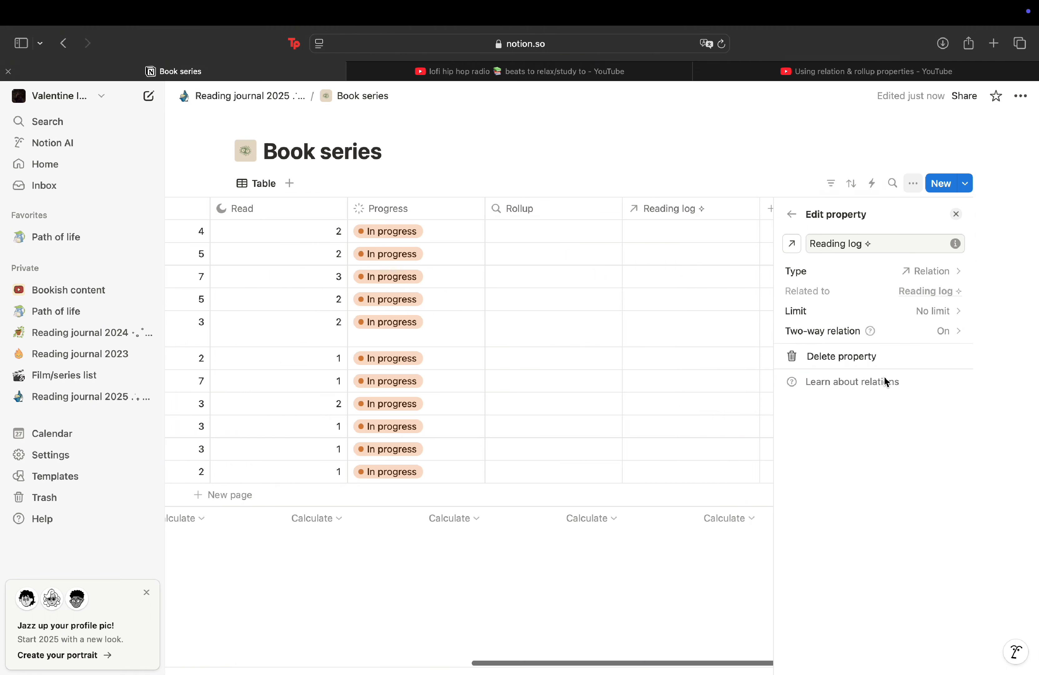
pyautogui.click(692, 402)
pyautogui.press('Escape')
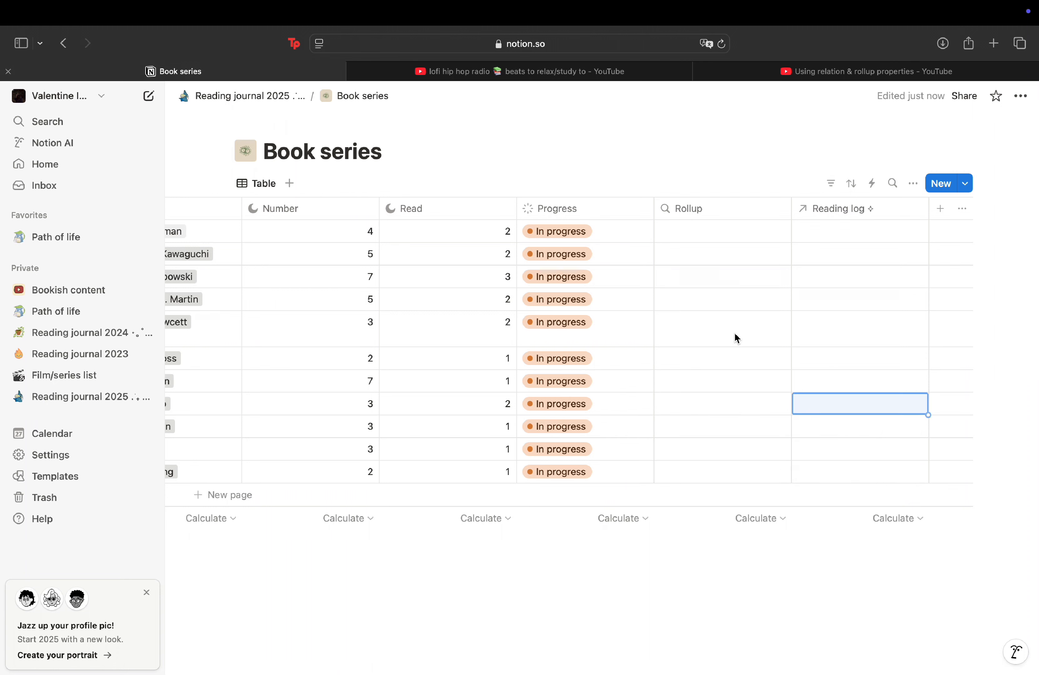
pyautogui.click(828, 475)
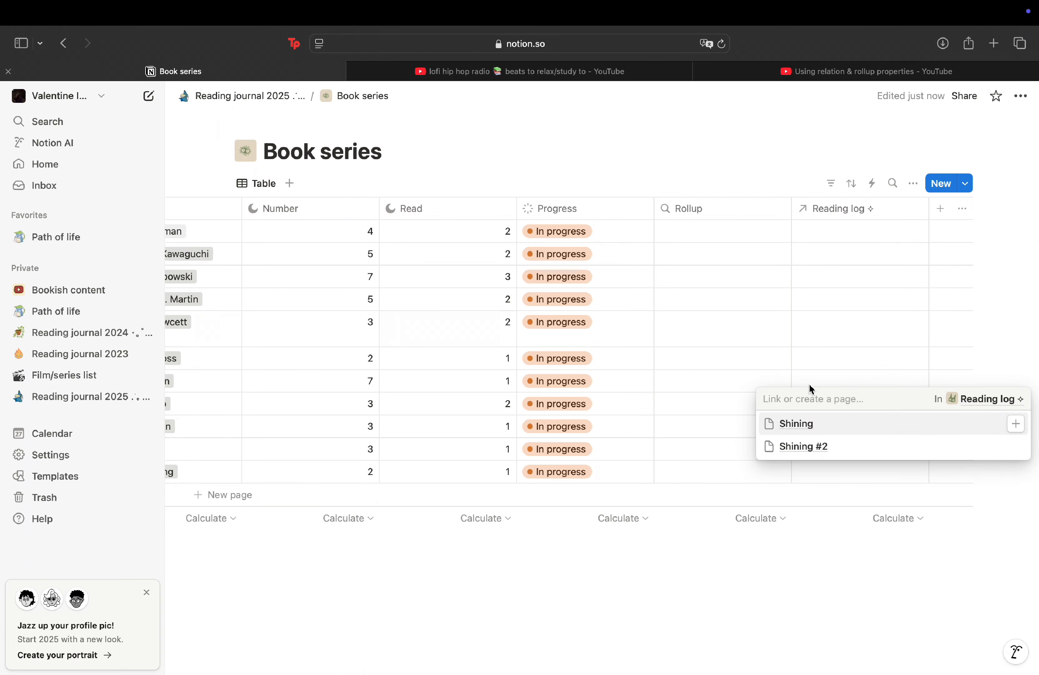
pyautogui.press('Escape')
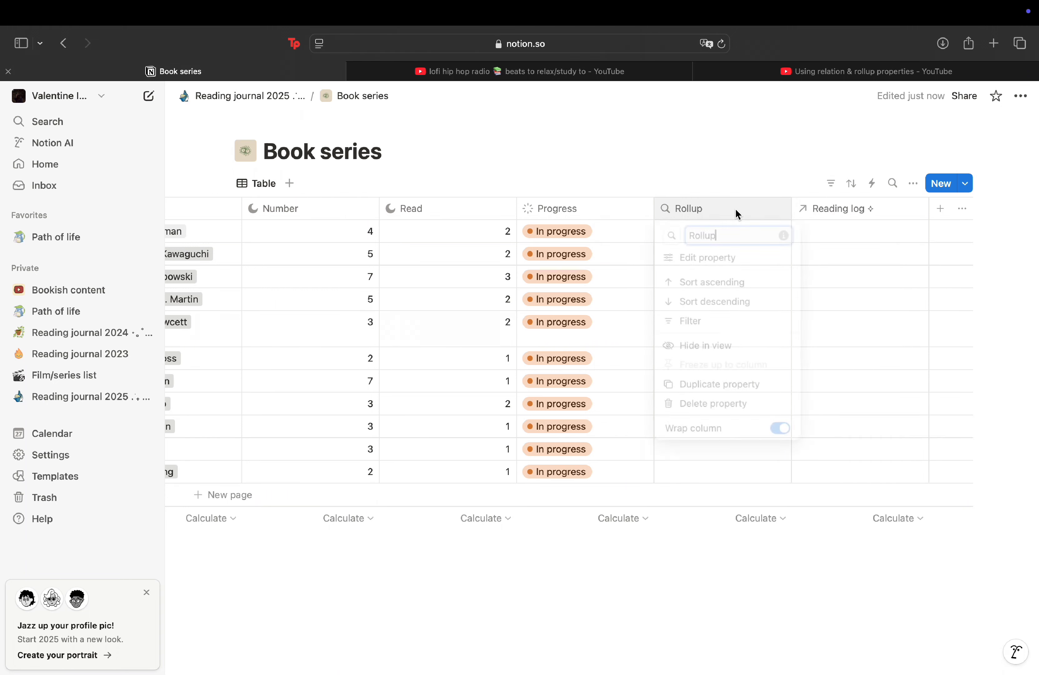
# Step: Configure the Book series Rollup property with the Reading log ✧ relation, the Title property and the Count all calculation
pyautogui.click(736, 209)
pyautogui.click(719, 260)
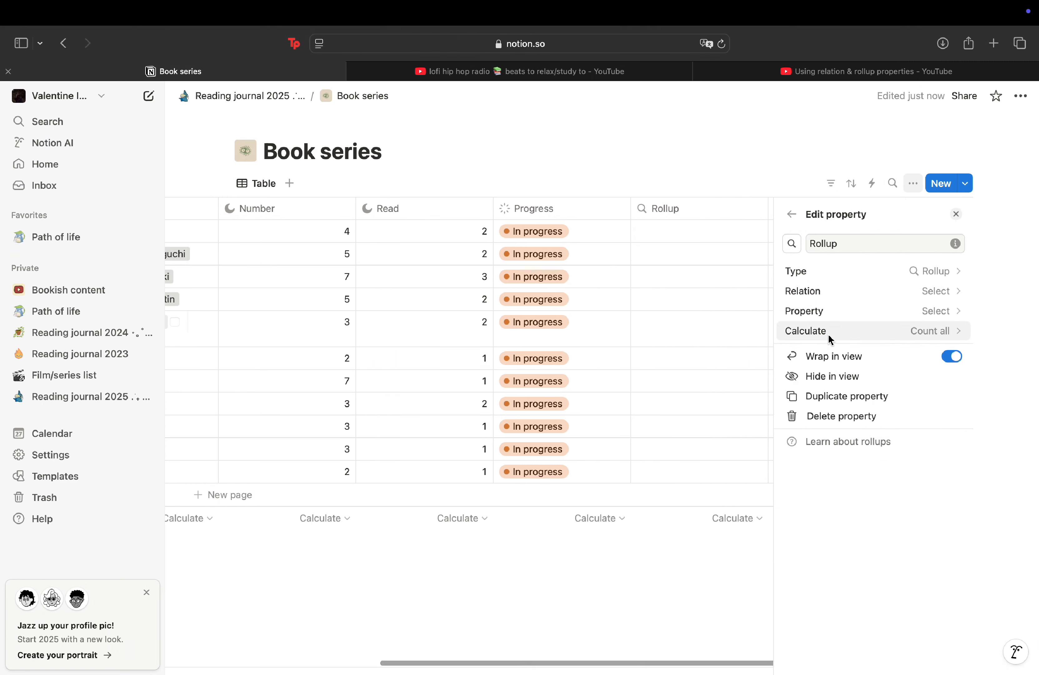
pyautogui.click(854, 293)
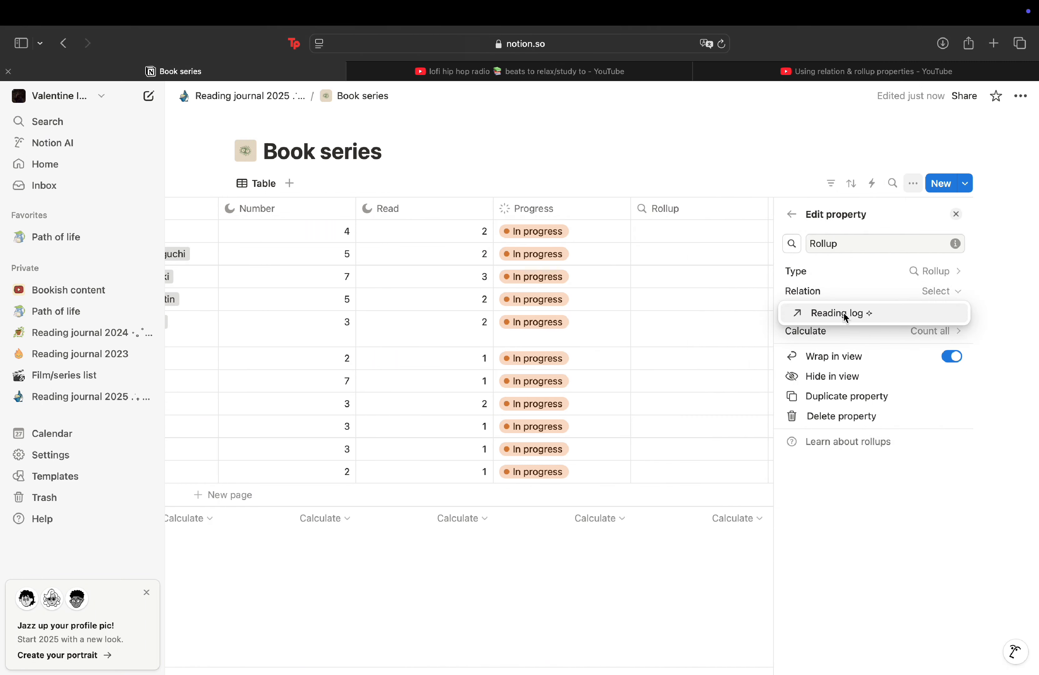
pyautogui.click(844, 312)
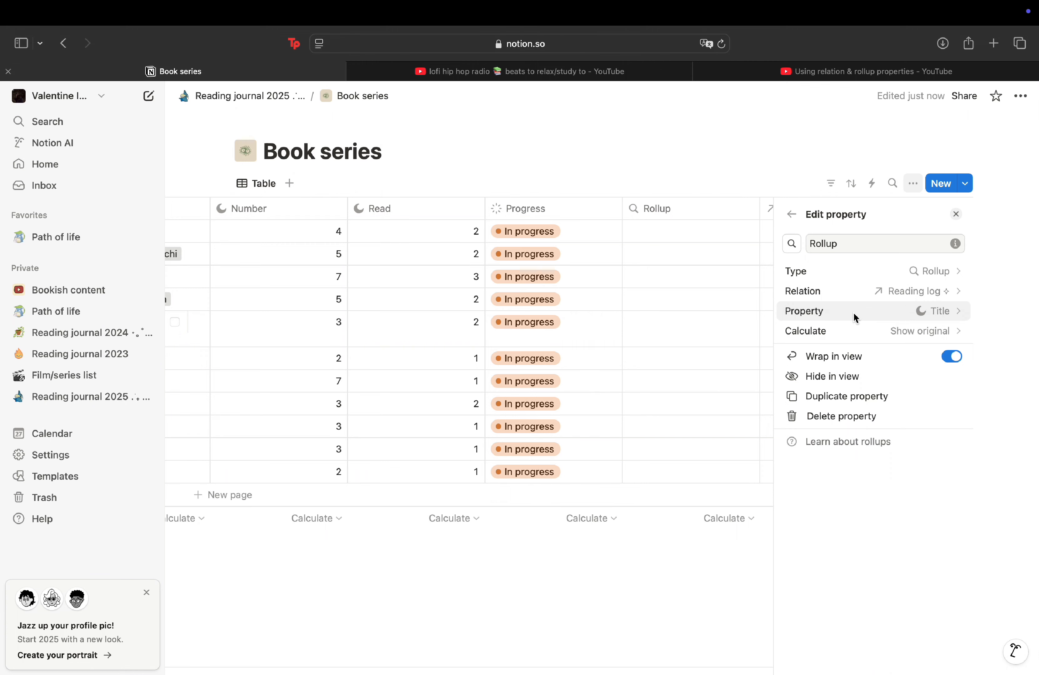
pyautogui.click(853, 312)
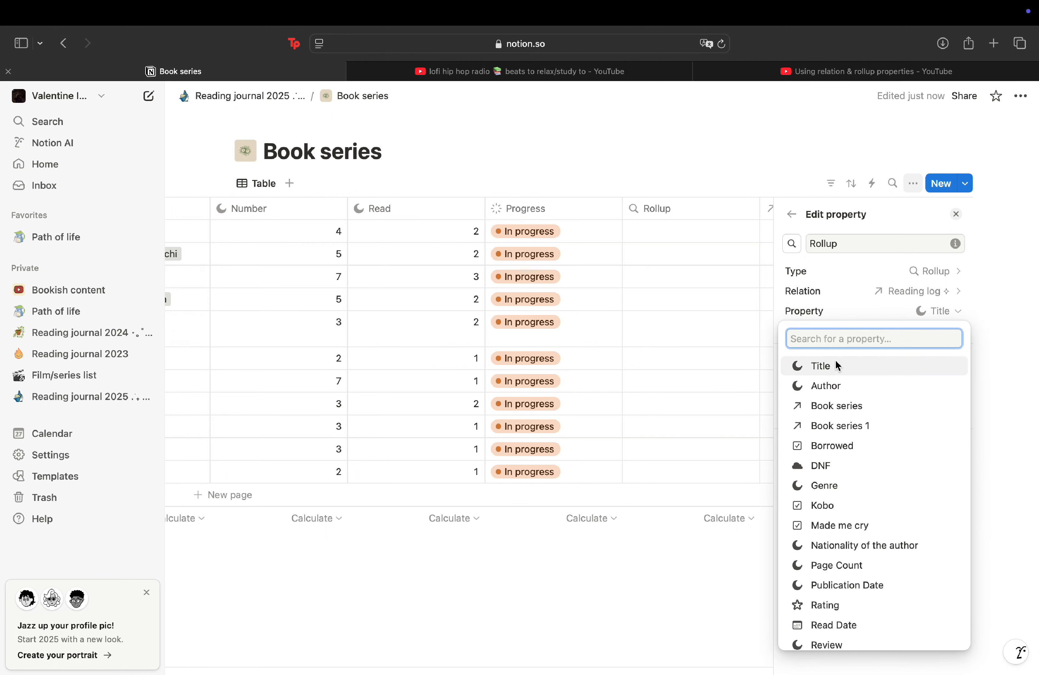
pyautogui.click(731, 518)
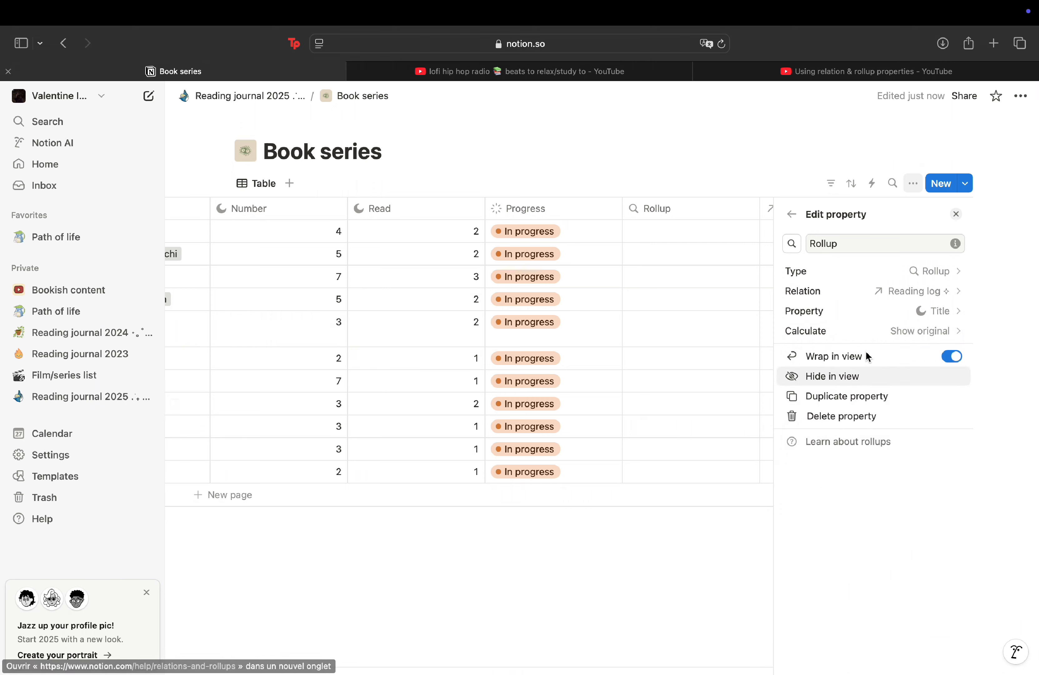
pyautogui.click(901, 329)
pyautogui.moveTo(868, 391)
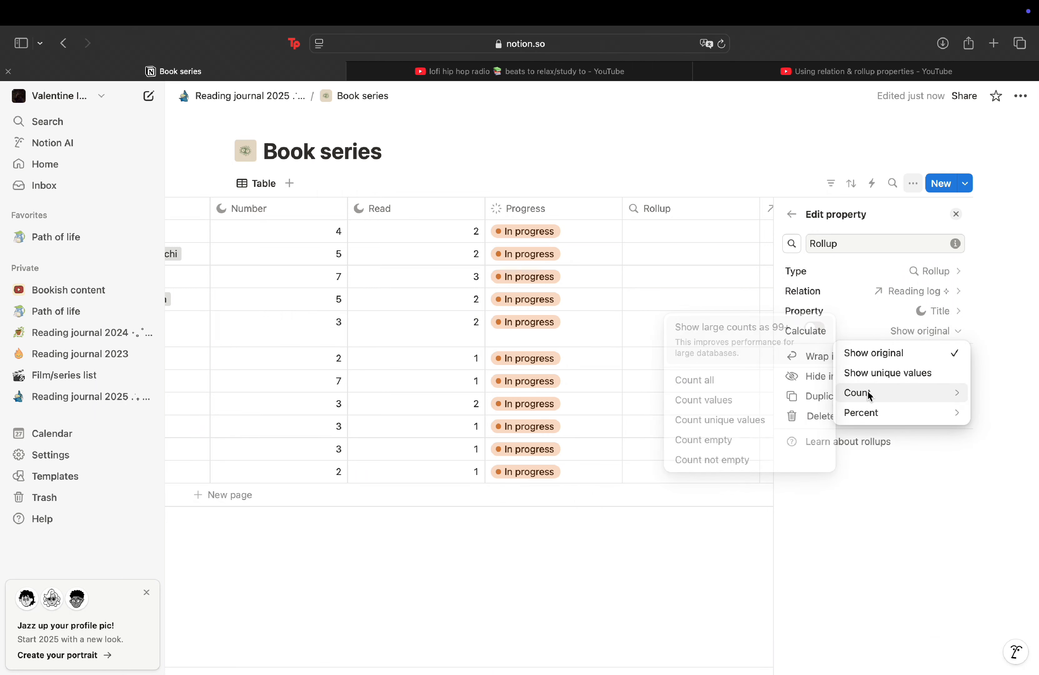
pyautogui.click(722, 384)
pyautogui.click(675, 568)
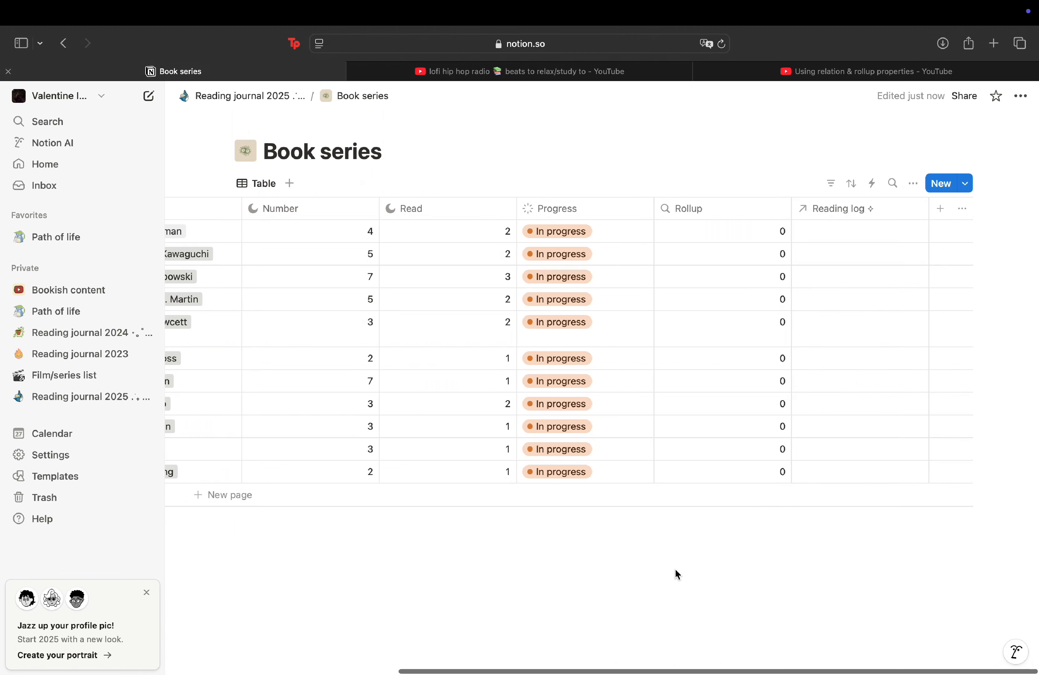
# Step: Link the Shining and Shining #2 pages to the Stephen King series through its Reading log ✧ relation
pyautogui.click(836, 470)
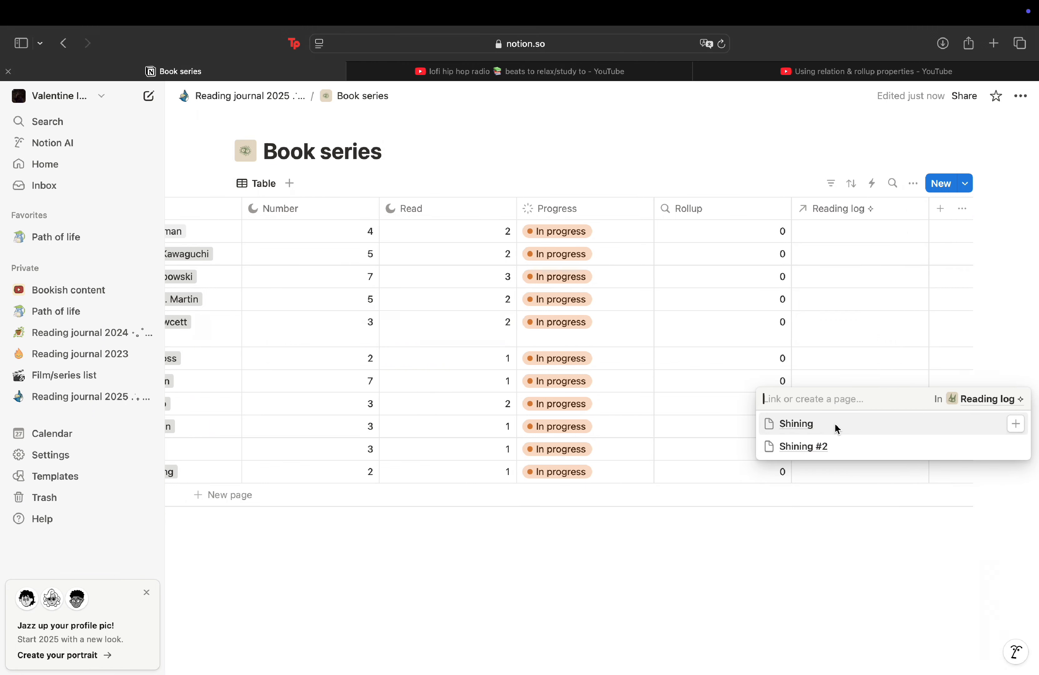
pyautogui.click(837, 425)
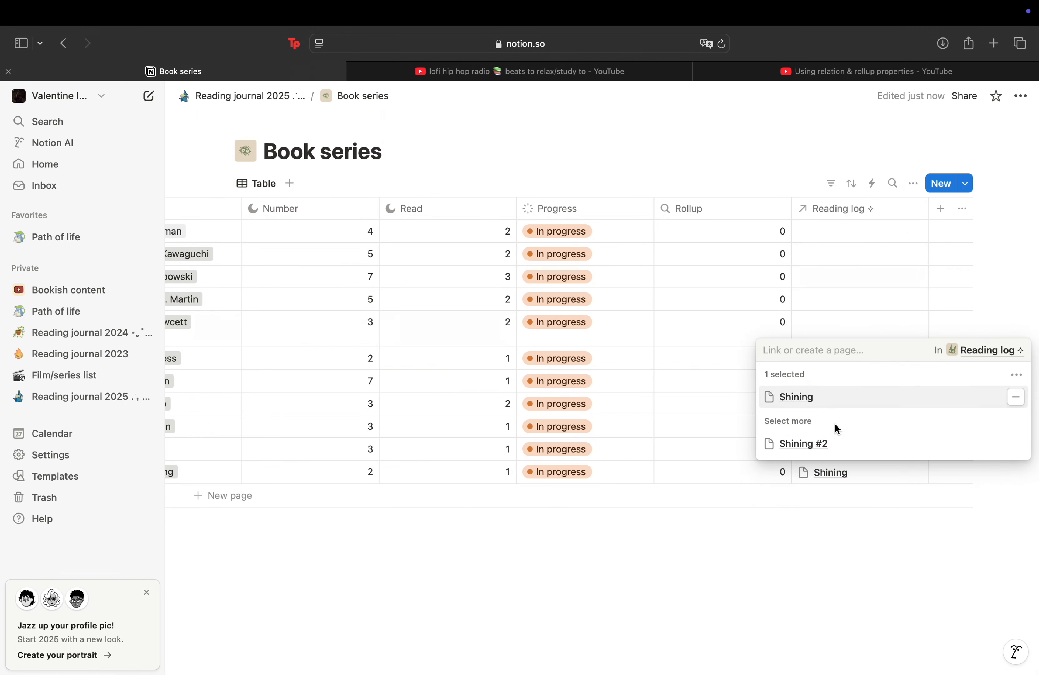
pyautogui.click(870, 445)
pyautogui.click(800, 539)
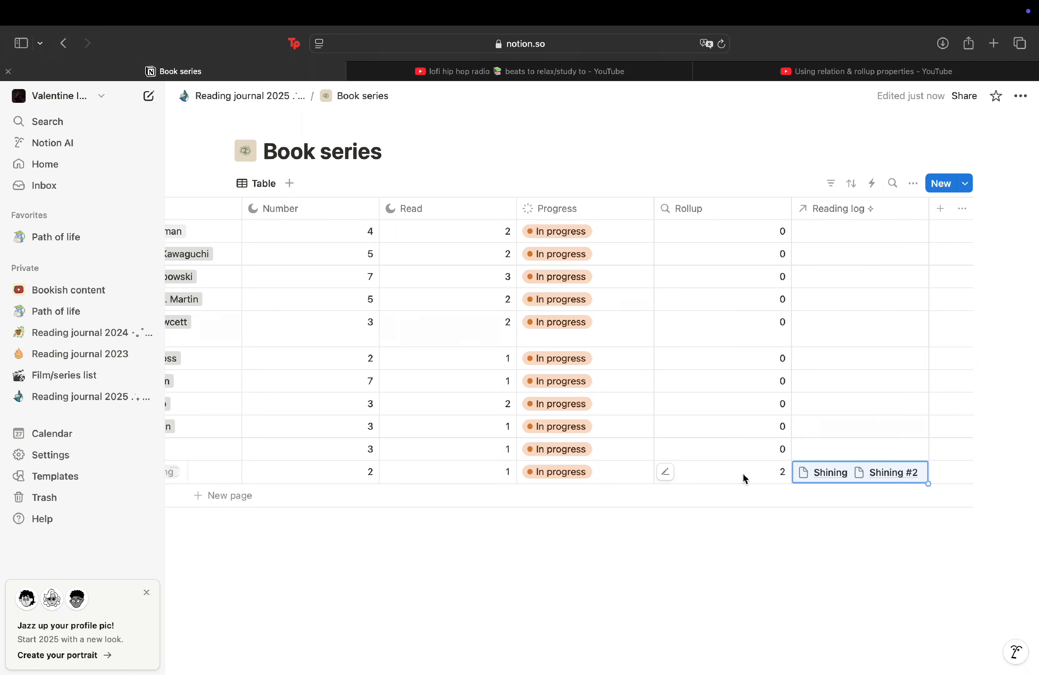
pyautogui.hscroll(-1, 754, 480)
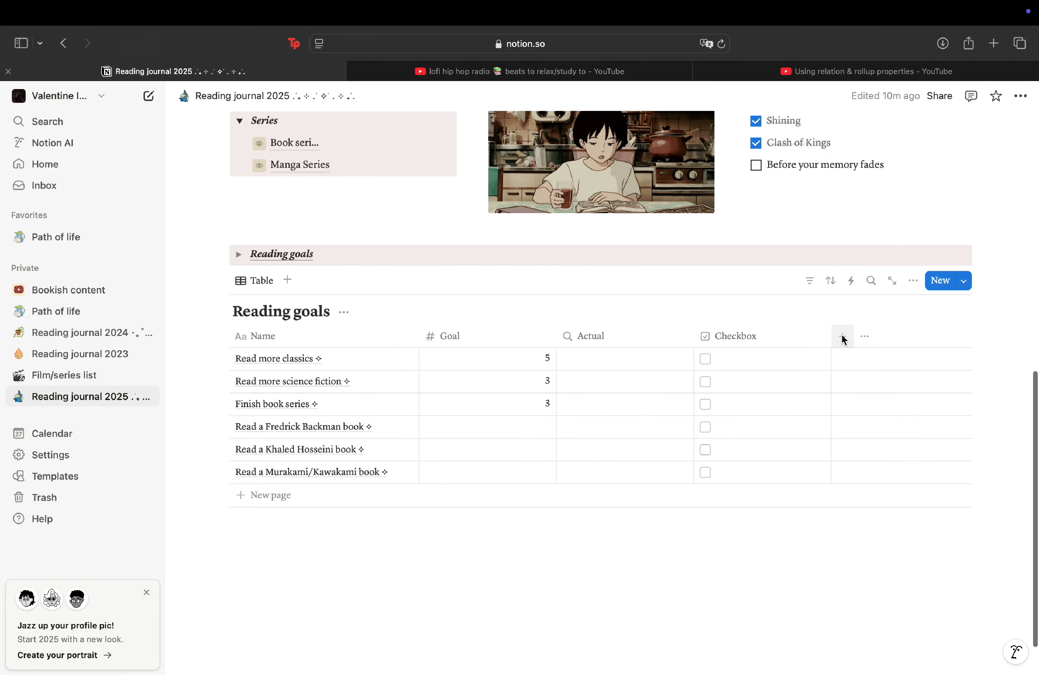
# Step: Add a two-way relation property to the Reading goals table, linked to the Reading log ✧ database with no limit
pyautogui.click(842, 337)
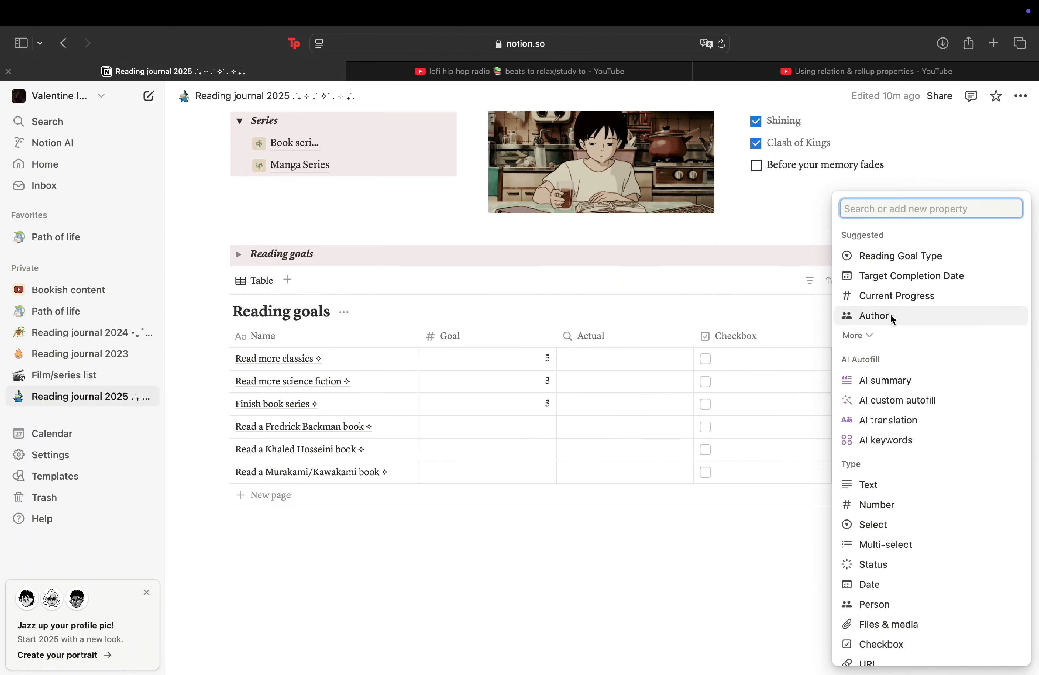
pyautogui.scroll(-5, 894, 633)
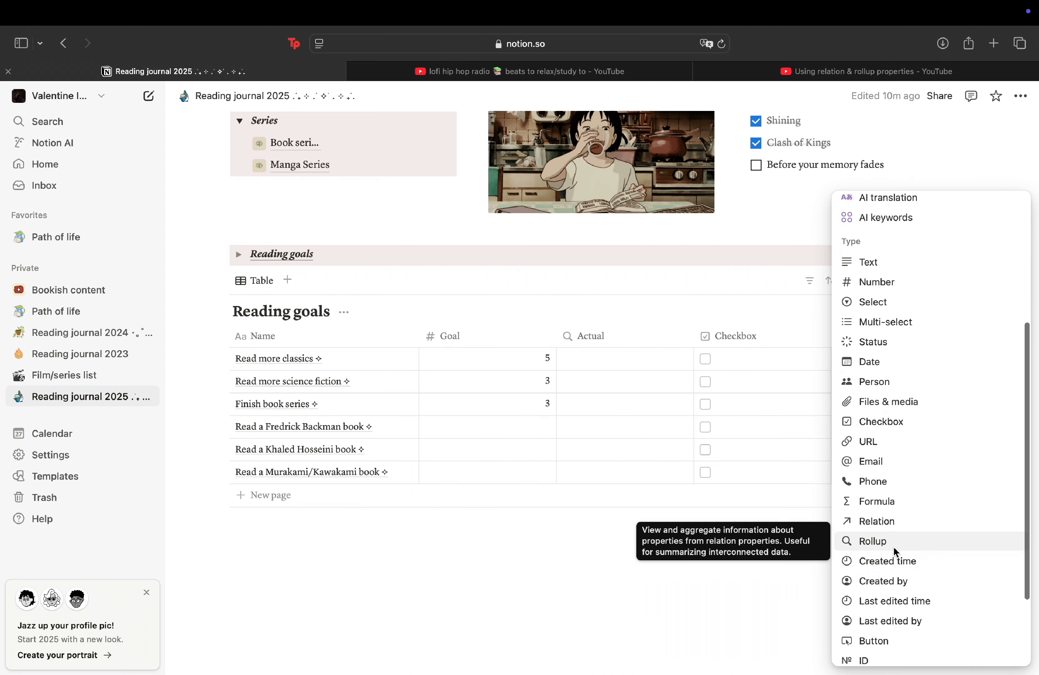
pyautogui.scroll(-1, 883, 609)
pyautogui.scroll(2, 889, 565)
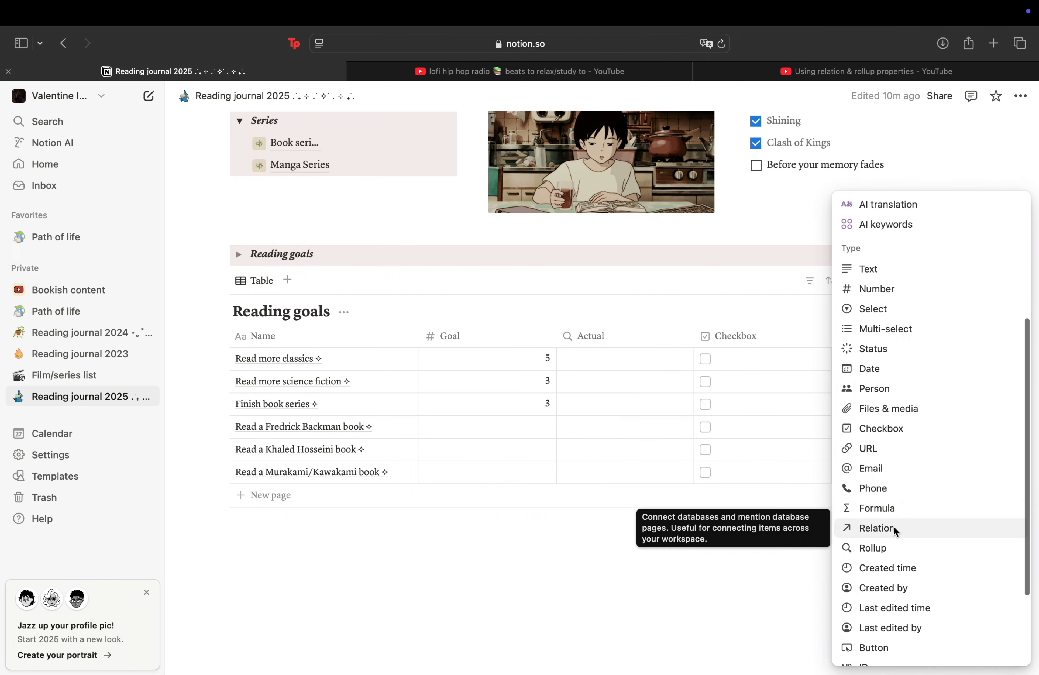
pyautogui.click(894, 527)
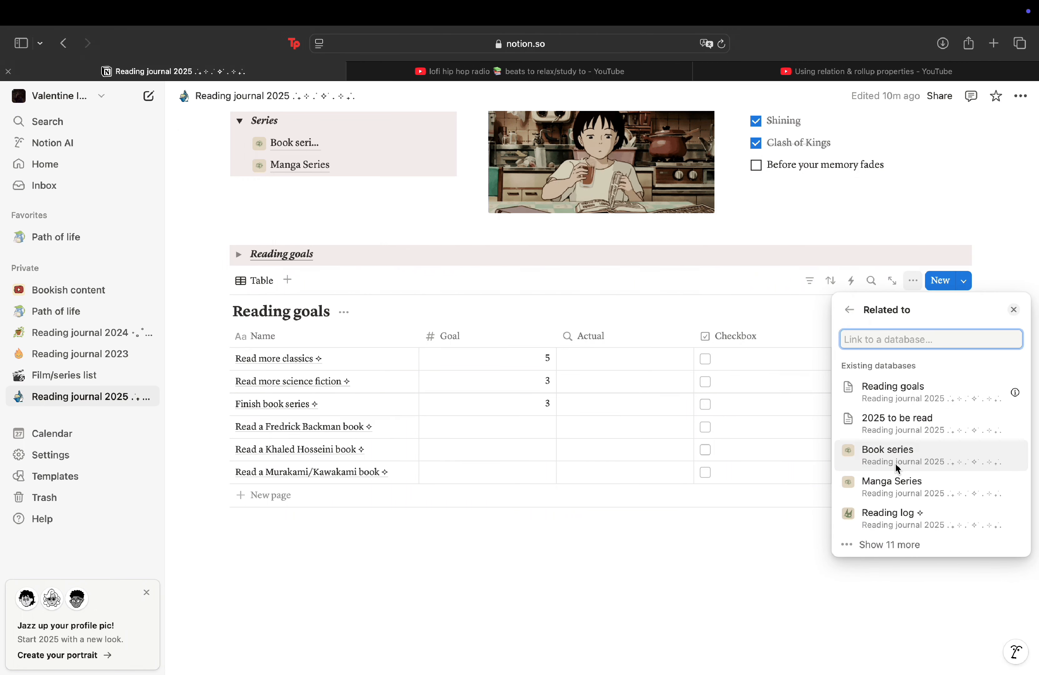
pyautogui.click(894, 513)
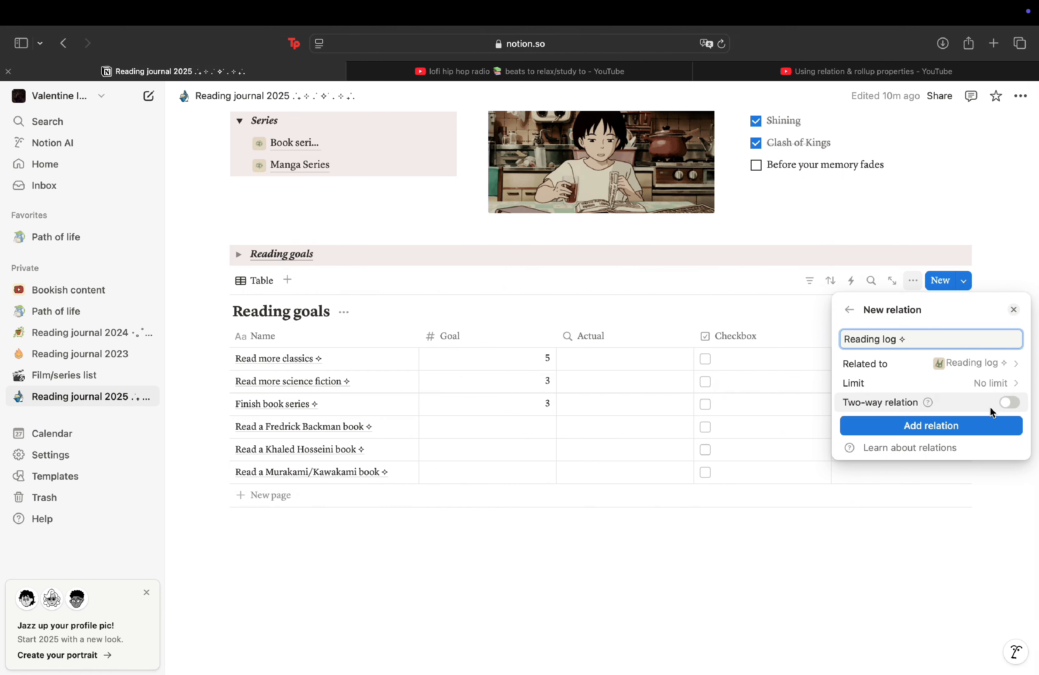
pyautogui.click(1012, 402)
pyautogui.click(942, 468)
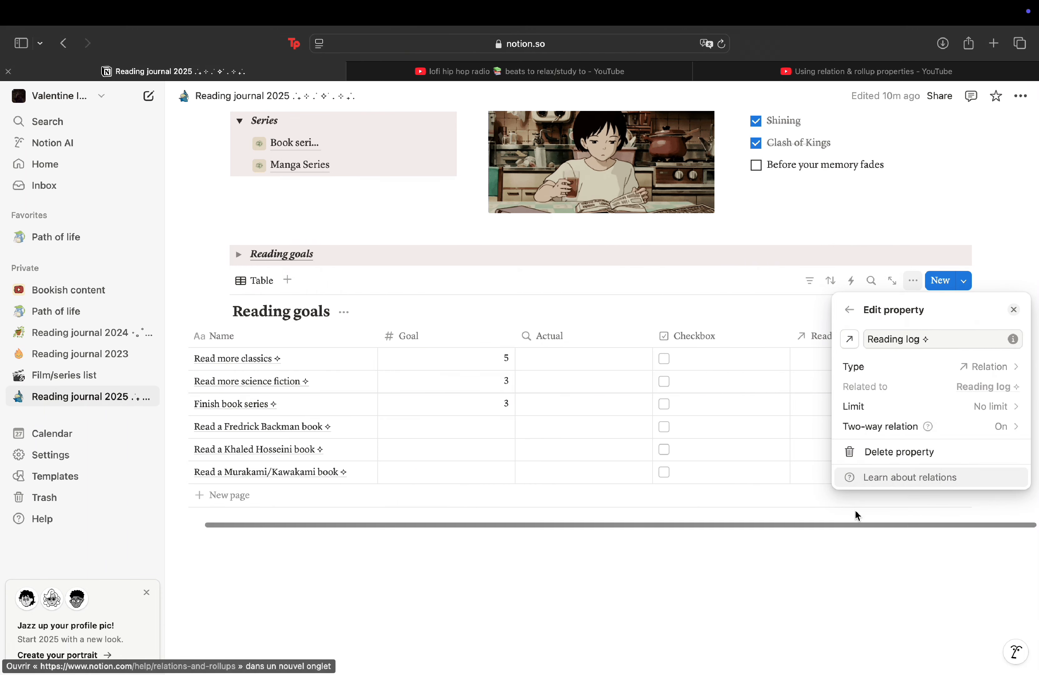
pyautogui.click(821, 528)
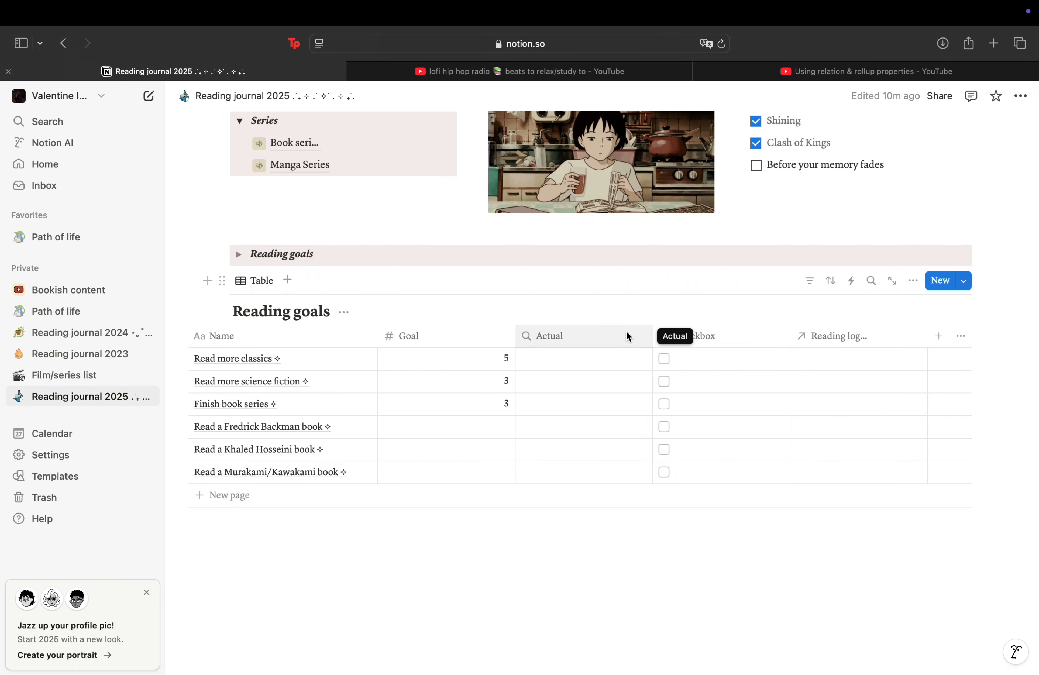
# Step: Configure the Actual rollup in the Reading goals table with the Reading log ✧ relation and the Reading goals property
pyautogui.click(560, 331)
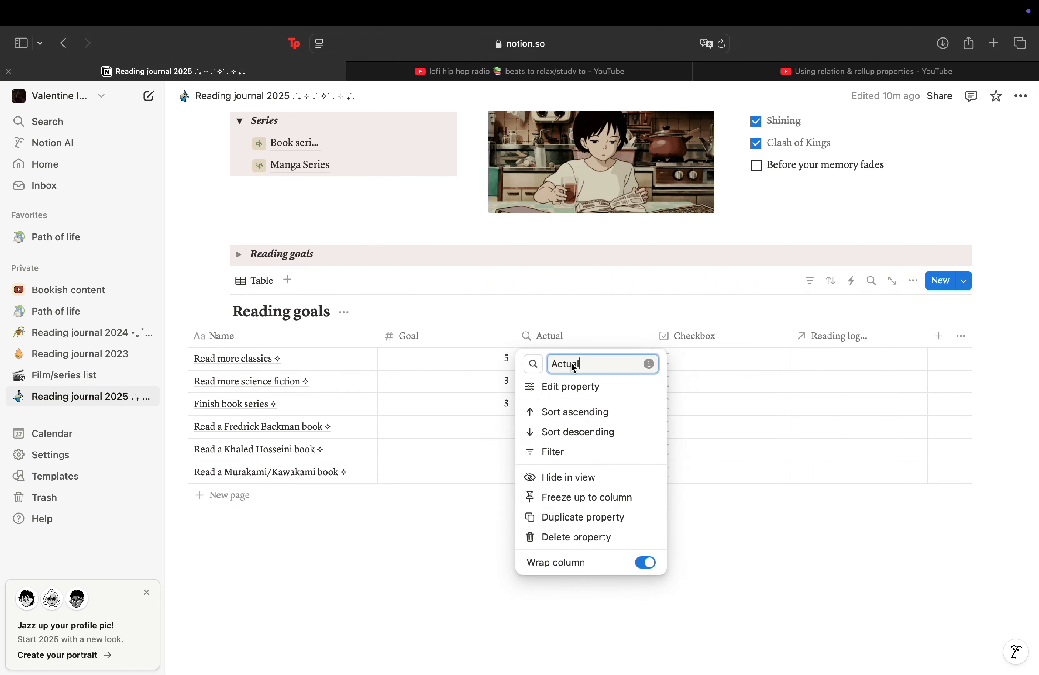
pyautogui.click(571, 384)
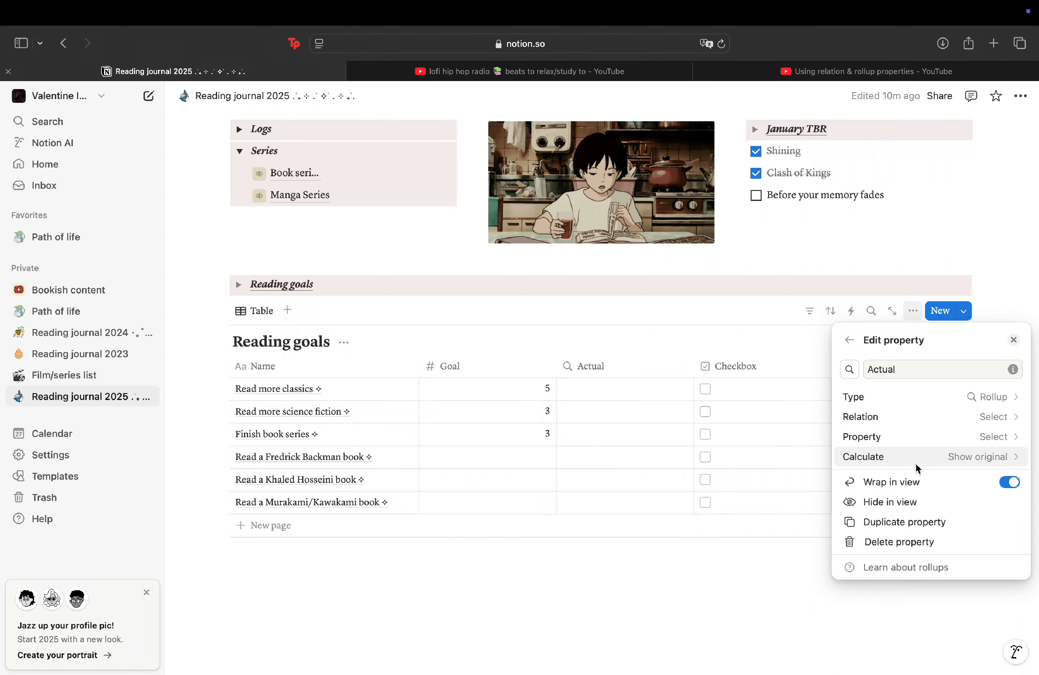
pyautogui.click(917, 425)
pyautogui.click(918, 438)
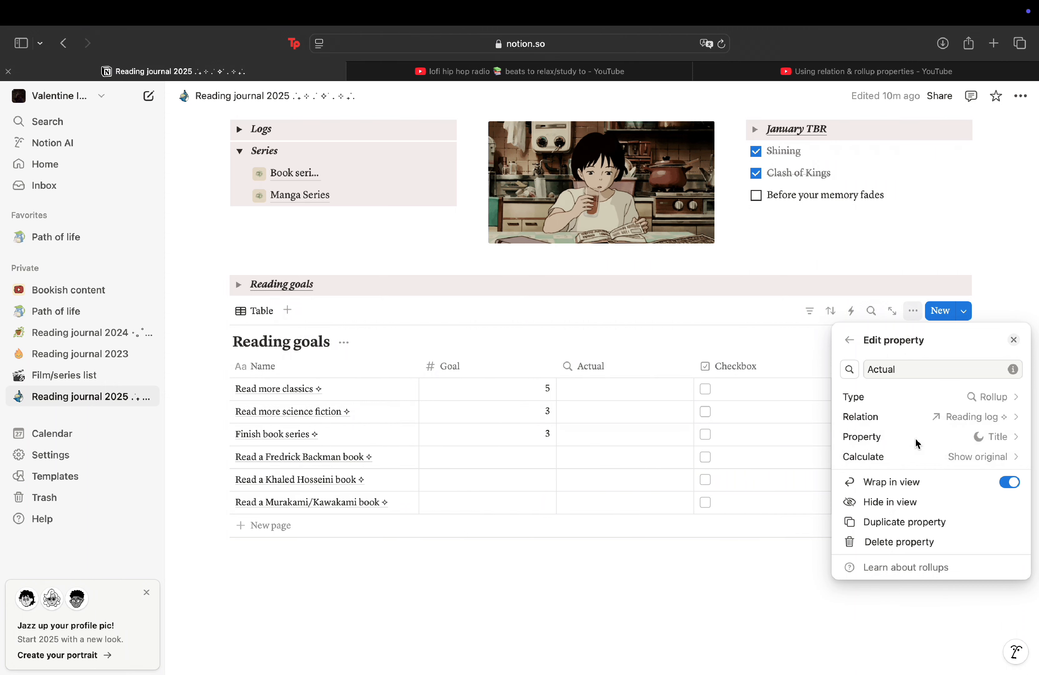
pyautogui.click(930, 441)
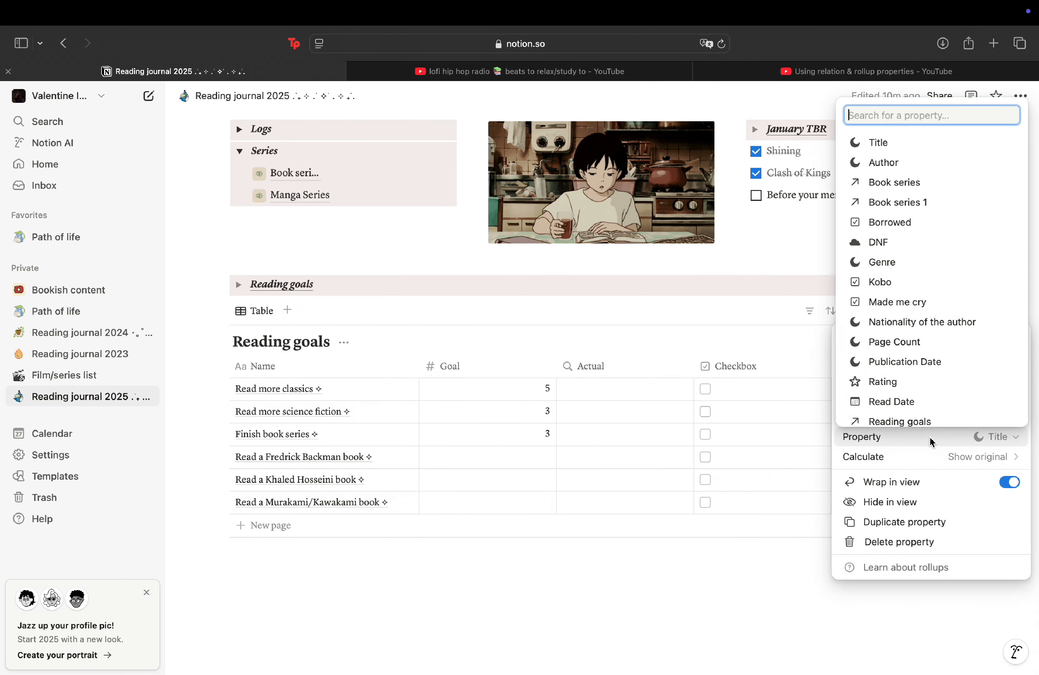
pyautogui.scroll(-2, 924, 399)
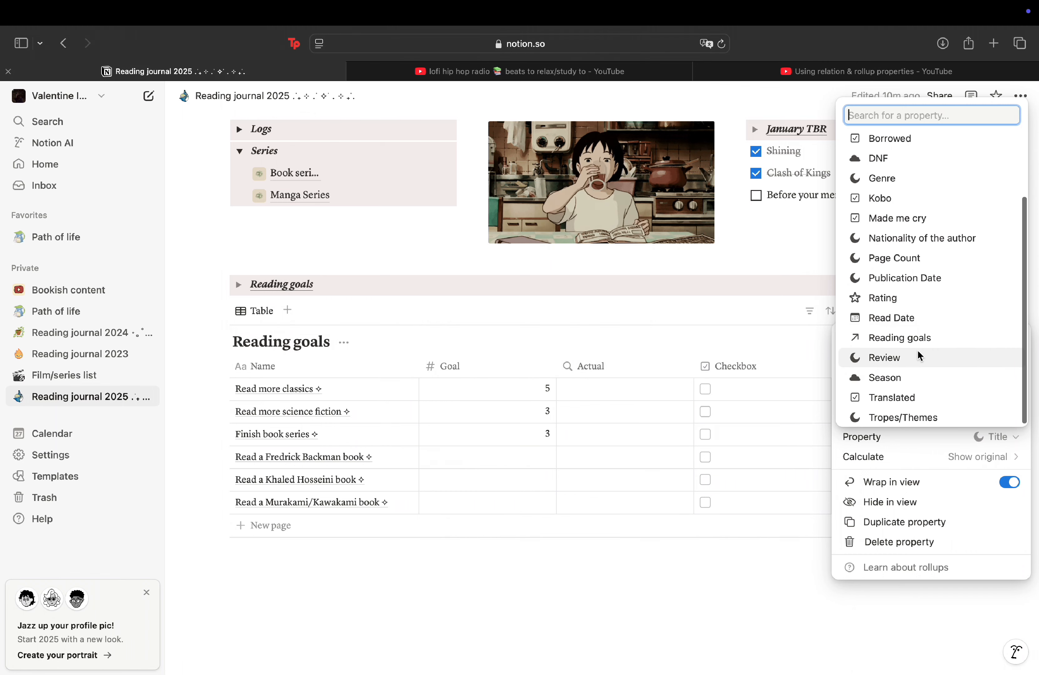
pyautogui.click(906, 337)
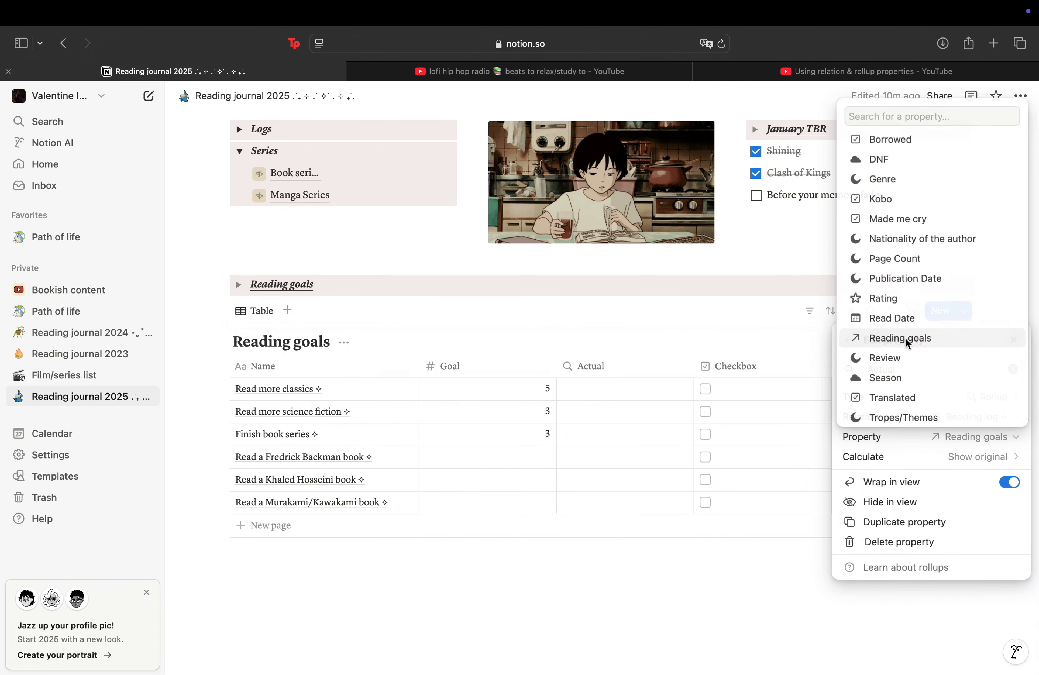
pyautogui.click(679, 337)
# Step: Link the Shining entry in Reading log ✧ to the Read more classics ✧ goal, and return to the journal page
pyautogui.scroll(10, 578, 361)
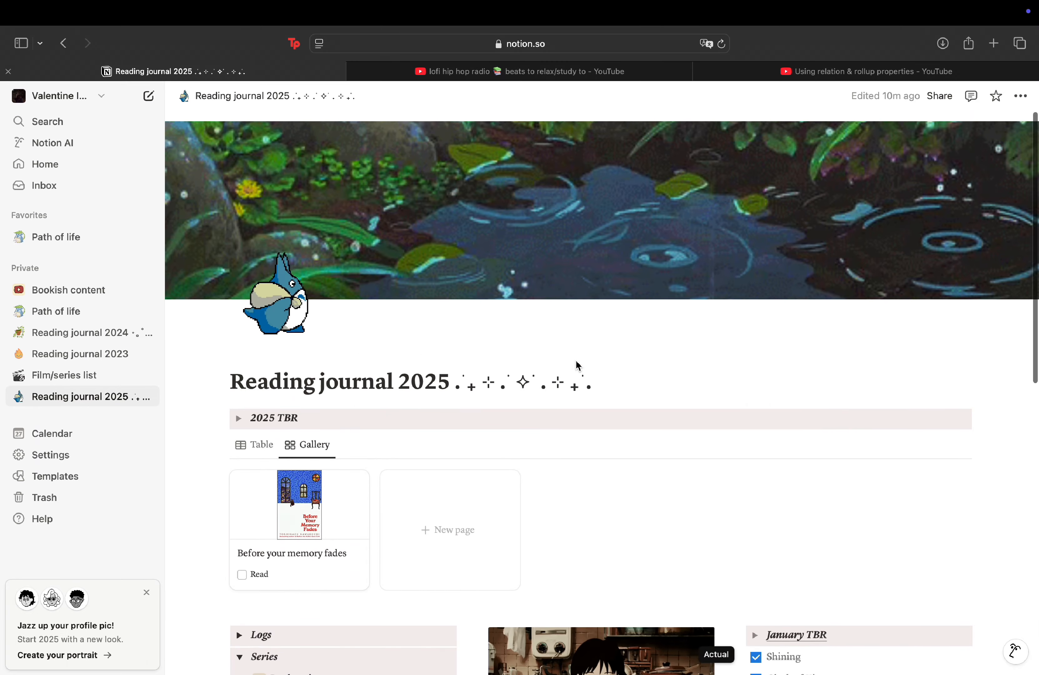
pyautogui.scroll(-5, 575, 364)
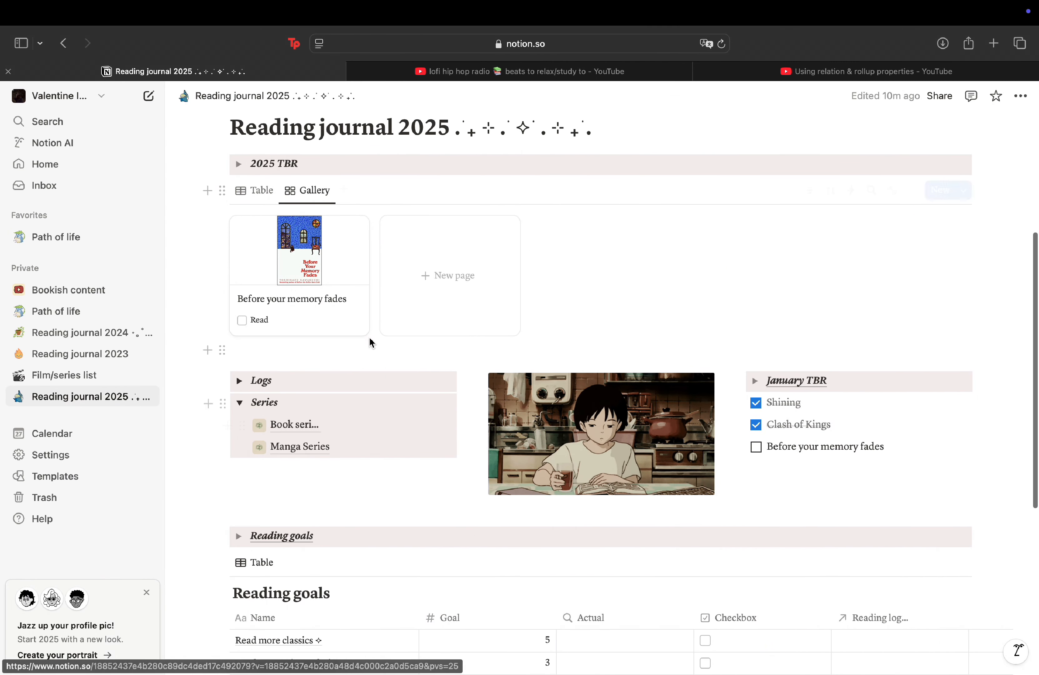
pyautogui.click(311, 373)
pyautogui.click(239, 380)
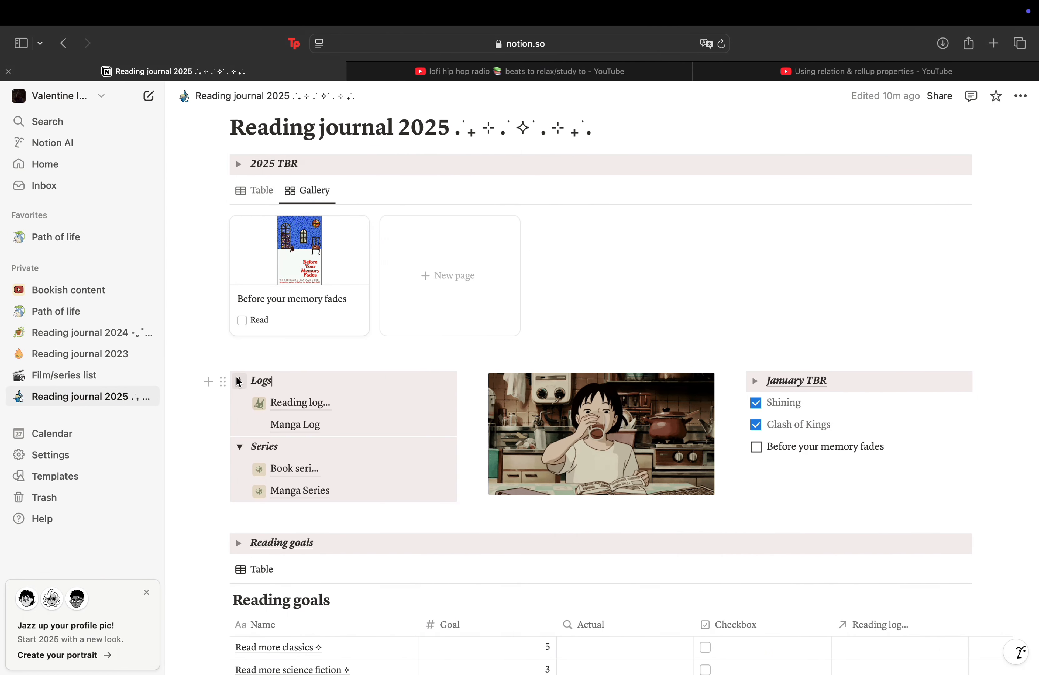
pyautogui.click(346, 407)
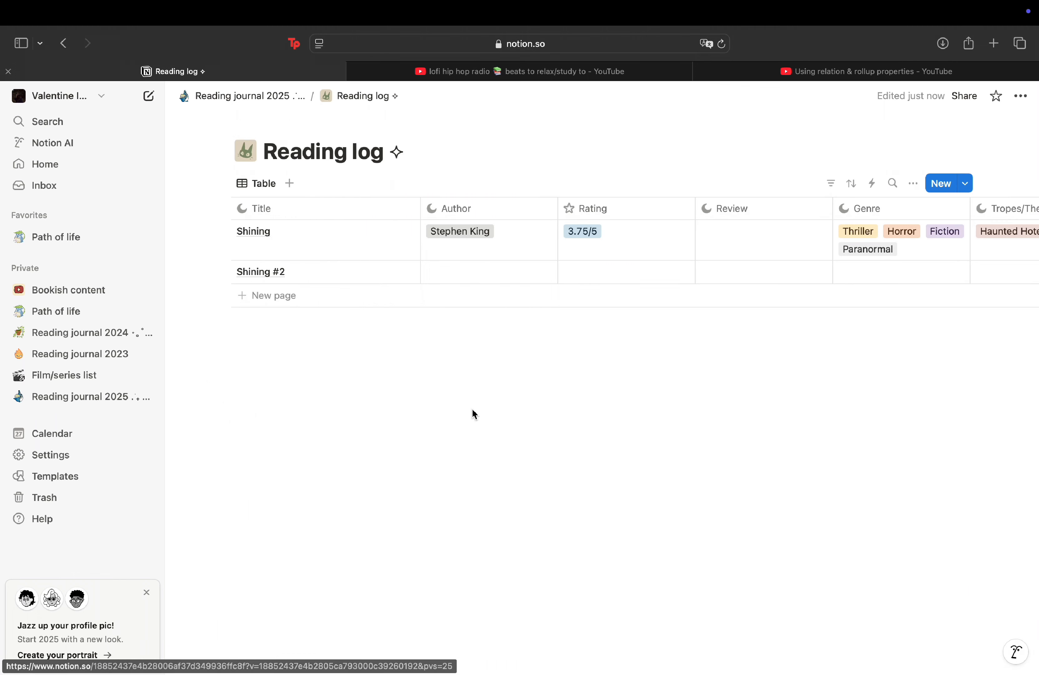
pyautogui.hscroll(1, 517, 292)
pyautogui.hscroll(10, 517, 292)
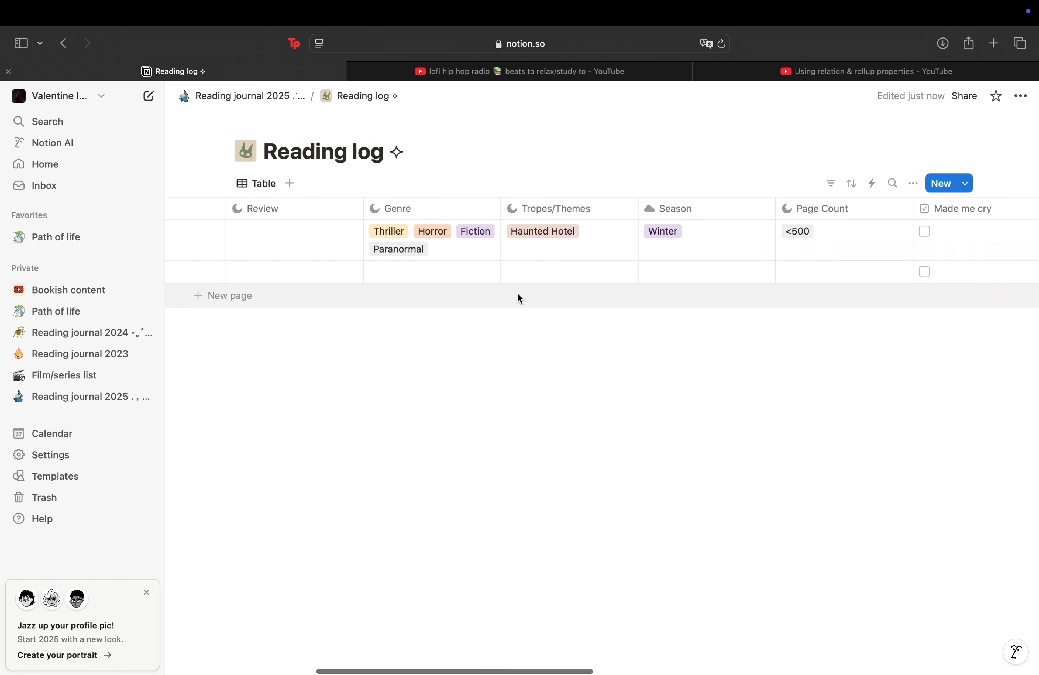
pyautogui.click(857, 232)
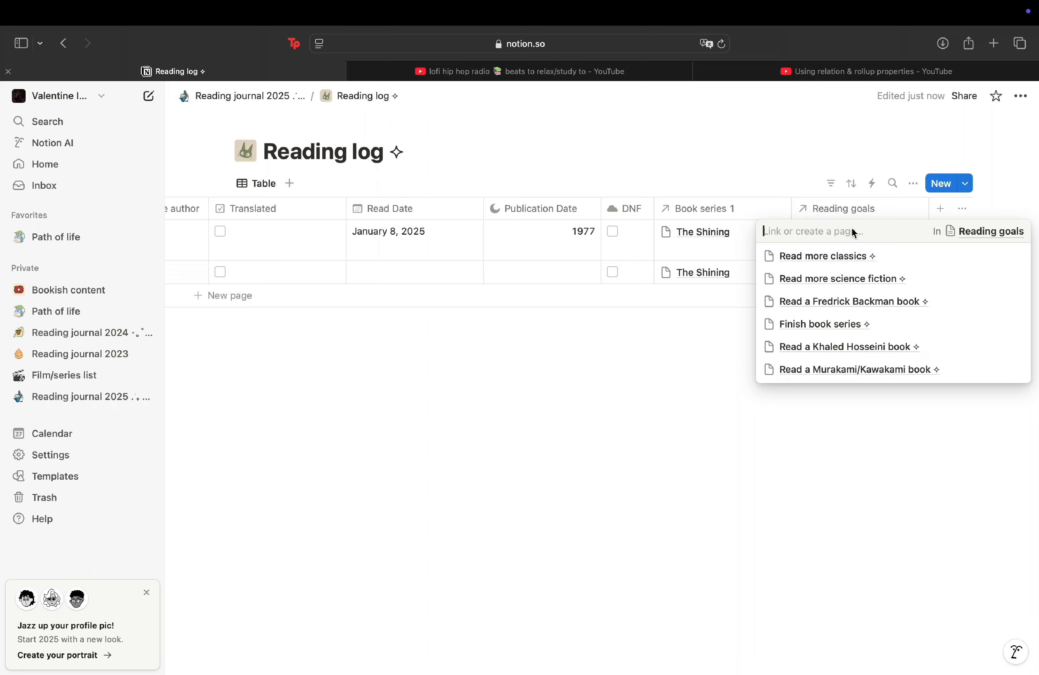
pyautogui.click(909, 261)
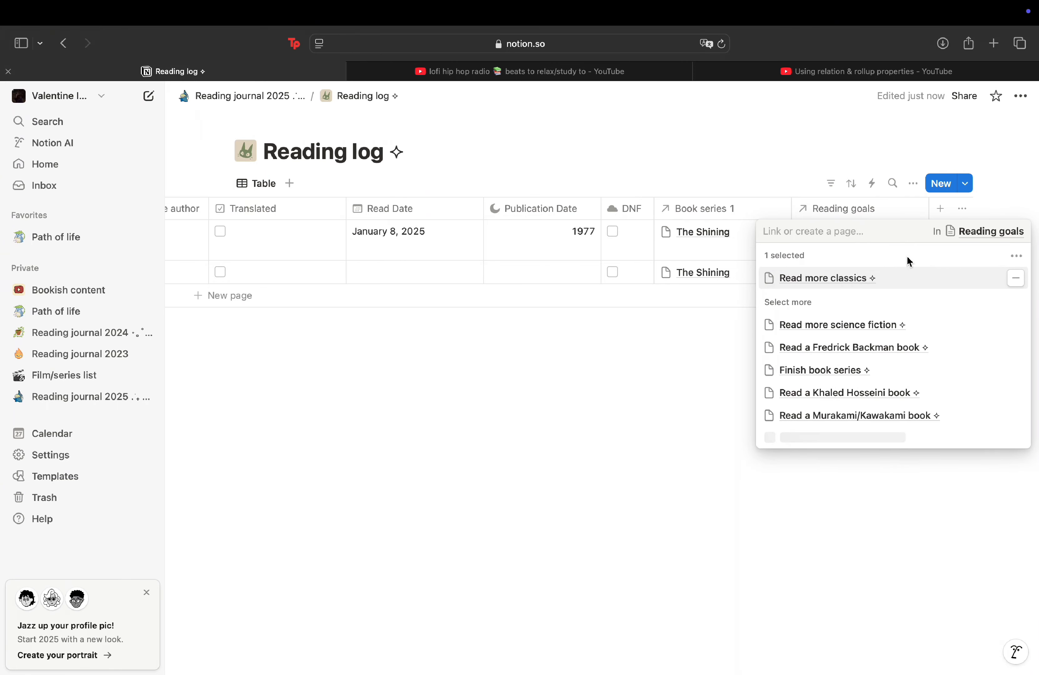
pyautogui.click(694, 349)
pyautogui.press('super+bracketleft')
pyautogui.scroll(2, 416, 324)
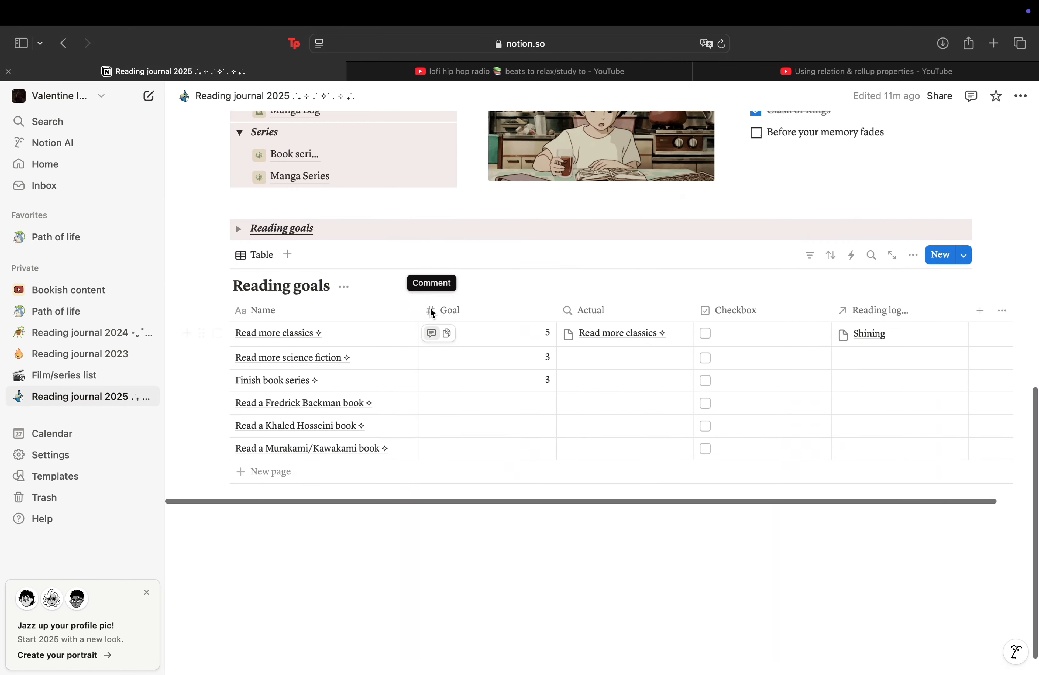
# Step: Set the Actual rollup's calculation to Count all in the Reading goals table
pyautogui.click(646, 323)
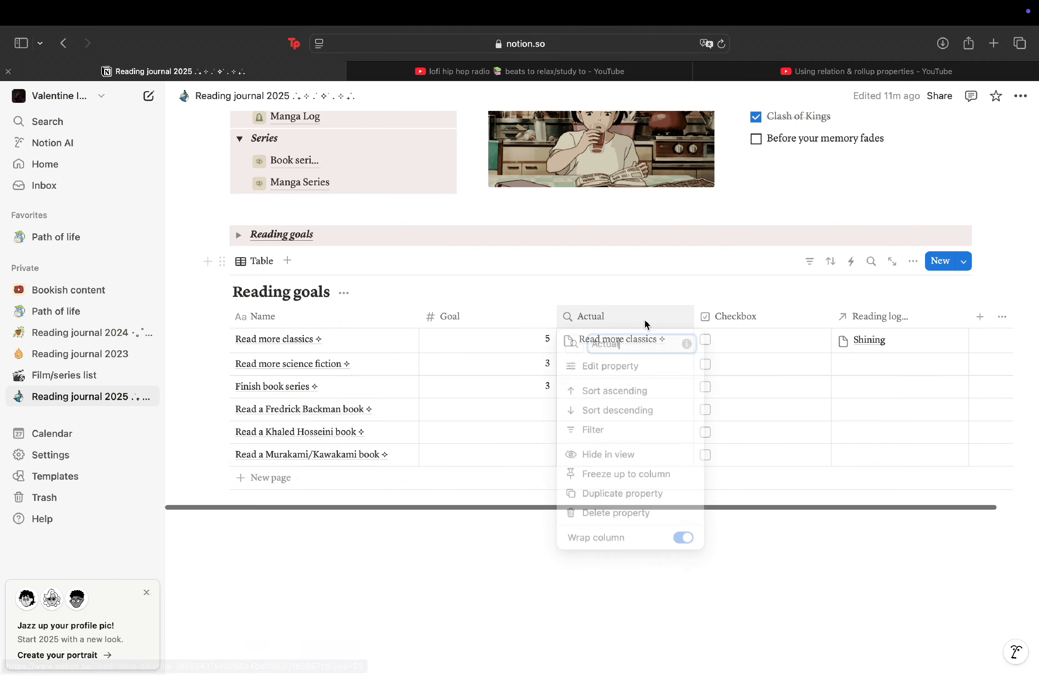
pyautogui.click(613, 366)
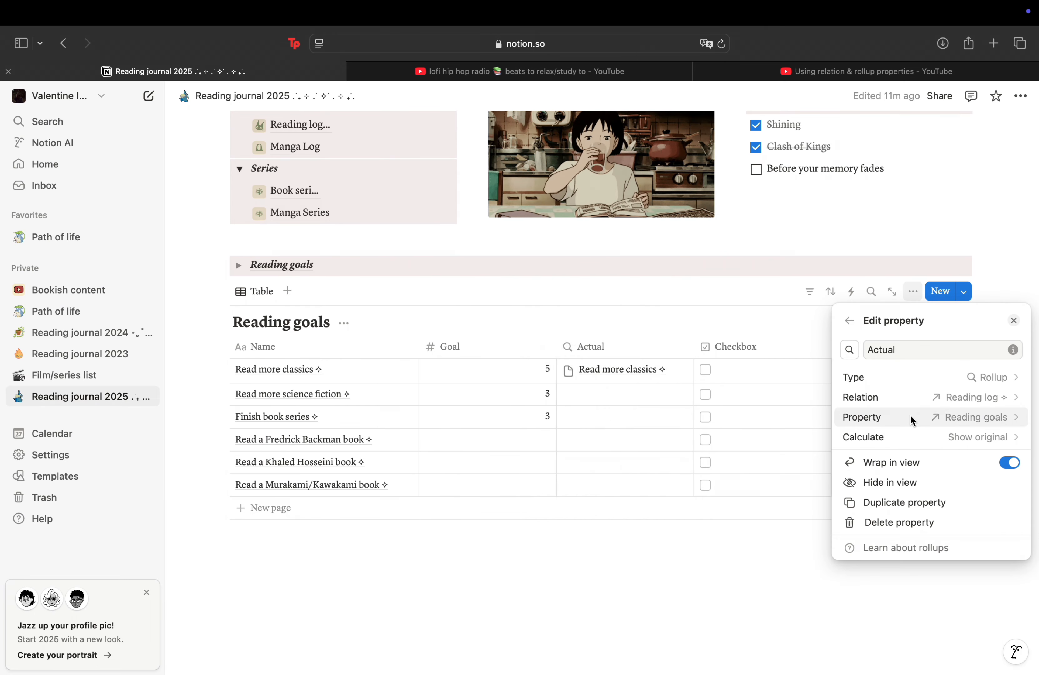
pyautogui.click(923, 434)
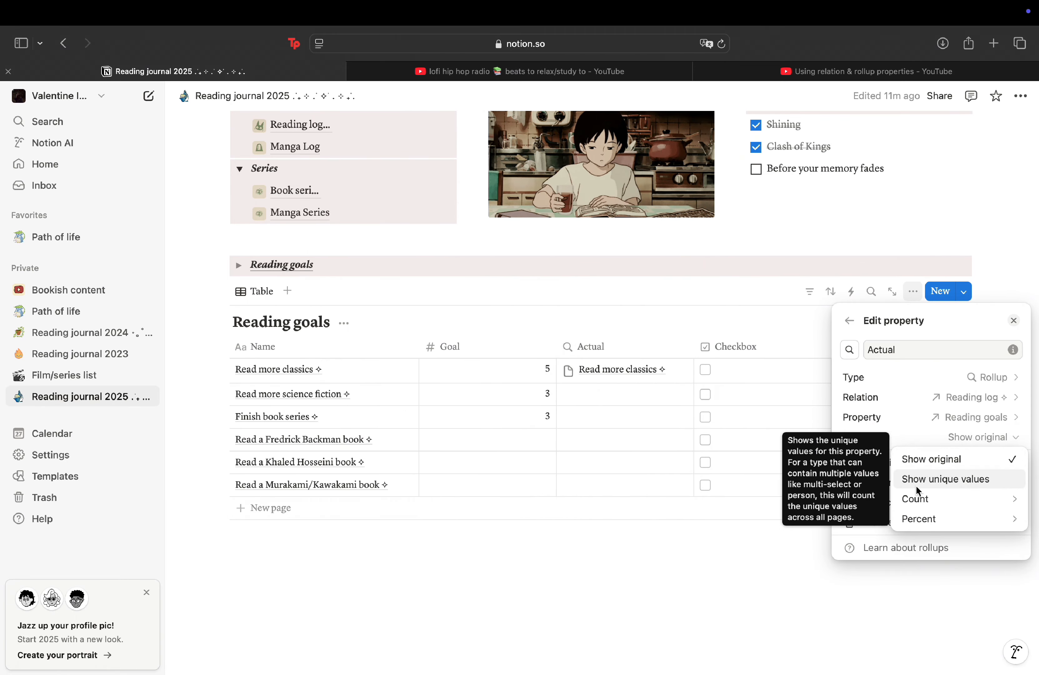
pyautogui.moveTo(916, 495)
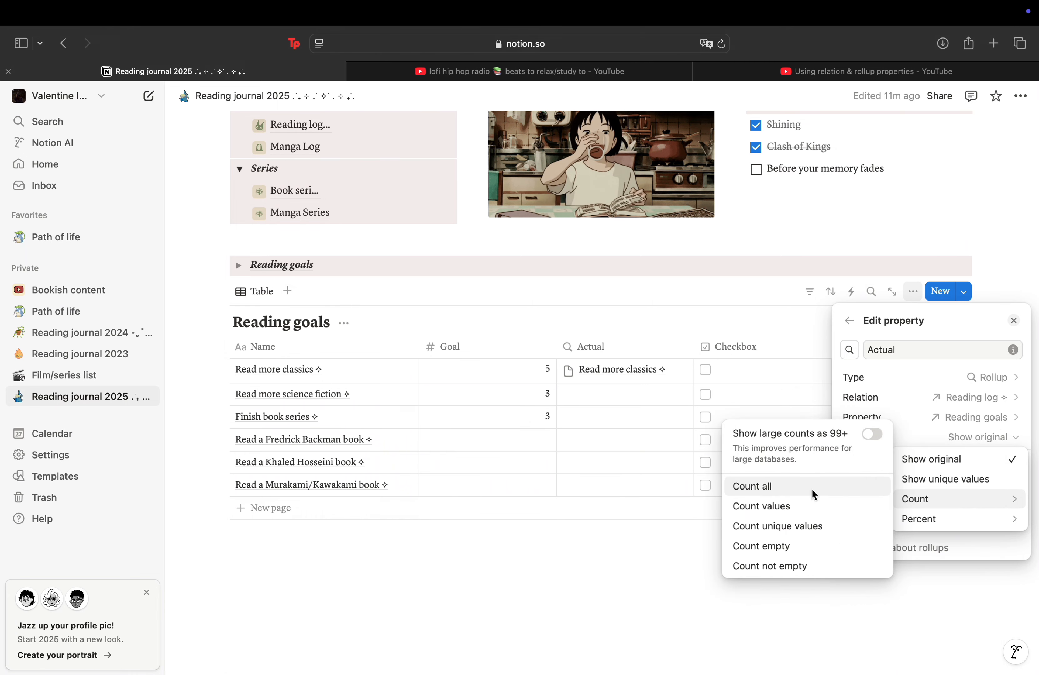
pyautogui.click(823, 488)
pyautogui.click(722, 537)
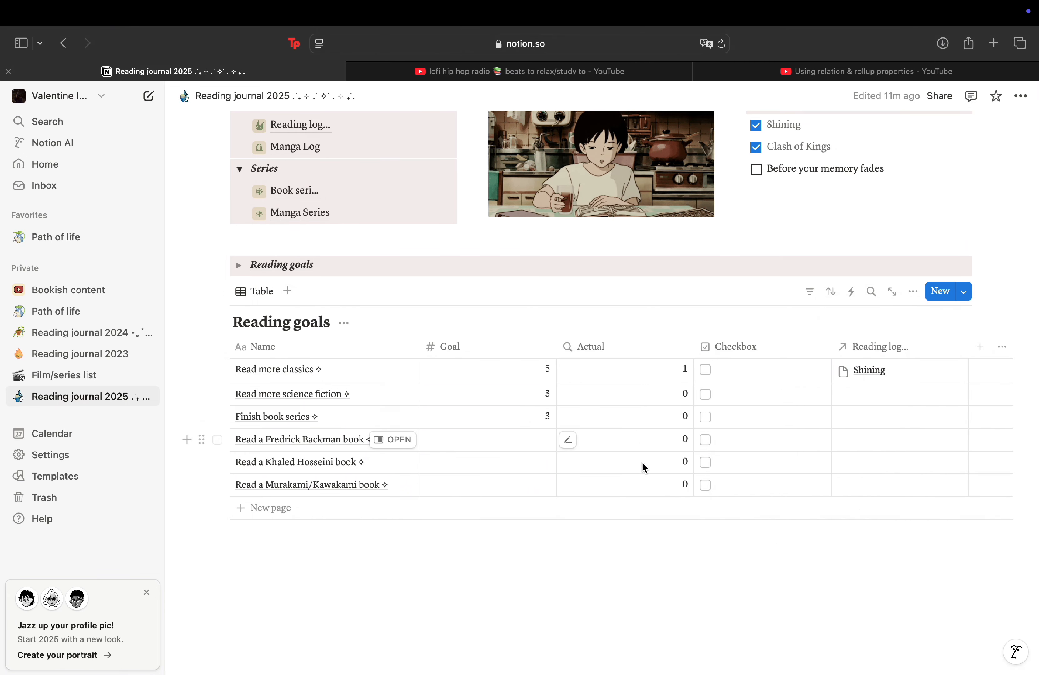
# Step: Add a Gallery view to the Reading goals database
pyautogui.scroll(1, 644, 559)
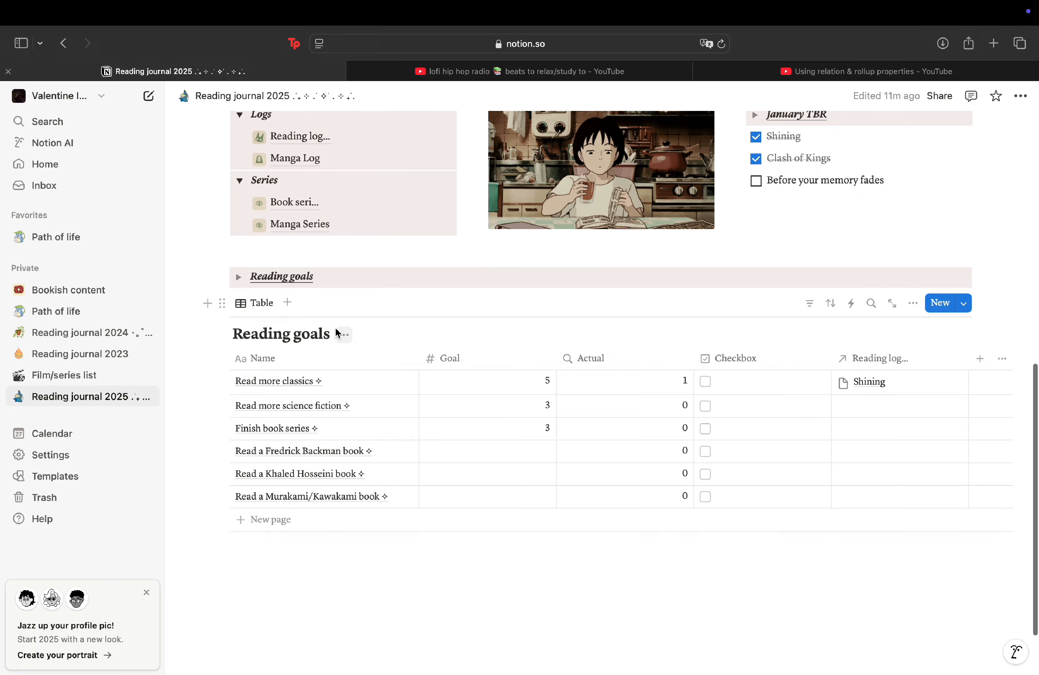
pyautogui.click(288, 303)
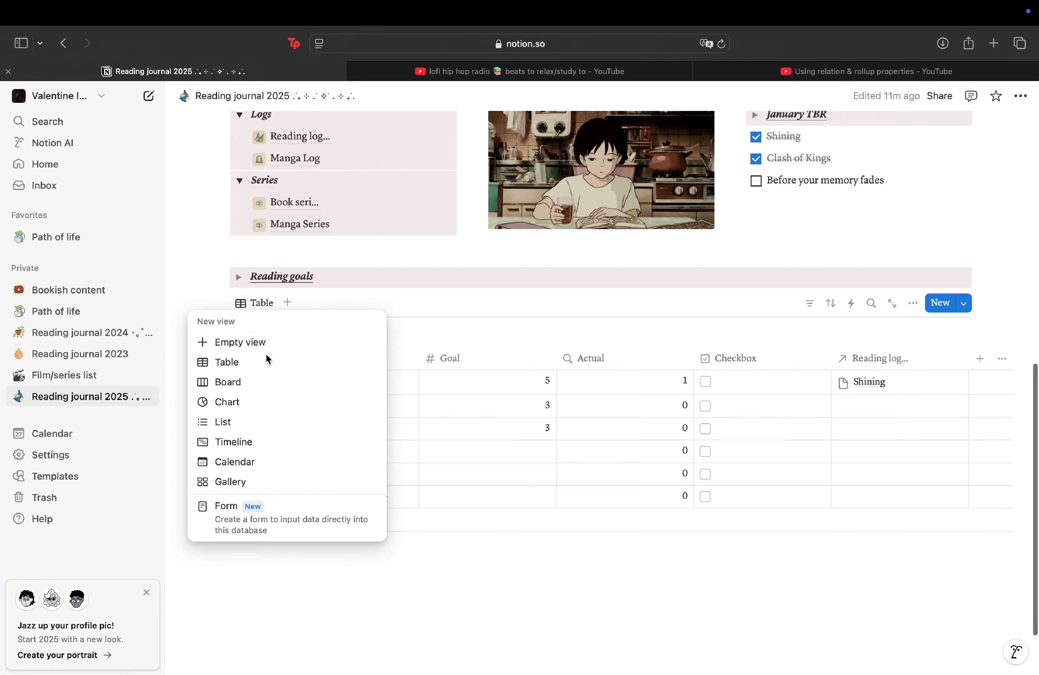
pyautogui.click(273, 482)
pyautogui.scroll(-5, 455, 331)
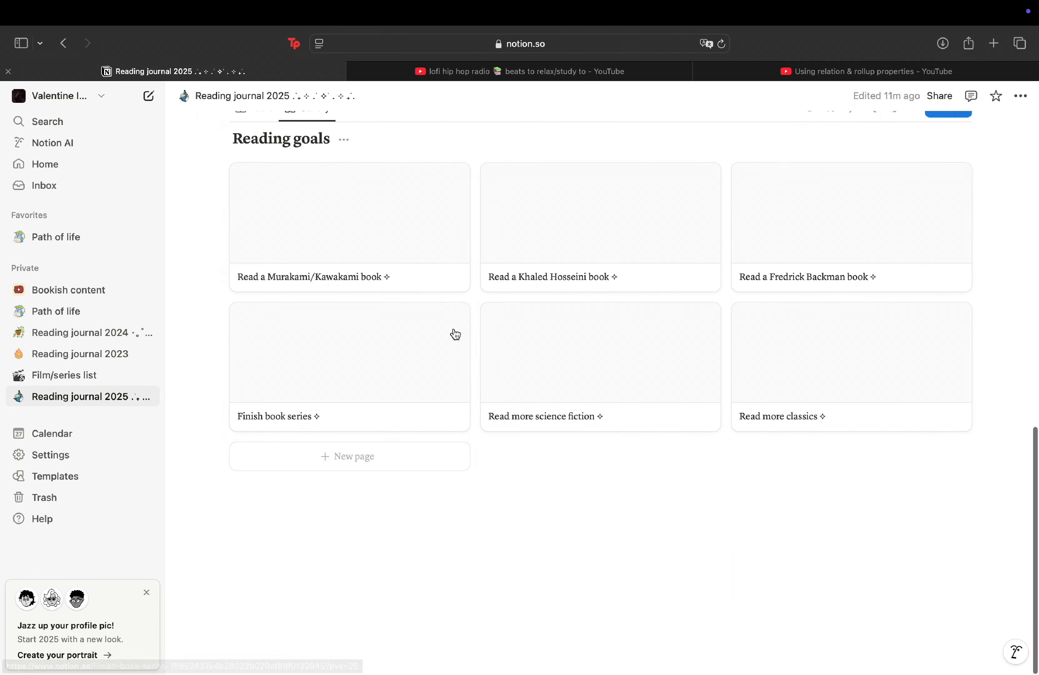
pyautogui.scroll(4, 455, 333)
pyautogui.scroll(2, 870, 269)
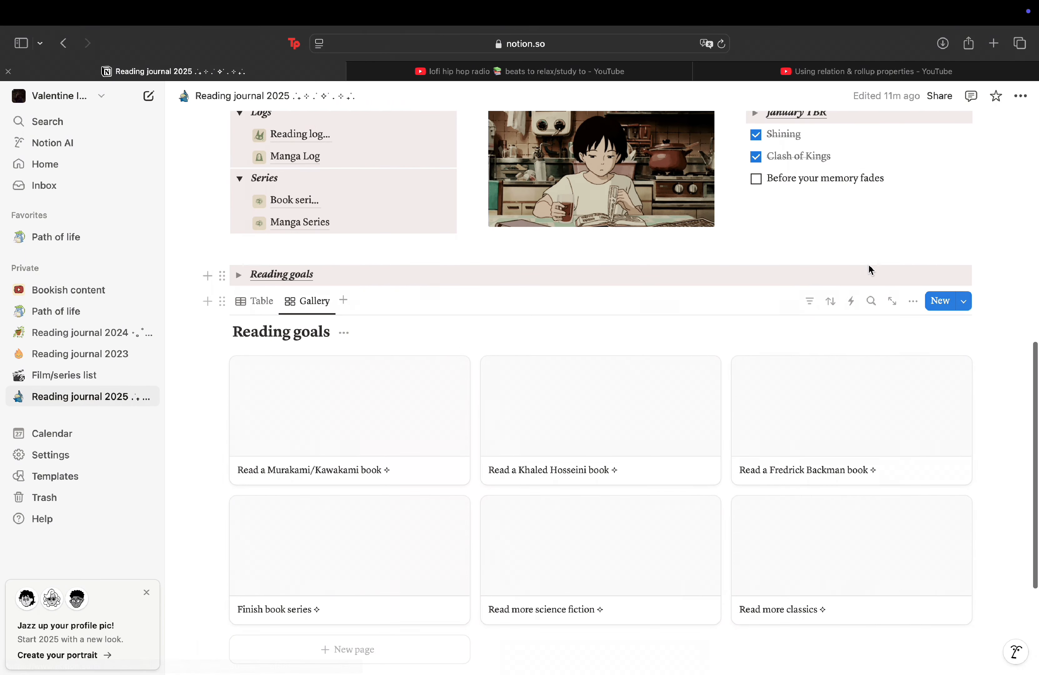
# Step: Show the Actual and Checkbox properties on the Reading goals gallery cards
pyautogui.click(911, 301)
pyautogui.click(905, 404)
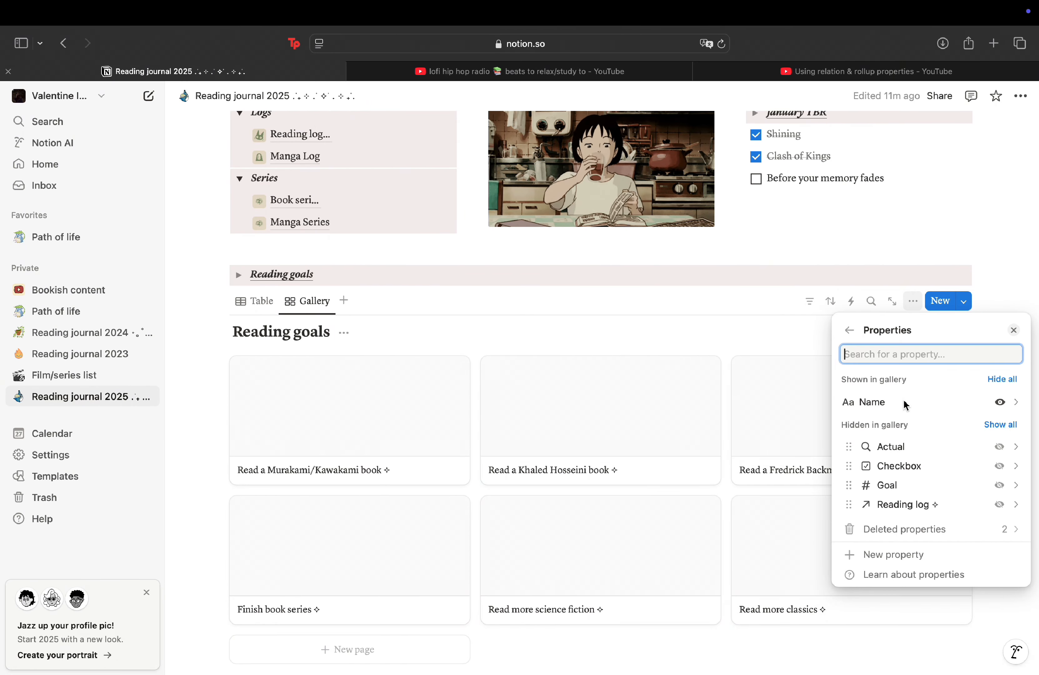
pyautogui.click(999, 447)
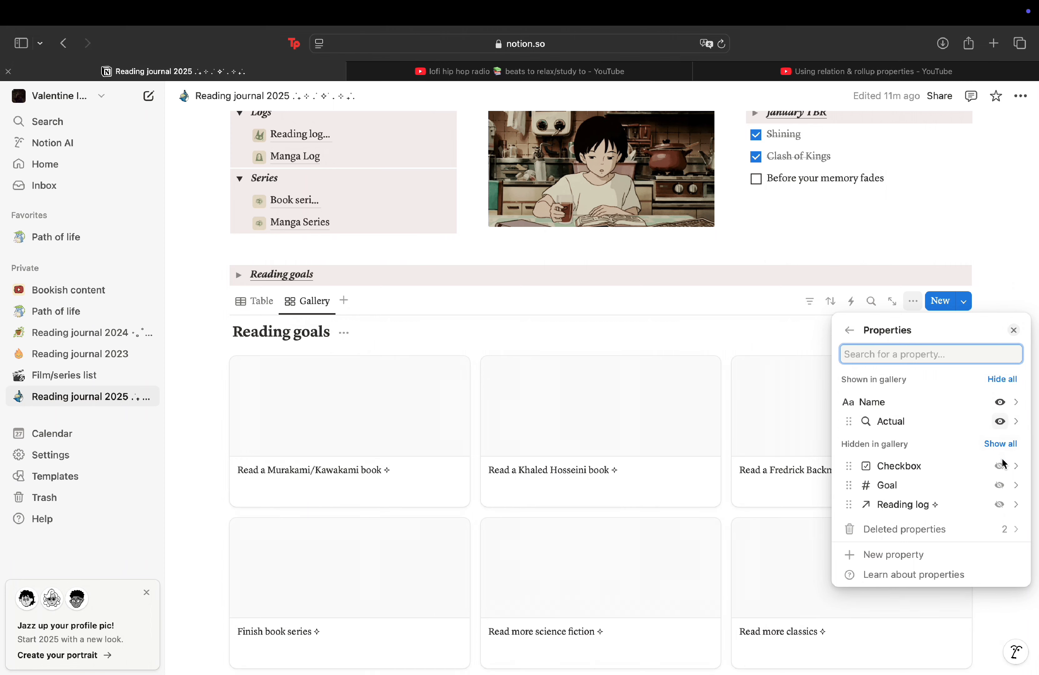
pyautogui.click(999, 466)
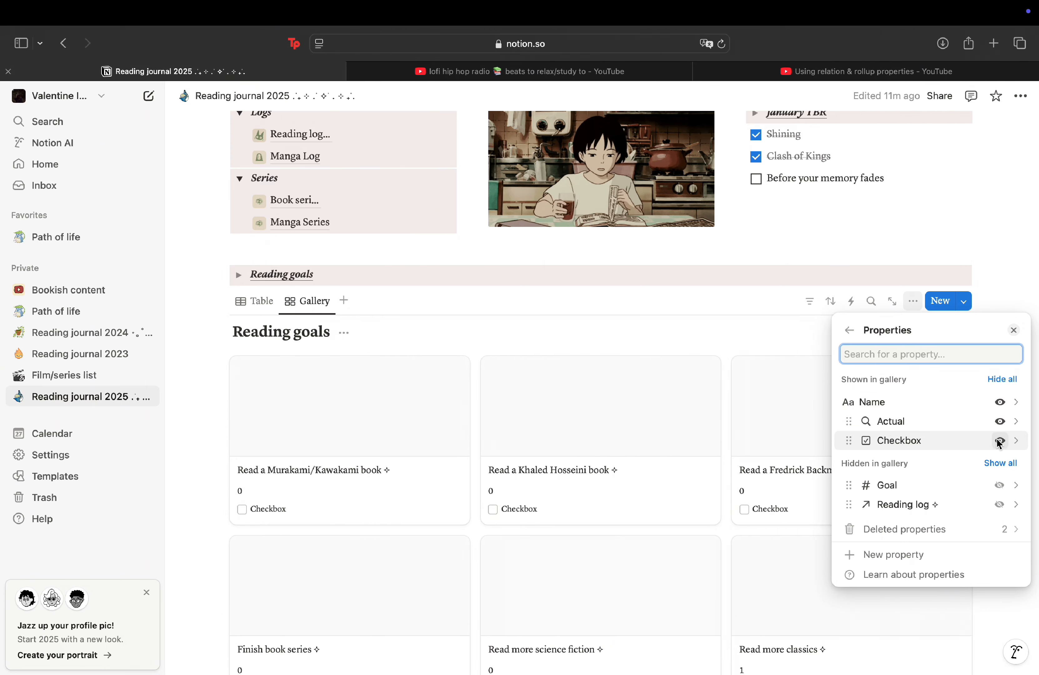
pyautogui.click(1003, 295)
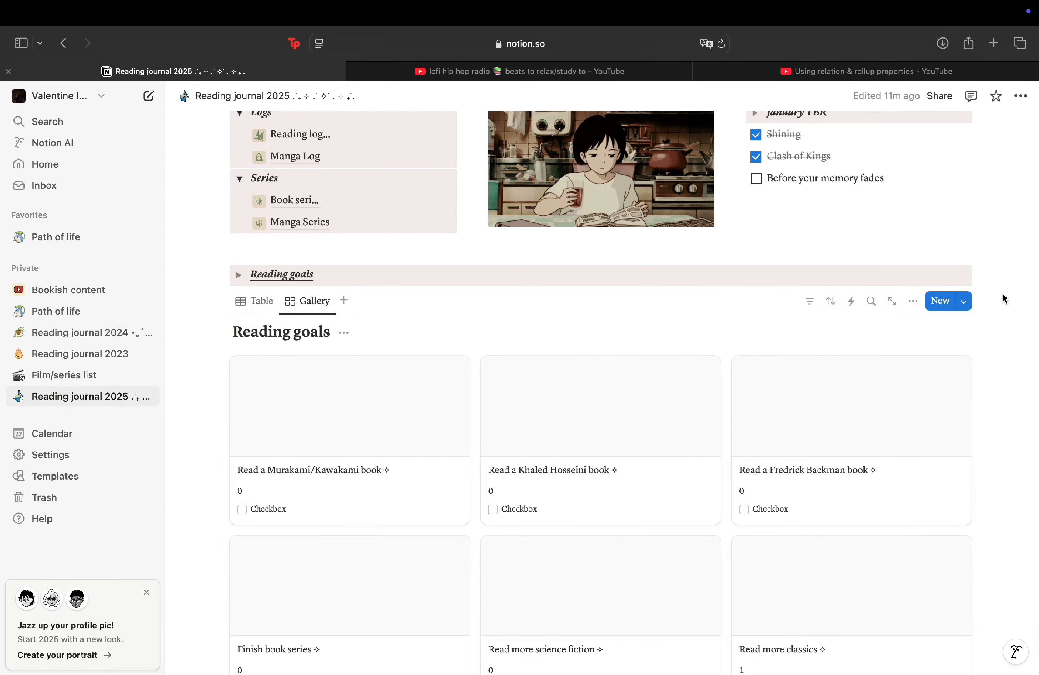
pyautogui.scroll(-5, 1003, 294)
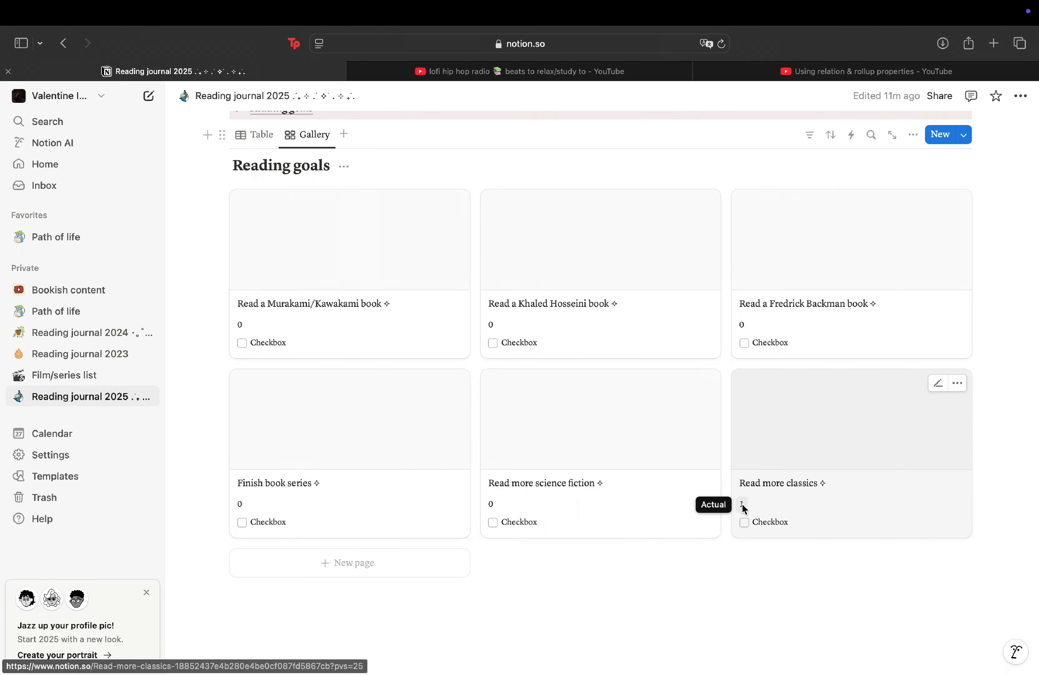
# Step: Hide the Checkbox property from the Reading goals gallery cards
pyautogui.scroll(2, 779, 429)
pyautogui.click(911, 229)
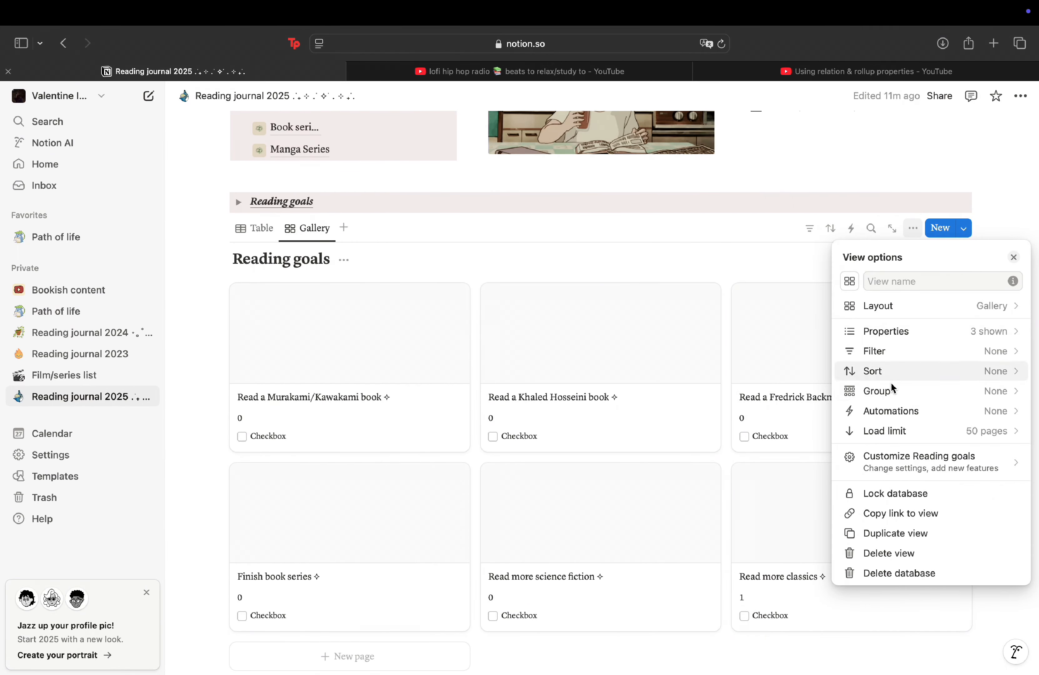
pyautogui.click(876, 330)
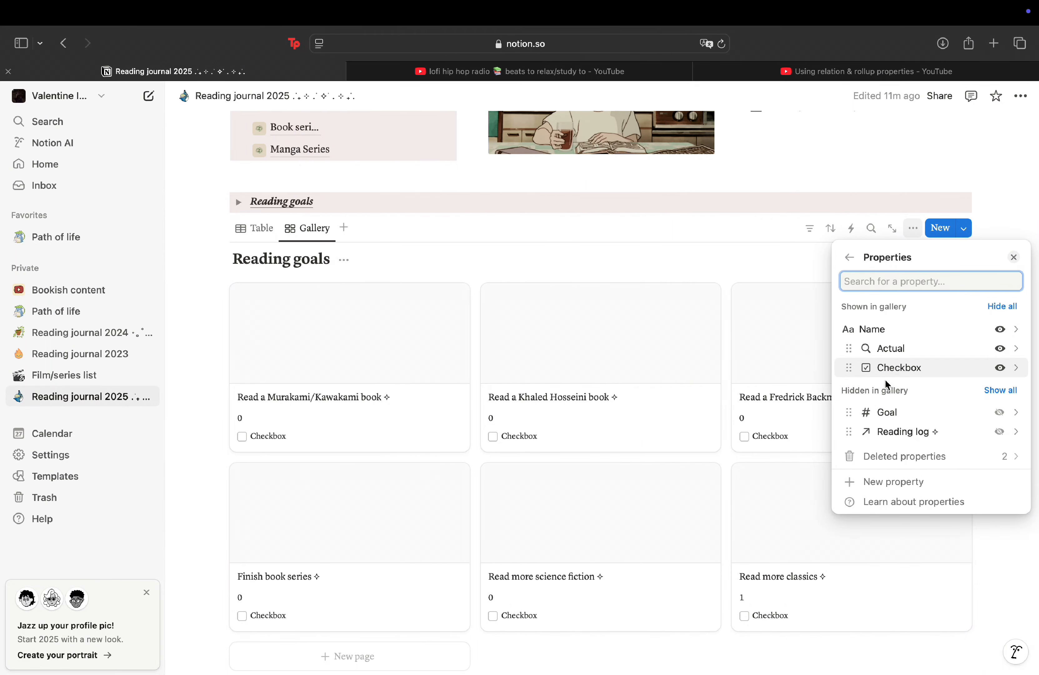
pyautogui.click(903, 369)
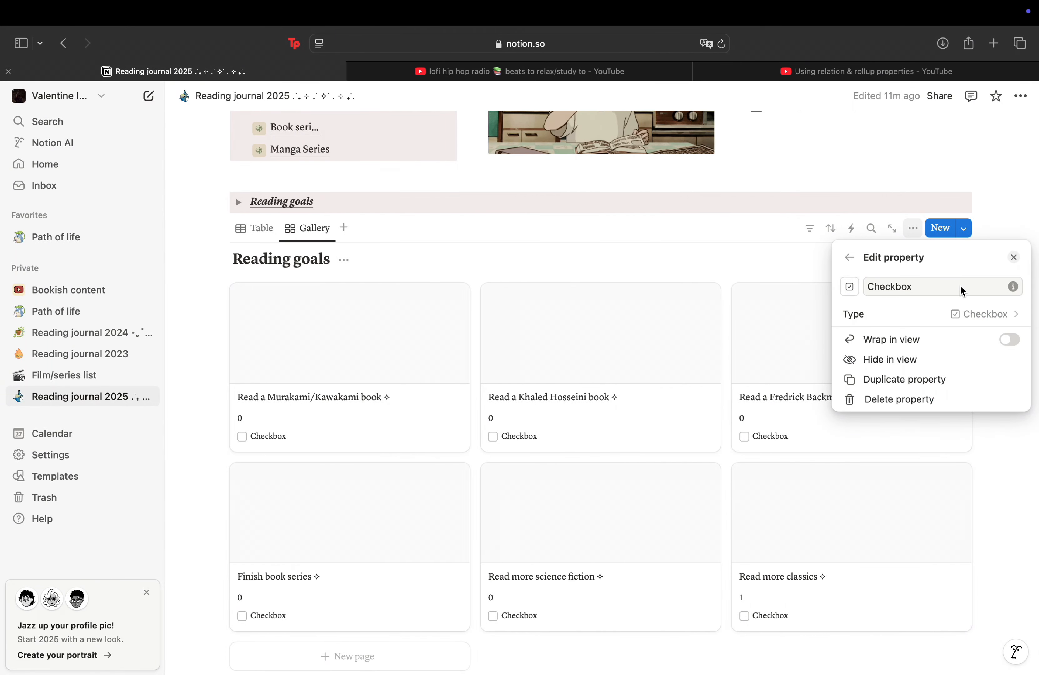
pyautogui.click(858, 360)
pyautogui.click(1002, 479)
pyautogui.scroll(3, 599, 397)
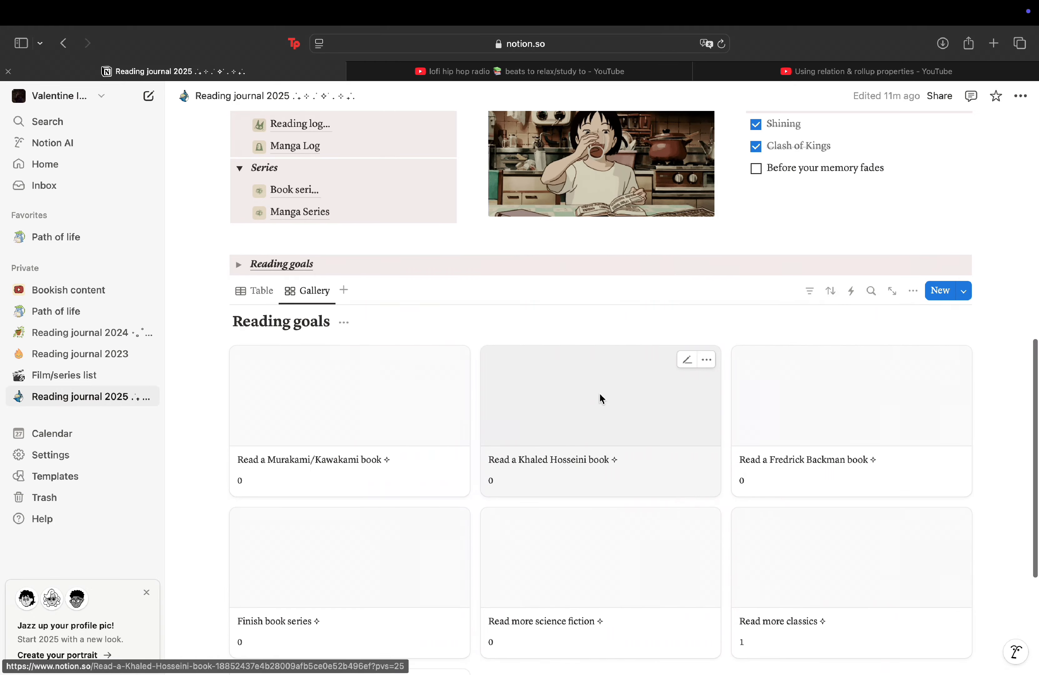
# Step: In the Reading goals Table view, set the Goal to 1 for the Fredrick Backman, Khaled Hosseini and Murakami/Kawakami rows
pyautogui.click(254, 291)
pyautogui.scroll(-5, 421, 406)
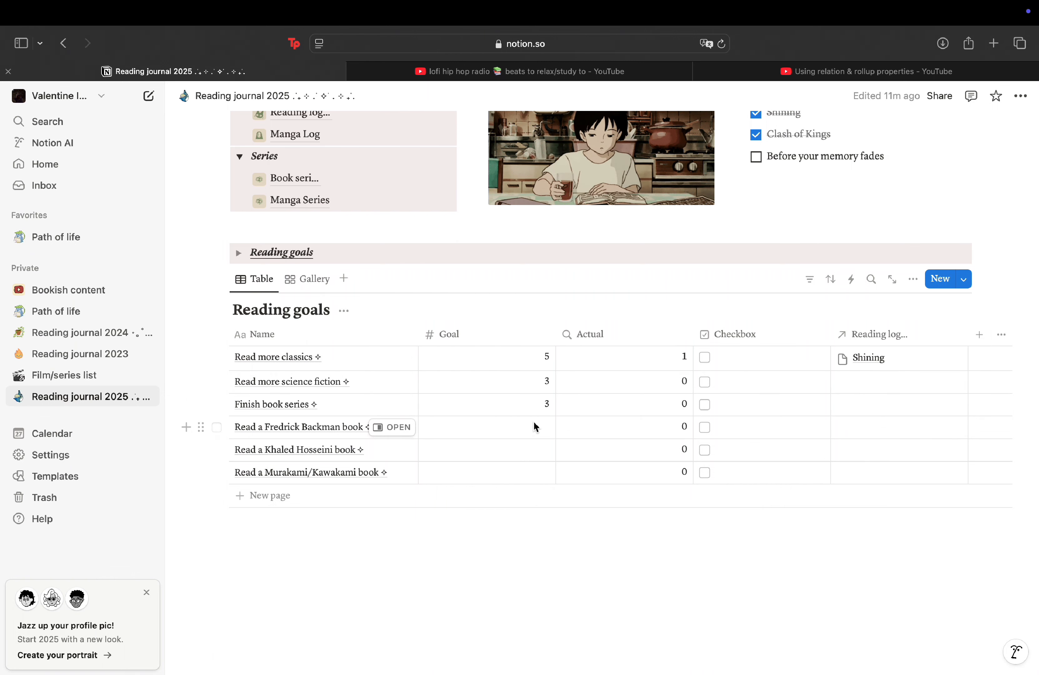
pyautogui.click(534, 423)
pyautogui.write('1')
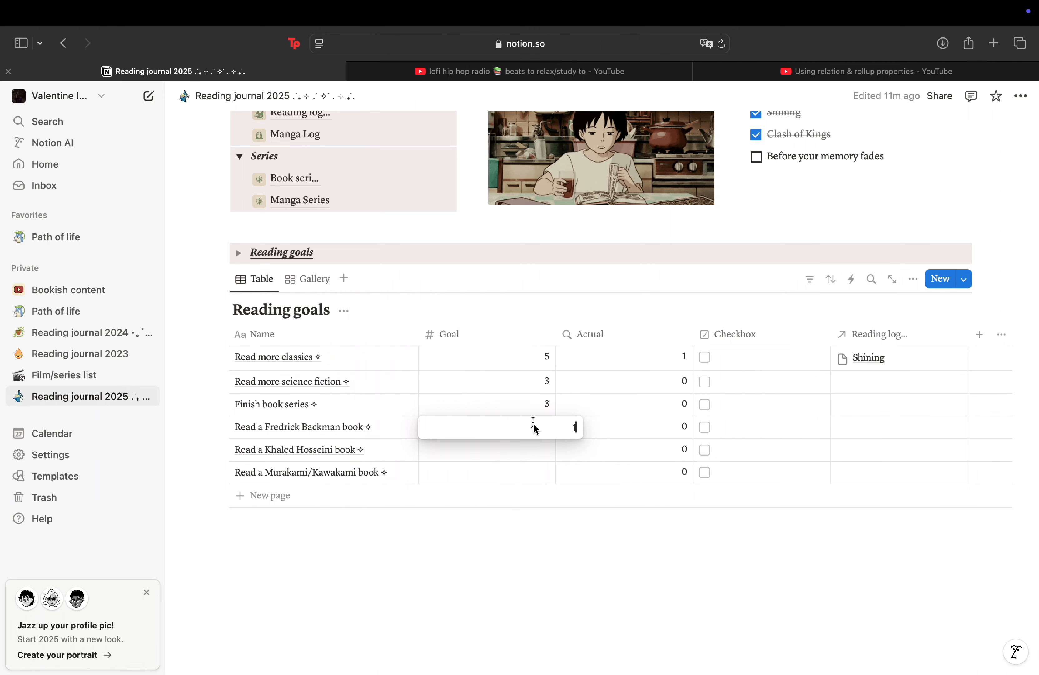
pyautogui.press('Return')
pyautogui.click(531, 457)
pyautogui.write('1')
pyautogui.press('Return')
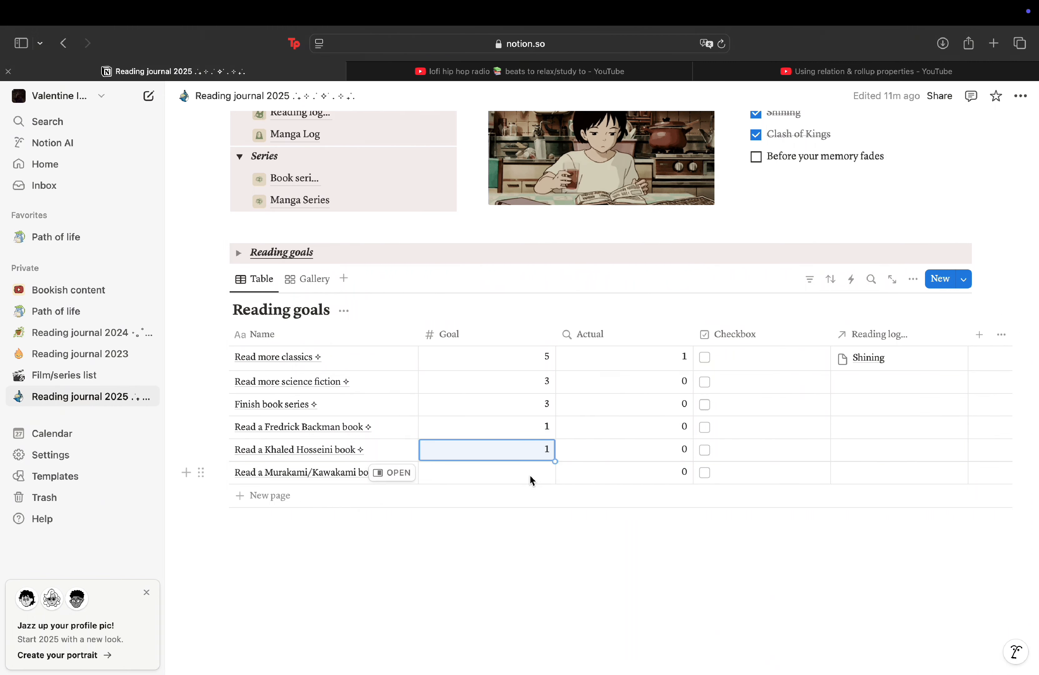
pyautogui.click(529, 479)
pyautogui.write('1')
pyautogui.press('Return')
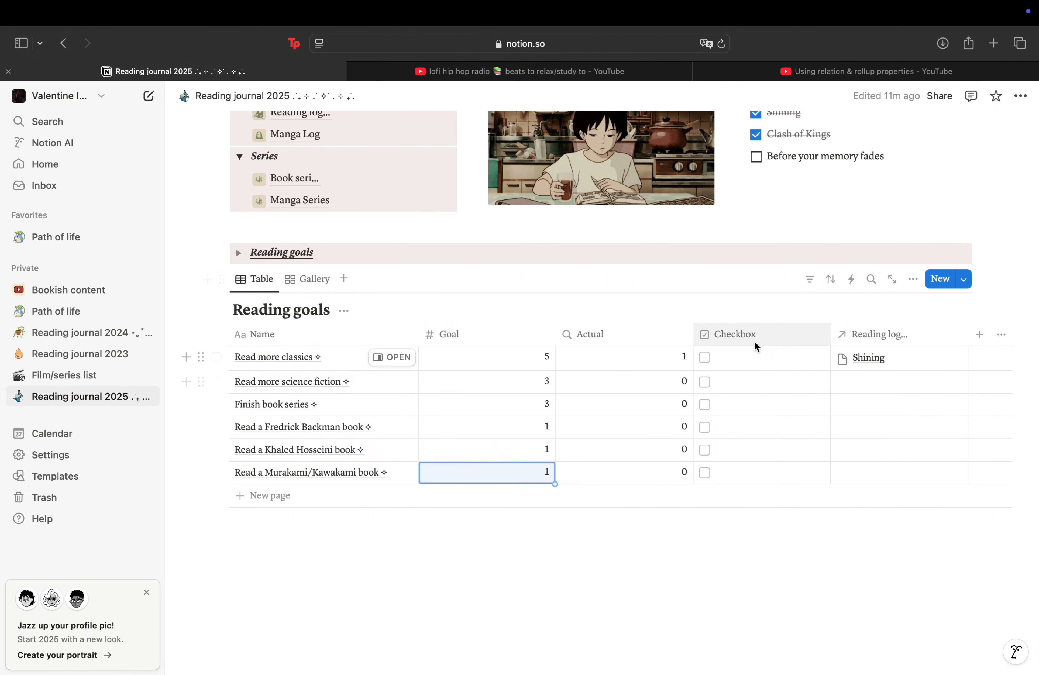
# Step: Delete the Checkbox property from the Reading goals database
pyautogui.click(758, 339)
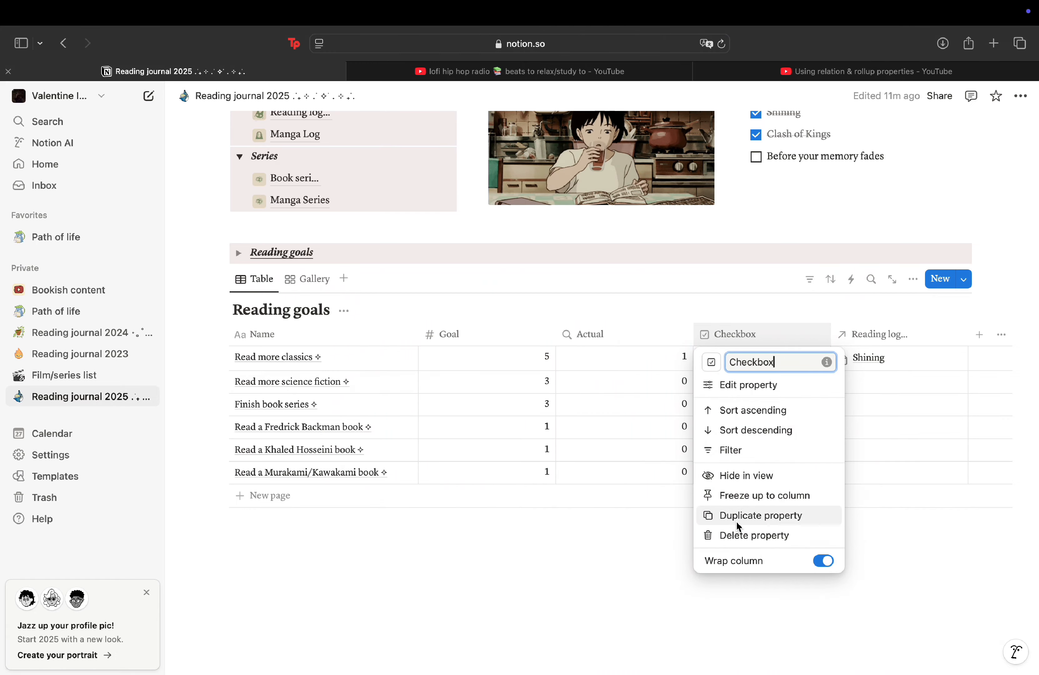
pyautogui.click(746, 536)
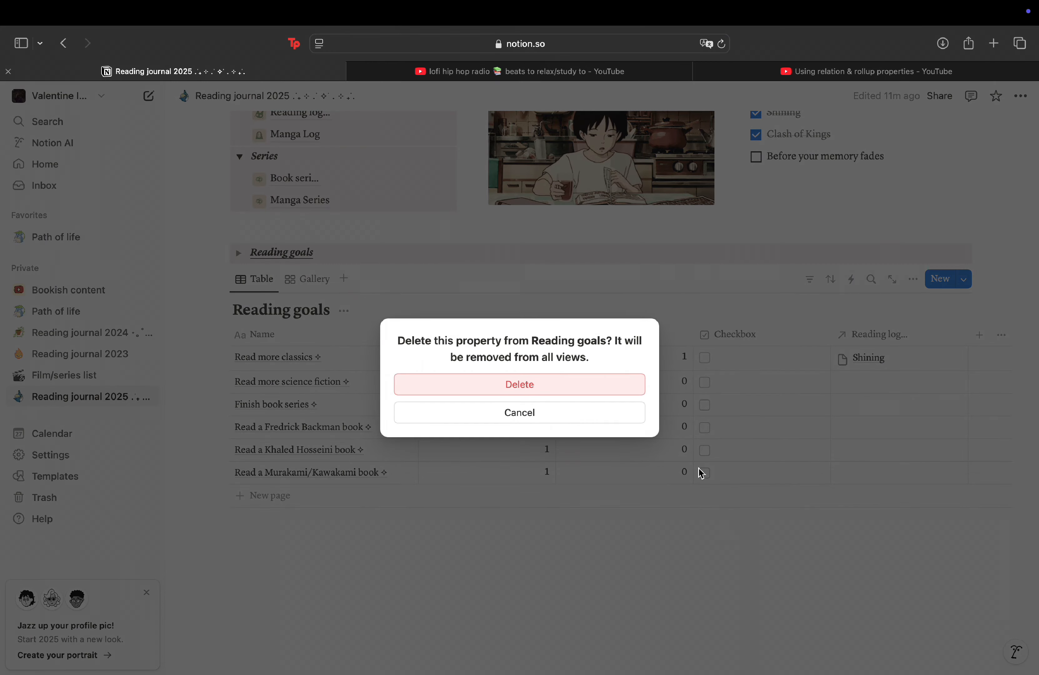
pyautogui.click(593, 384)
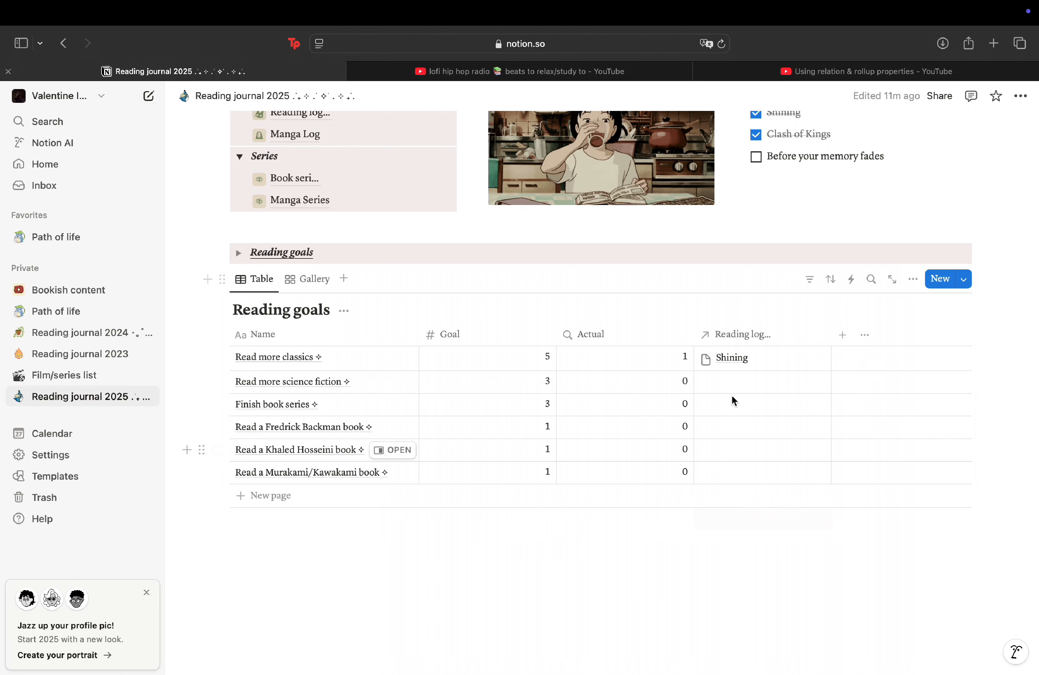
# Step: Hide the Reading log relation property in the Reading goals Table view
pyautogui.click(776, 332)
pyautogui.scroll(1, 761, 386)
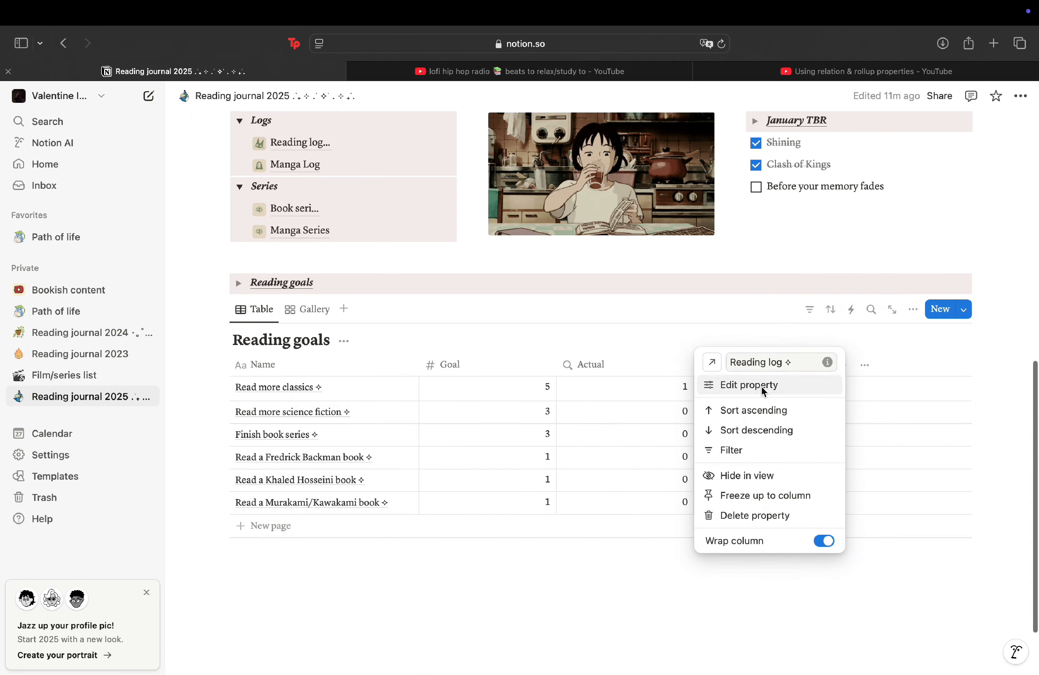
pyautogui.click(762, 385)
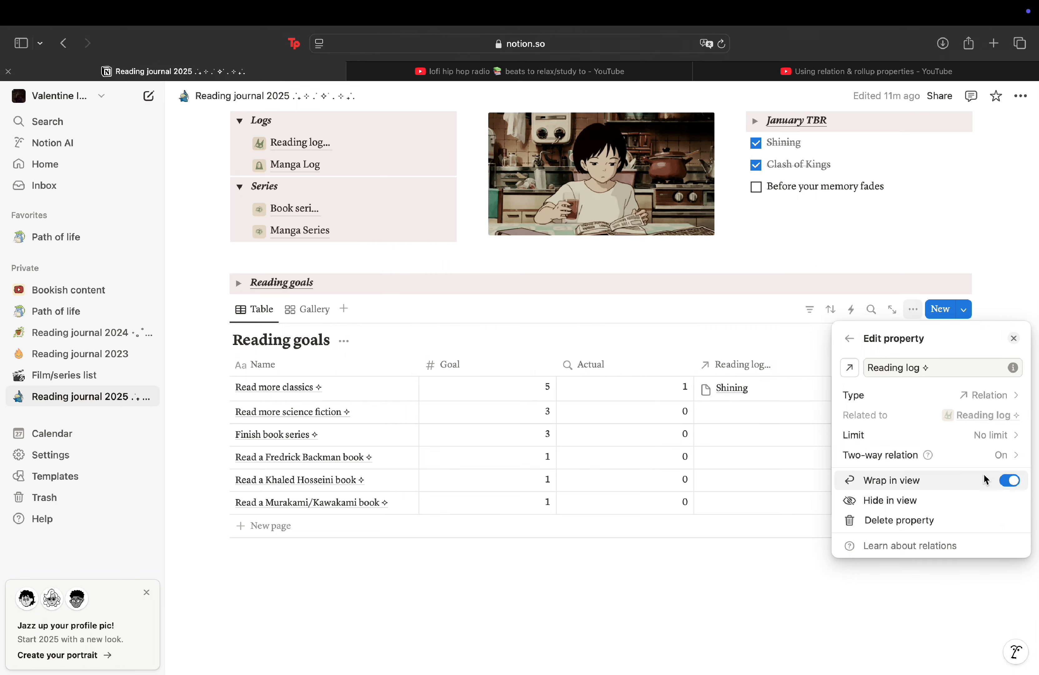
pyautogui.click(1003, 480)
pyautogui.click(1007, 481)
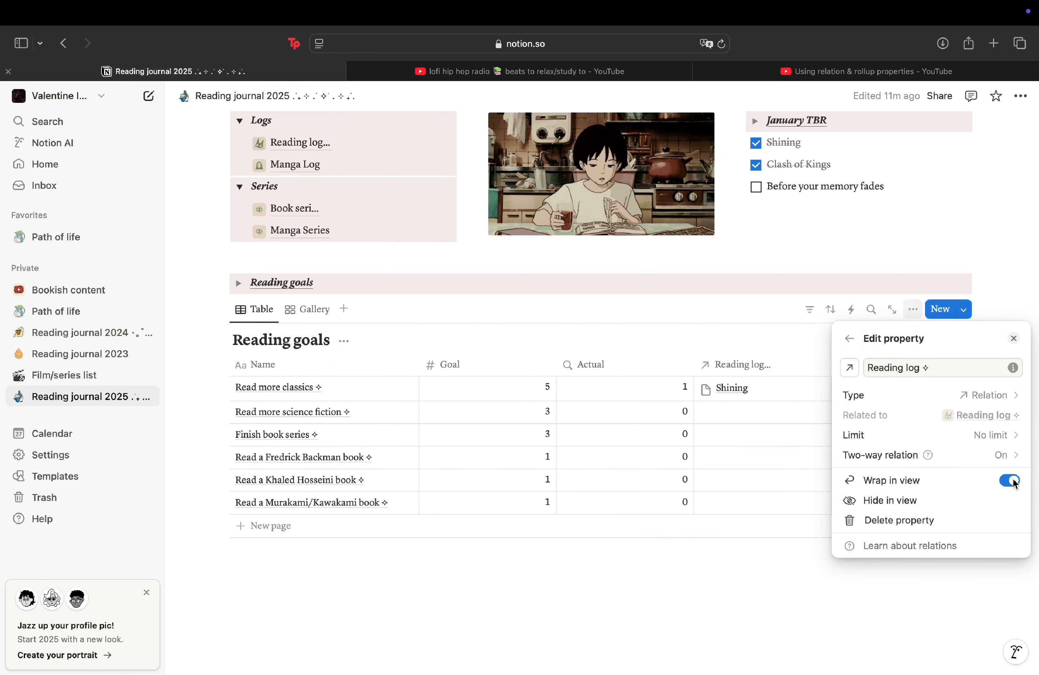
pyautogui.click(920, 499)
pyautogui.click(779, 348)
pyautogui.scroll(-1, 782, 349)
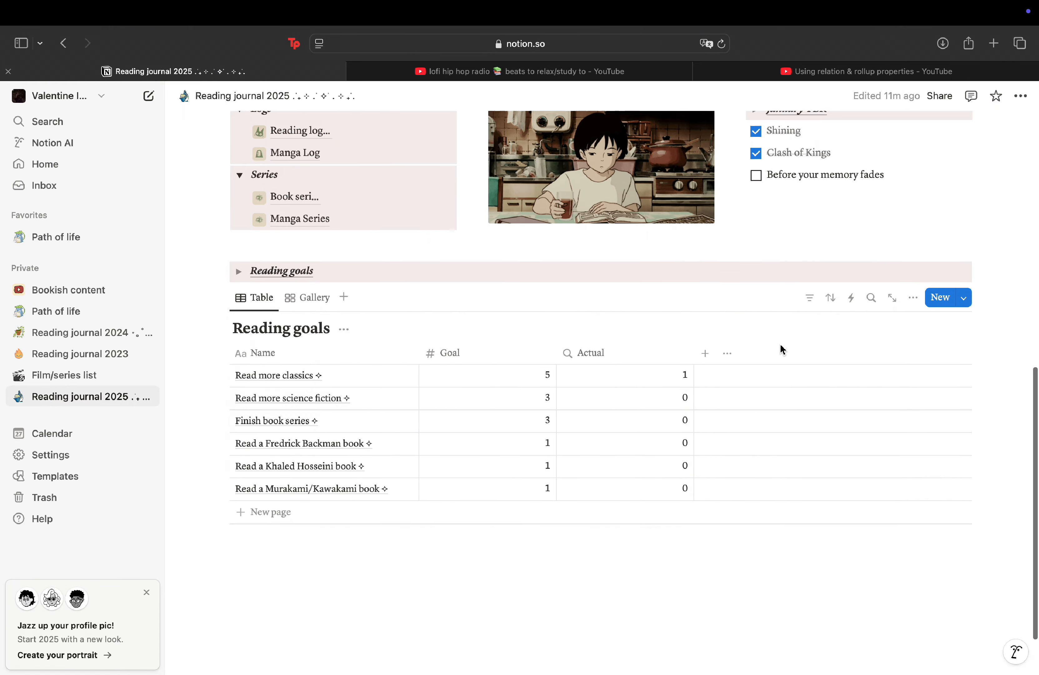
# Step: Switch the Reading goals database back to its Gallery view and look over the cards
pyautogui.scroll(1, 781, 349)
pyautogui.click(305, 318)
pyautogui.scroll(4, 304, 324)
pyautogui.scroll(-10, 418, 436)
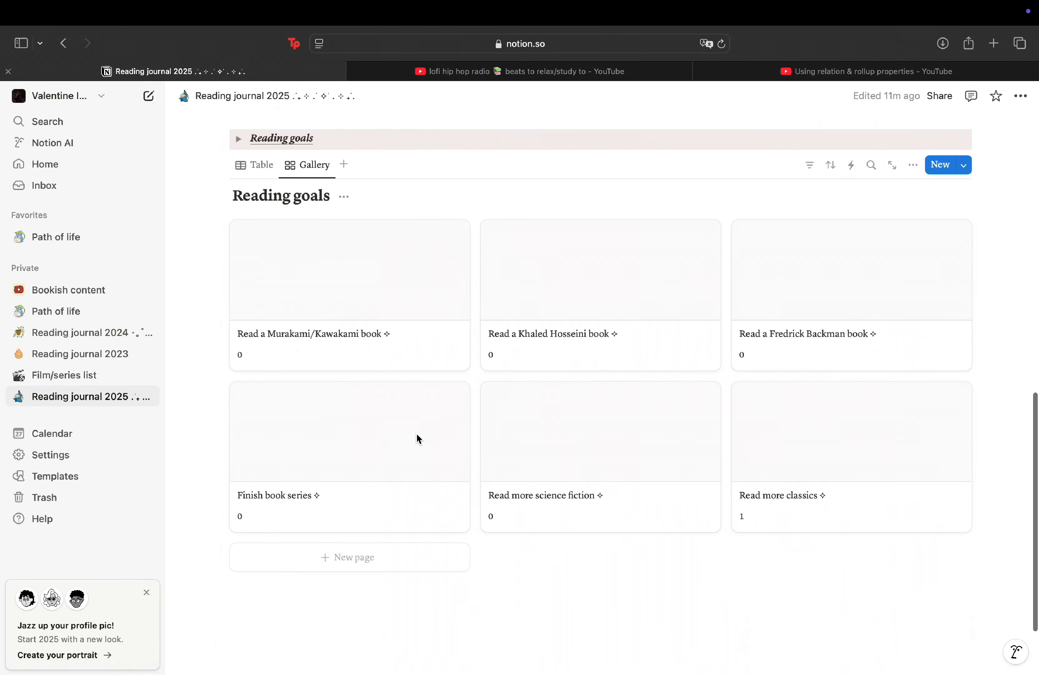
# Step: Collapse the Logs and Series toggles and move the Reading goals section directly beneath the 2025 TBR gallery
pyautogui.scroll(12, 417, 439)
pyautogui.scroll(2, 416, 434)
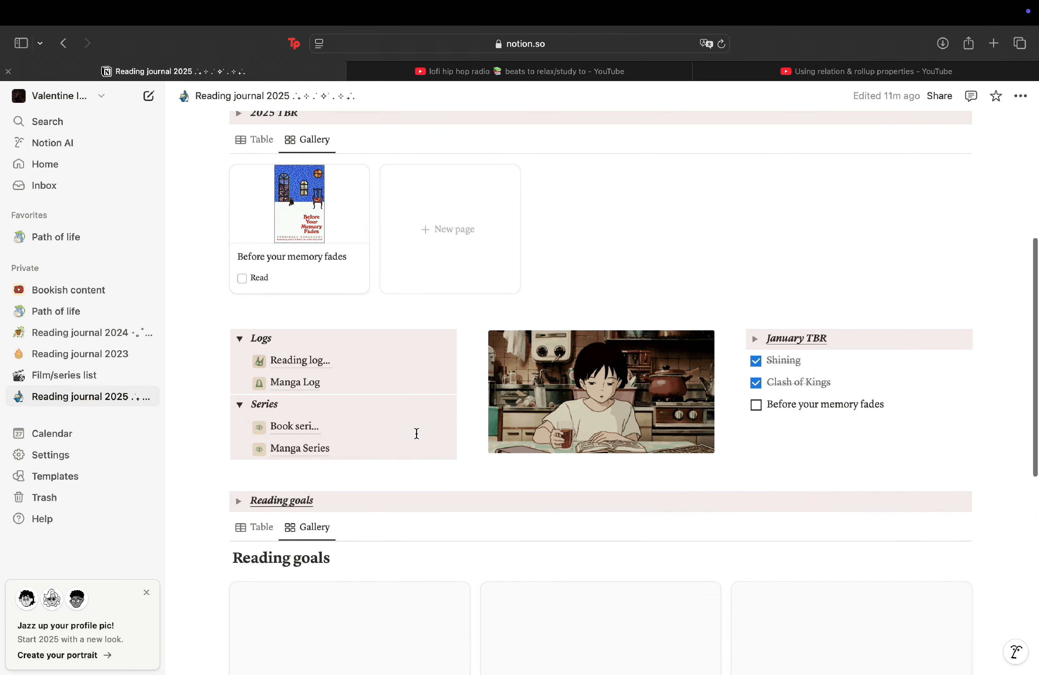
pyautogui.click(241, 340)
pyautogui.click(241, 359)
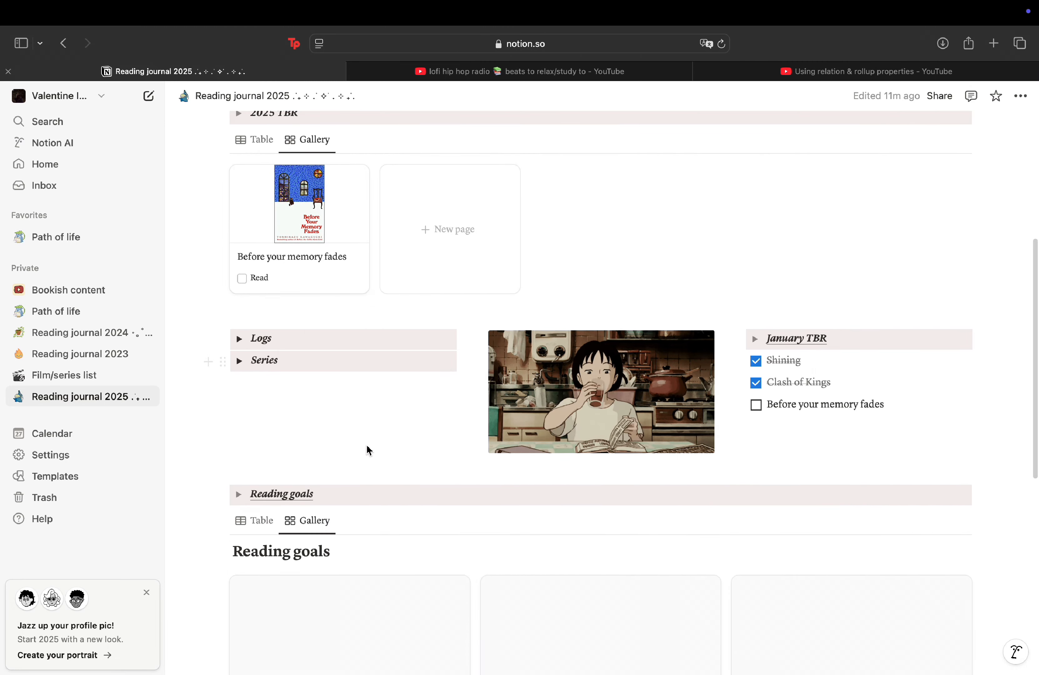
pyautogui.scroll(-5, 367, 448)
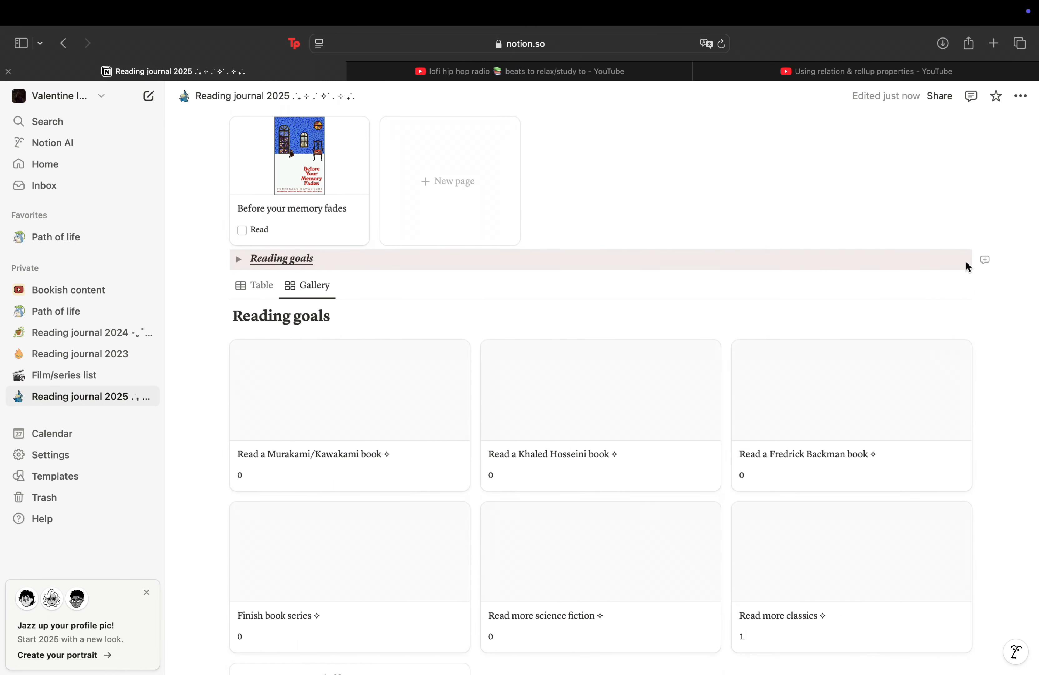
# Step: Set the Reading goals gallery's card size to Small and hide its database title
pyautogui.click(914, 287)
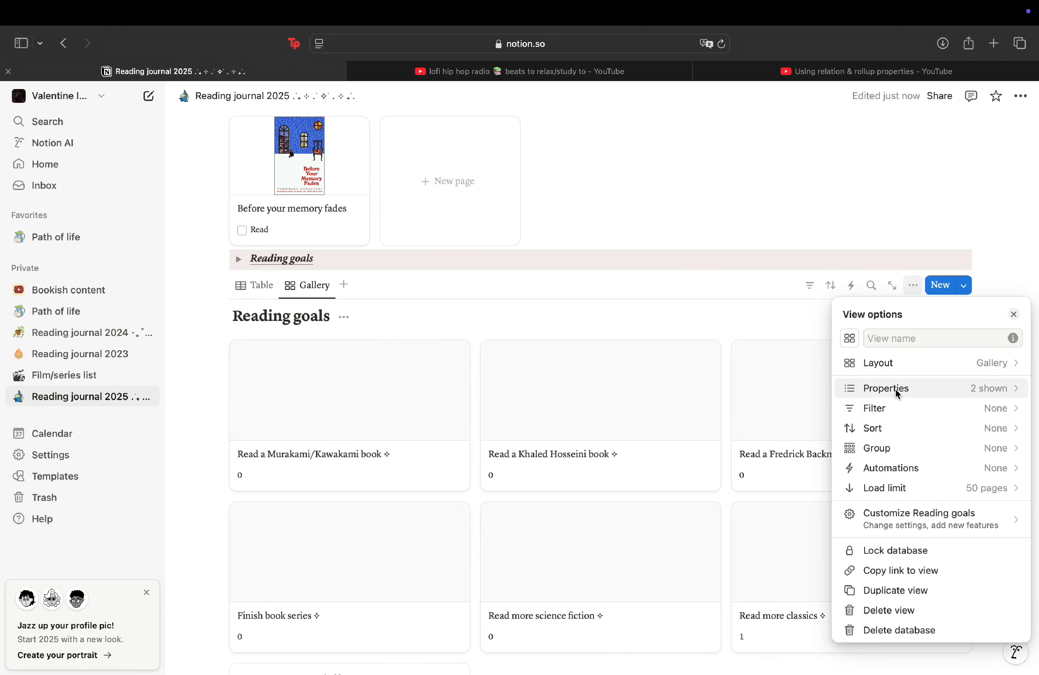
pyautogui.click(919, 367)
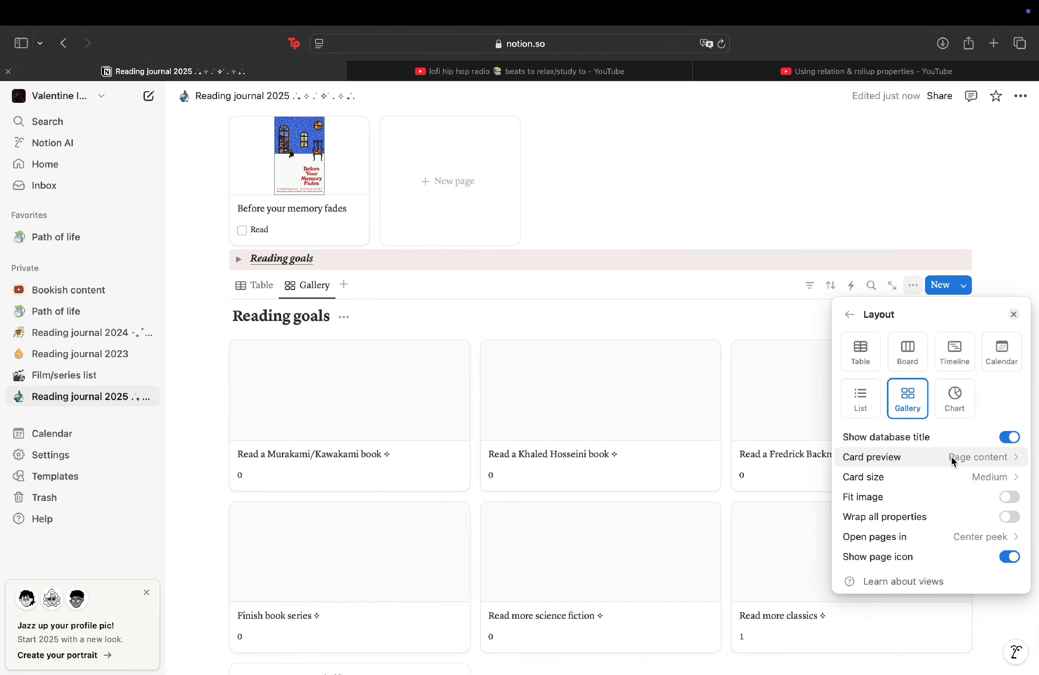
pyautogui.click(975, 476)
pyautogui.click(932, 498)
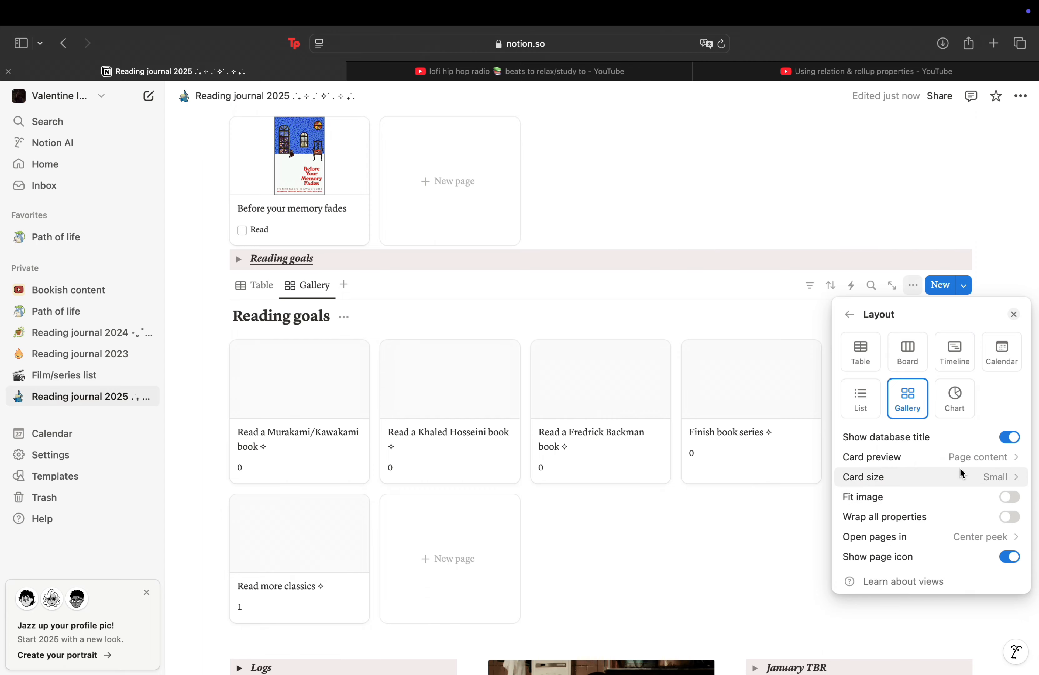
pyautogui.click(1010, 436)
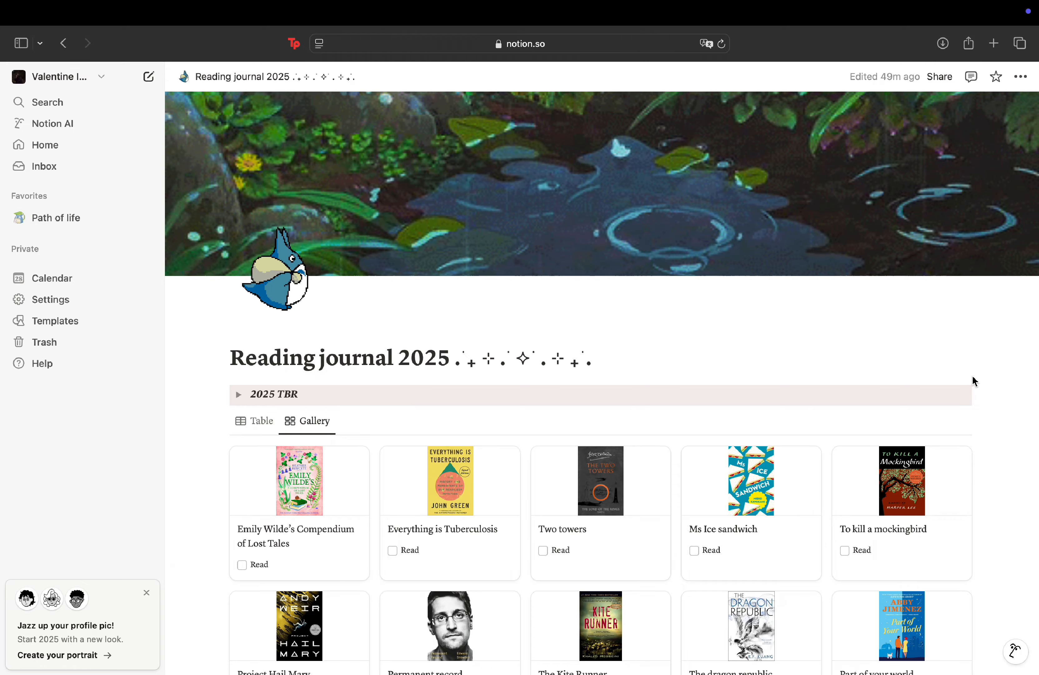
# Step: Review the finished journal page from the 2025 TBR gallery downward, collapsing Logs and Series and checking inside the January TBR toggle
pyautogui.scroll(-10, 974, 381)
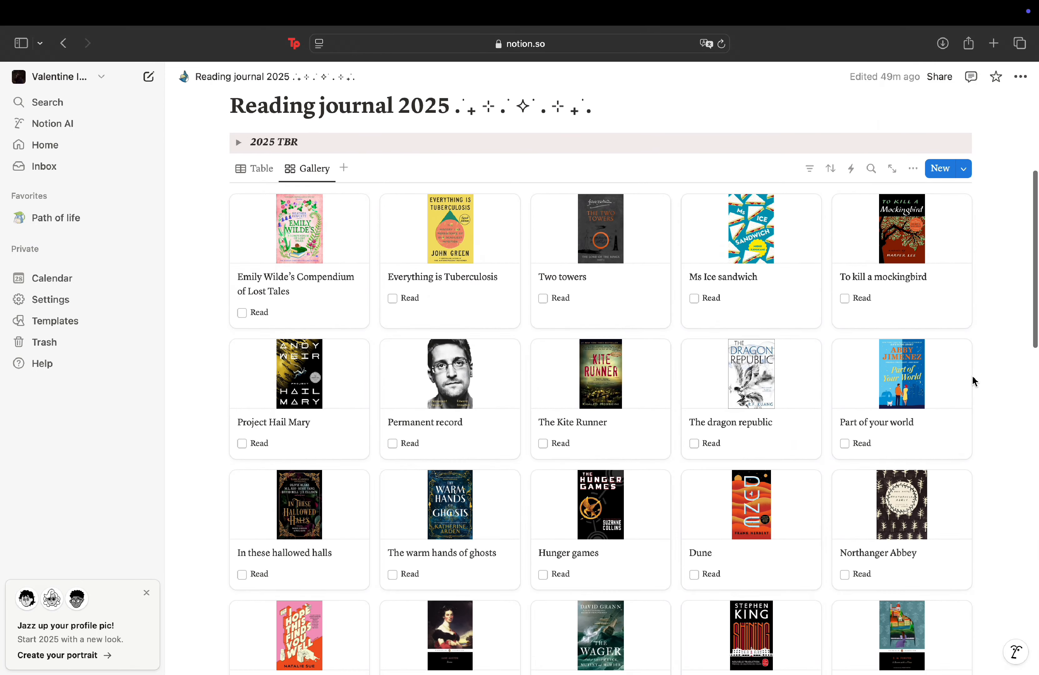
pyautogui.scroll(-5, 973, 381)
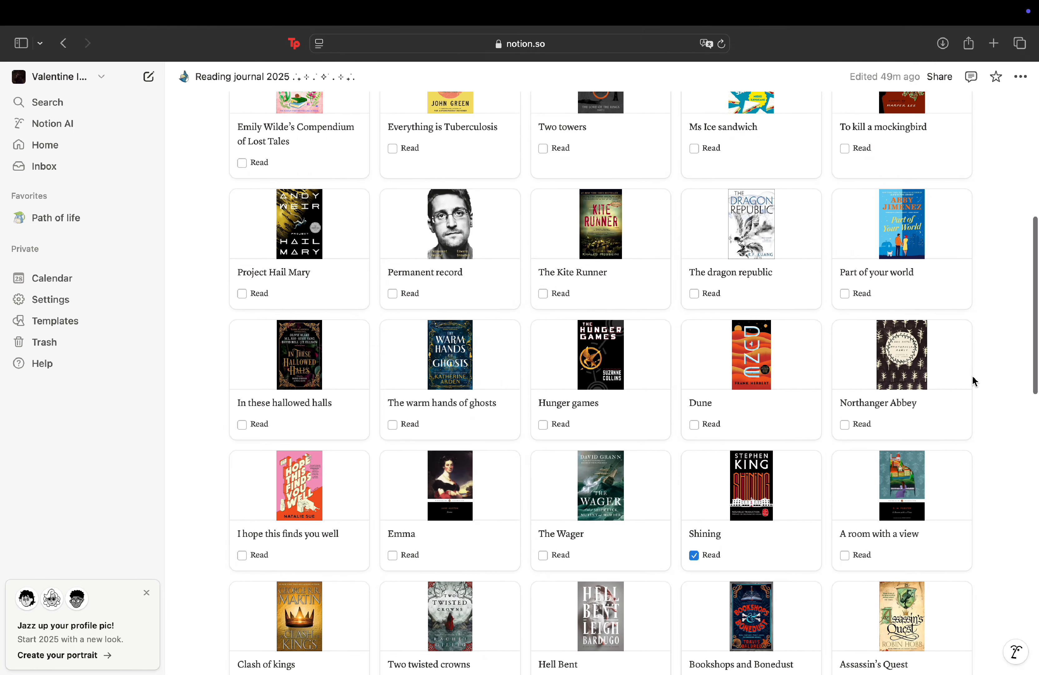
pyautogui.scroll(-4, 973, 381)
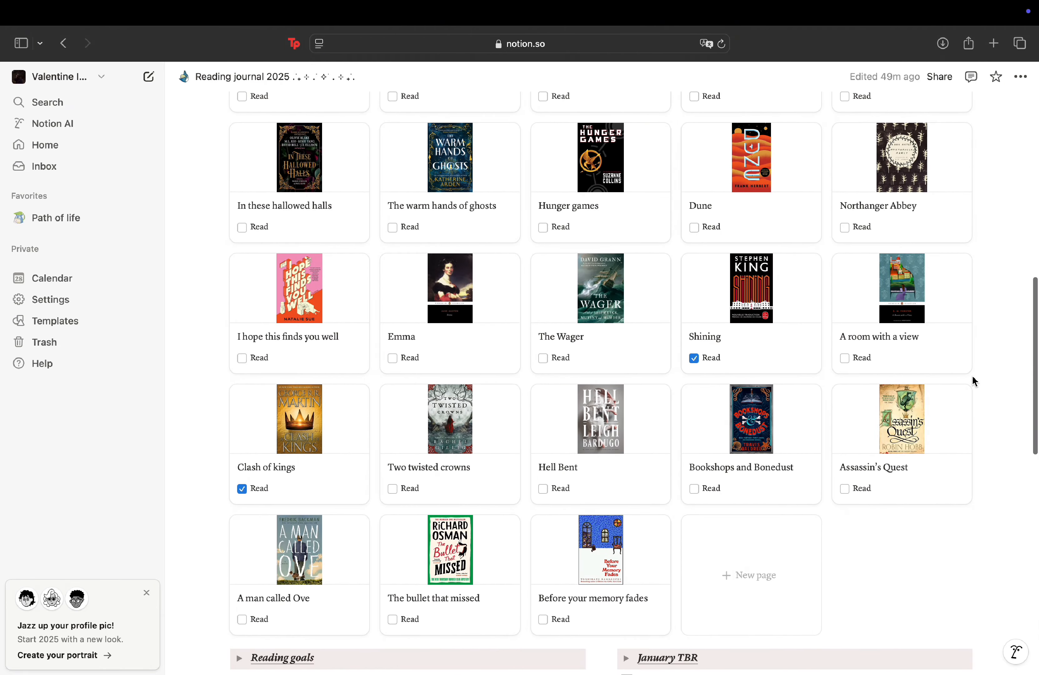
pyautogui.scroll(-5, 974, 381)
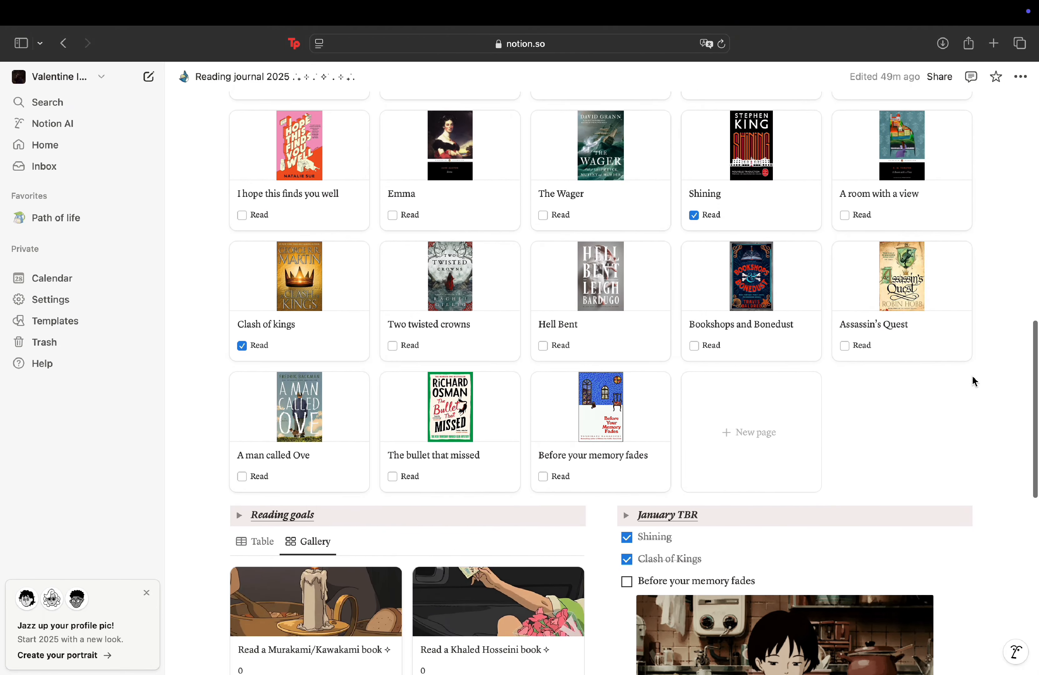
pyautogui.scroll(-7, 973, 381)
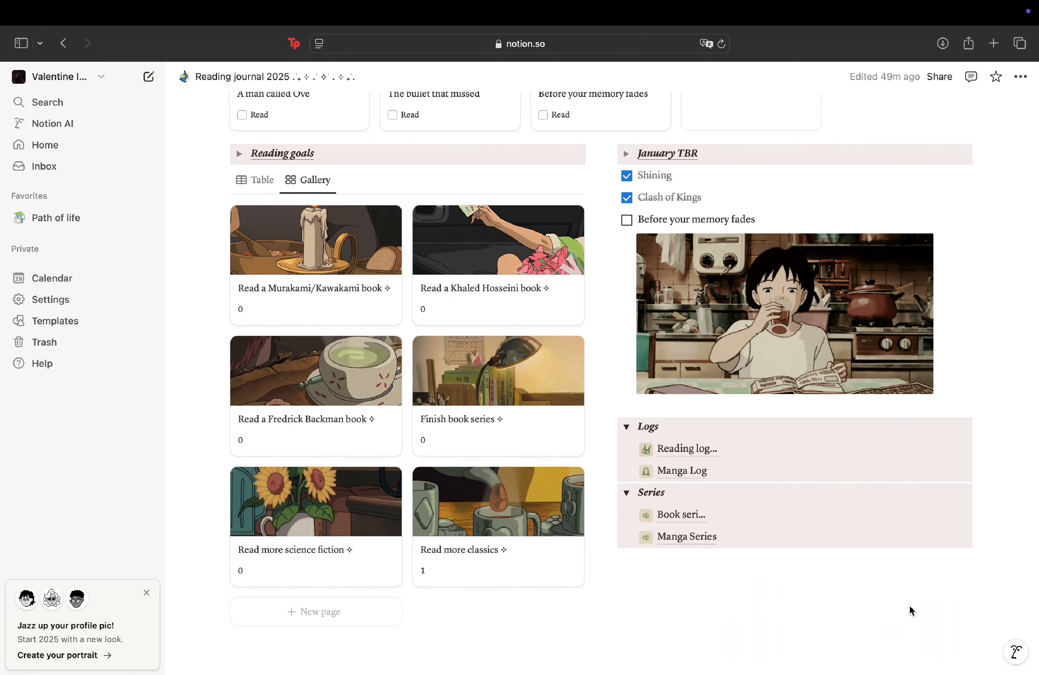
pyautogui.click(628, 427)
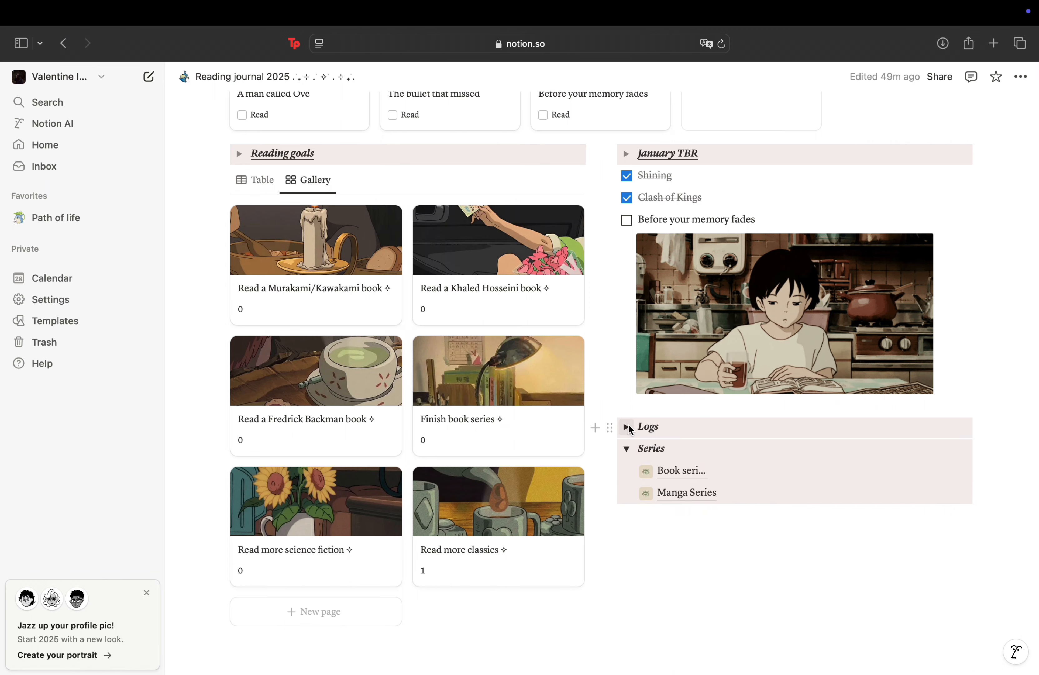
pyautogui.click(627, 449)
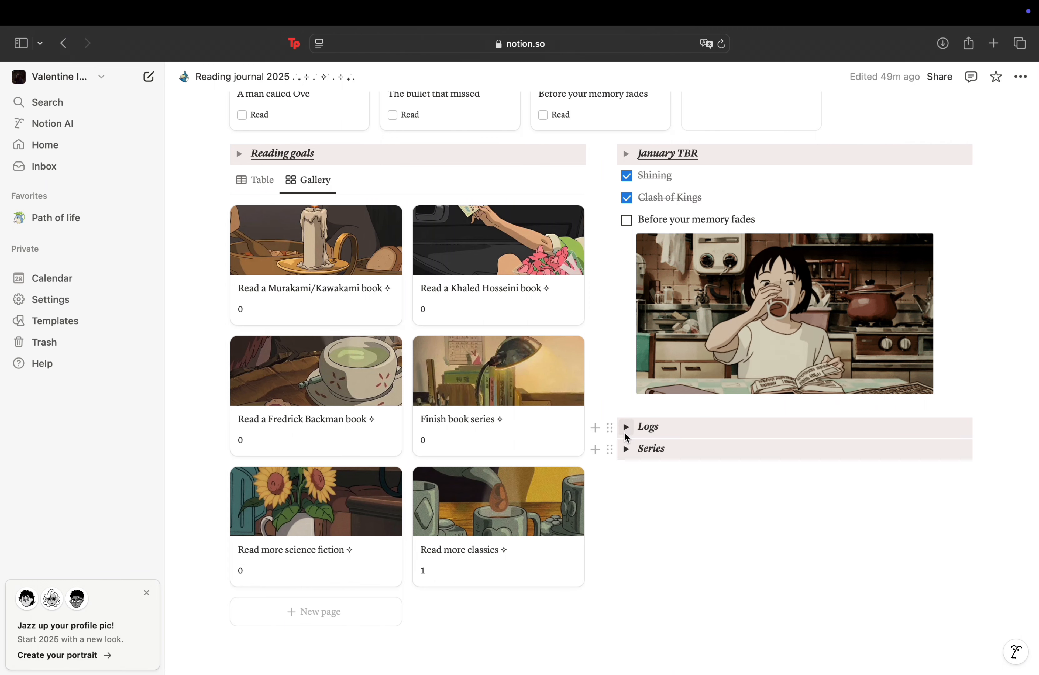
pyautogui.click(625, 158)
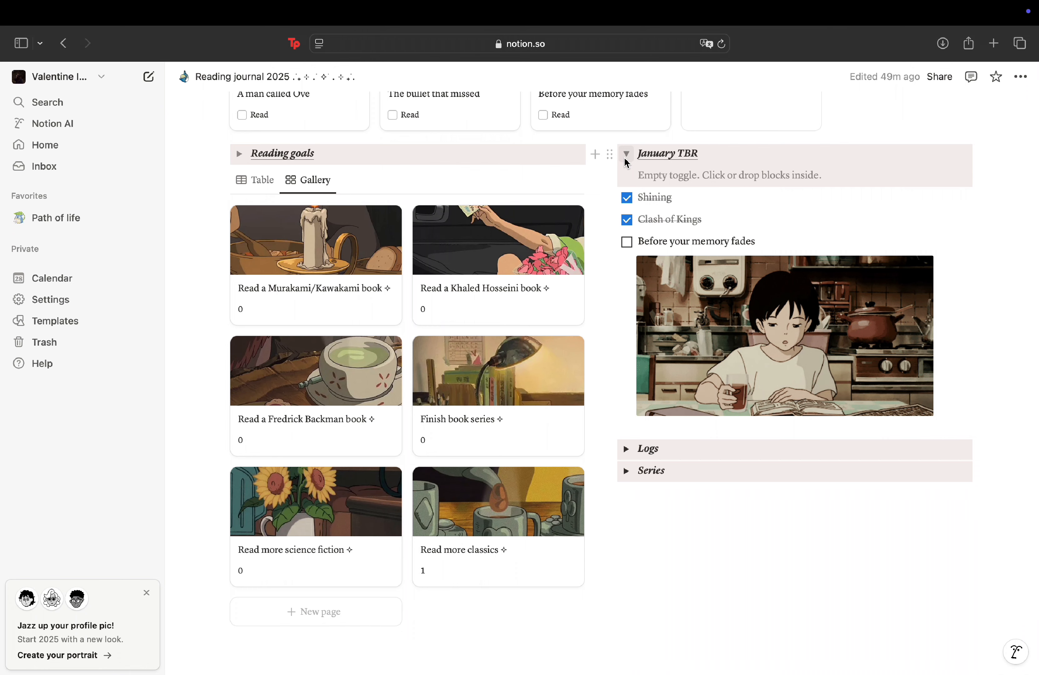
pyautogui.click(625, 159)
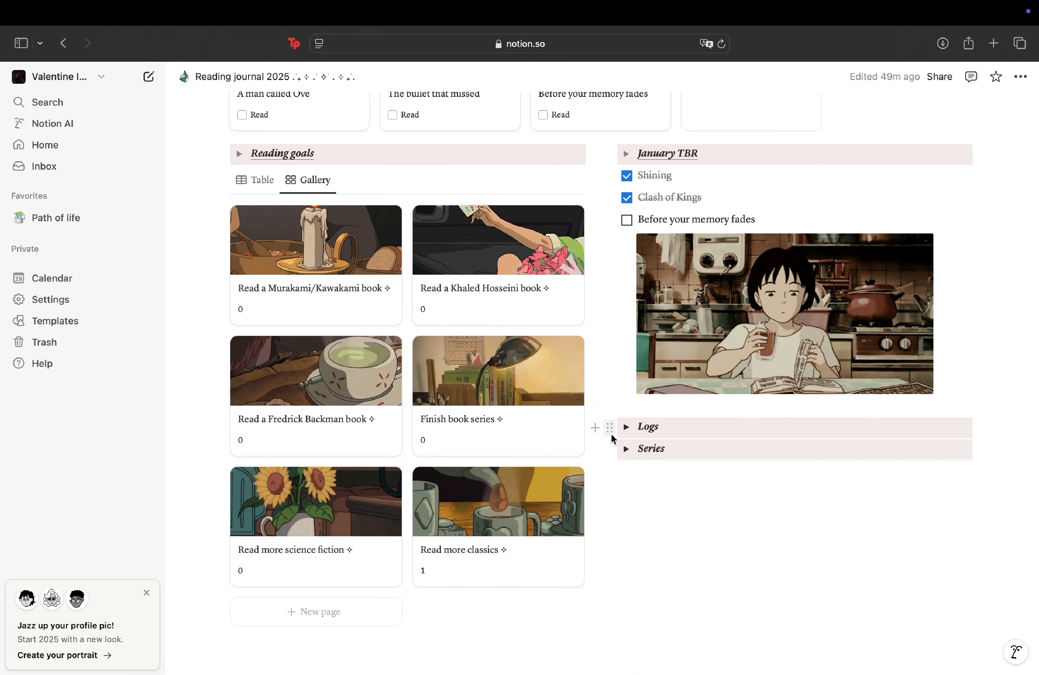
# Step: Open the Reading log from the Logs toggle and examine its columns from Title through to the Reading goals relation
pyautogui.click(626, 427)
pyautogui.click(700, 451)
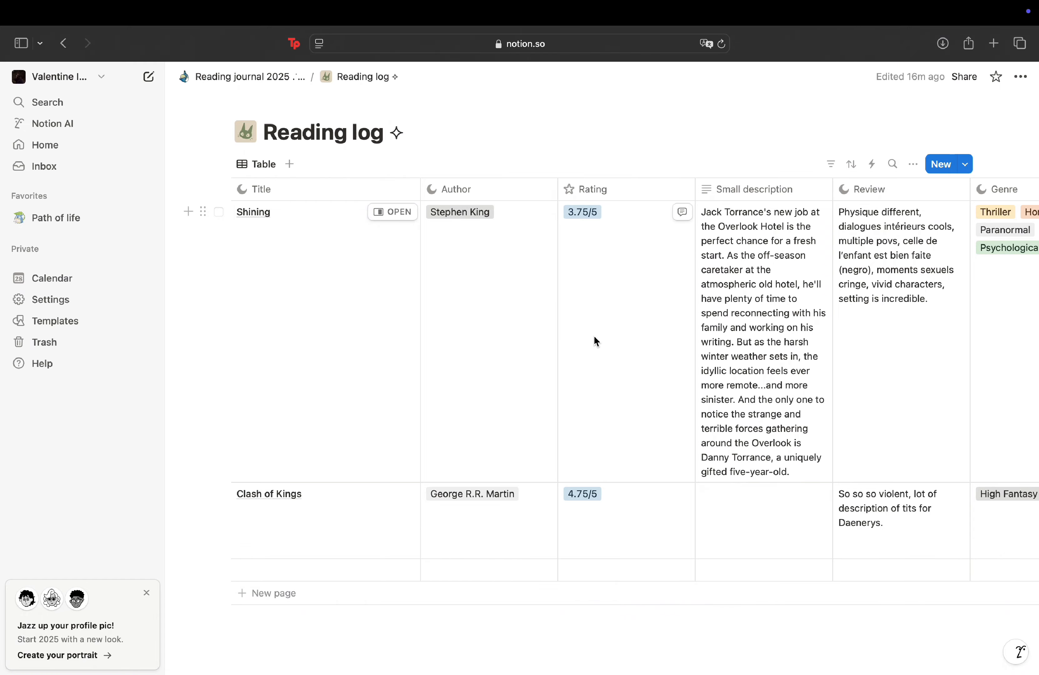
pyautogui.hscroll(10, 594, 337)
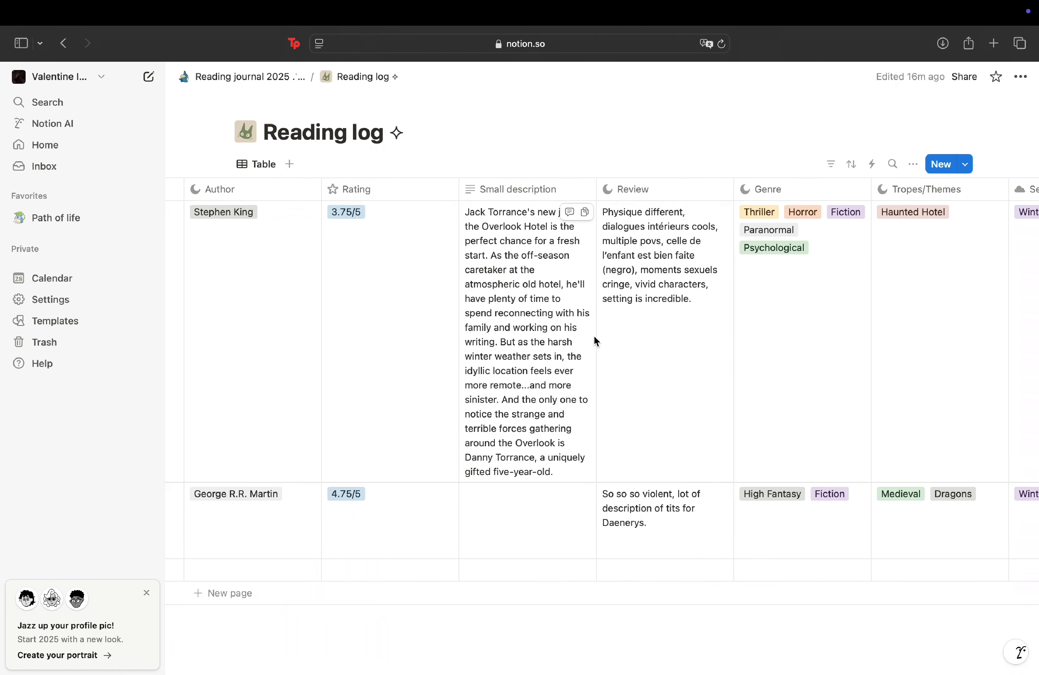
pyautogui.hscroll(8, 595, 337)
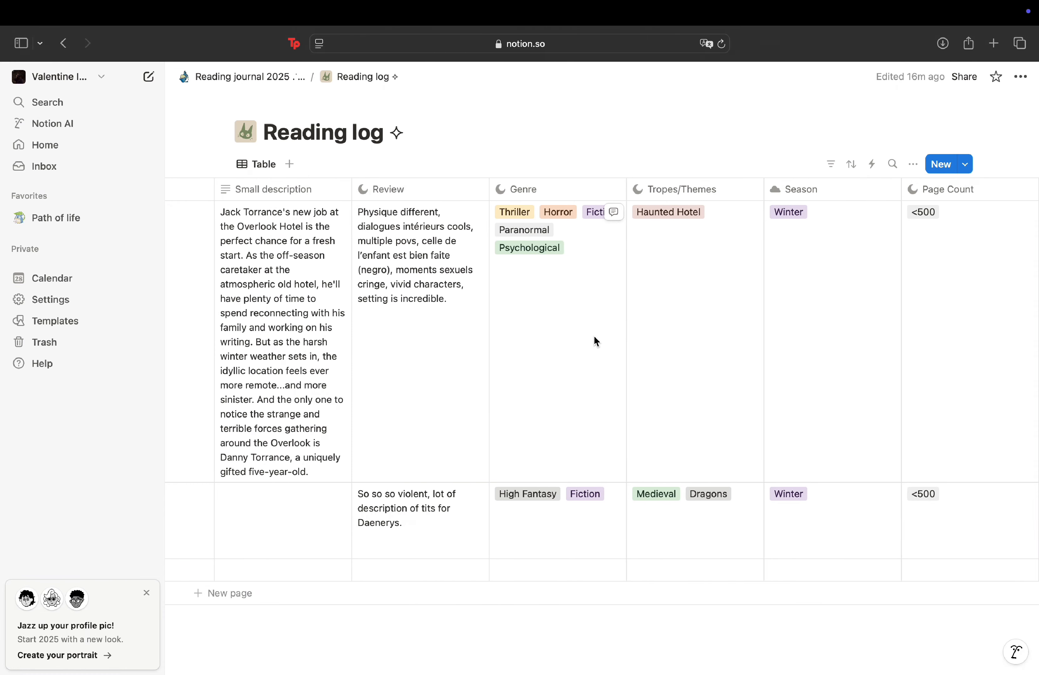
pyautogui.hscroll(3, 594, 335)
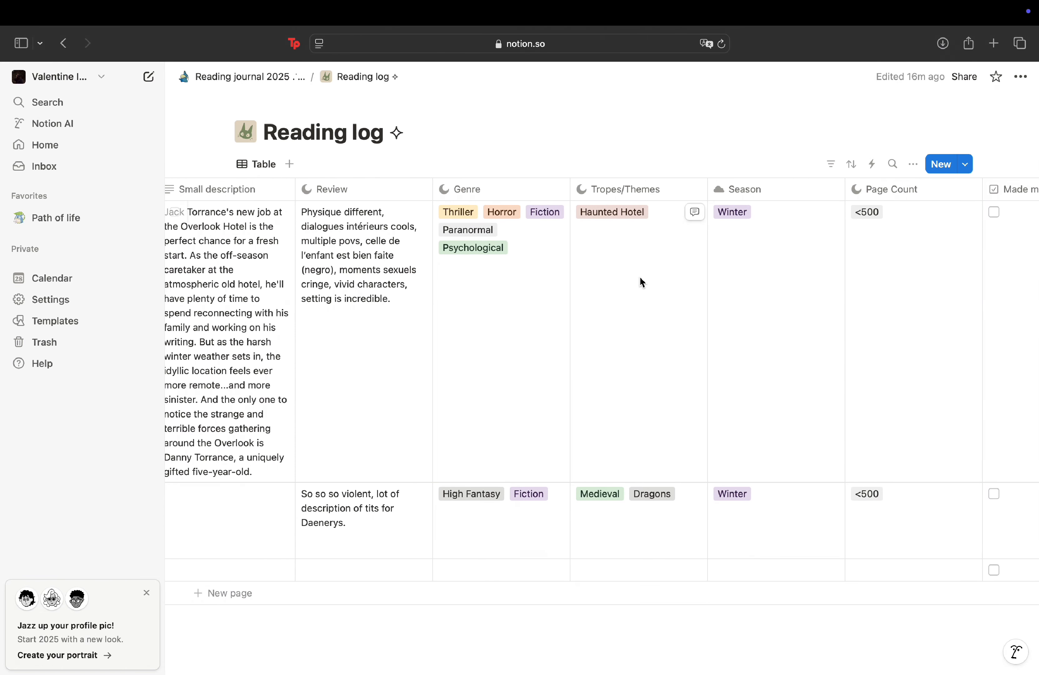
pyautogui.hscroll(8, 762, 319)
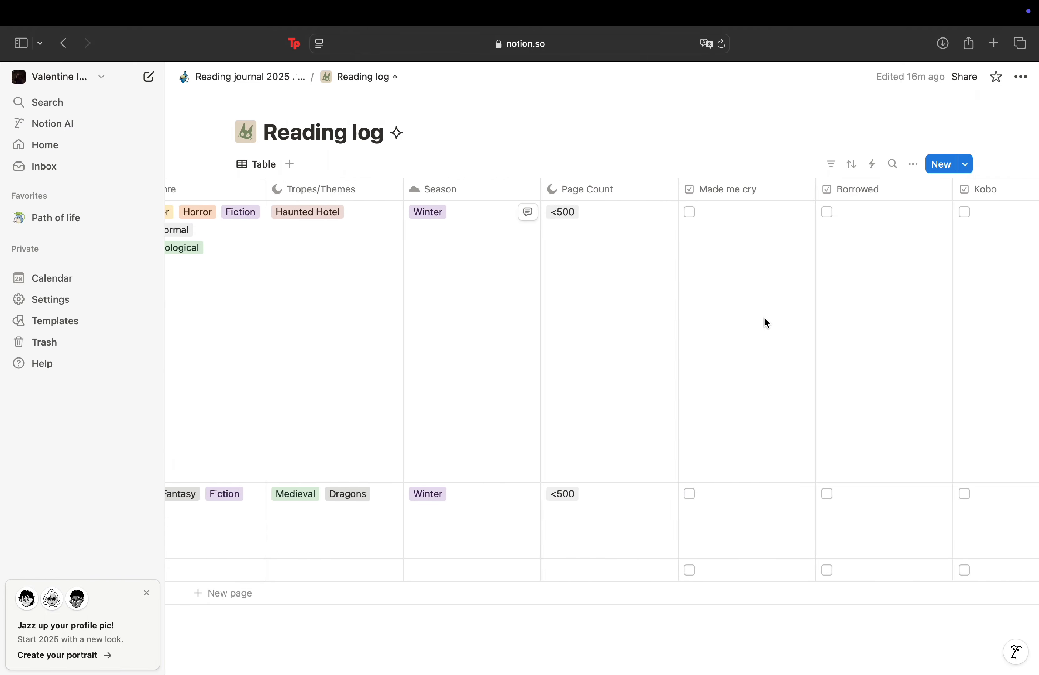
pyautogui.hscroll(12, 766, 323)
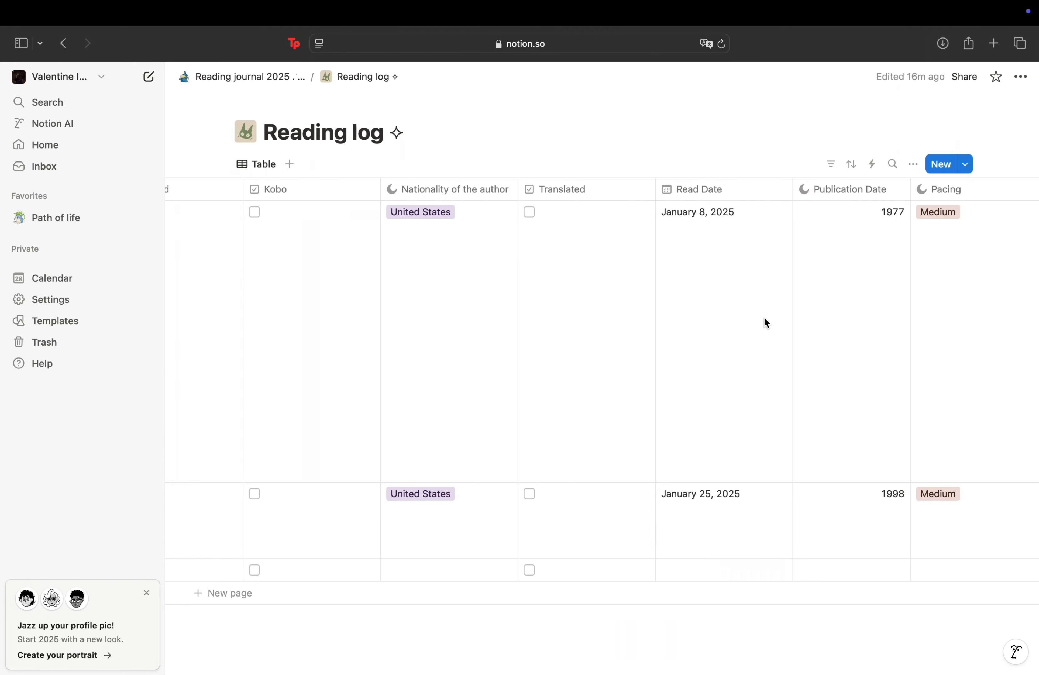
pyautogui.hscroll(10, 766, 323)
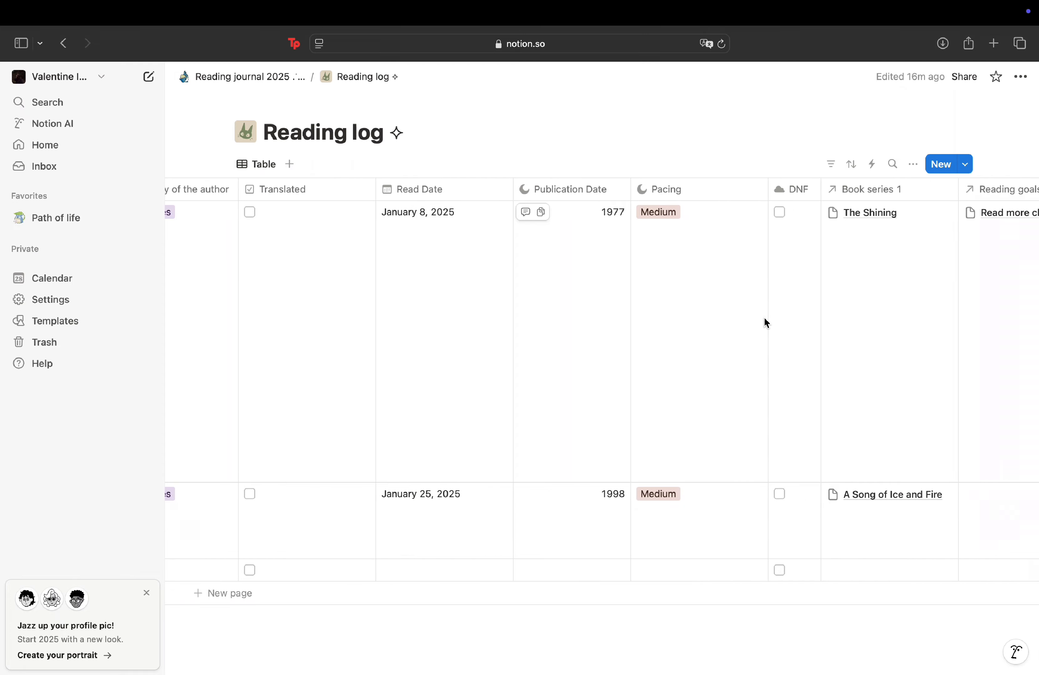
# Step: Examine the Reading log's remaining columns from Book series 1 through Quotes, and return to the top of the Reading journal 2025 page
pyautogui.hscroll(5, 766, 323)
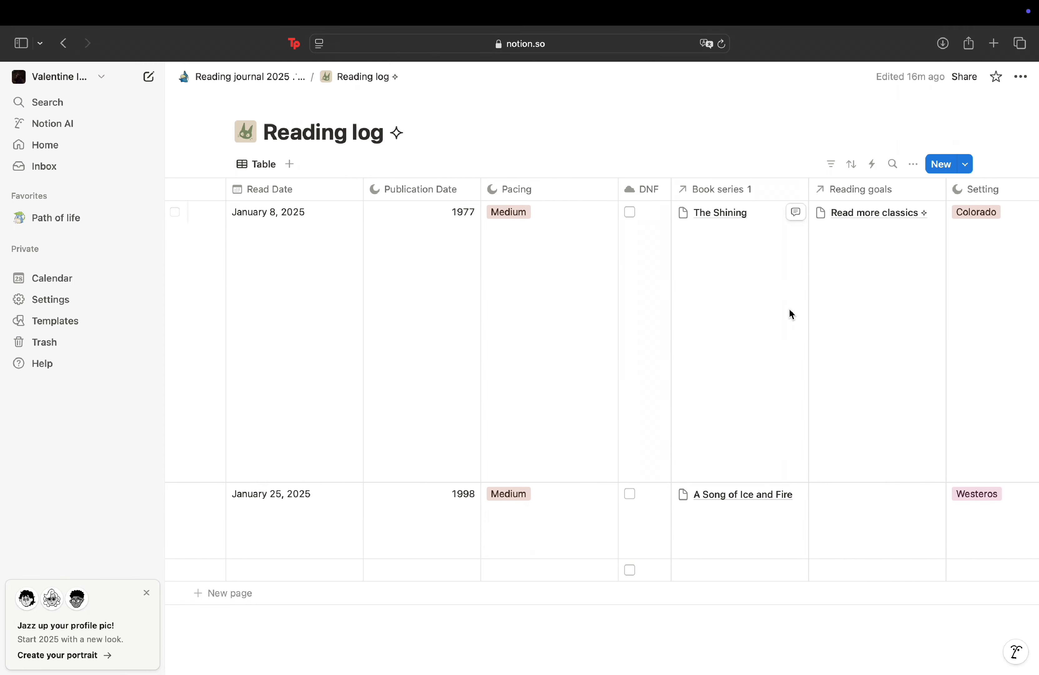
pyautogui.hscroll(11, 791, 314)
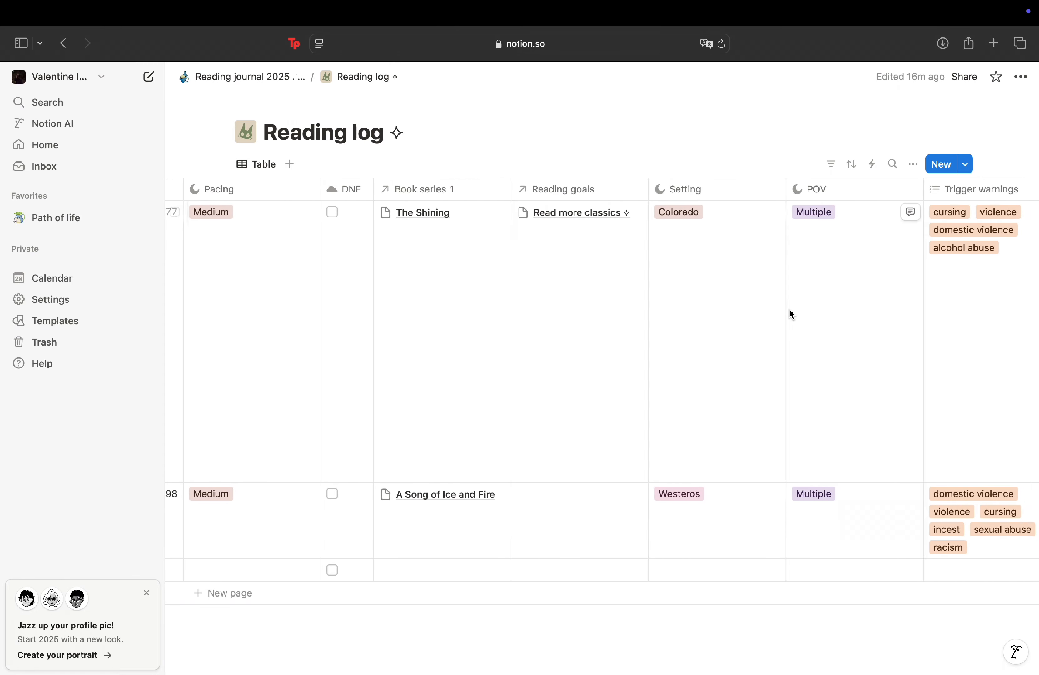
pyautogui.hscroll(9, 790, 311)
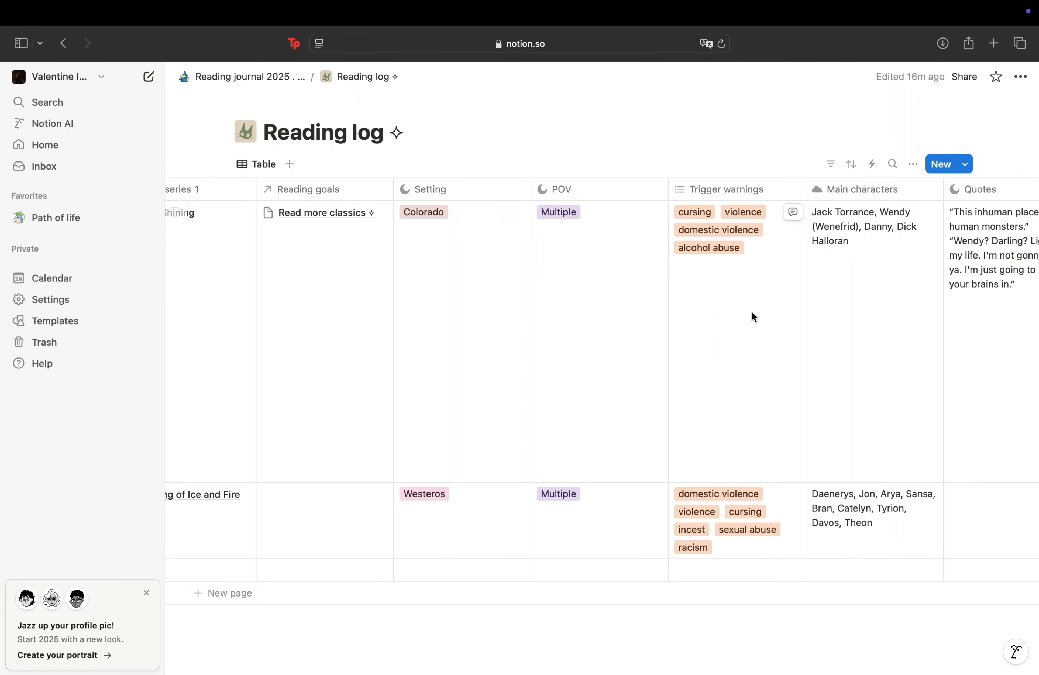
pyautogui.hscroll(5, 832, 332)
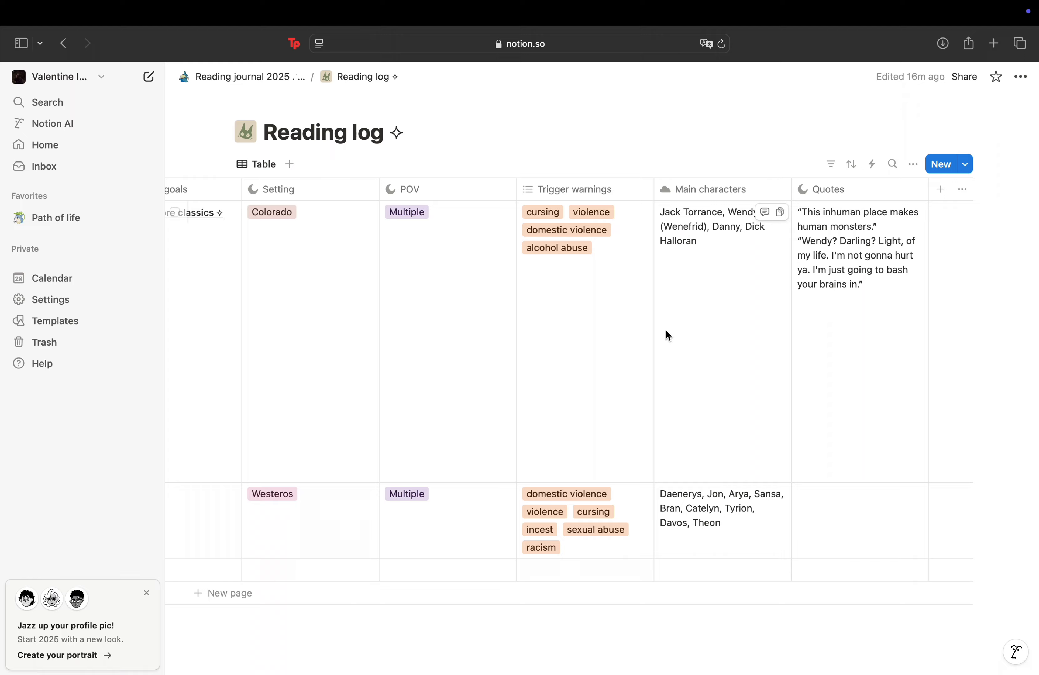
pyautogui.hscroll(-2, 665, 331)
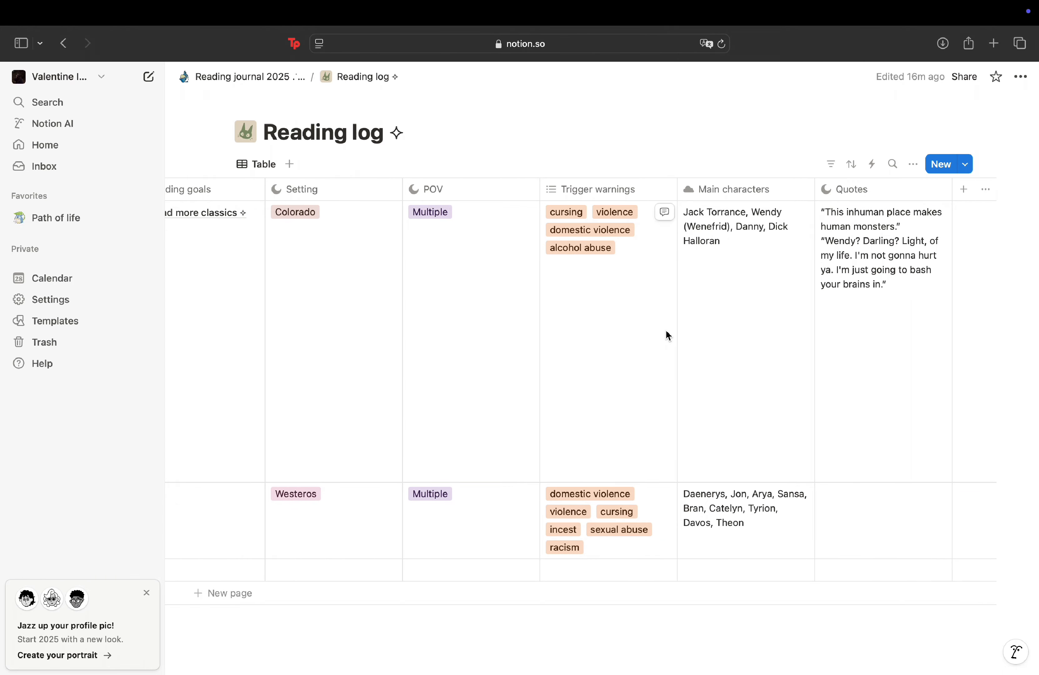
pyautogui.hscroll(-20, 666, 331)
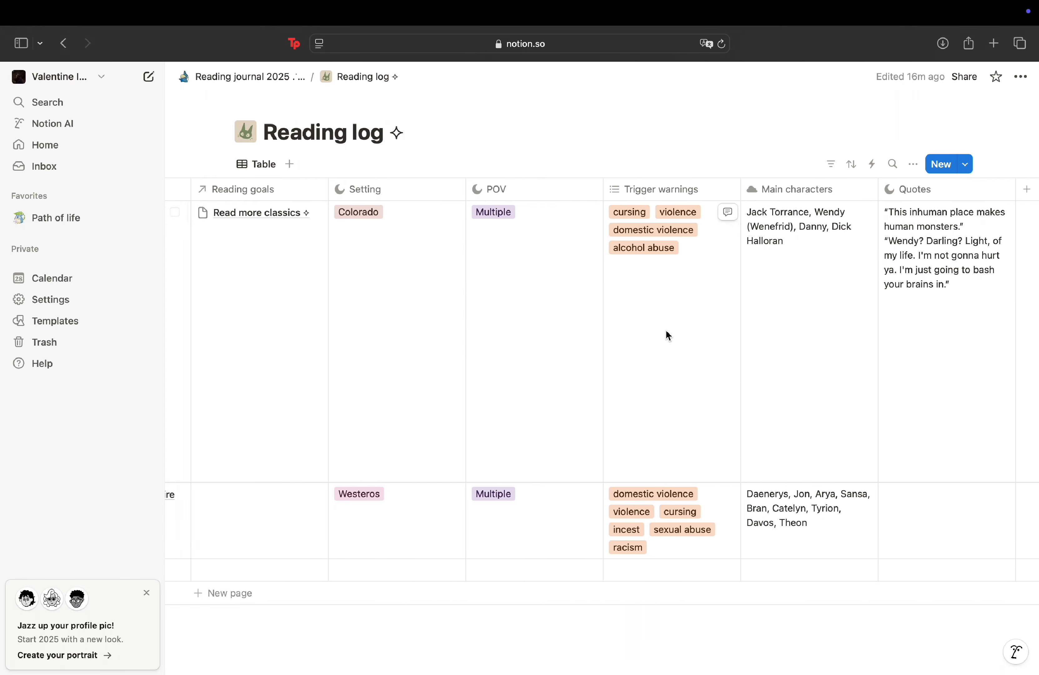
pyautogui.press('super+bracketleft')
pyautogui.scroll(5, 613, 309)
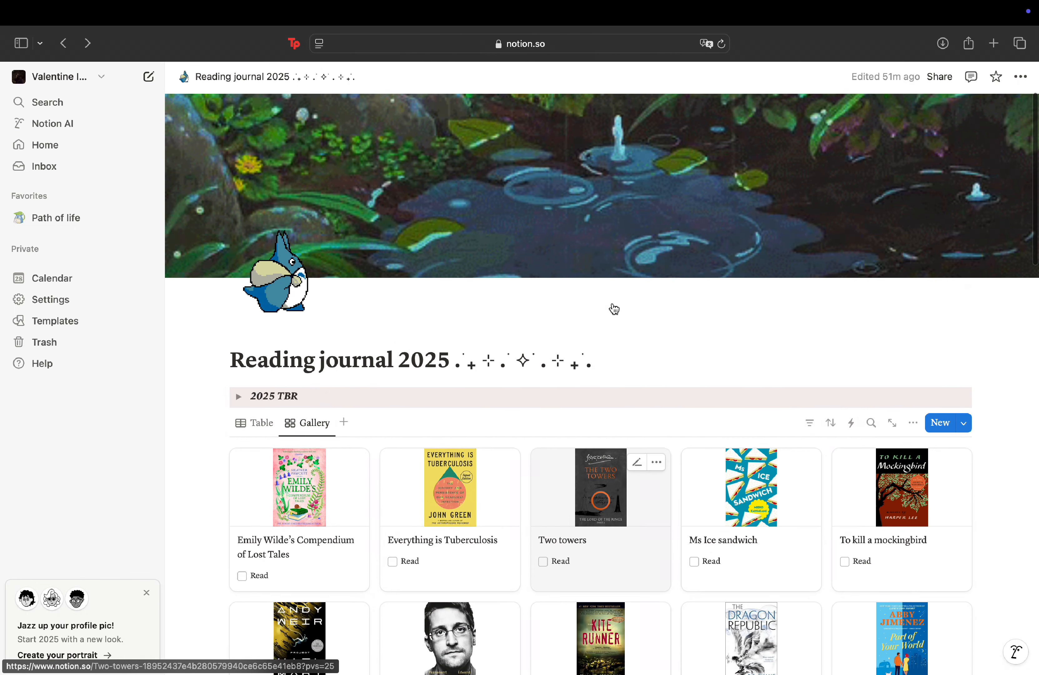